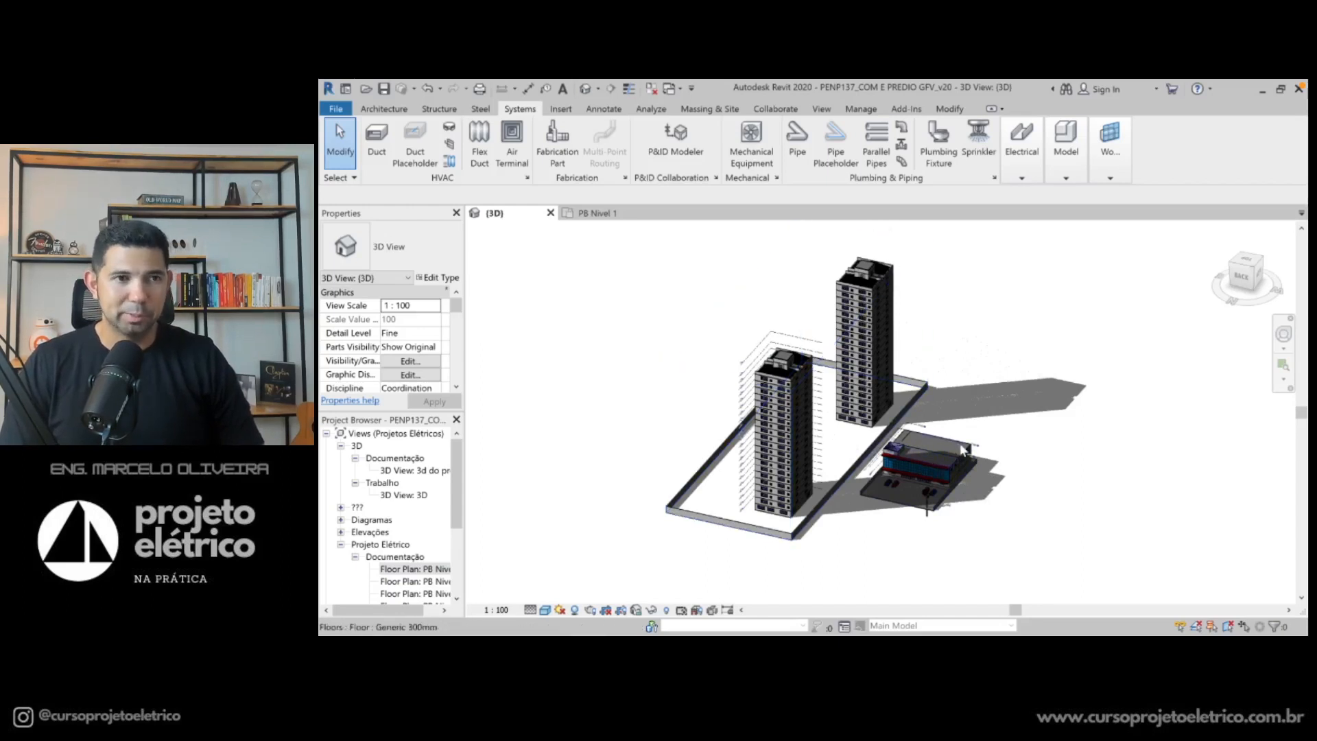
Examine the two towers, the low building beside them and the shadows they cast in the 3D view
scroll(1008, 446, down, 1)
scroll(1009, 446, up, 3)
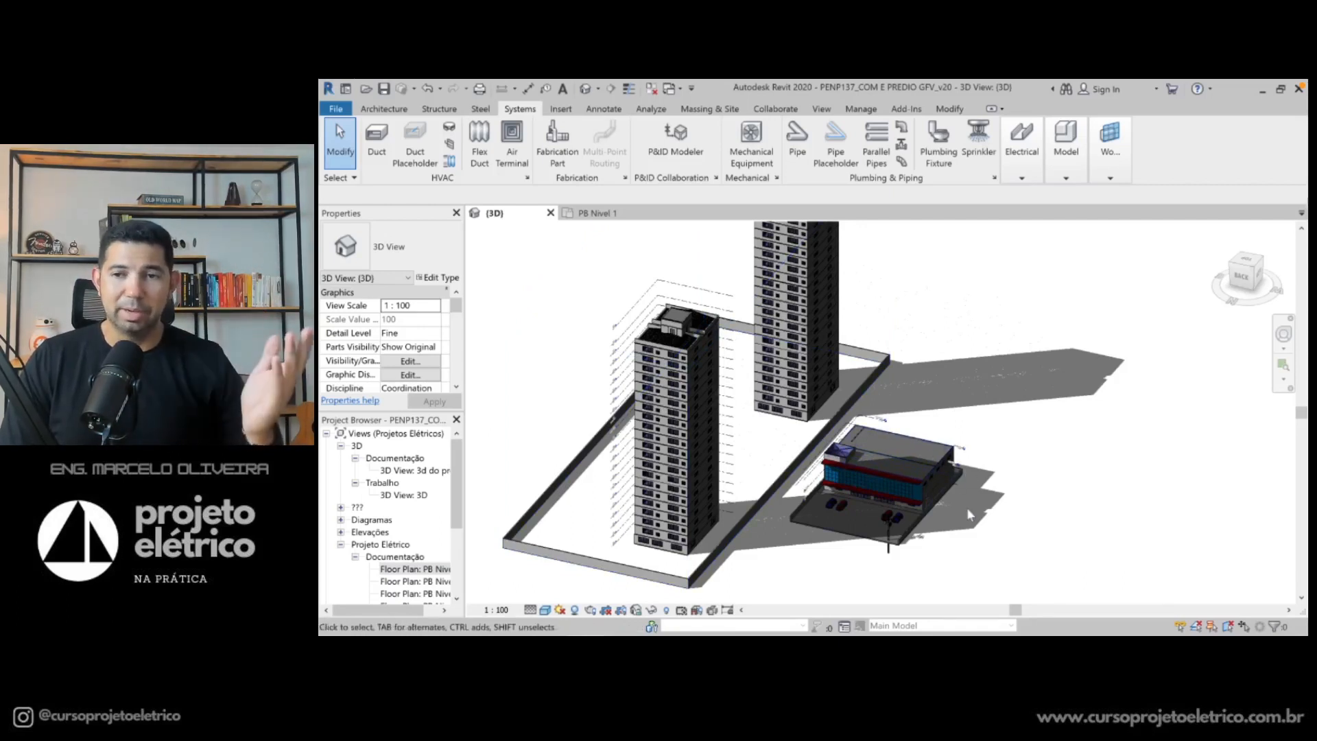
scroll(932, 465, up, 1)
scroll(931, 465, down, 1)
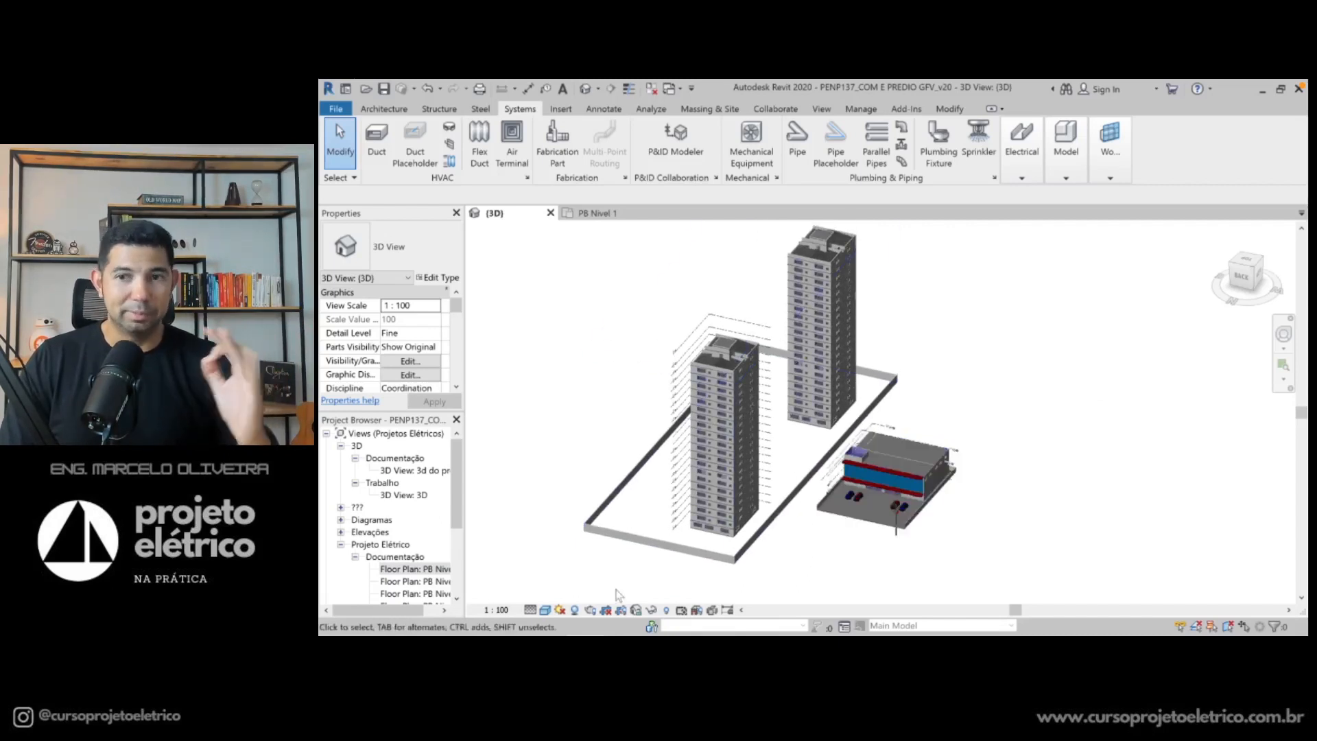
click(561, 610)
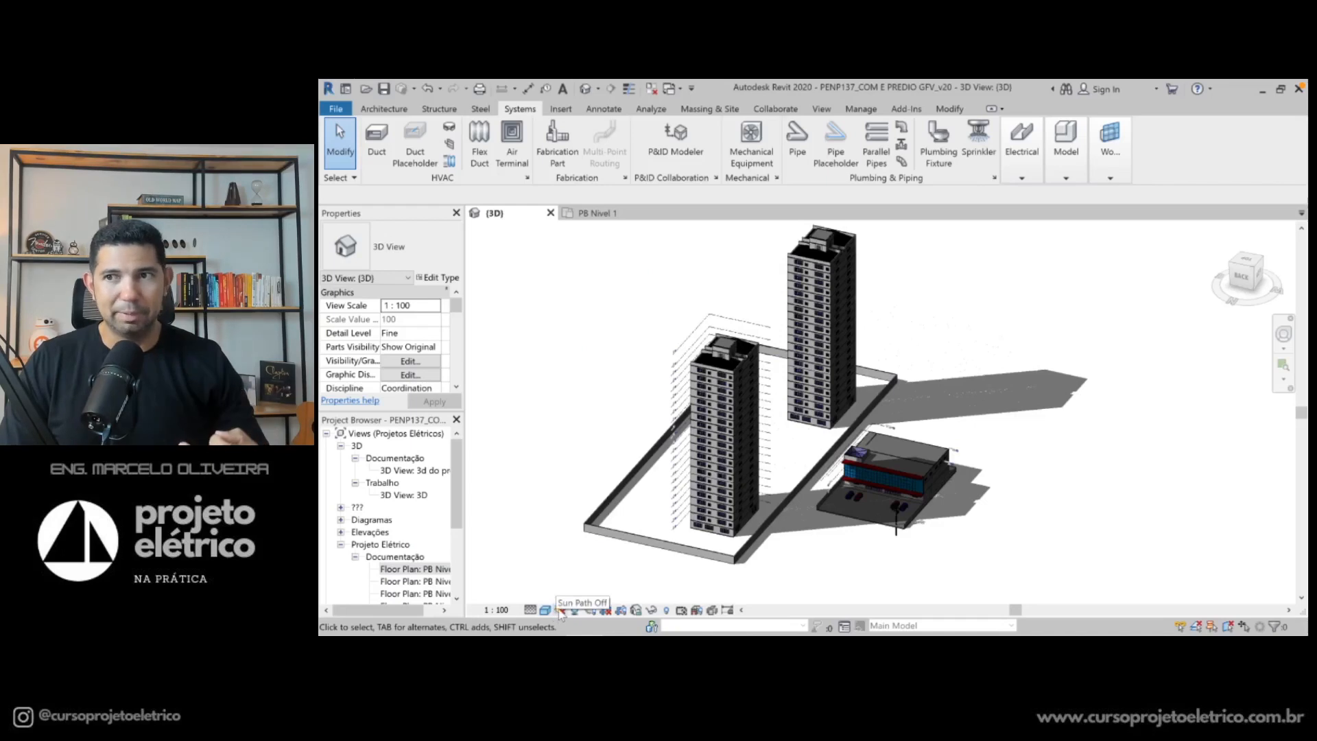
click(561, 610)
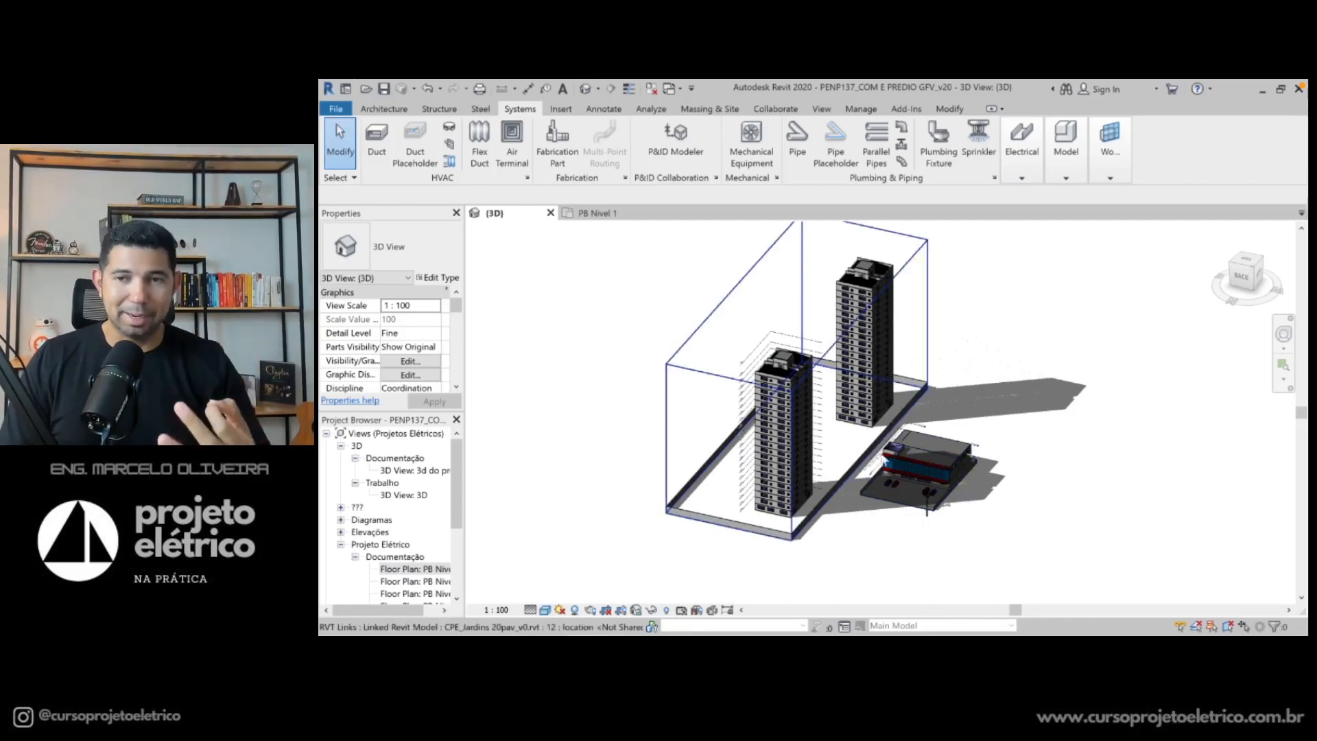
scroll(1007, 441, down, 1)
scroll(1006, 446, up, 2)
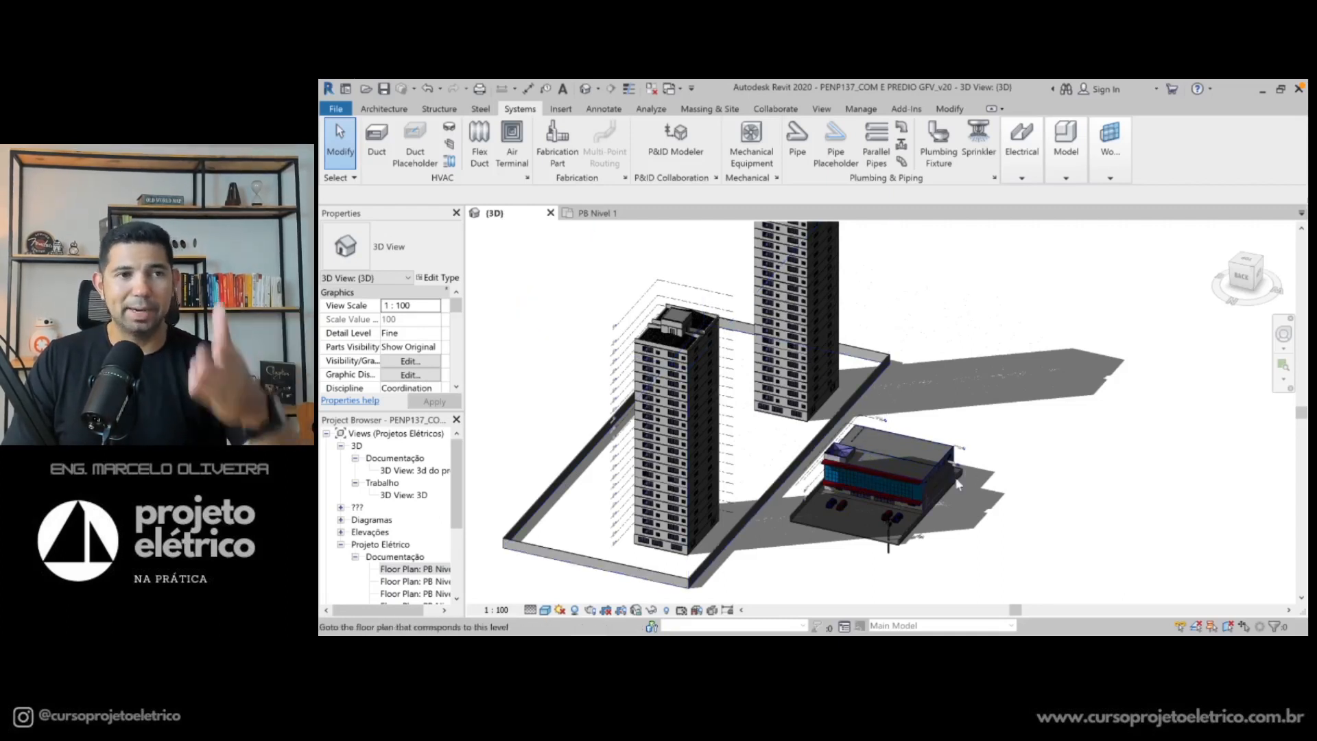
scroll(929, 460, down, 3)
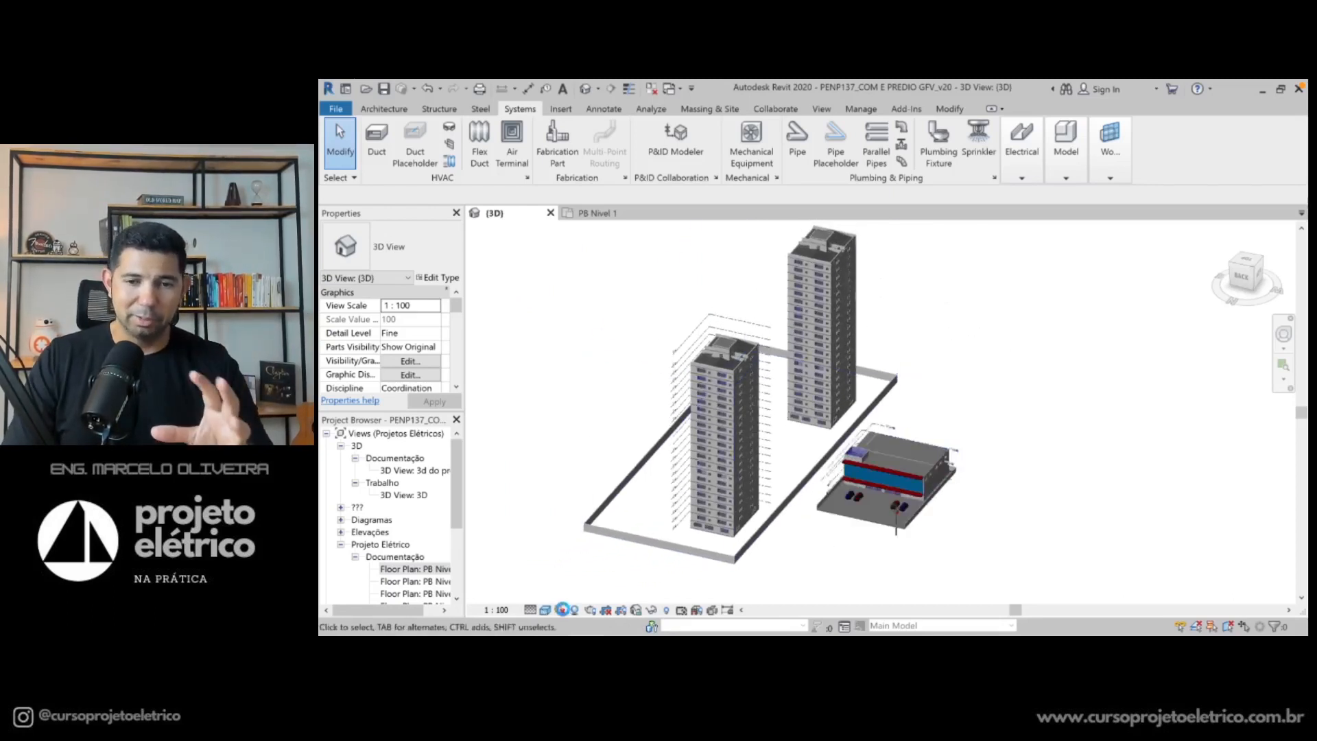
Turn on the sun path in the 3D view and show the whole path around the buildings
click(558, 611)
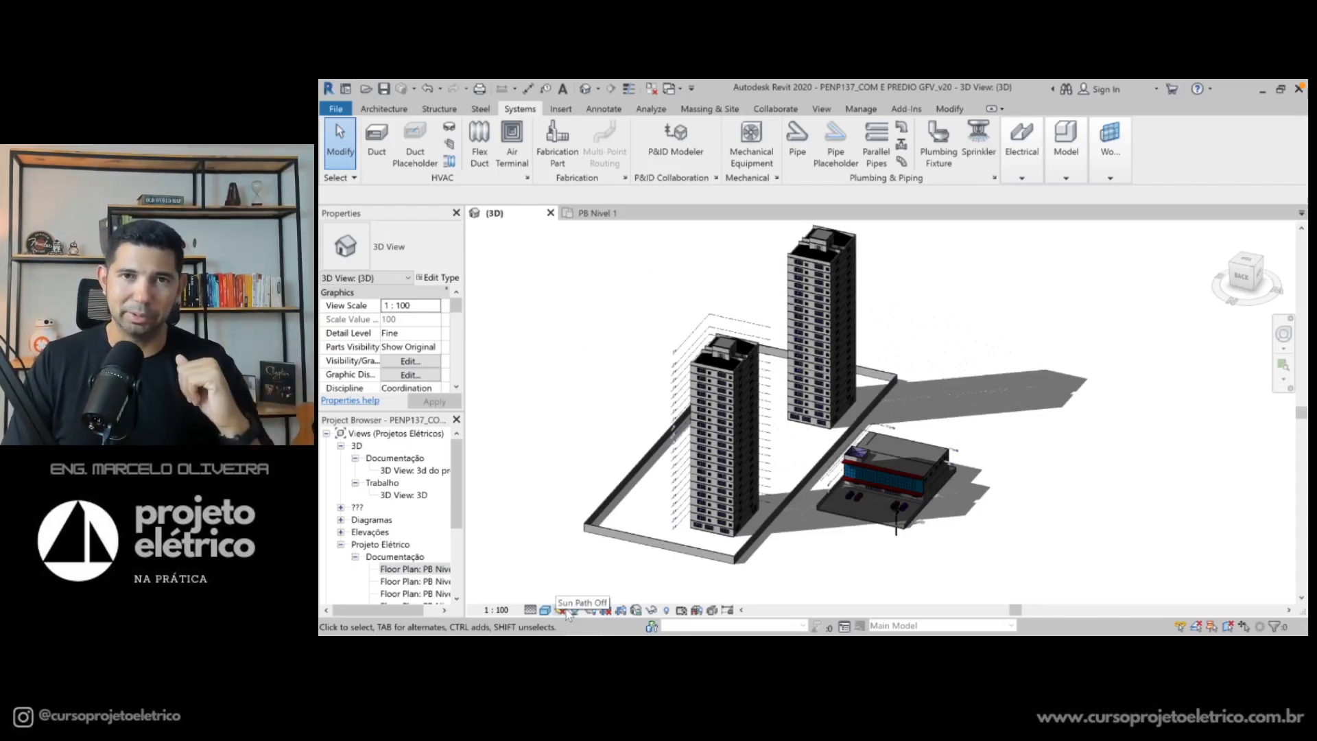
click(562, 612)
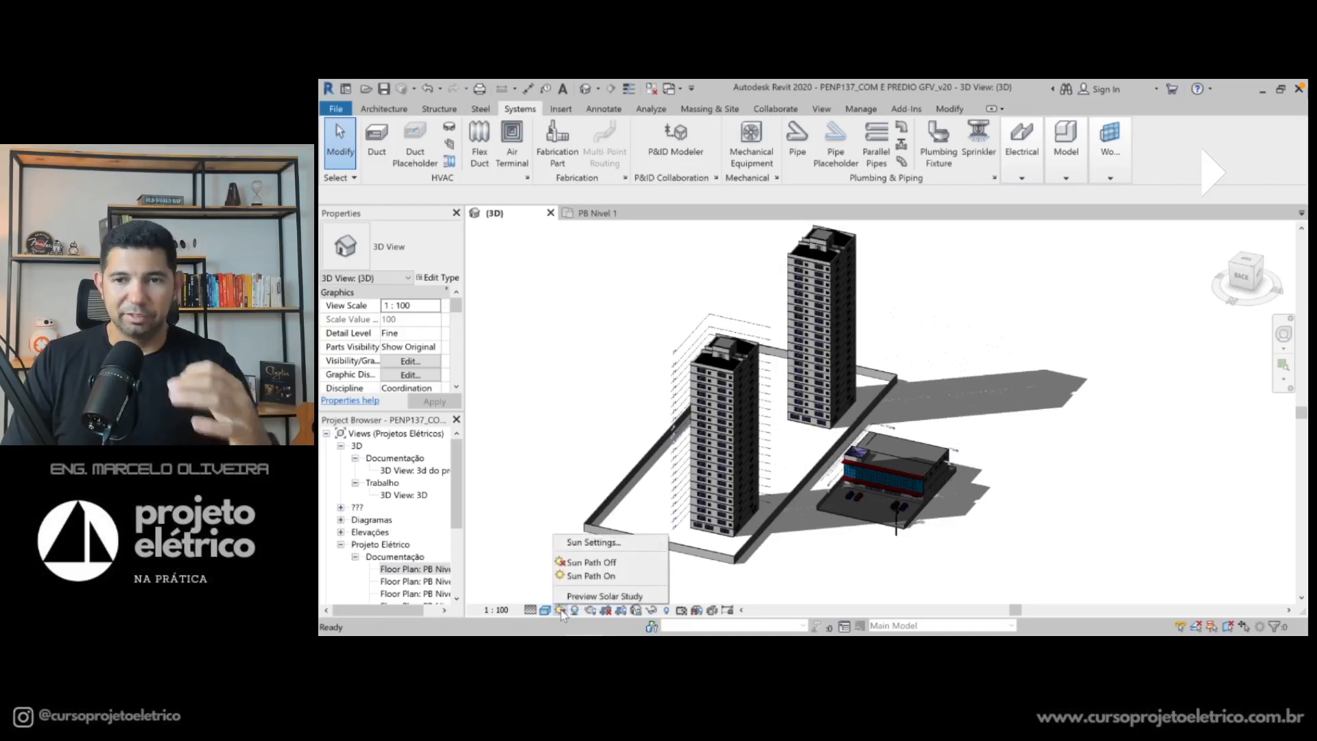
click(602, 577)
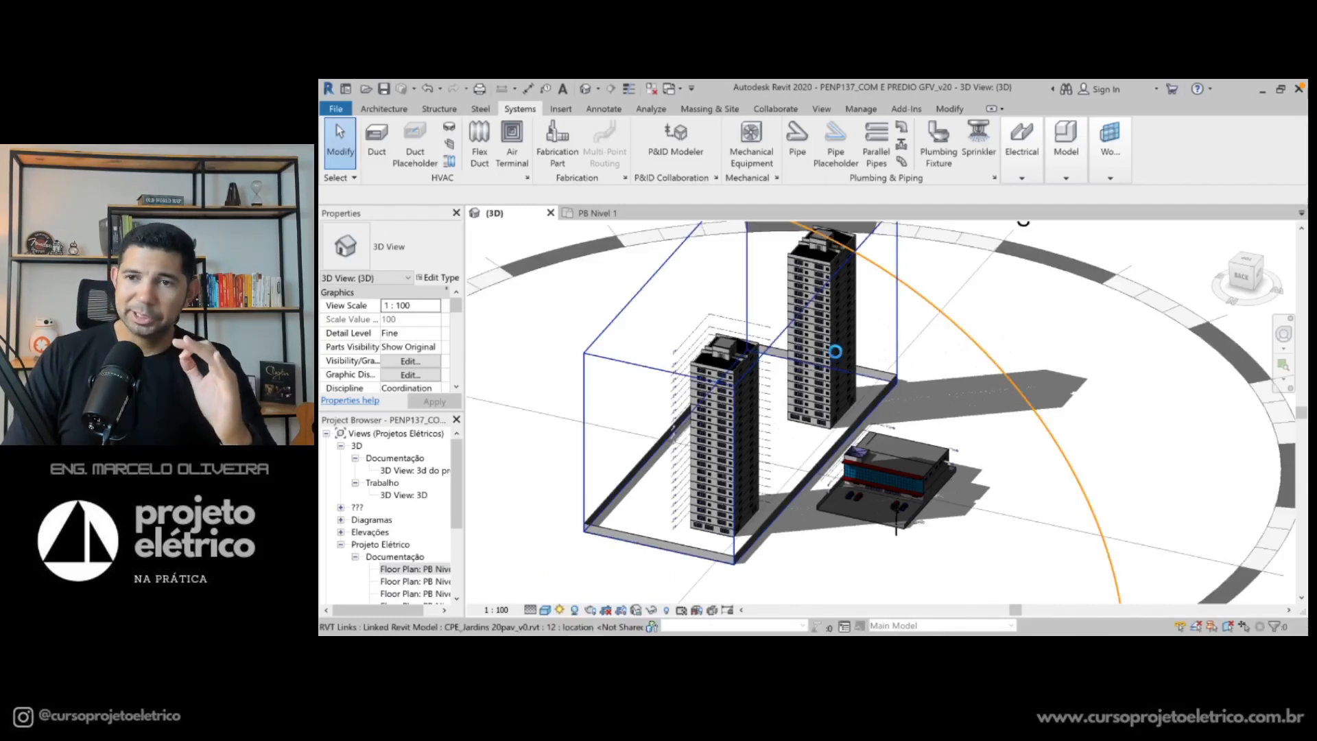
scroll(835, 352, down, 3)
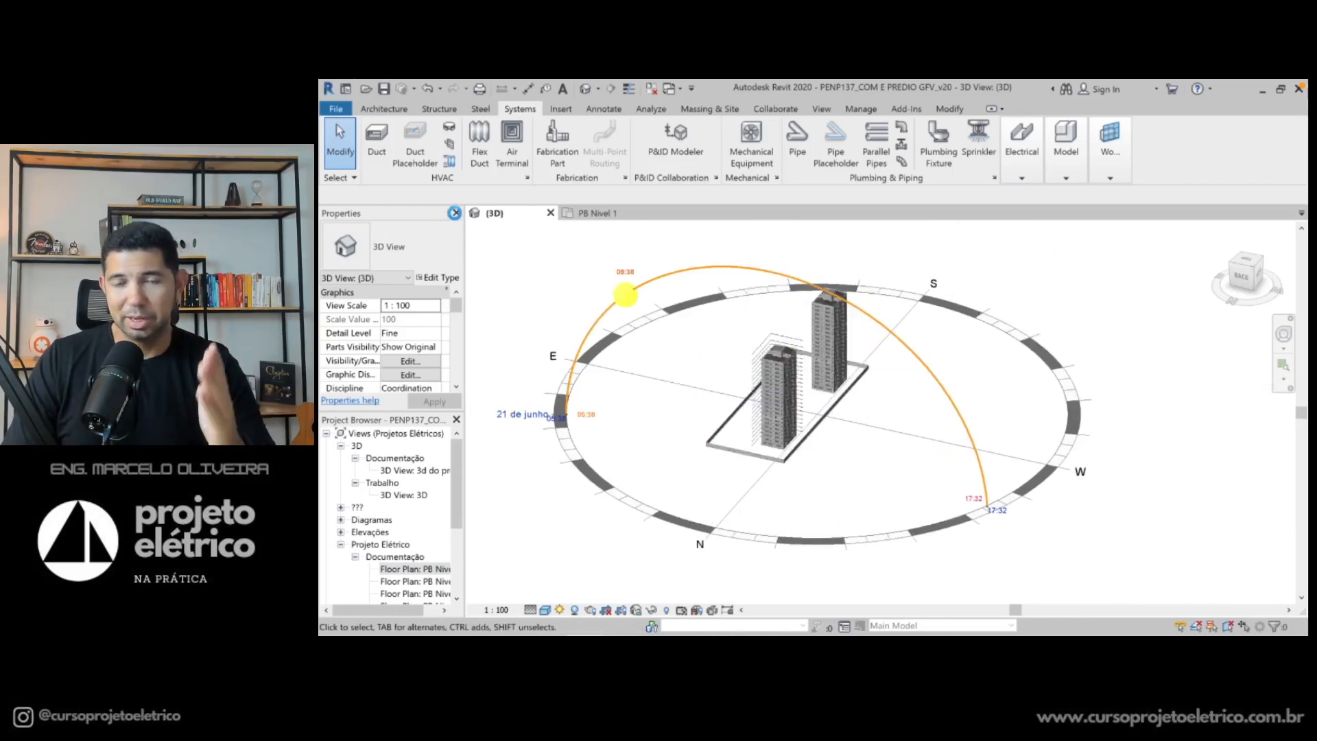
Enlarge the drawing area by closing Properties and the Project Browser and minimizing the ribbon to panel titles
click(457, 214)
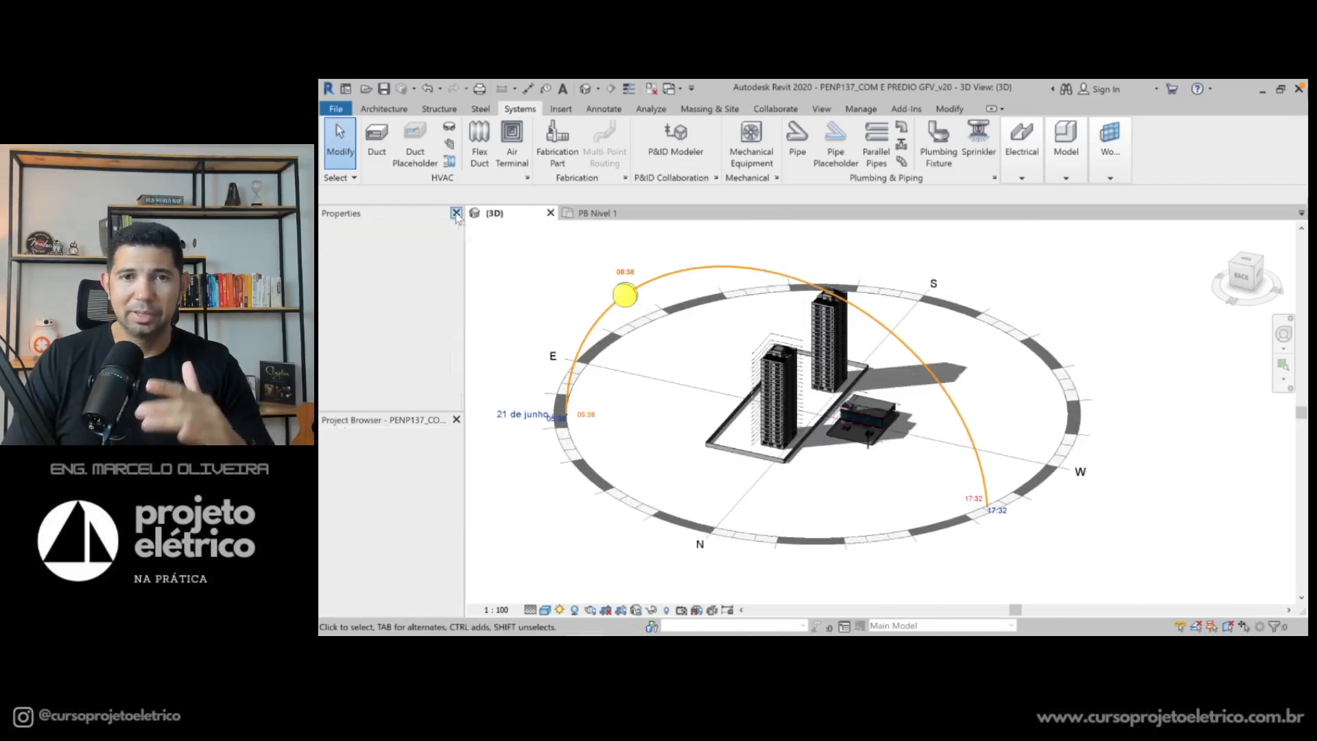
click(456, 213)
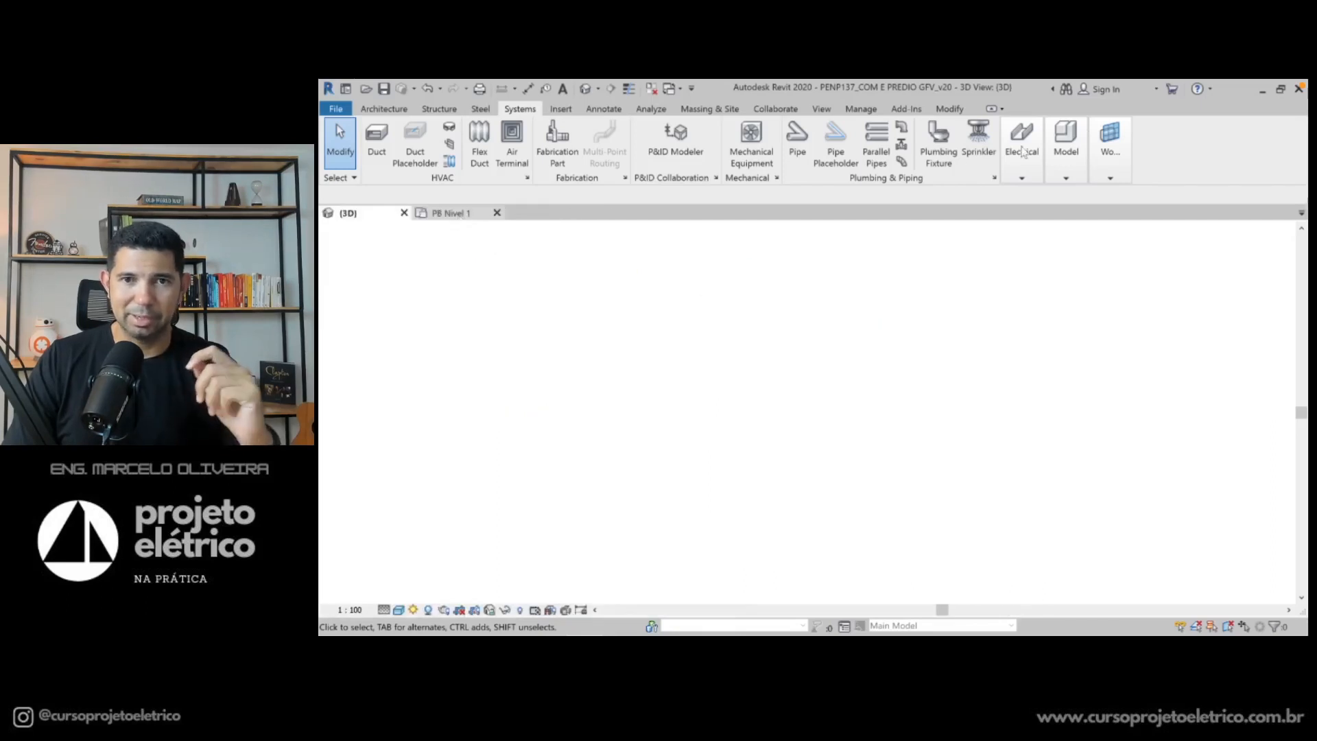
click(991, 108)
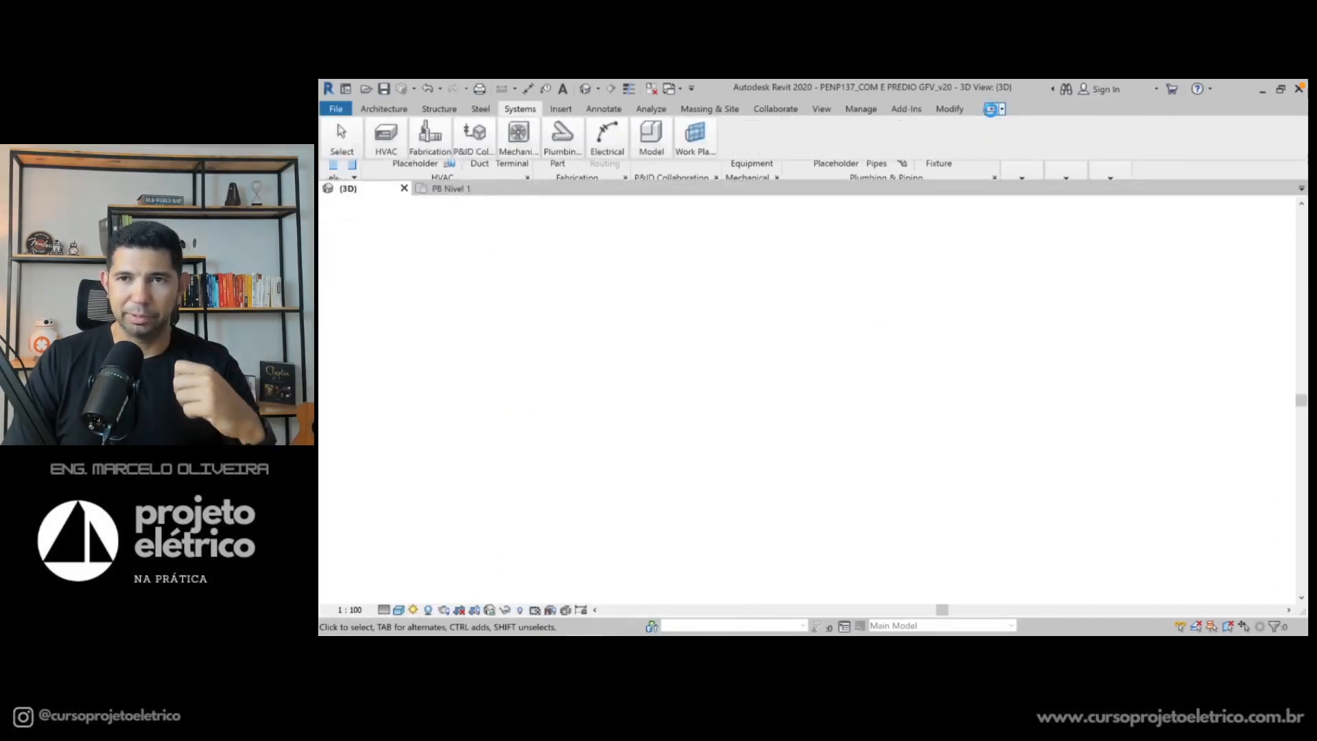
click(993, 109)
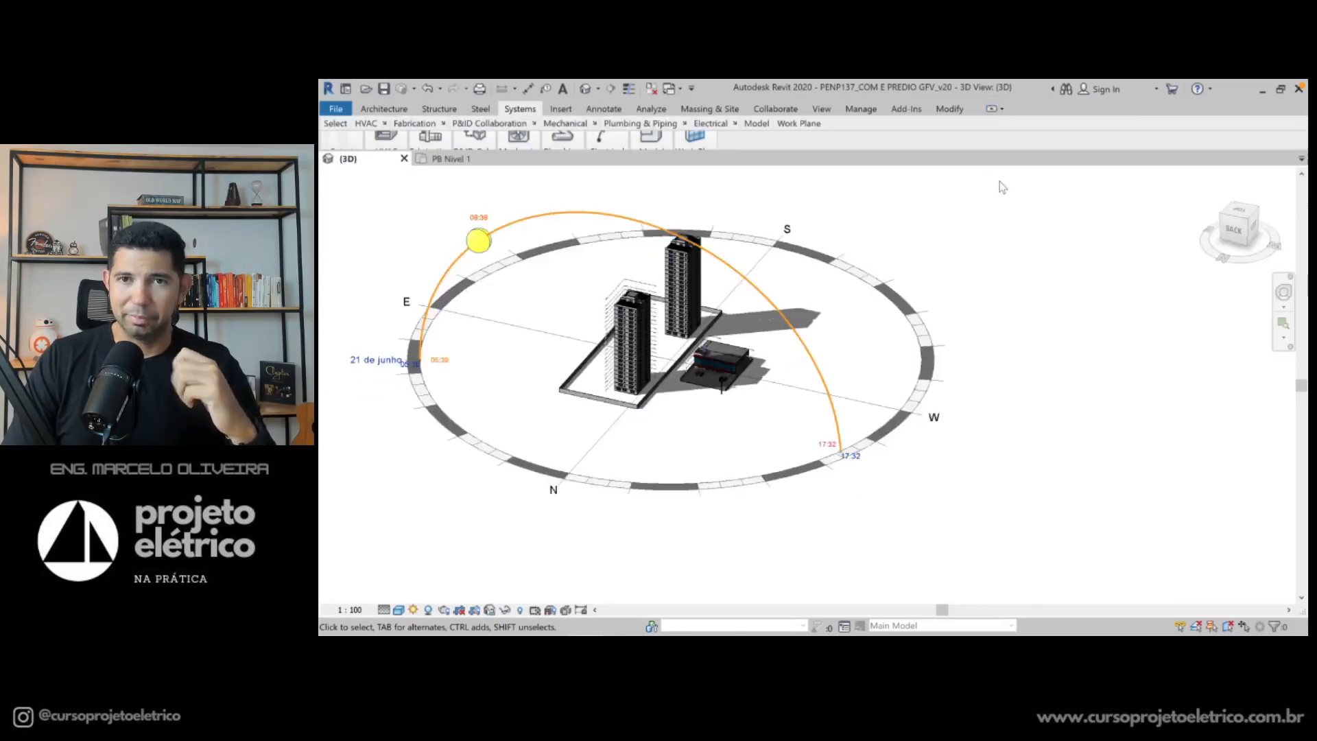
Examine the sun path's sunrise and sunset times, its compass orientation and the shadows falling on the low building
middle_drag(462, 223, 635, 265)
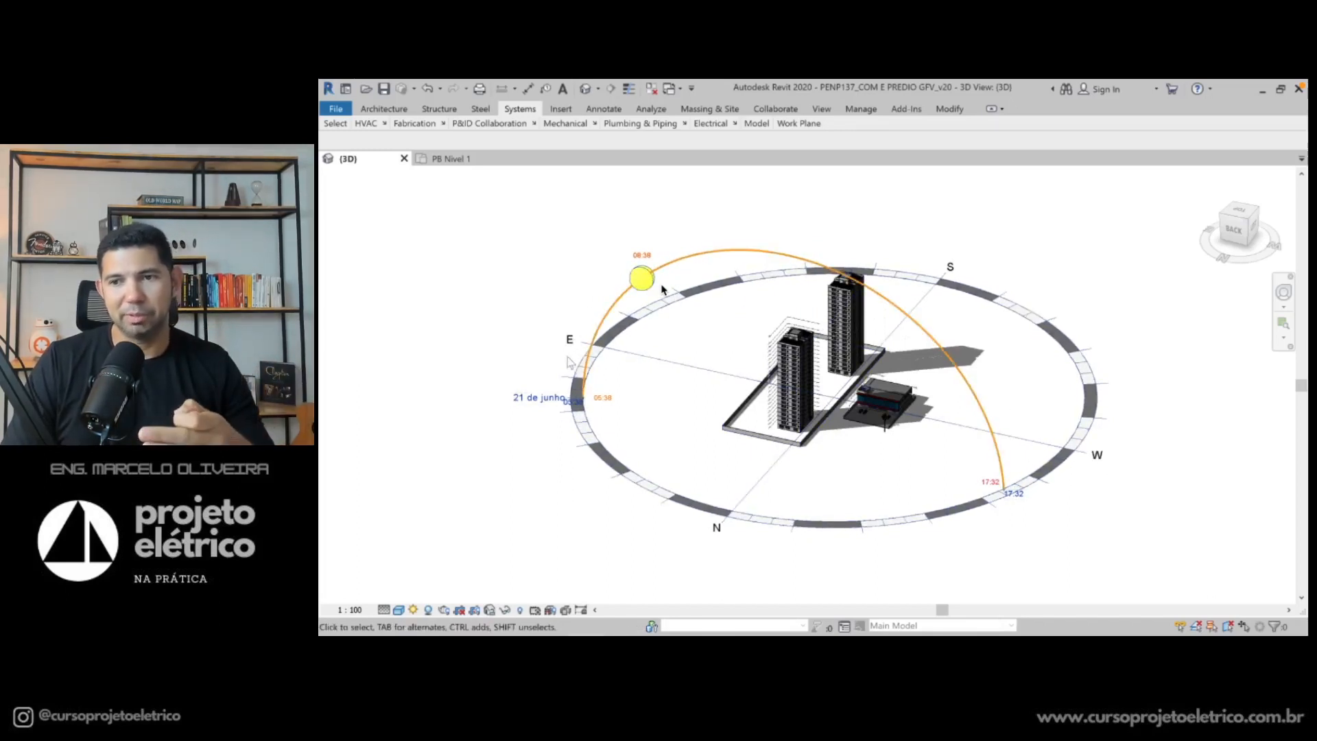
scroll(593, 405, down, 3)
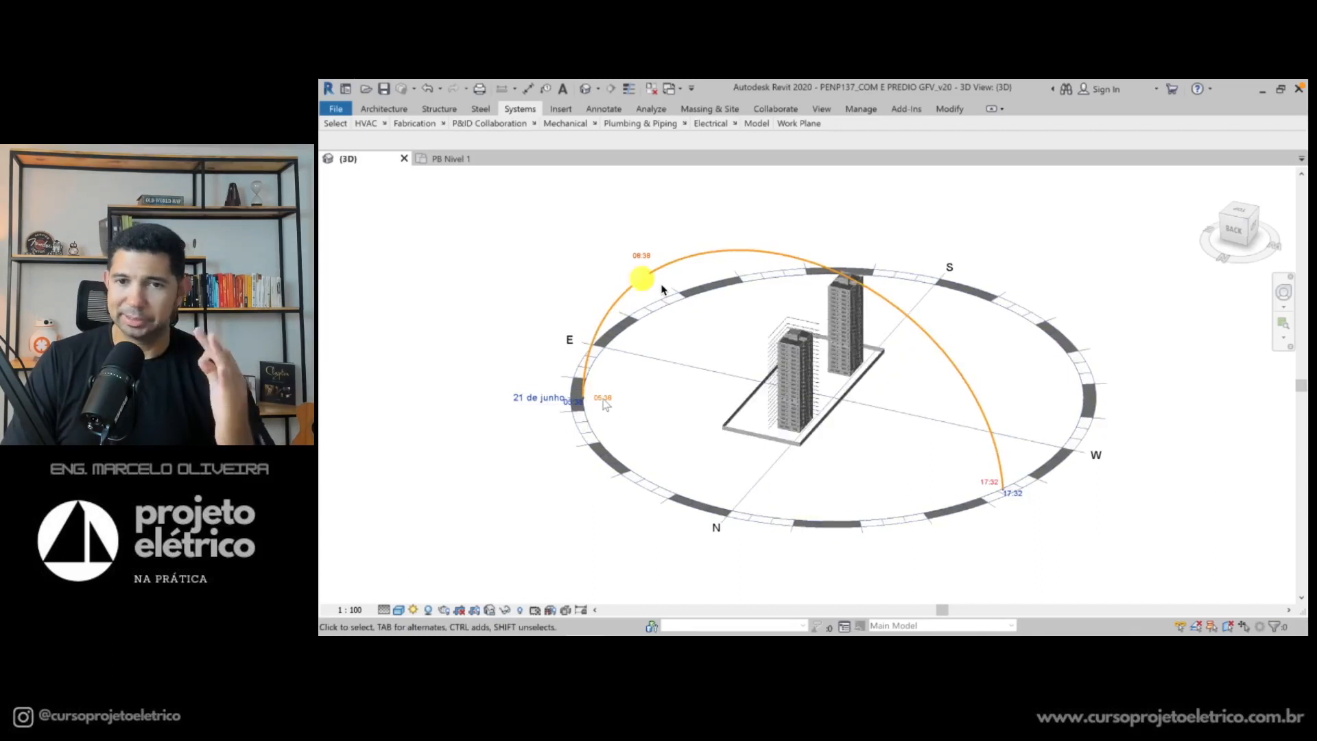
scroll(593, 405, up, 5)
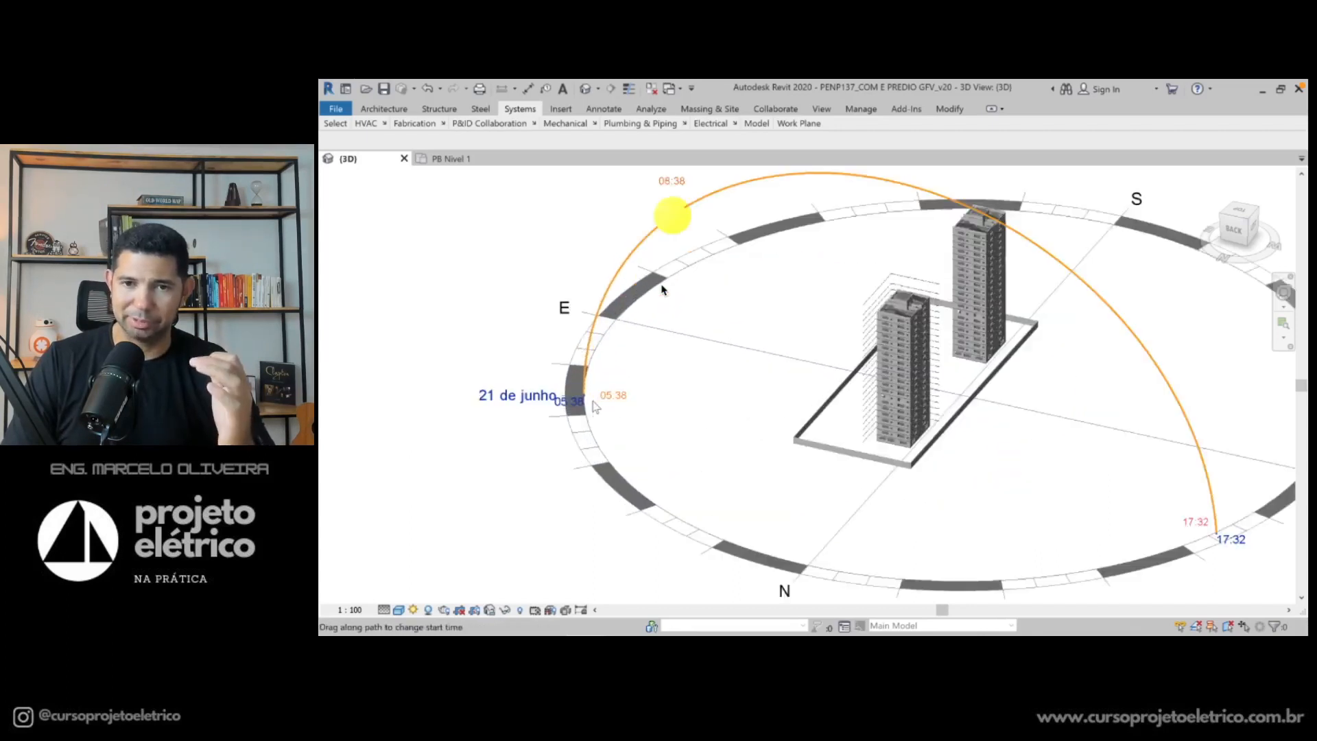
scroll(609, 408, up, 5)
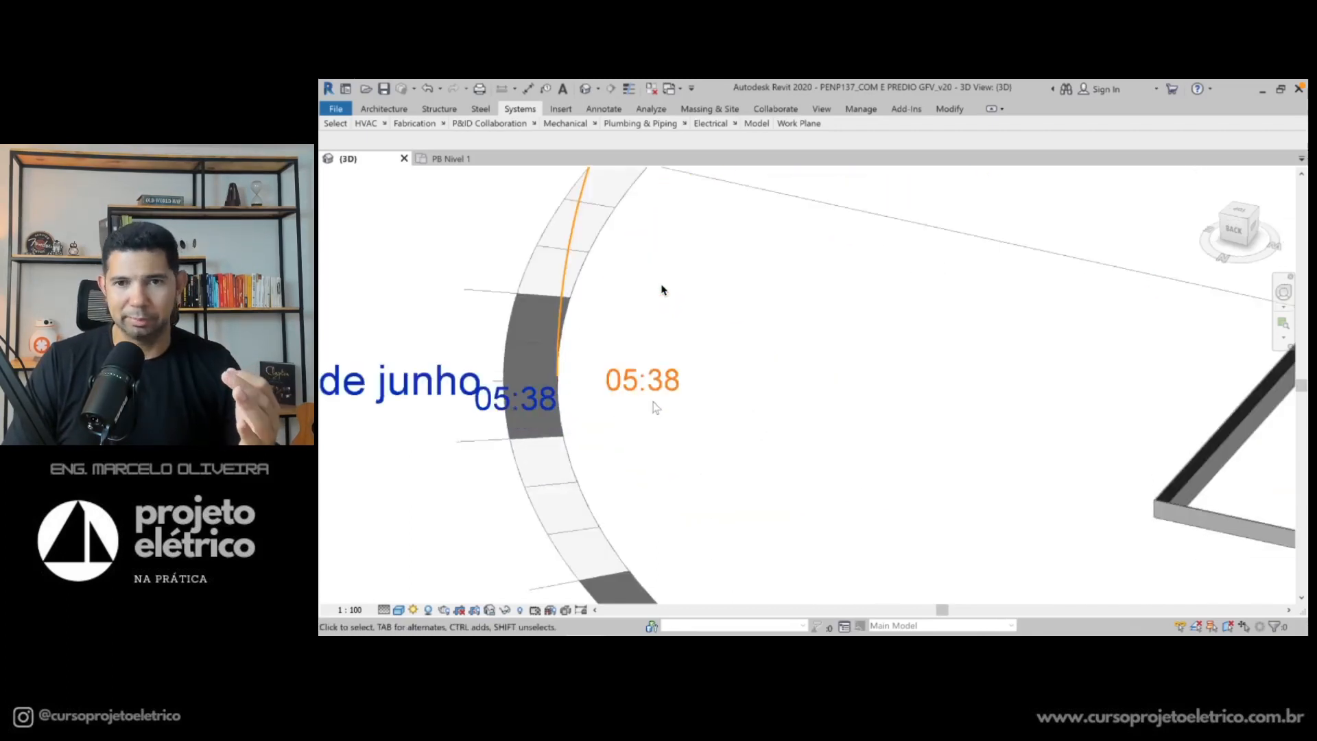
scroll(649, 396, down, 6)
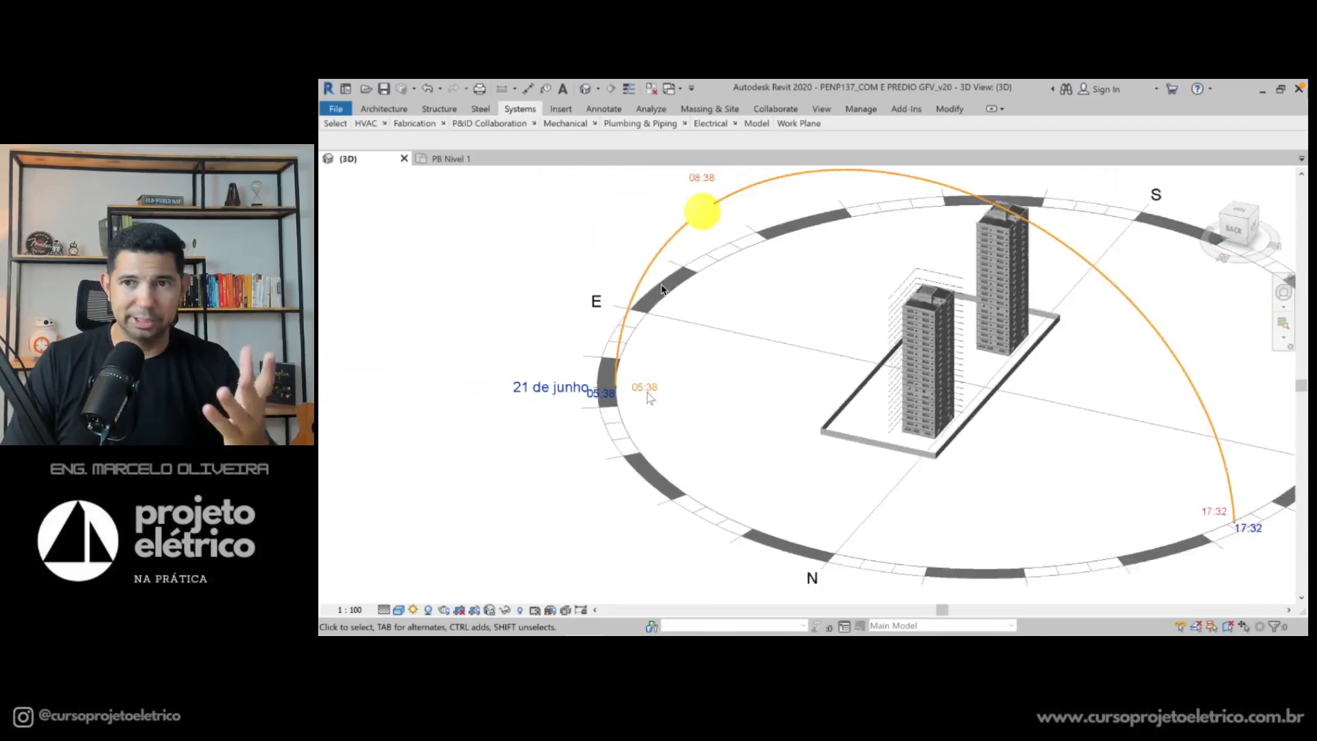
middle_drag(1237, 537, 1121, 503)
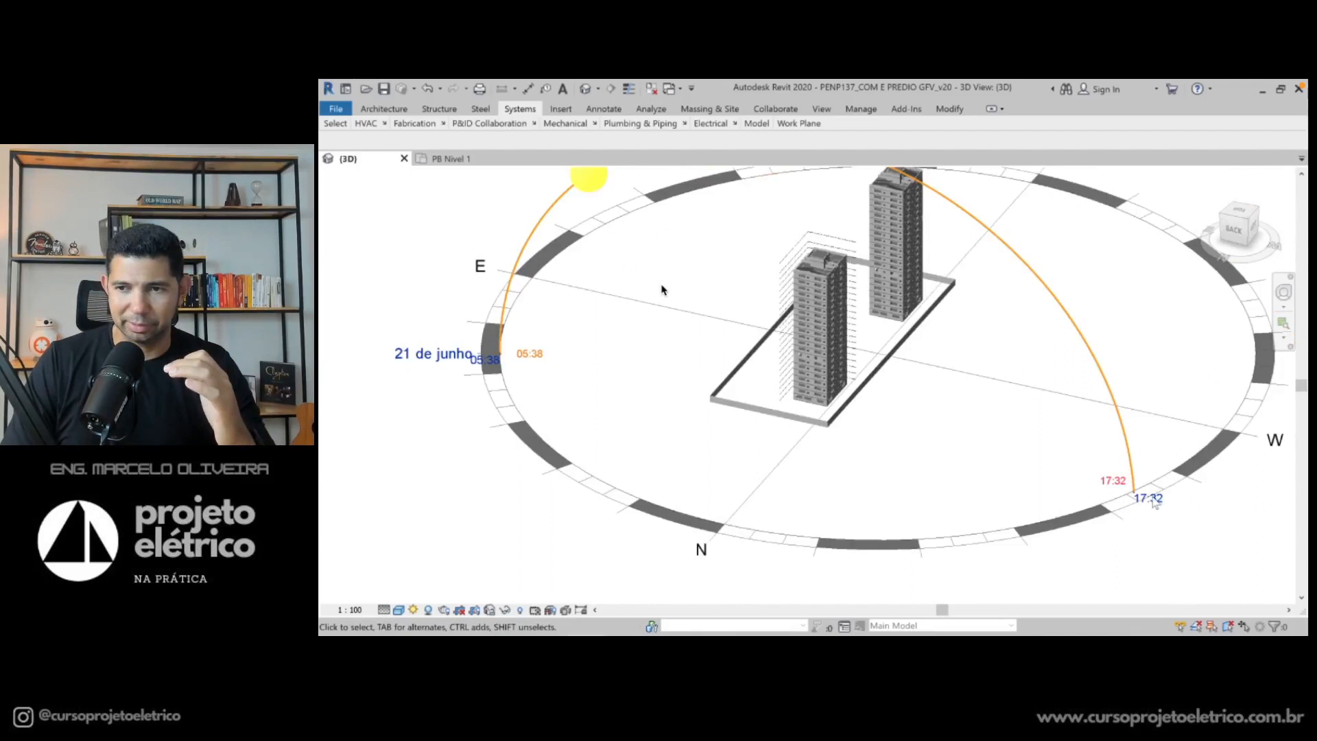
scroll(1153, 499, down, 4)
scroll(1154, 499, up, 3)
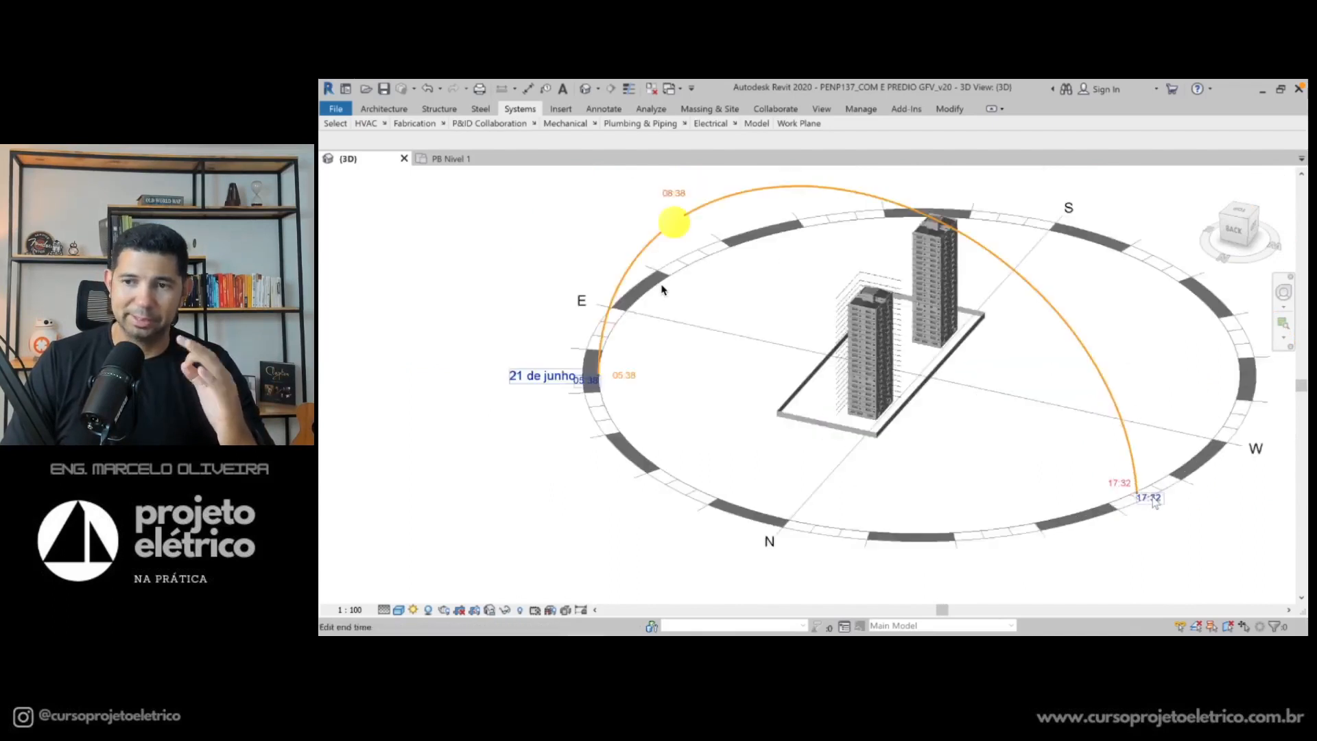
scroll(1155, 503, up, 3)
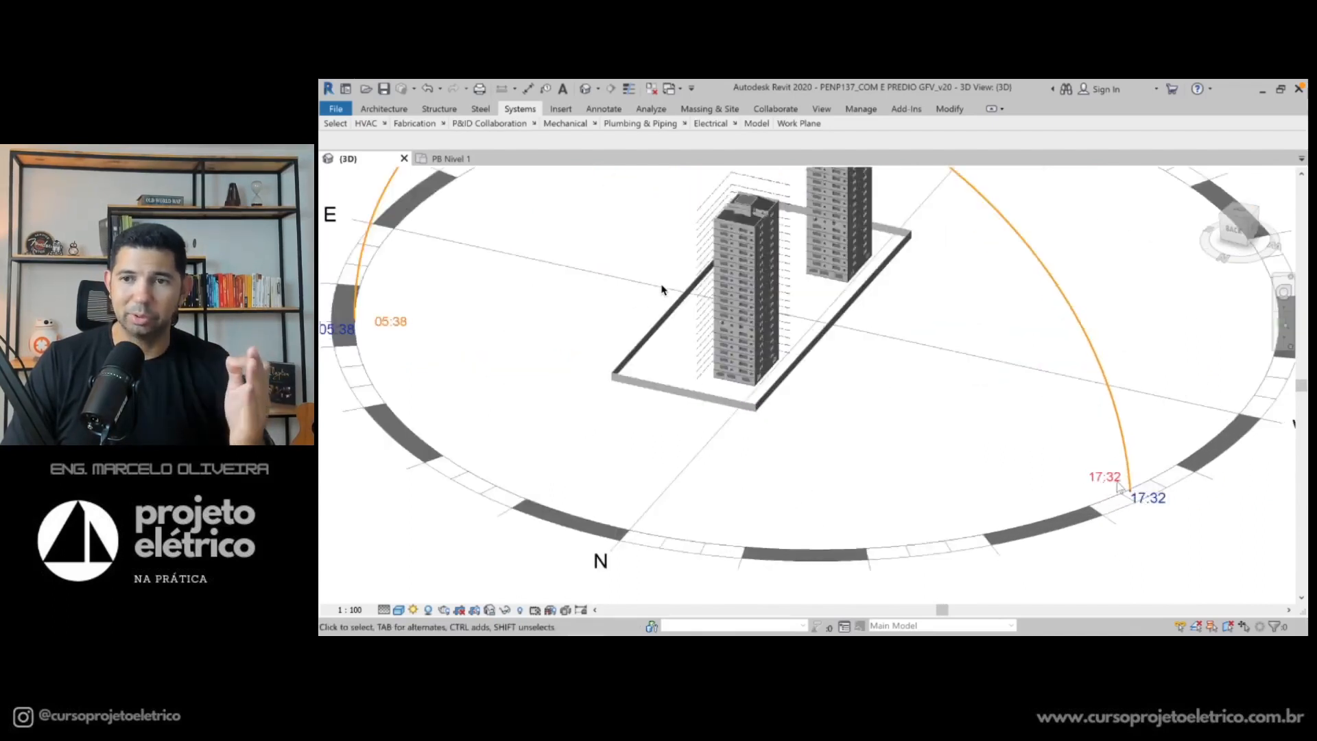
scroll(1119, 485, down, 4)
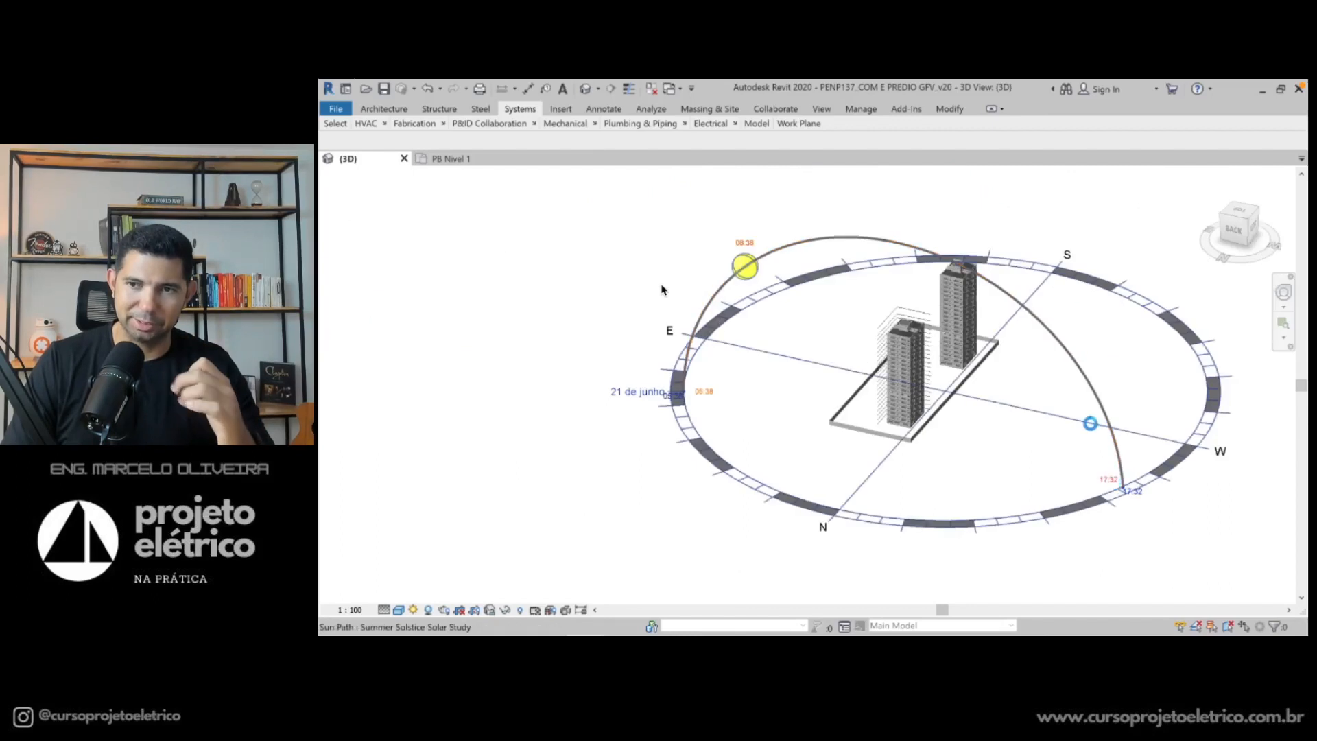
middle_drag(1101, 434, 1055, 436)
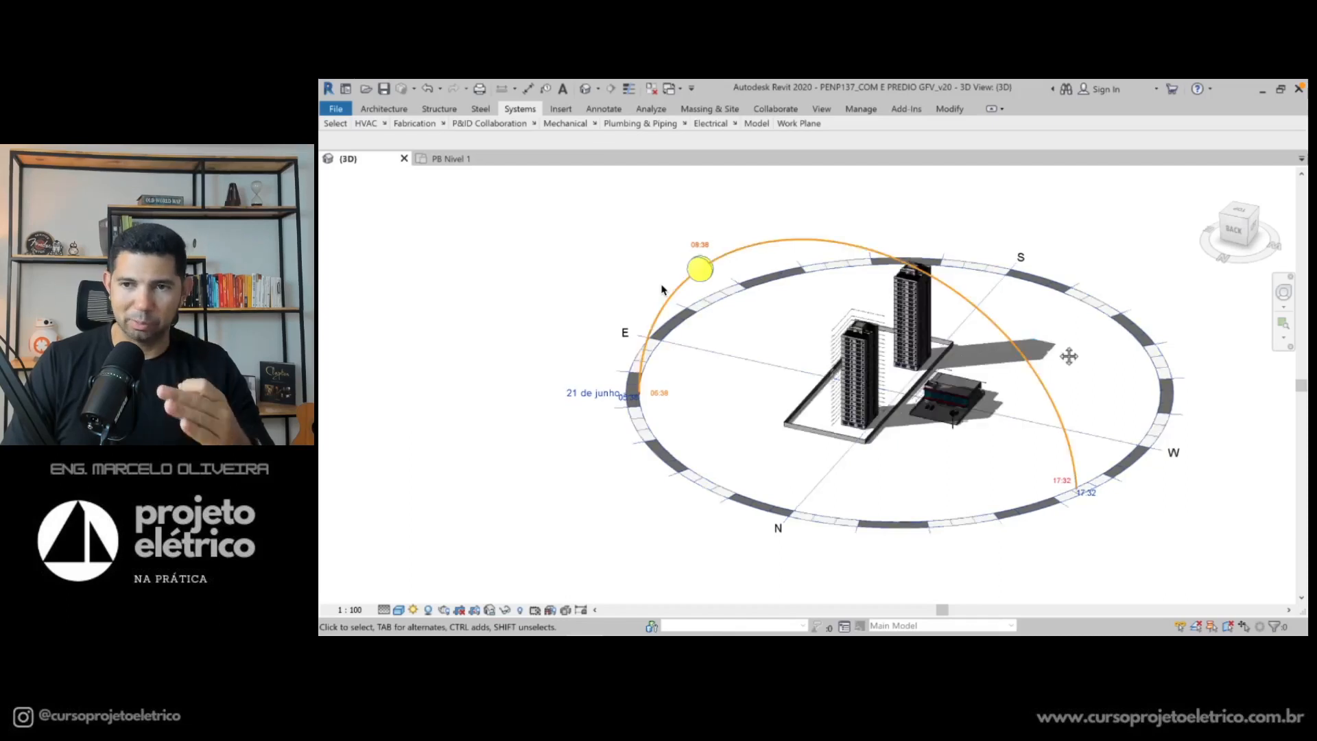
scroll(1043, 339, down, 1)
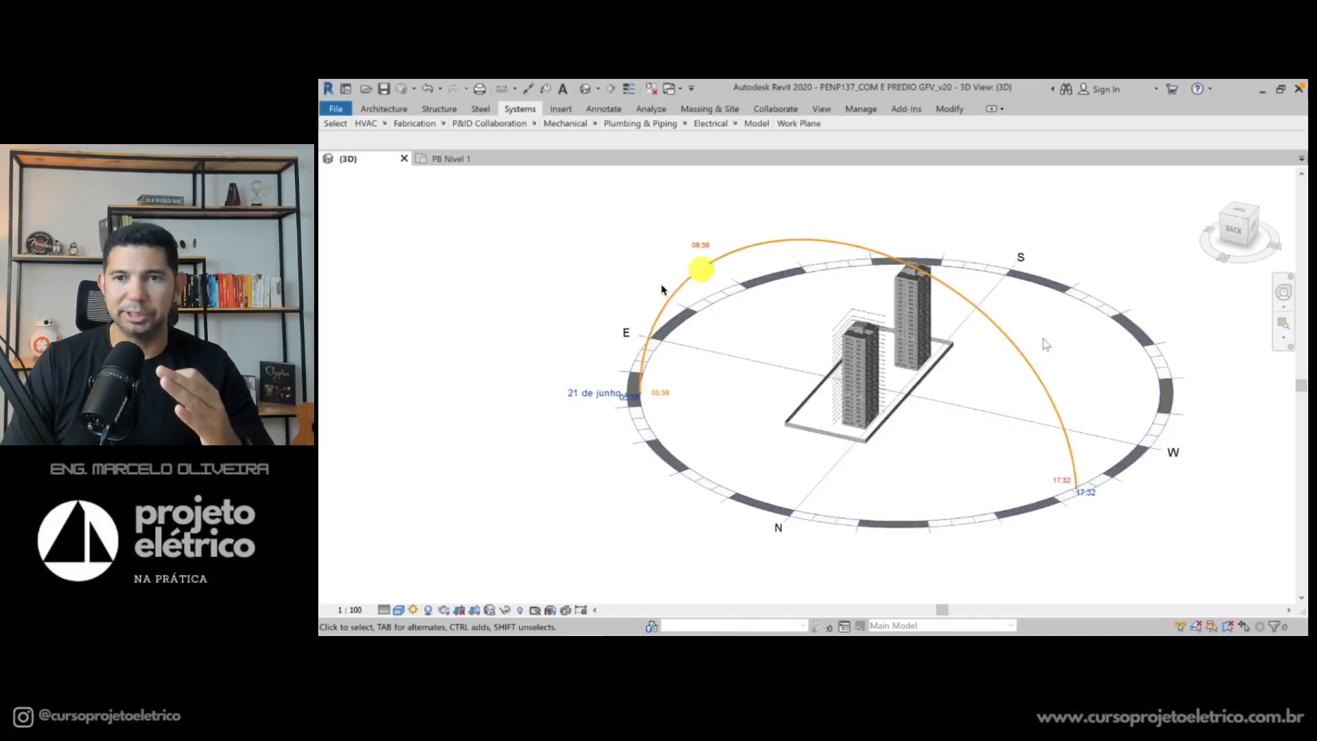
scroll(1045, 344, up, 2)
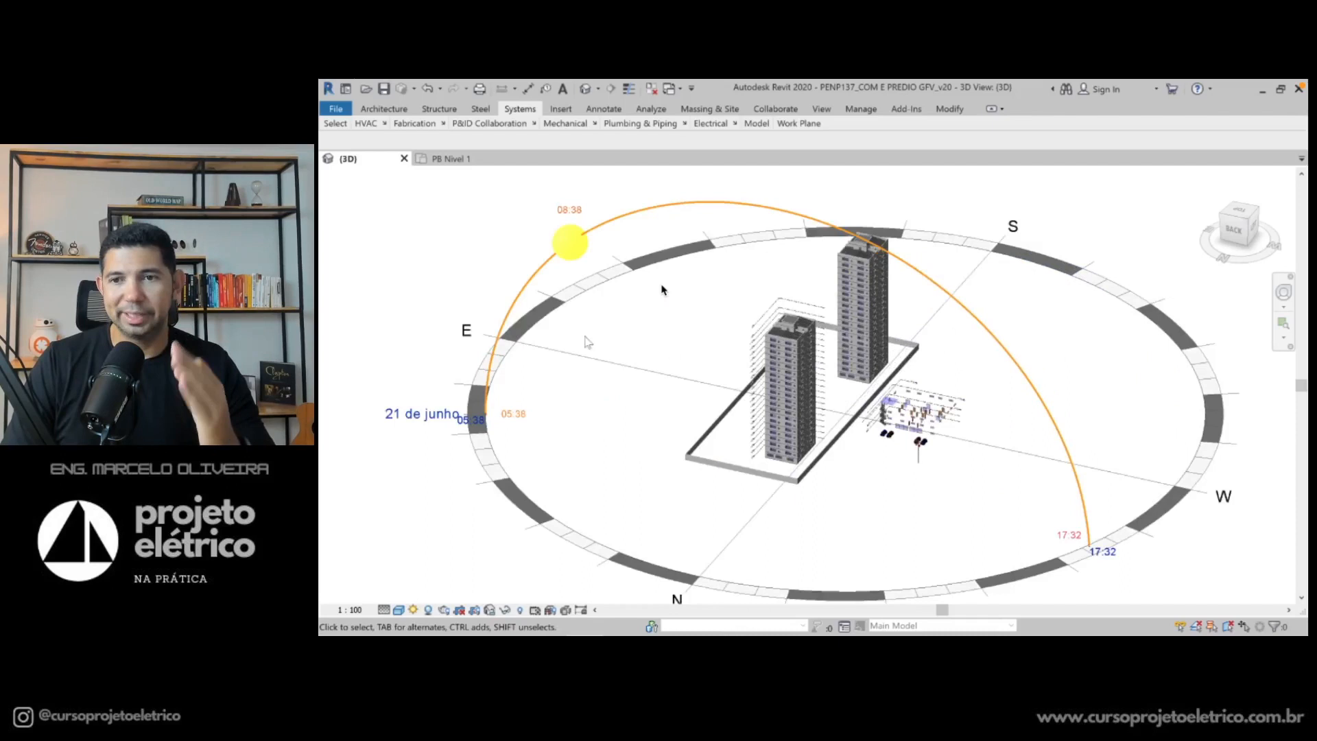
scroll(472, 277, up, 1)
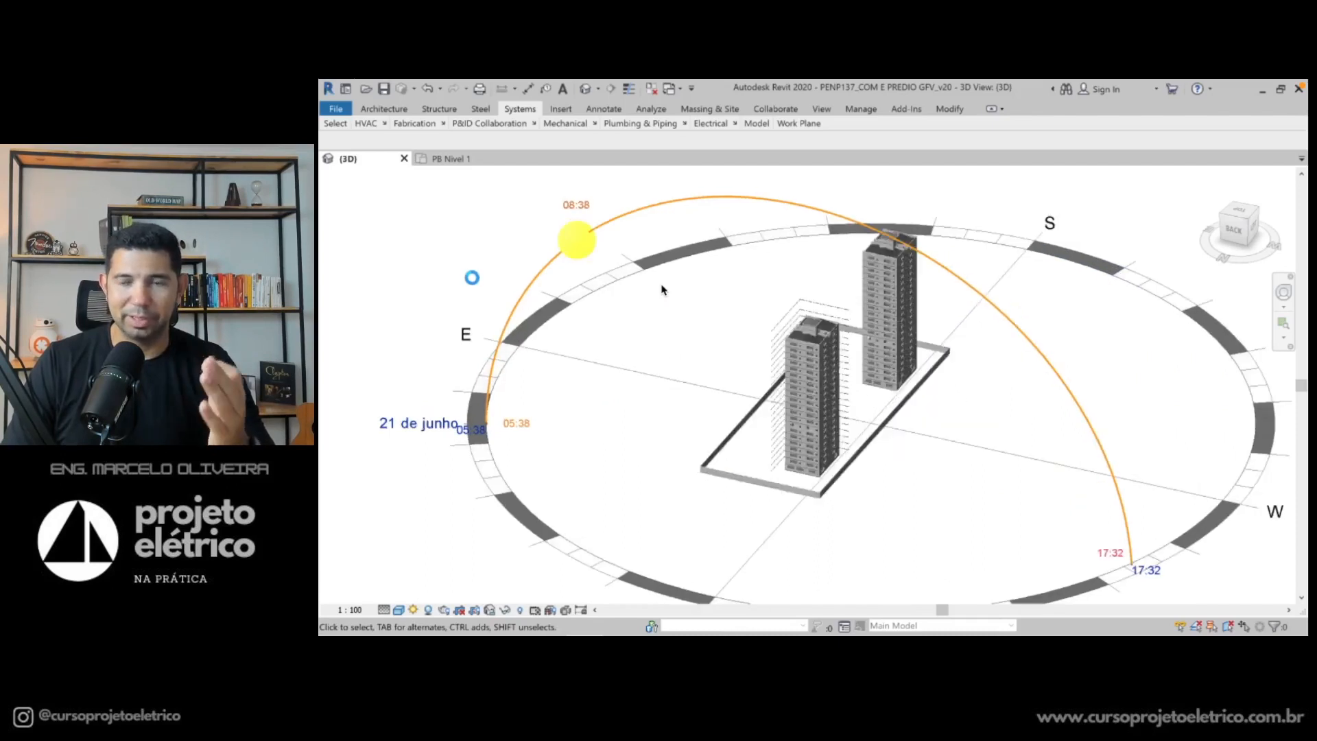
scroll(602, 374, down, 1)
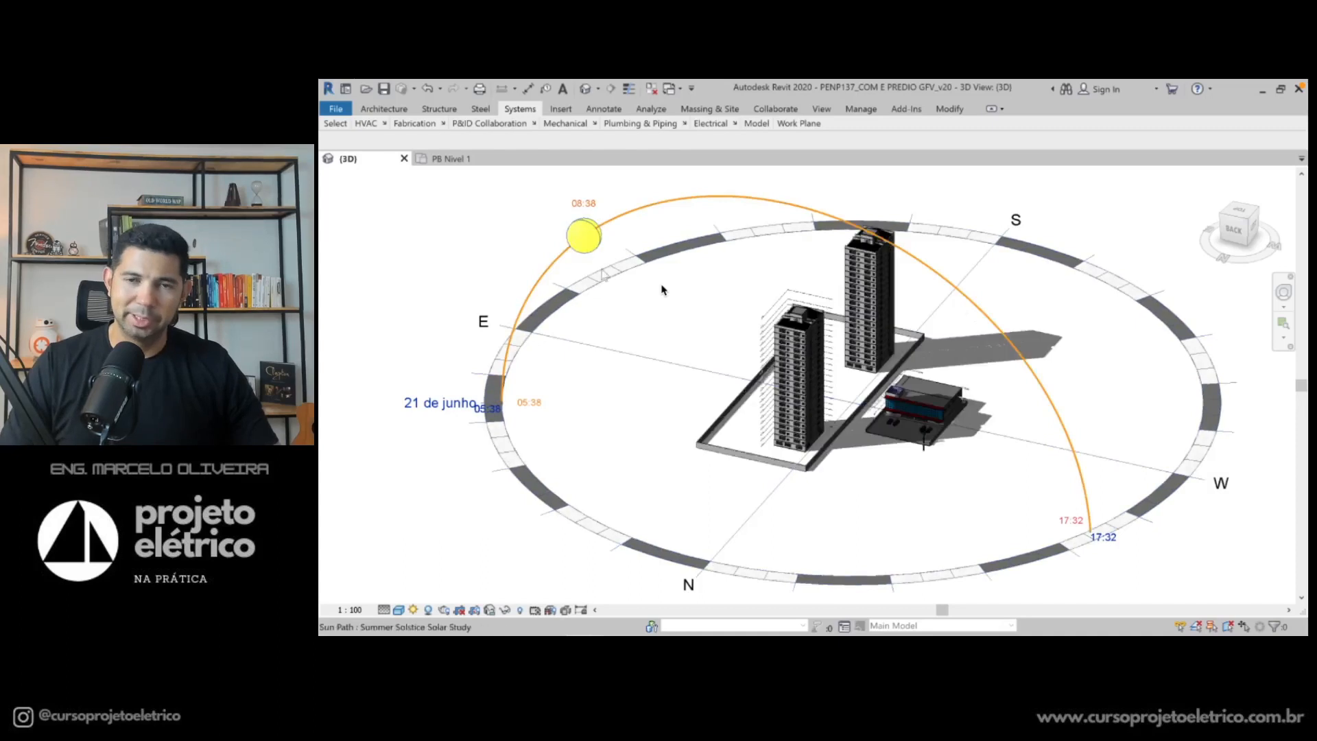
Set the 3D view's visual style to Hidden Line and move the sun back along its path to 05:38
click(398, 610)
click(432, 555)
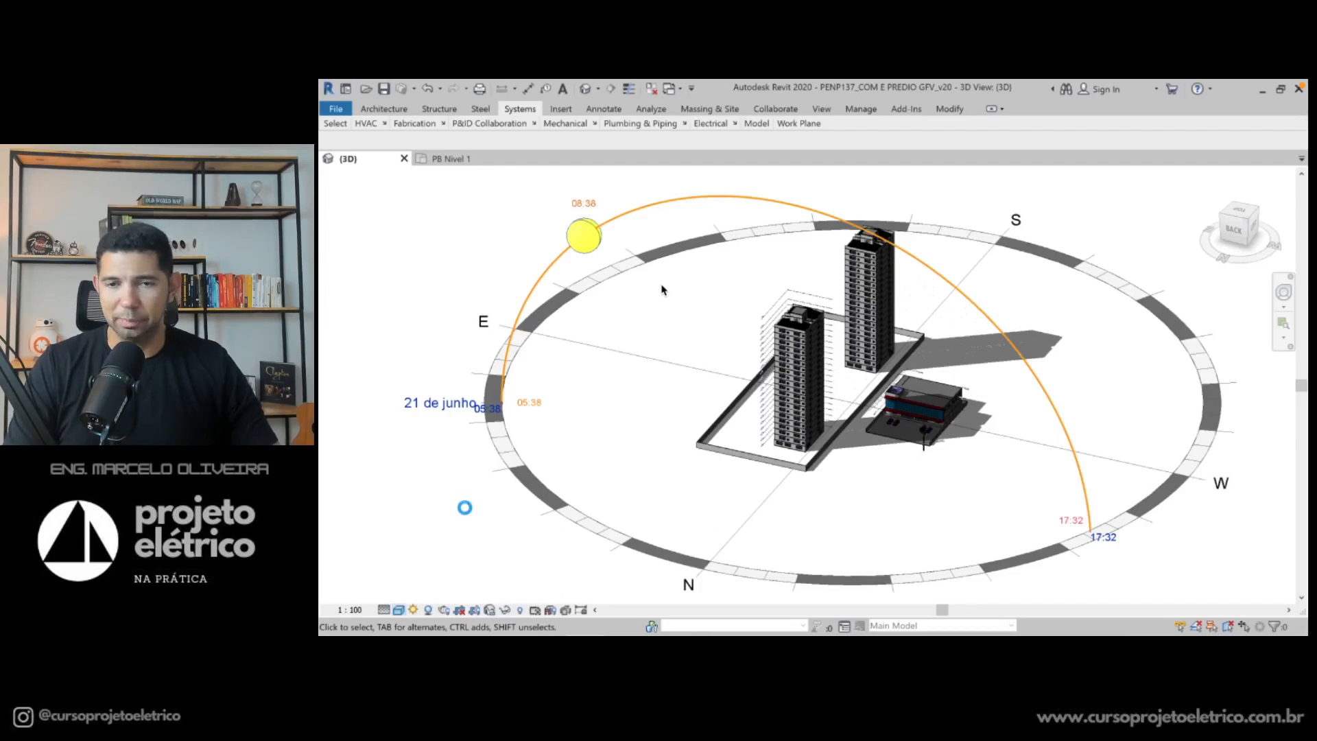
mouse_move(600, 238)
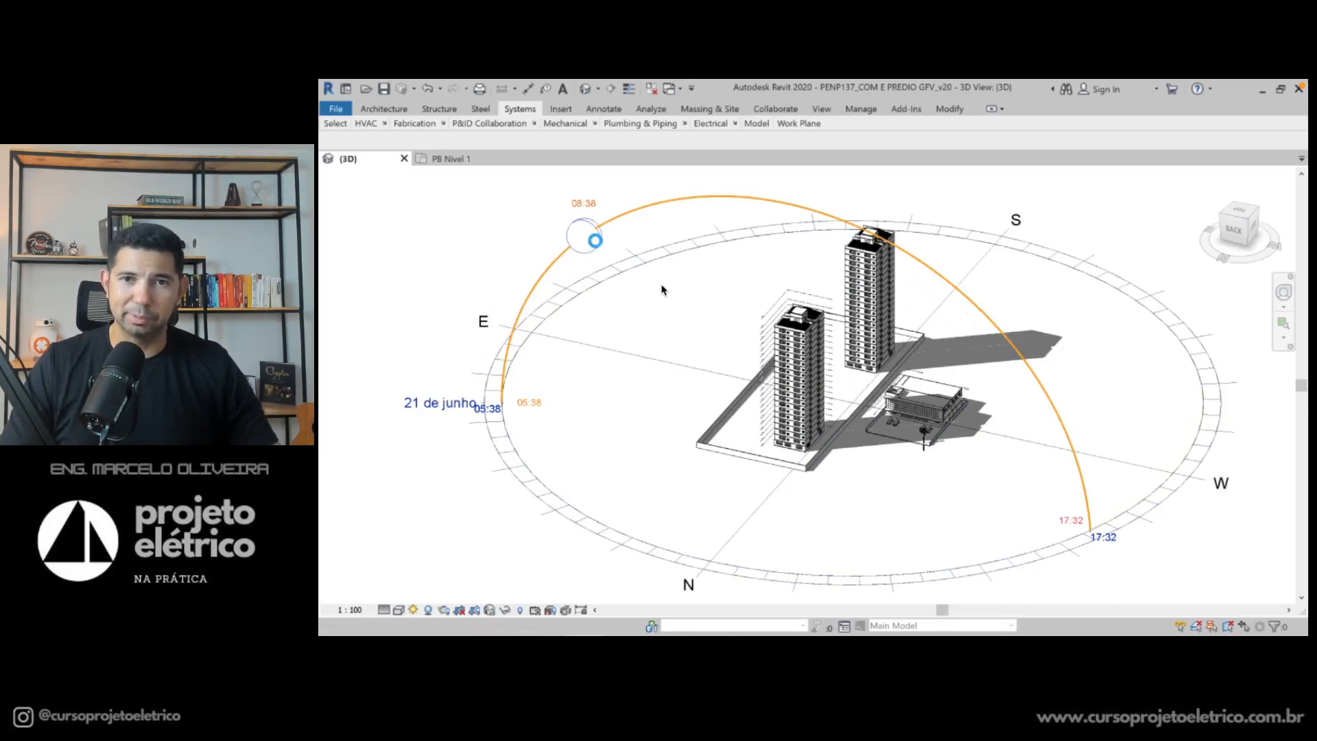
mouse_move(535, 297)
click(535, 298)
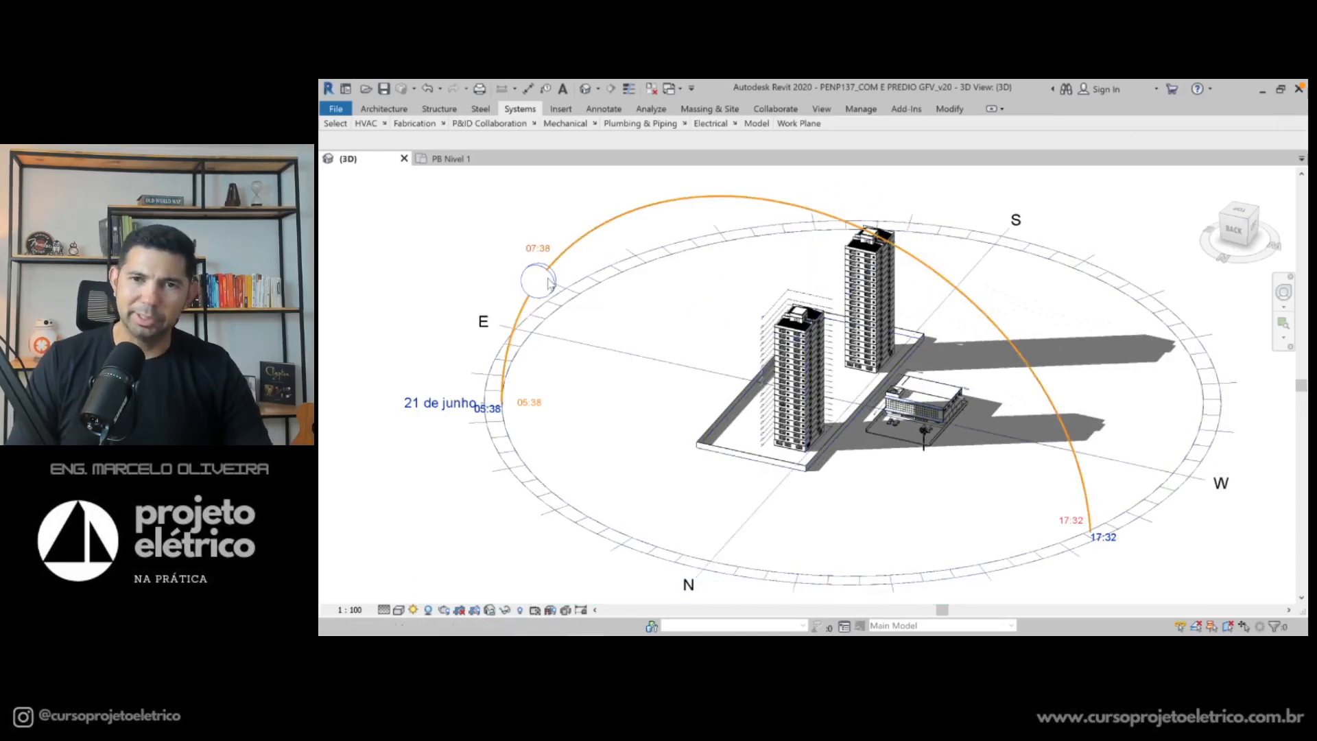
drag(551, 281, 544, 297)
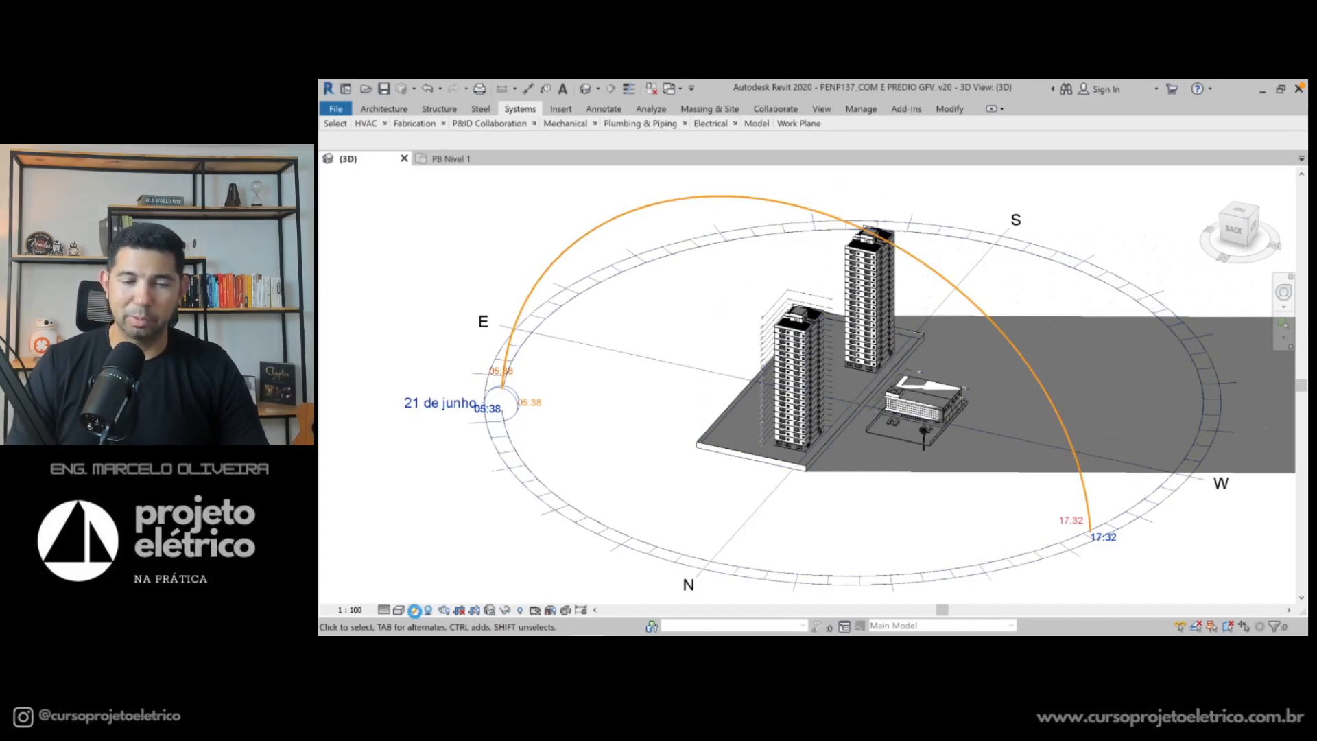
Review the solar study's type, preset, location, date and time range in the Sun Settings
click(414, 611)
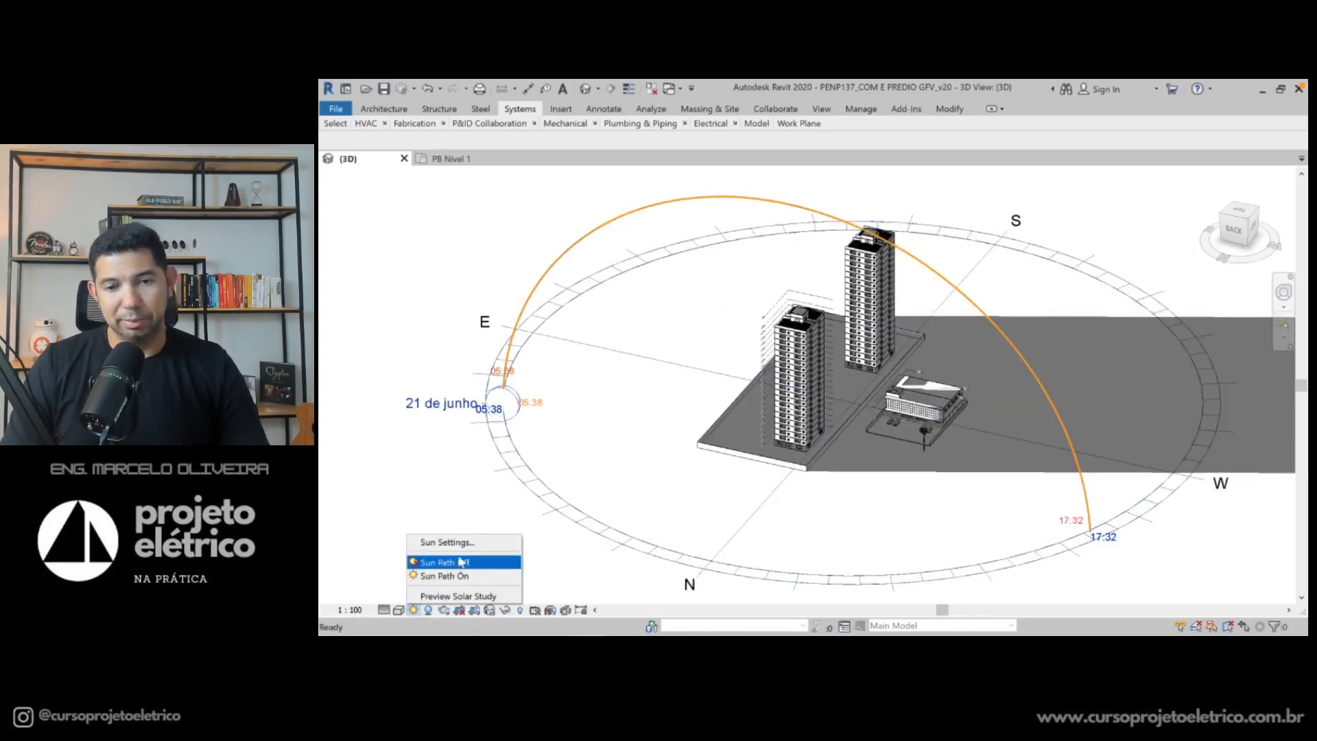
click(448, 543)
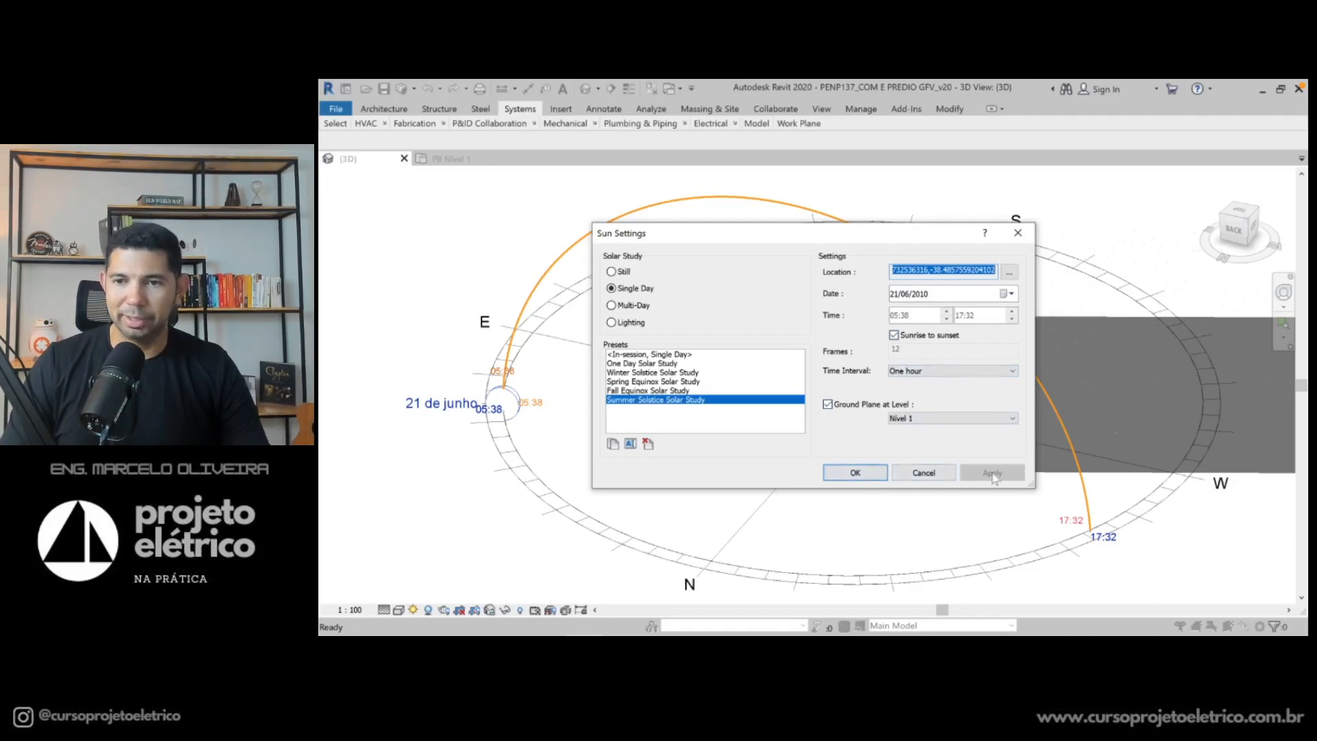
click(855, 473)
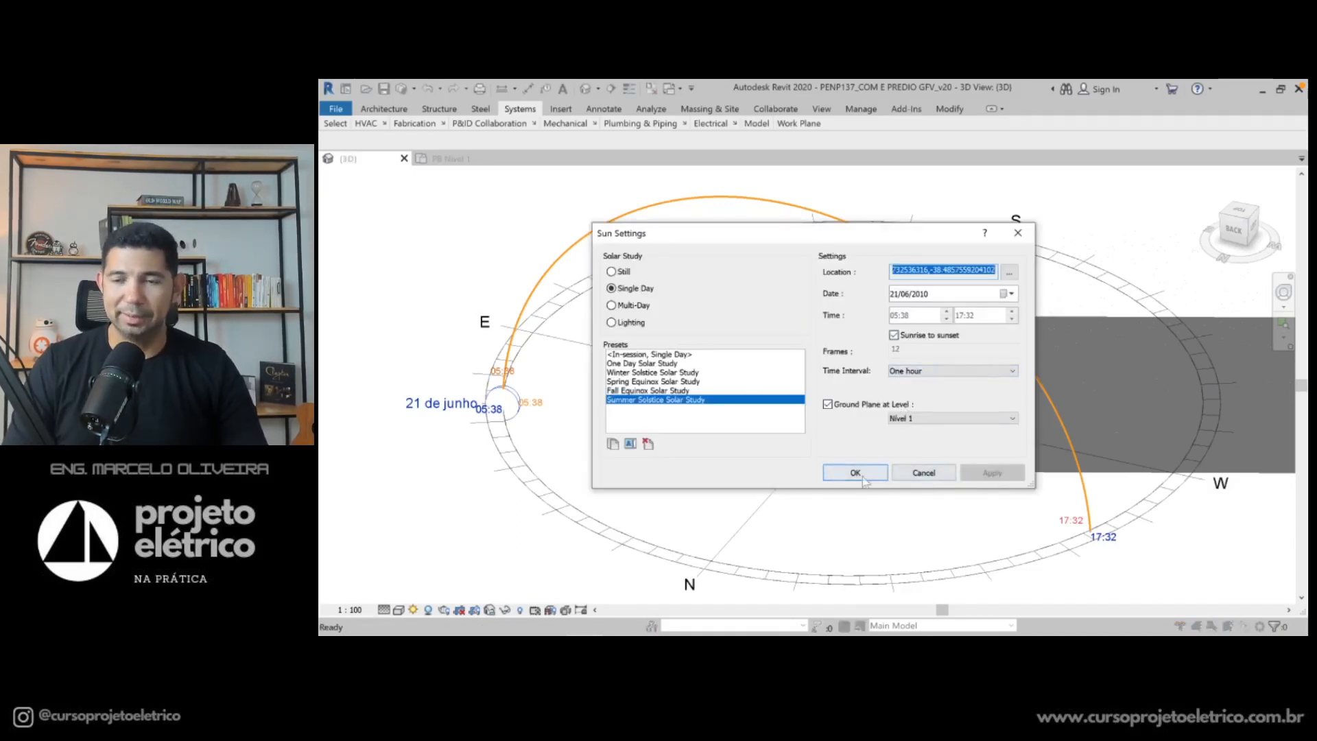
Start a preview of the single-day solar study and advance it one frame to 06:38 on 21/06/2010
click(863, 476)
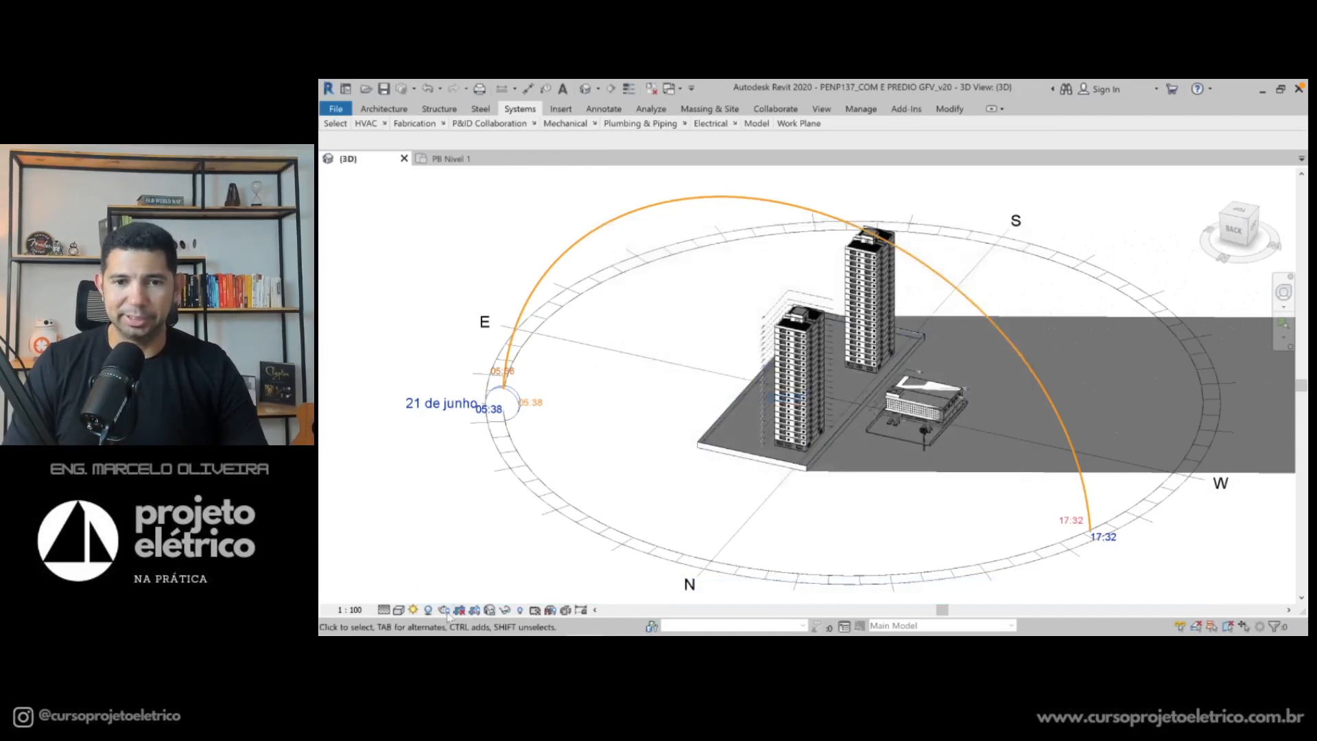
click(413, 610)
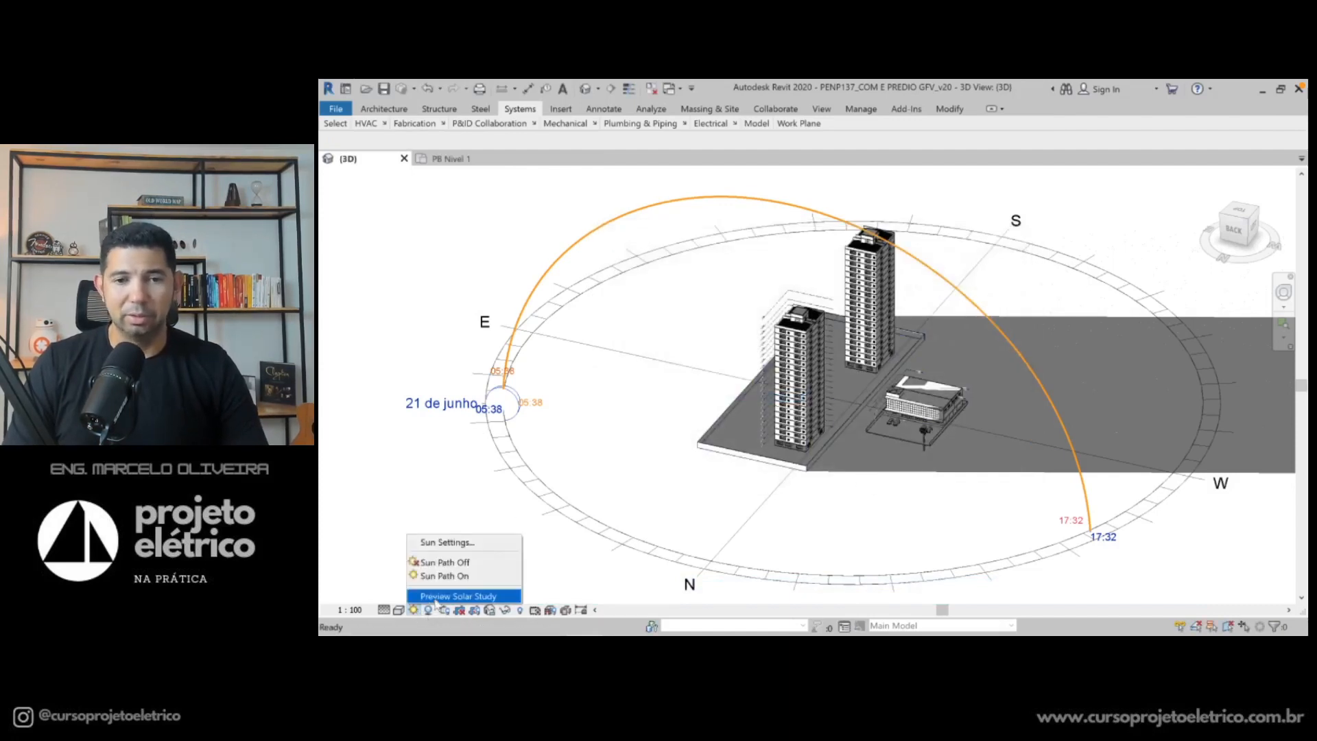
click(436, 596)
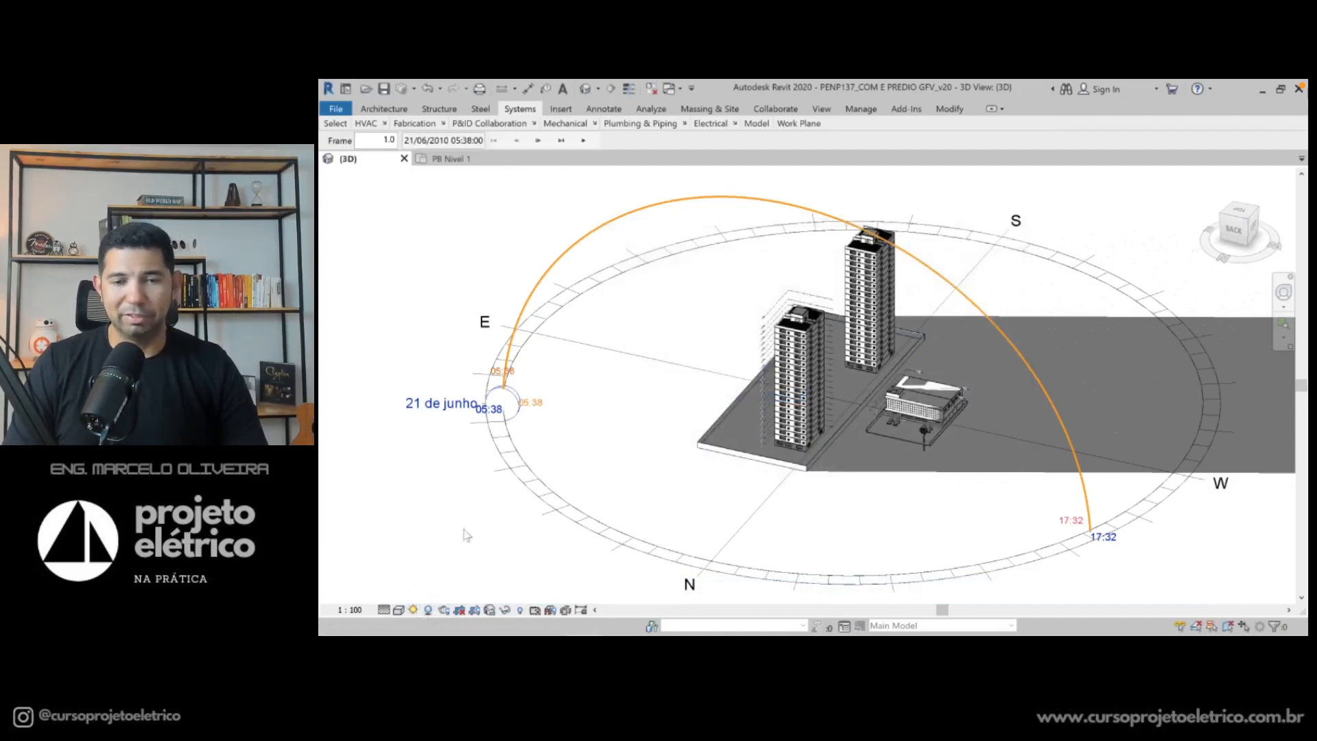
click(541, 141)
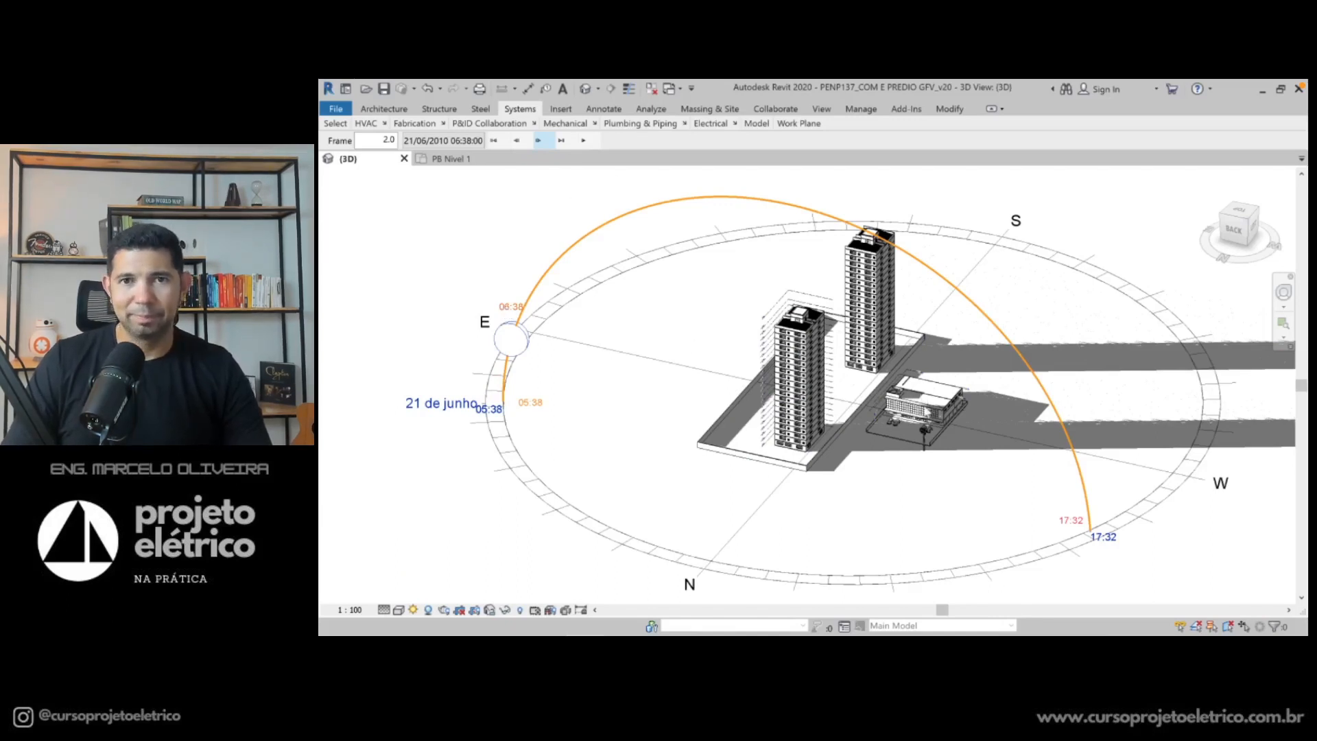
scroll(924, 406, up, 2)
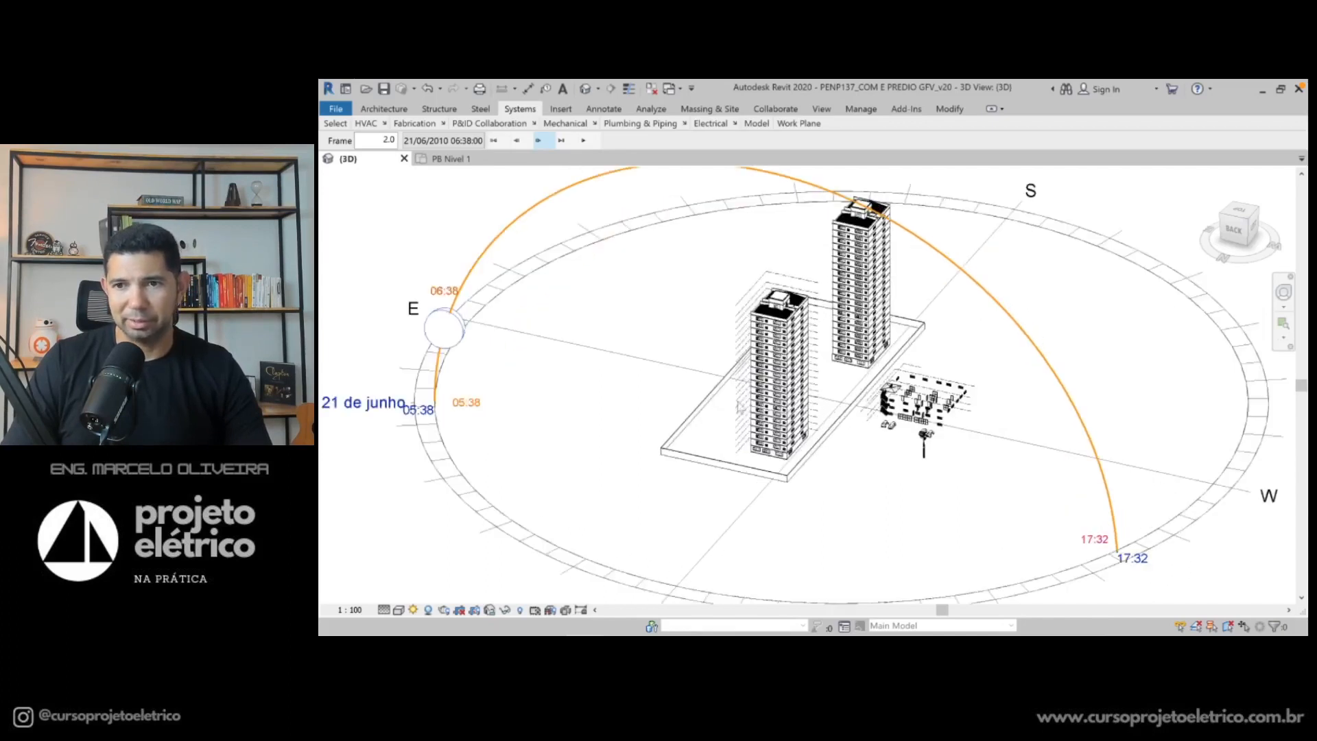
scroll(697, 399, up, 1)
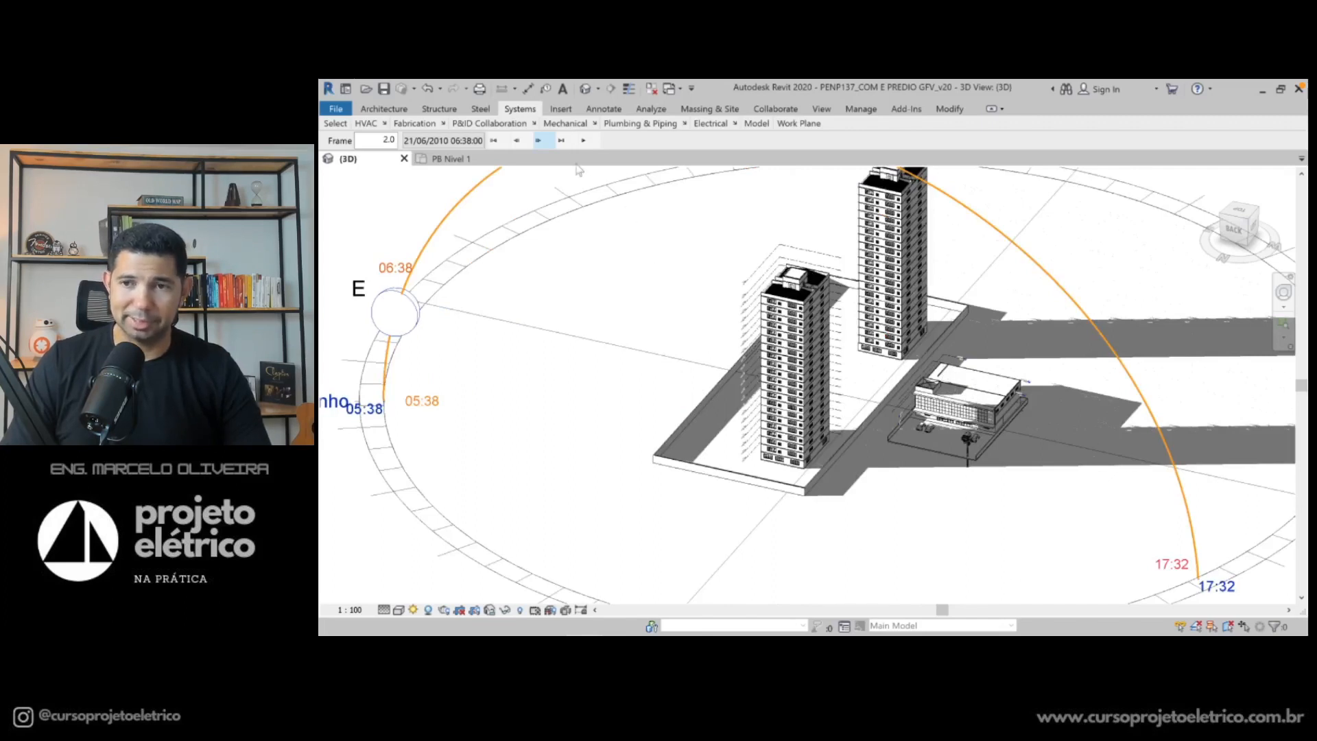
Advance the solar study preview frame by frame to 08:38, following the towers' shadows on the low building
click(540, 141)
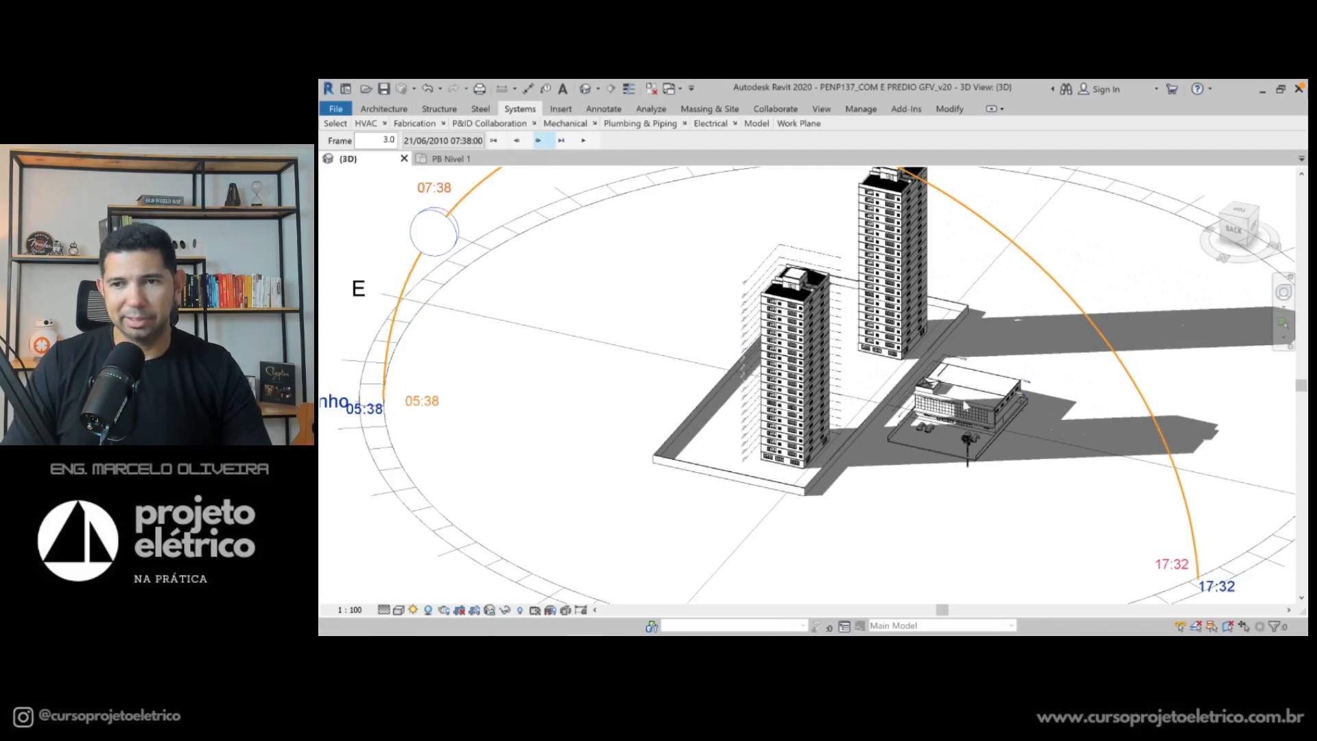
click(539, 141)
click(539, 141)
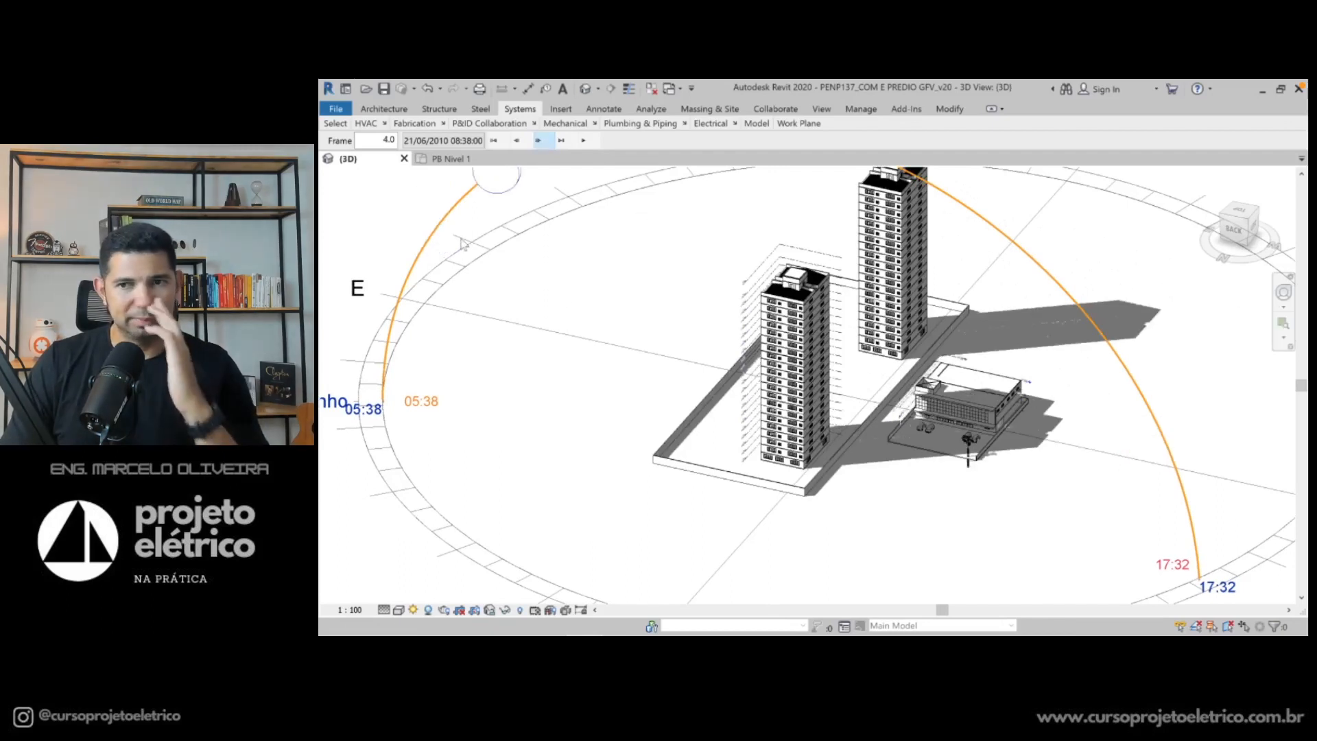
Continue the solar study preview through 09:38 to the 10:38 frame with the sun and both towers in view
scroll(539, 308, down, 1)
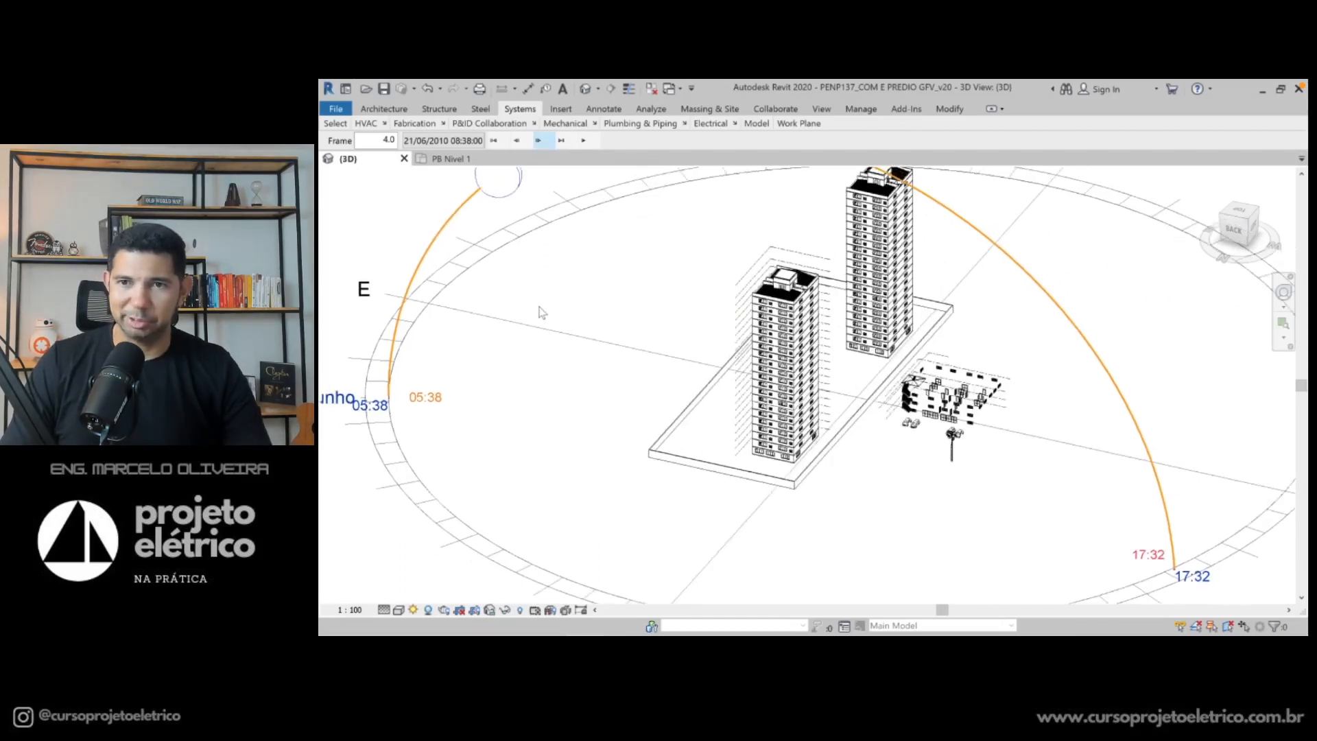
scroll(542, 312, down, 1)
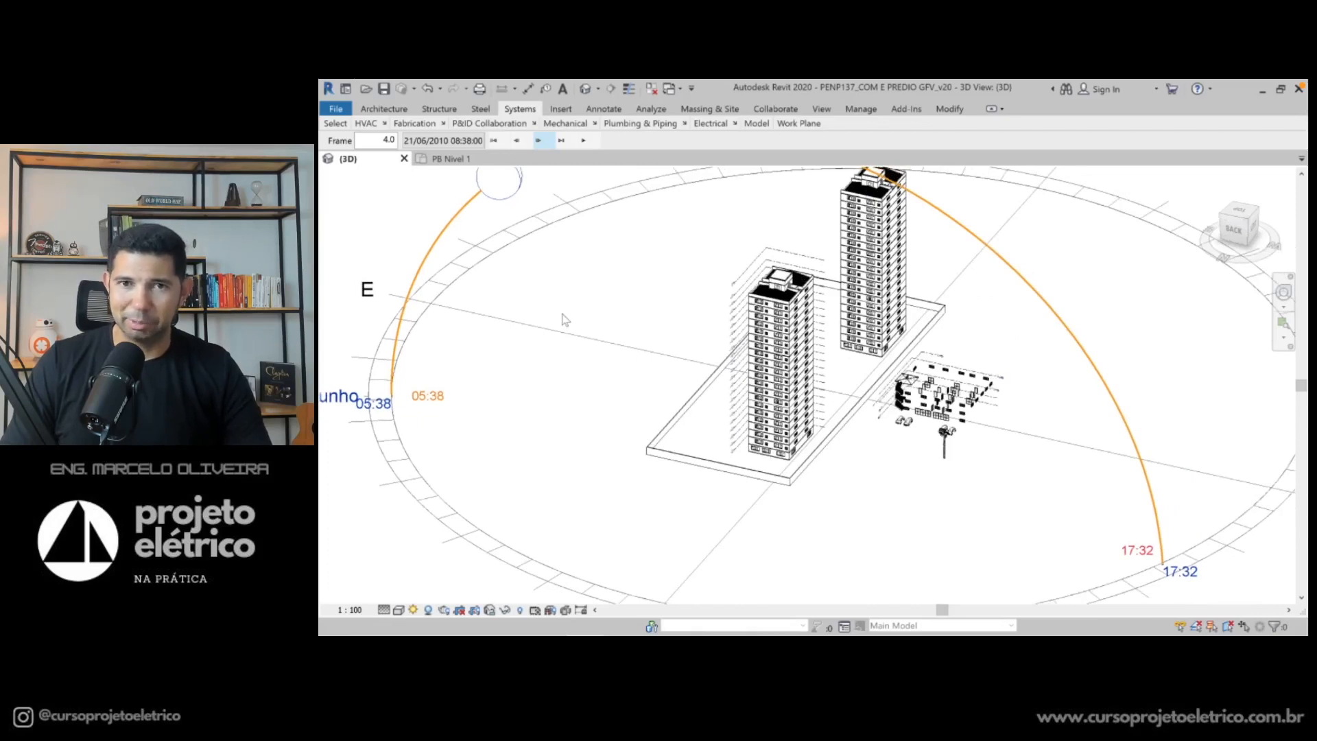
middle_drag(568, 306, 580, 344)
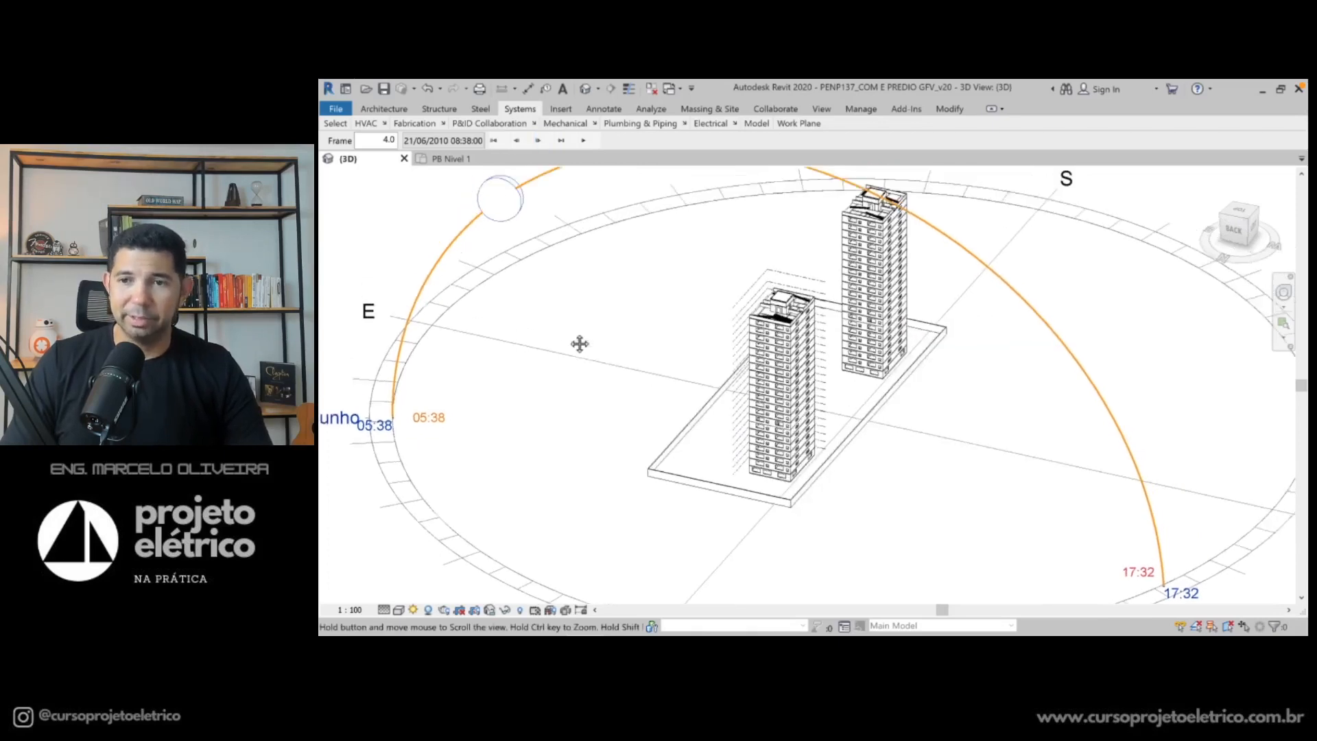
middle_drag(580, 344, 665, 380)
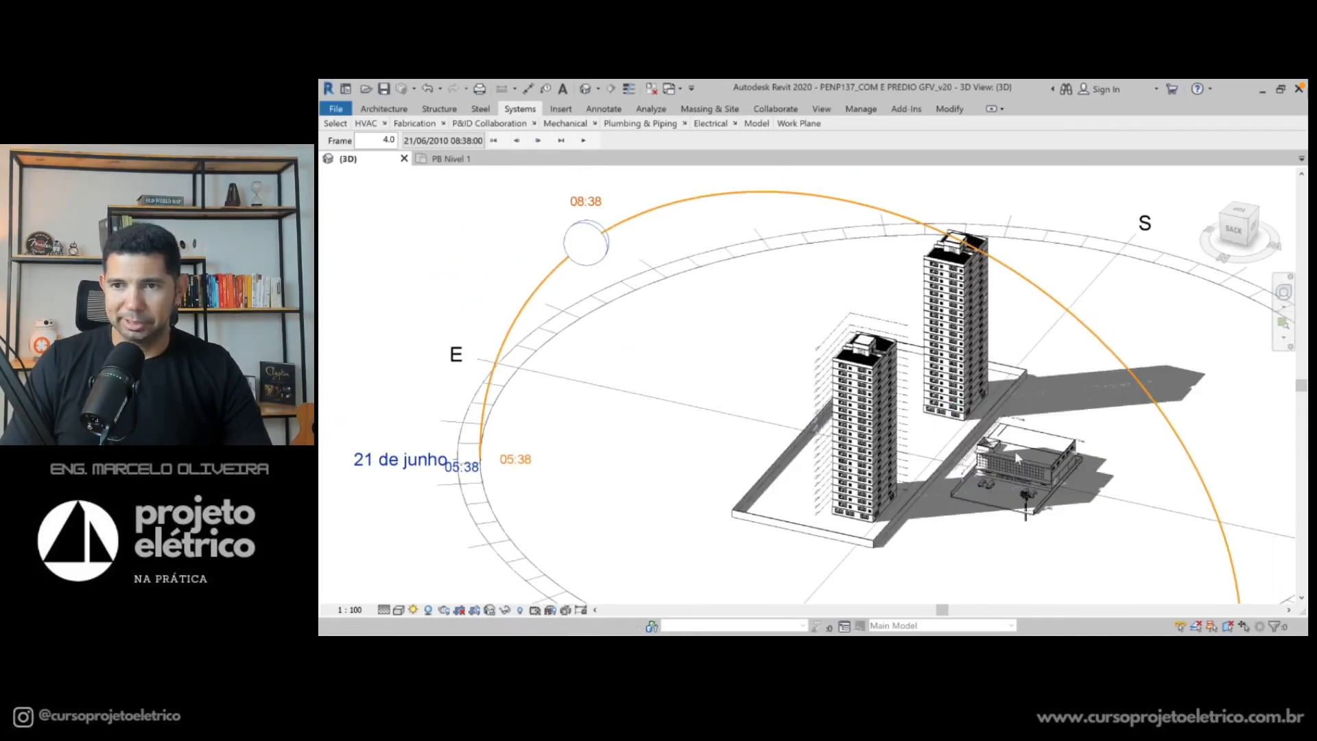
click(539, 141)
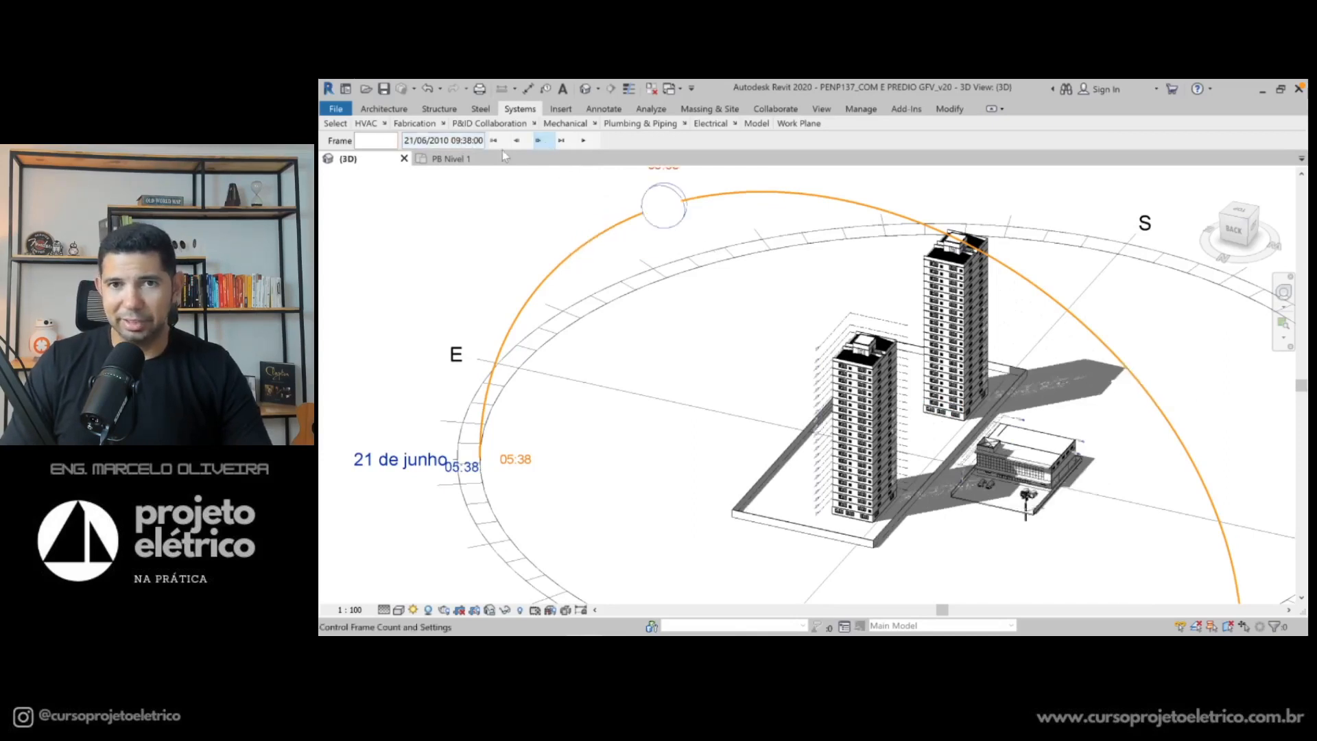
click(539, 144)
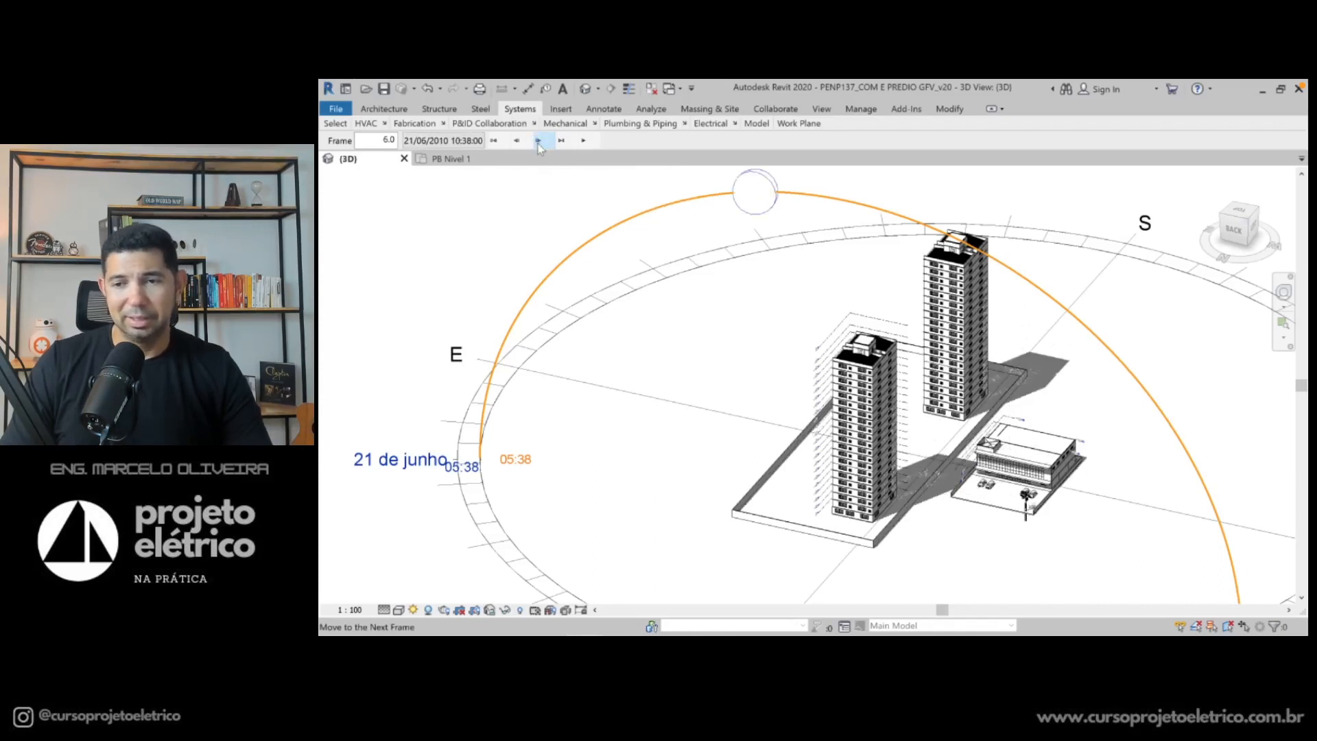
middle_drag(693, 253, 658, 259)
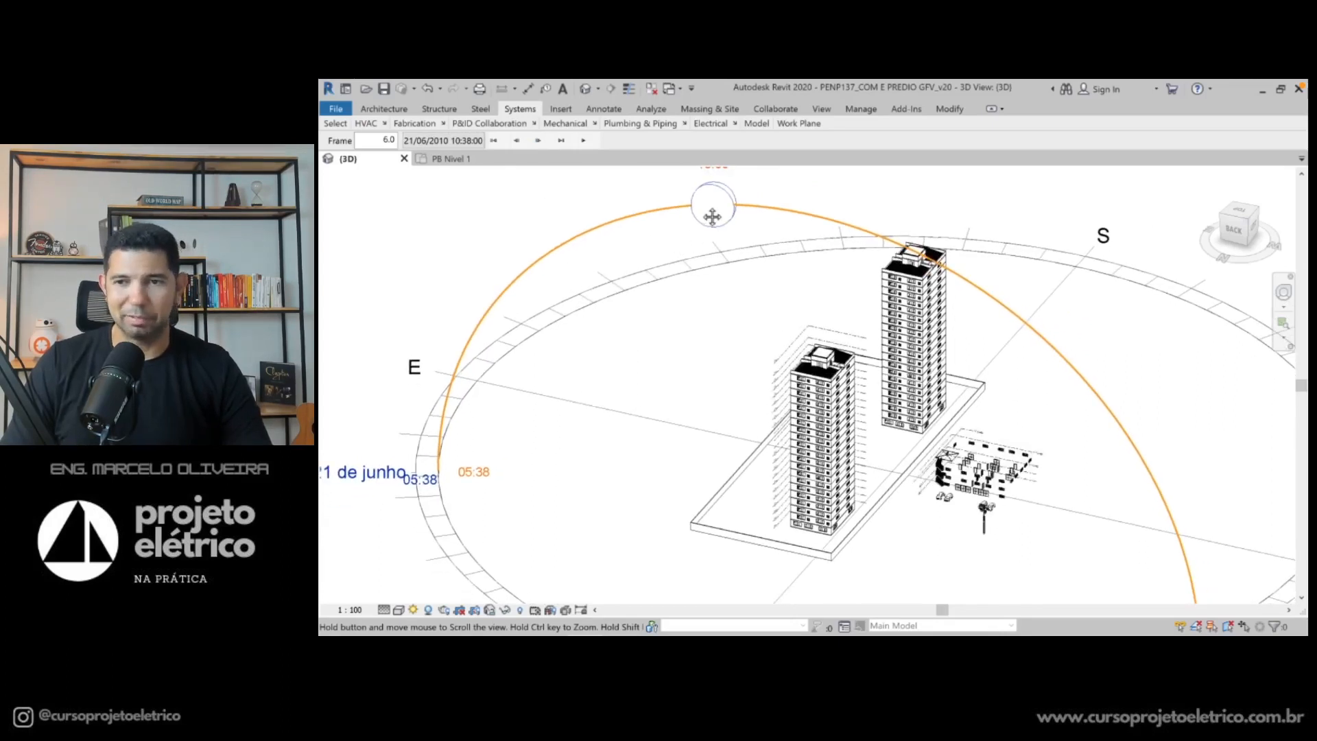
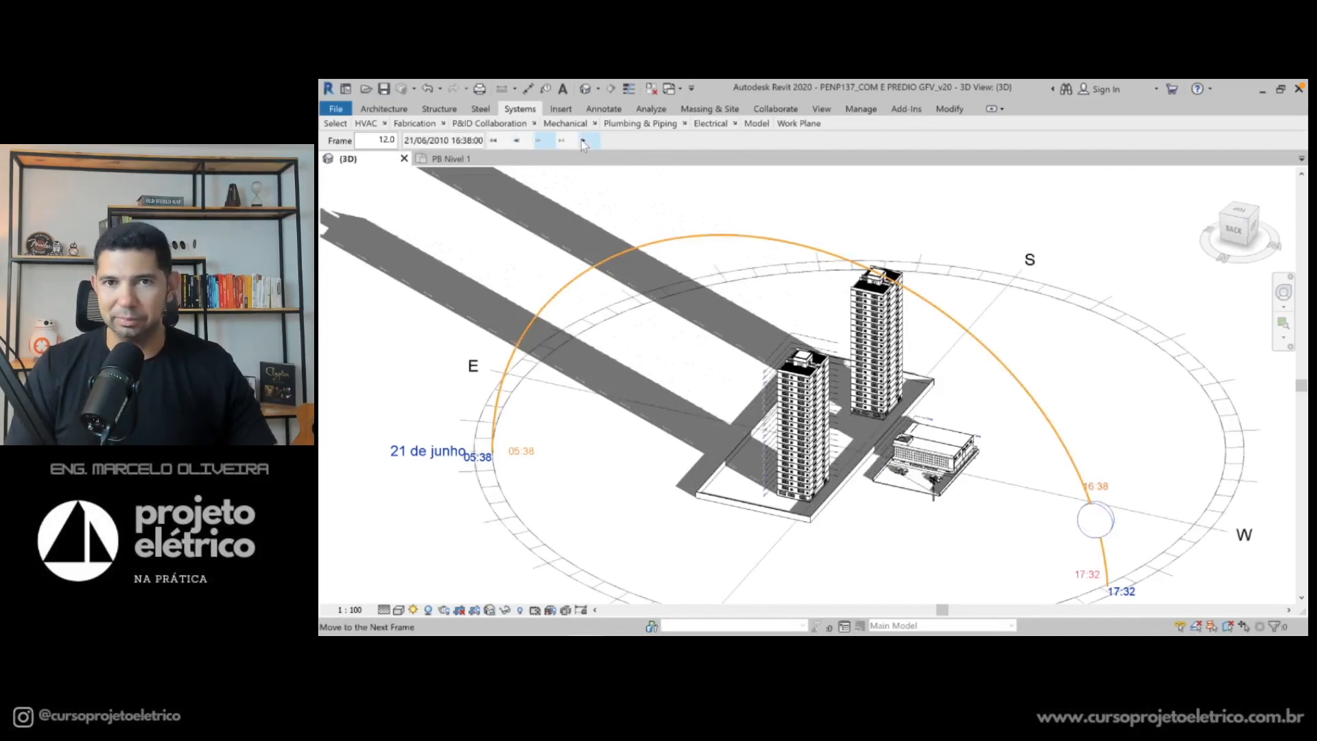
End the solar study preview and move the sun back along its path to 08:38
click(466, 427)
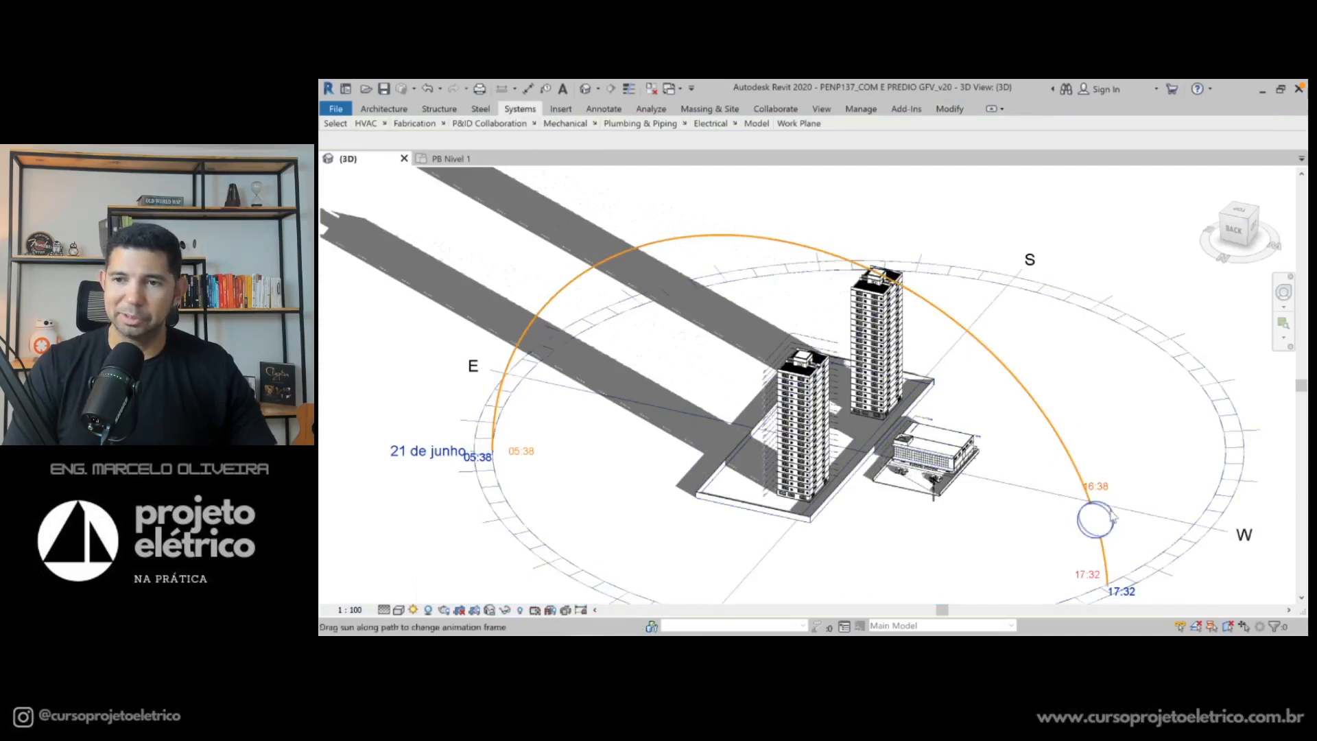
mouse_move(1113, 525)
mouse_down()
mouse_move(1053, 424)
mouse_move(783, 231)
mouse_move(617, 292)
mouse_up()
scroll(959, 463, up, 5)
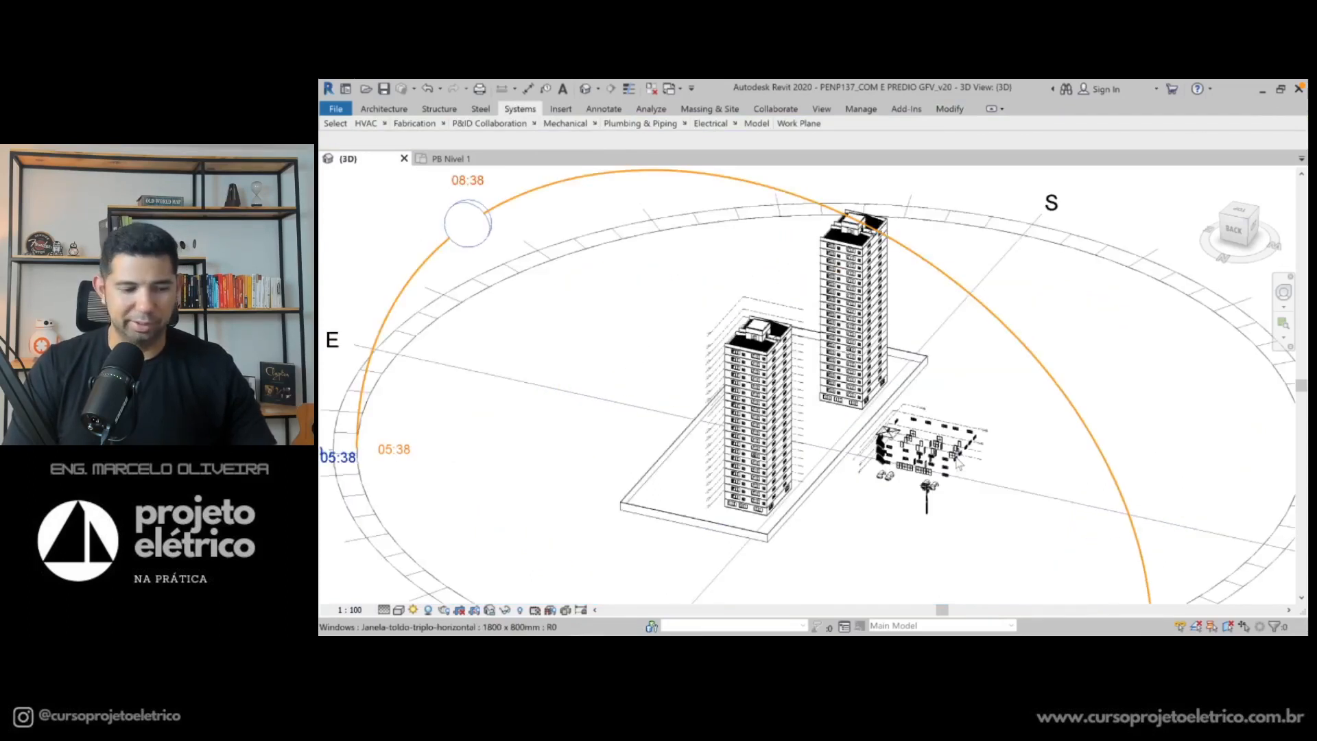
scroll(931, 448, up, 5)
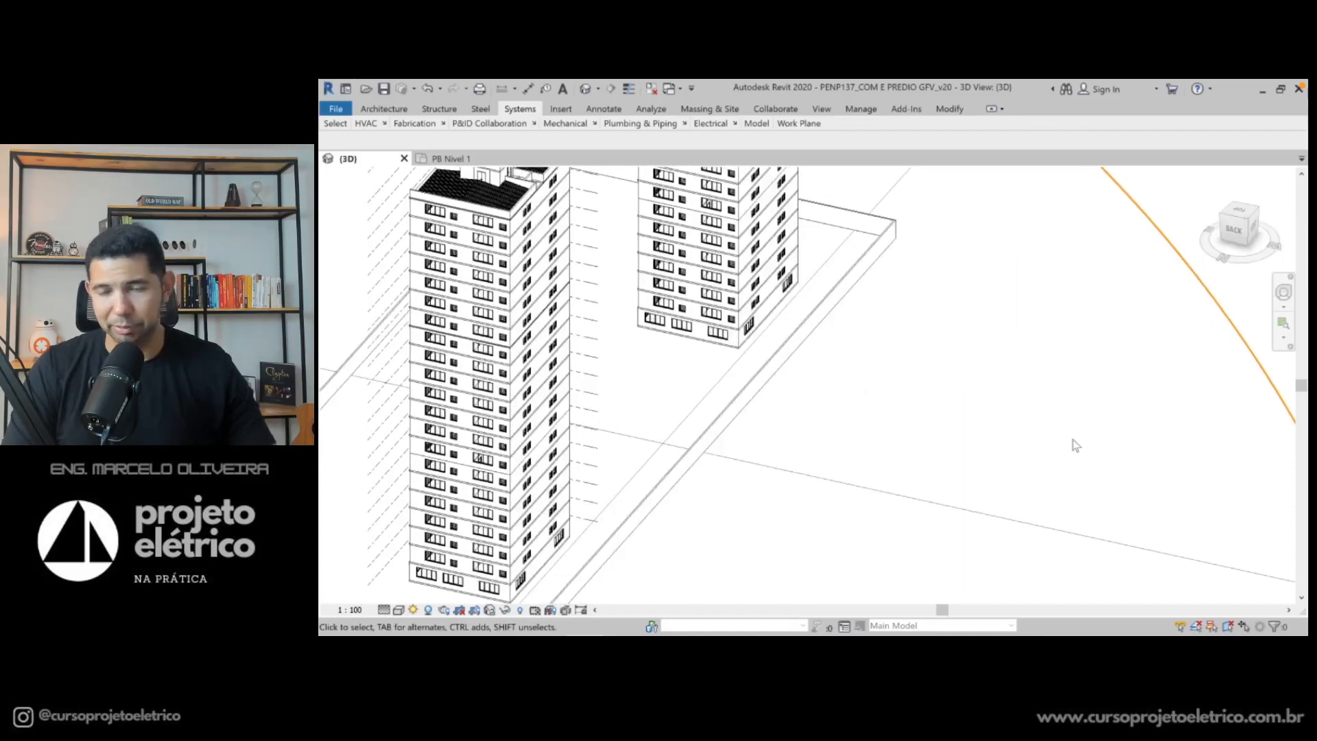
scroll(1029, 467, up, 3)
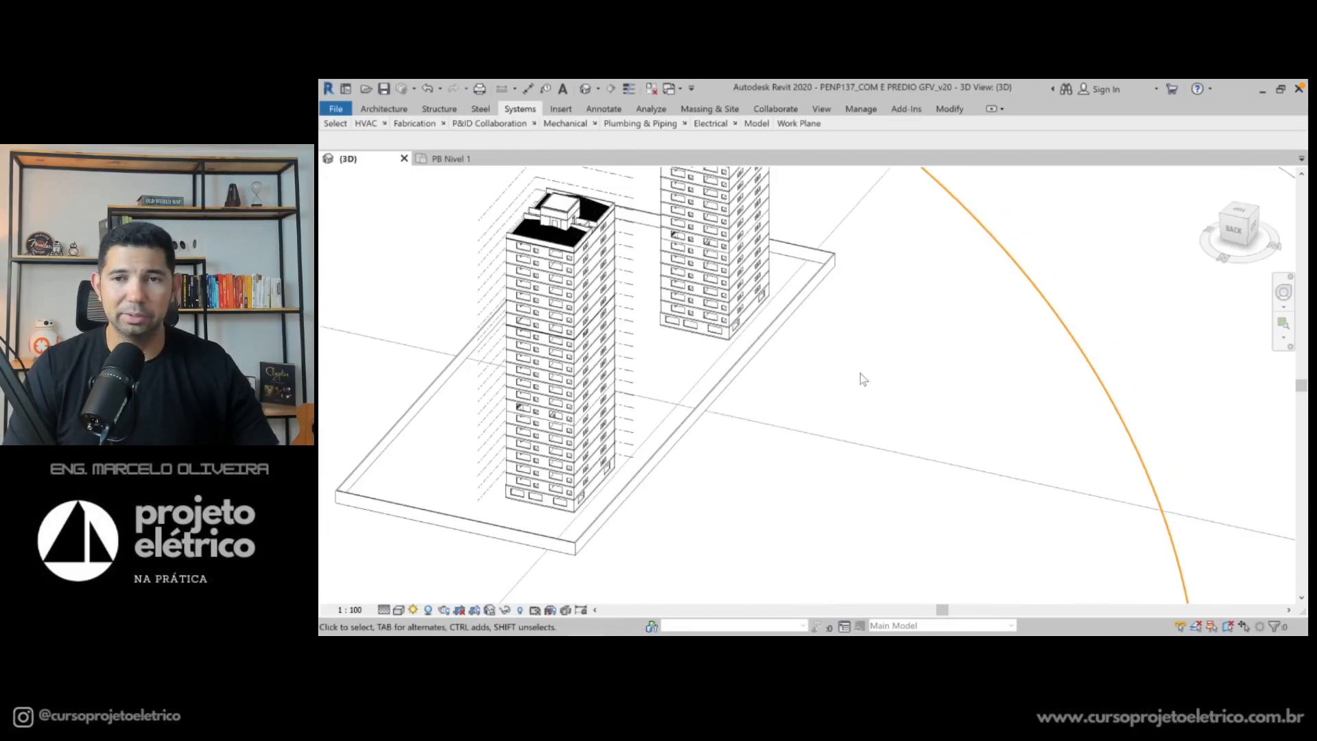
scroll(754, 360, down, 1)
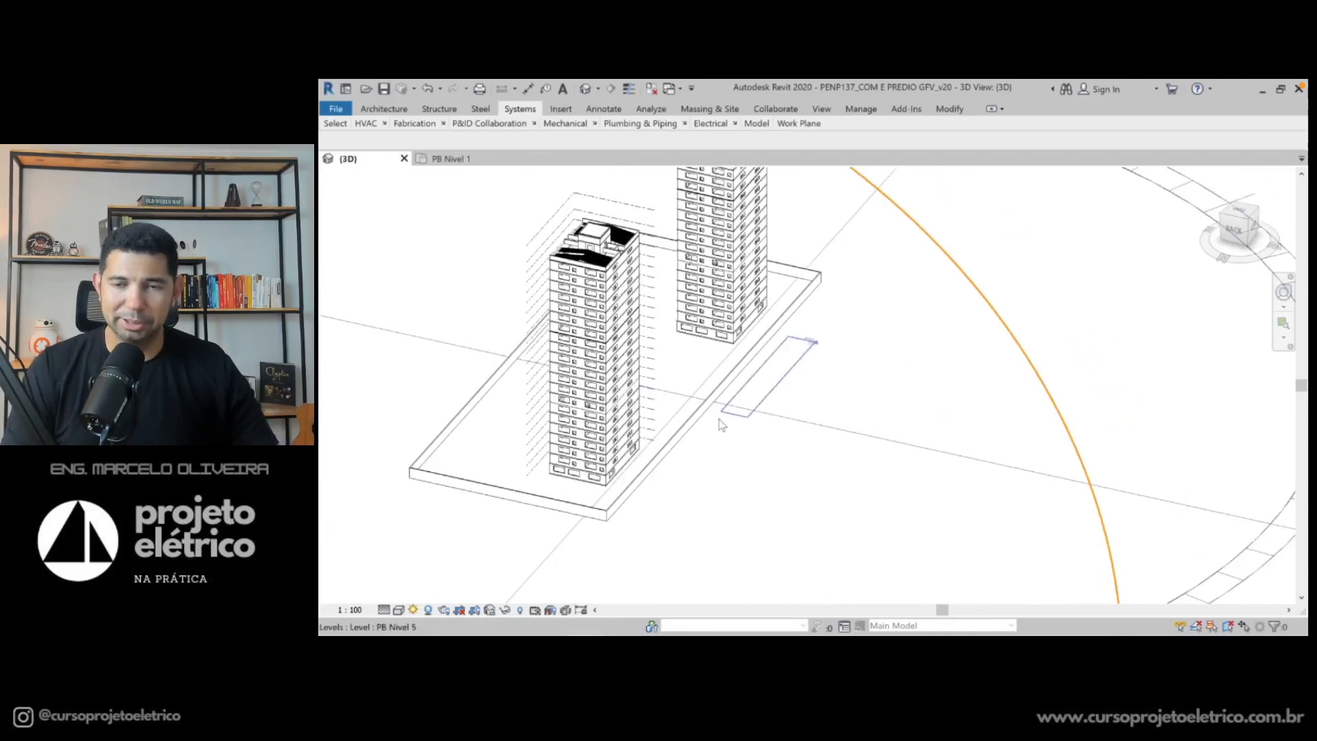
middle_drag(918, 451, 930, 463)
scroll(931, 463, down, 3)
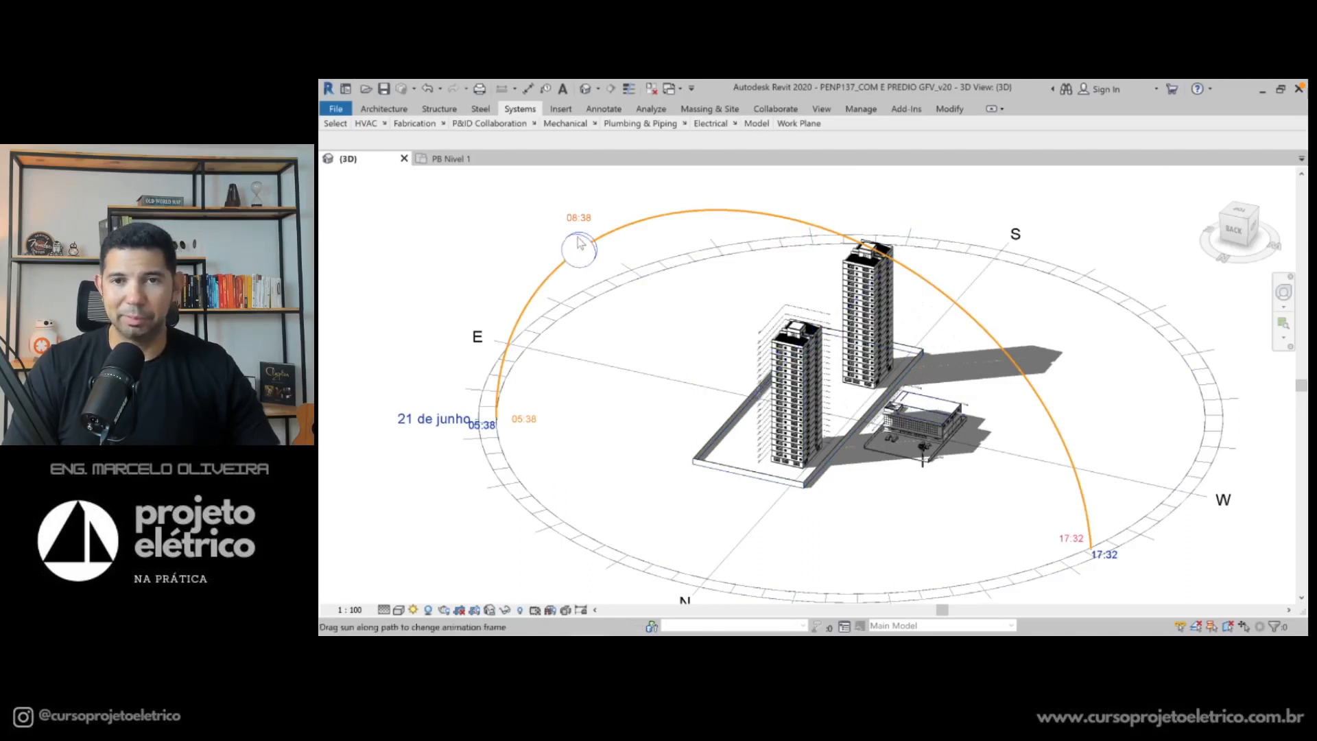
Set the sun settings to a Multi-Day solar study with the One Year Solar Study preset and Sunrise to sunset on
click(413, 610)
click(447, 542)
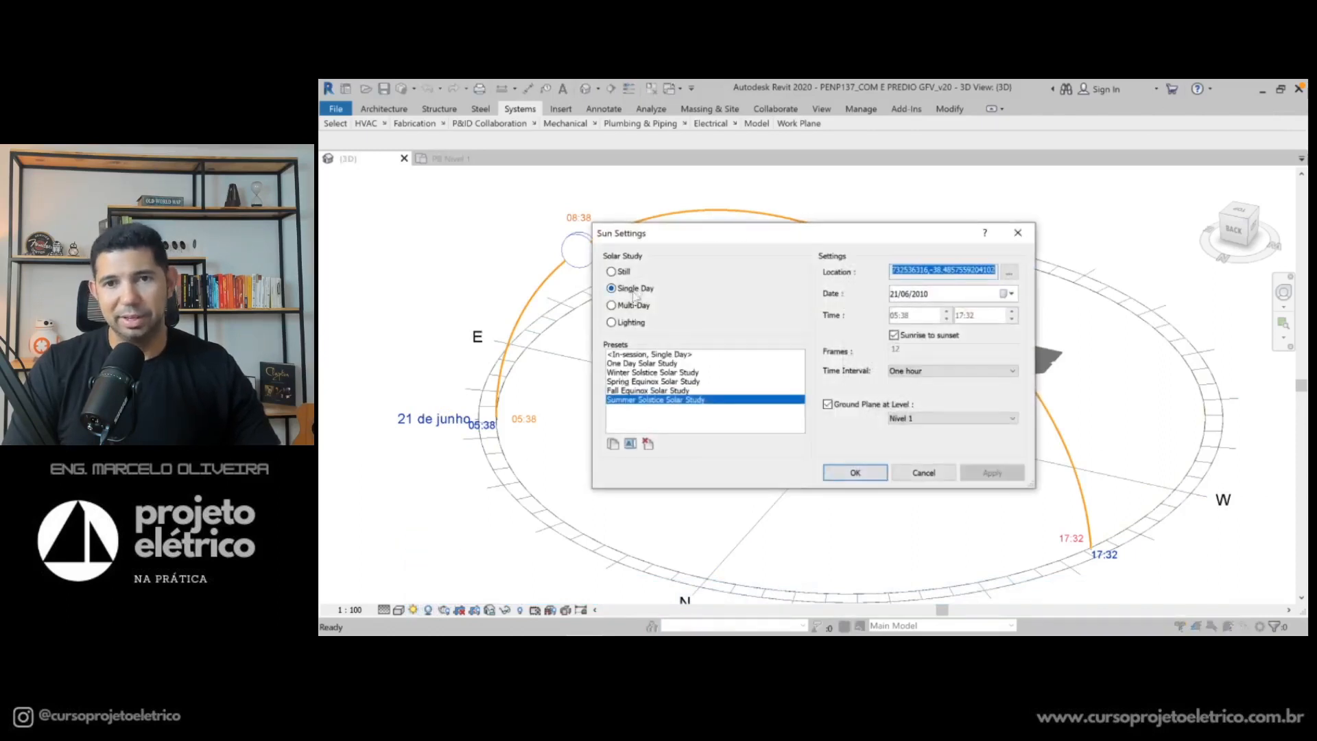
click(623, 307)
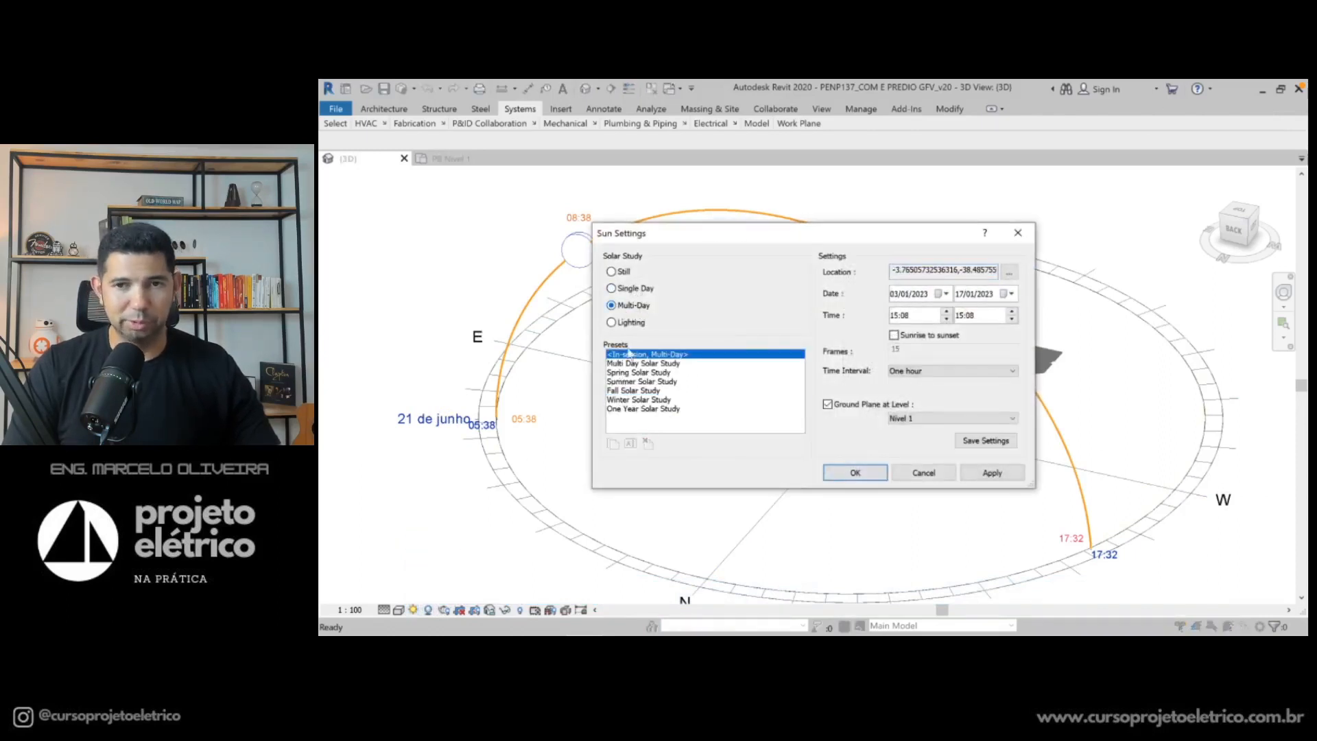
click(637, 409)
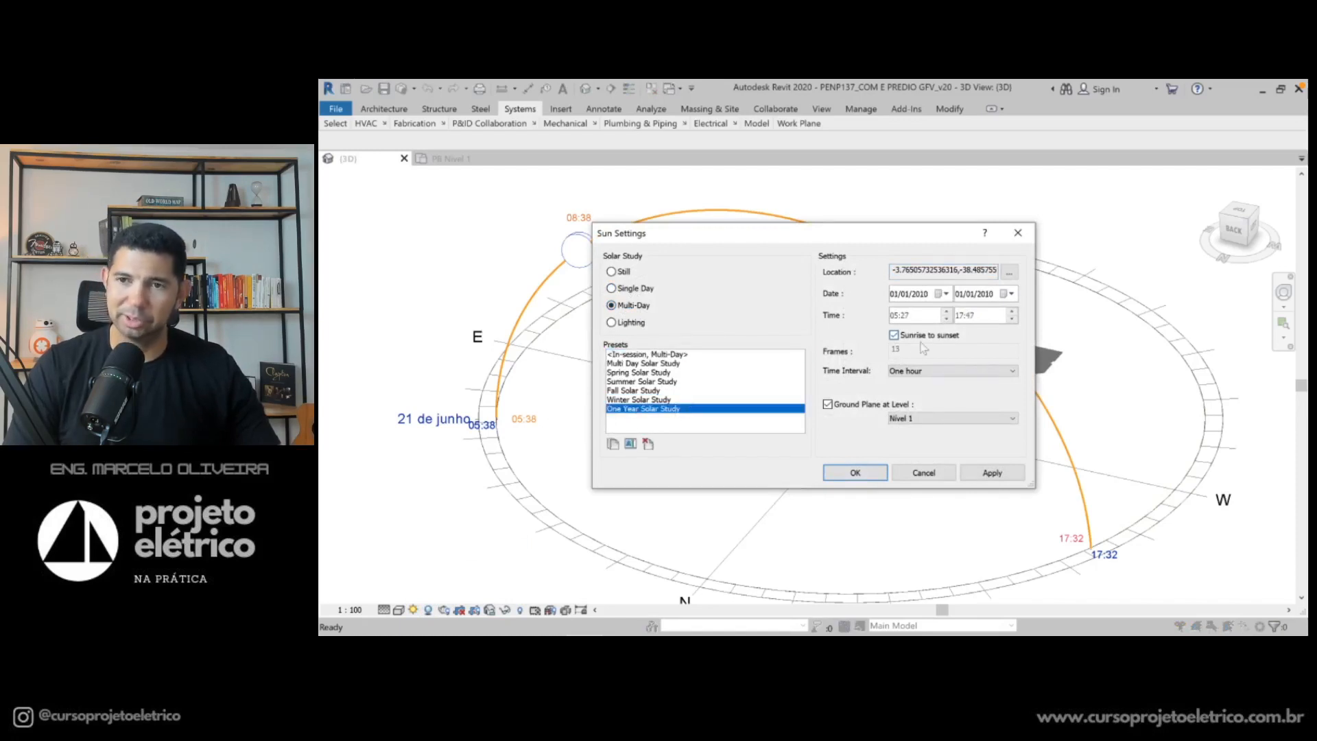
click(895, 336)
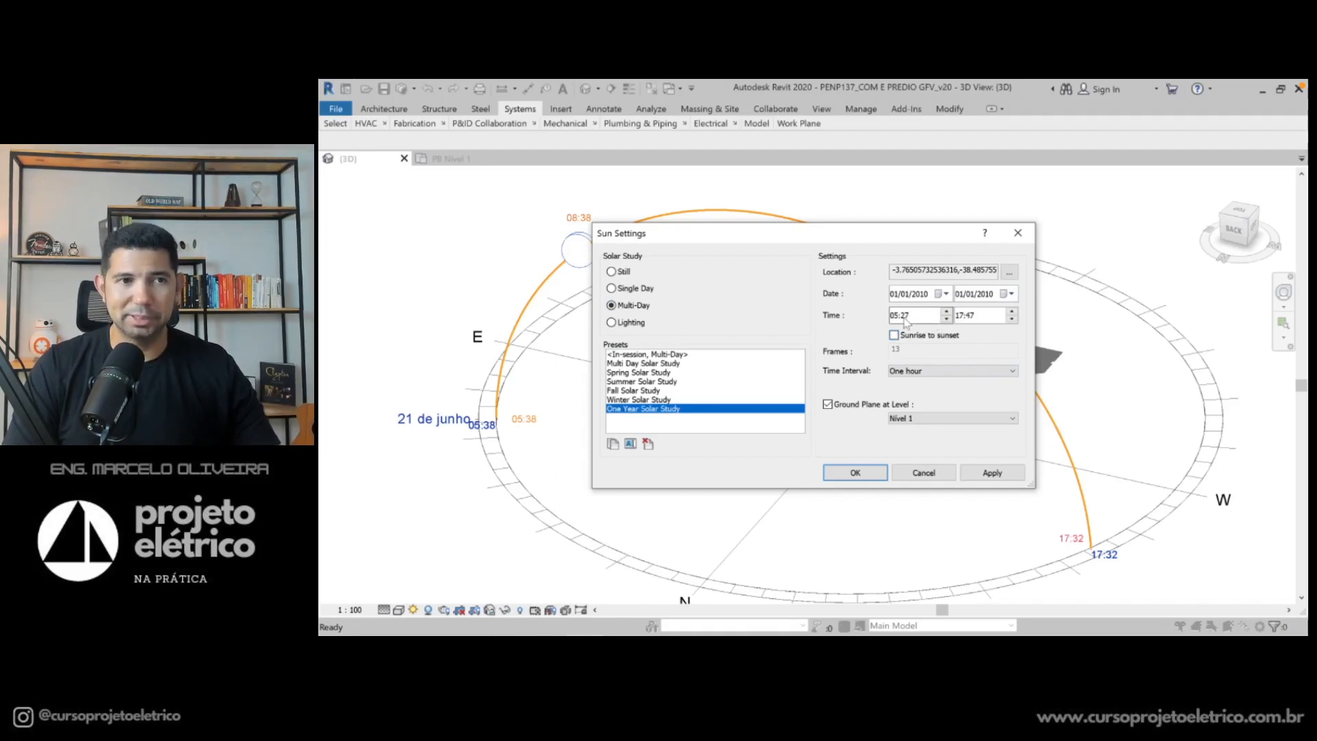
click(899, 335)
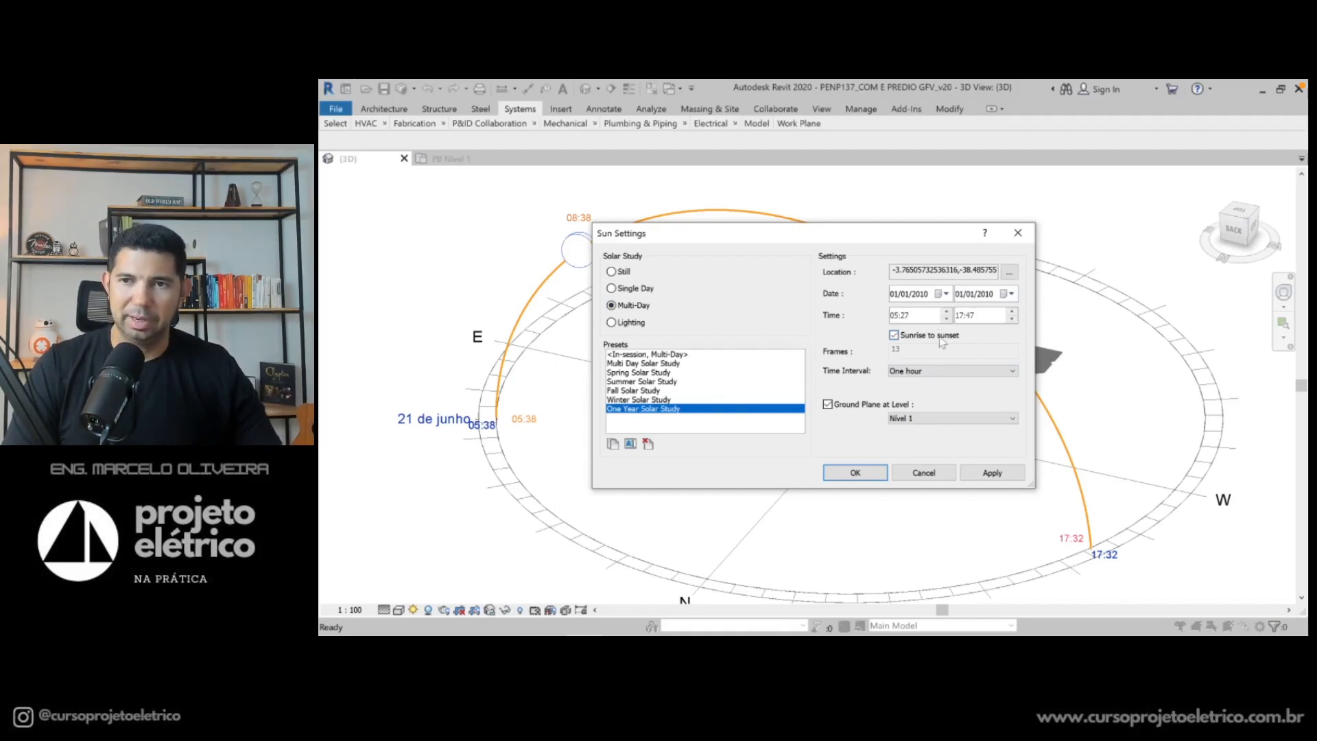
click(894, 335)
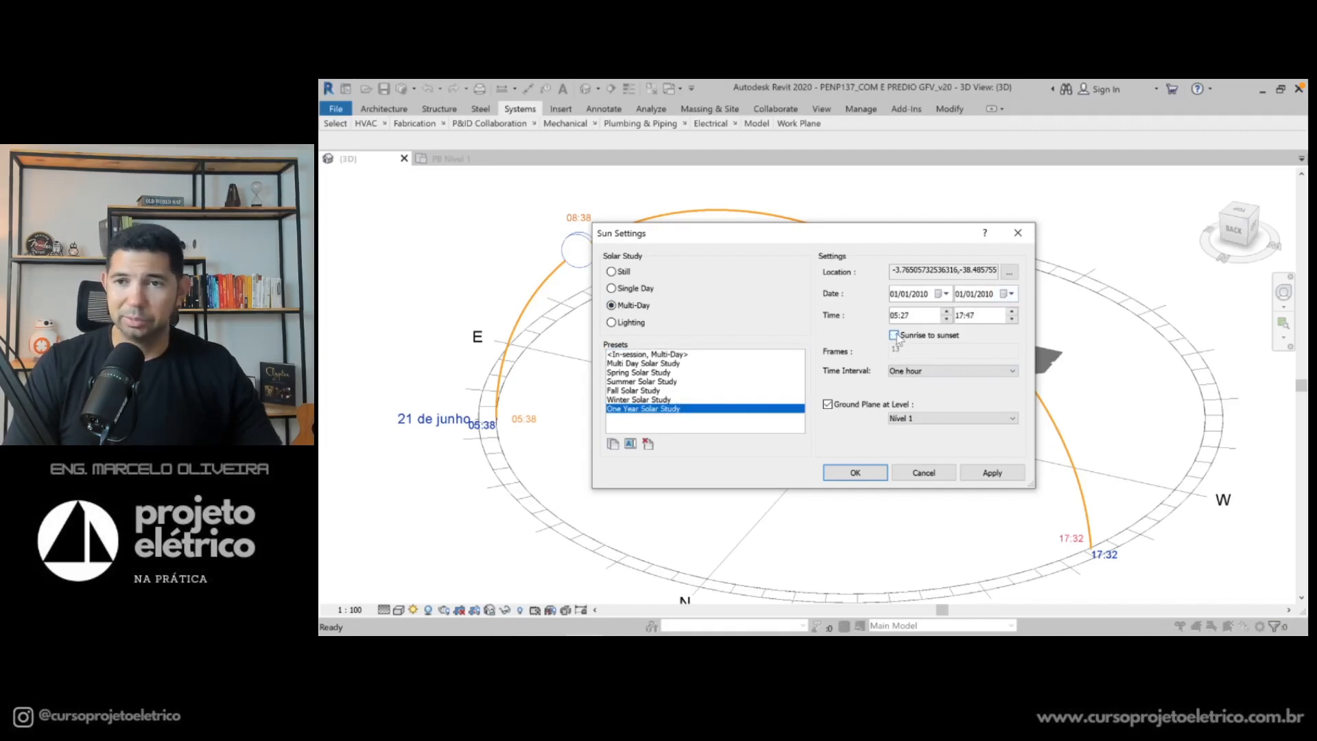
click(894, 335)
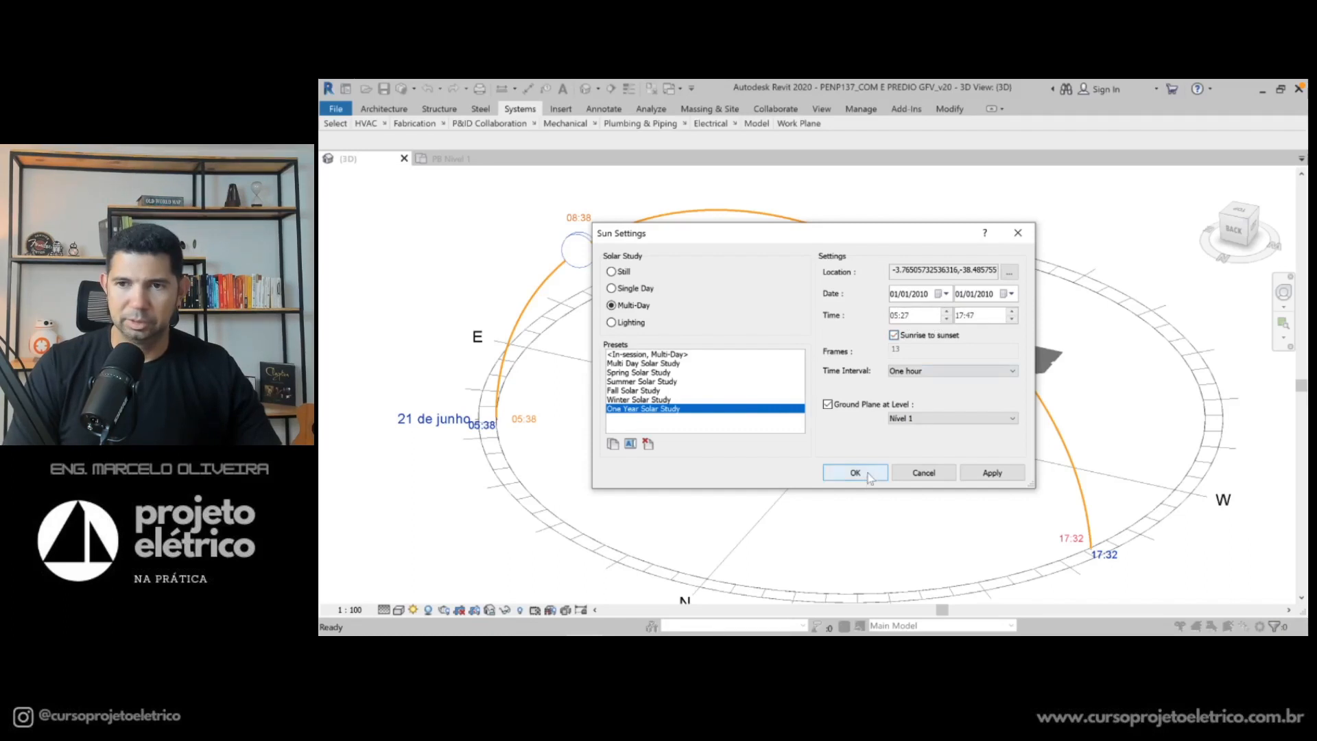
click(992, 472)
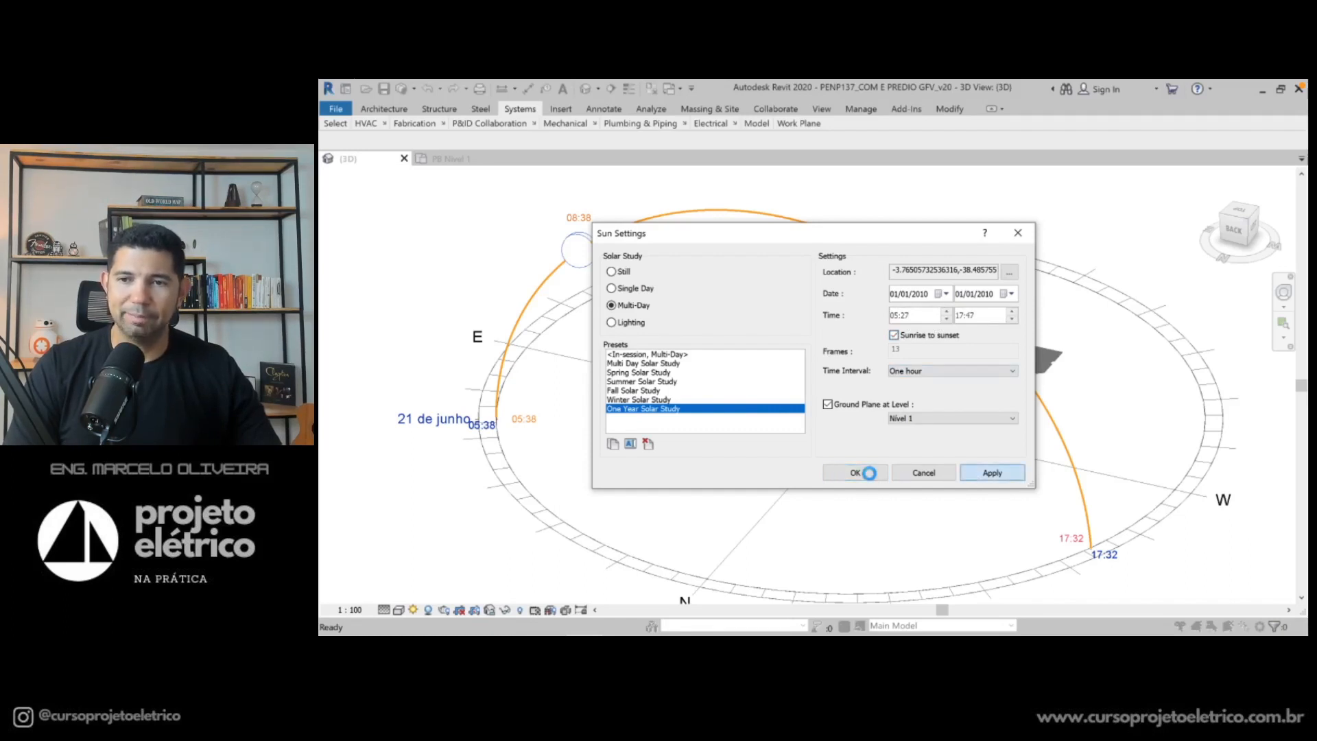
click(856, 472)
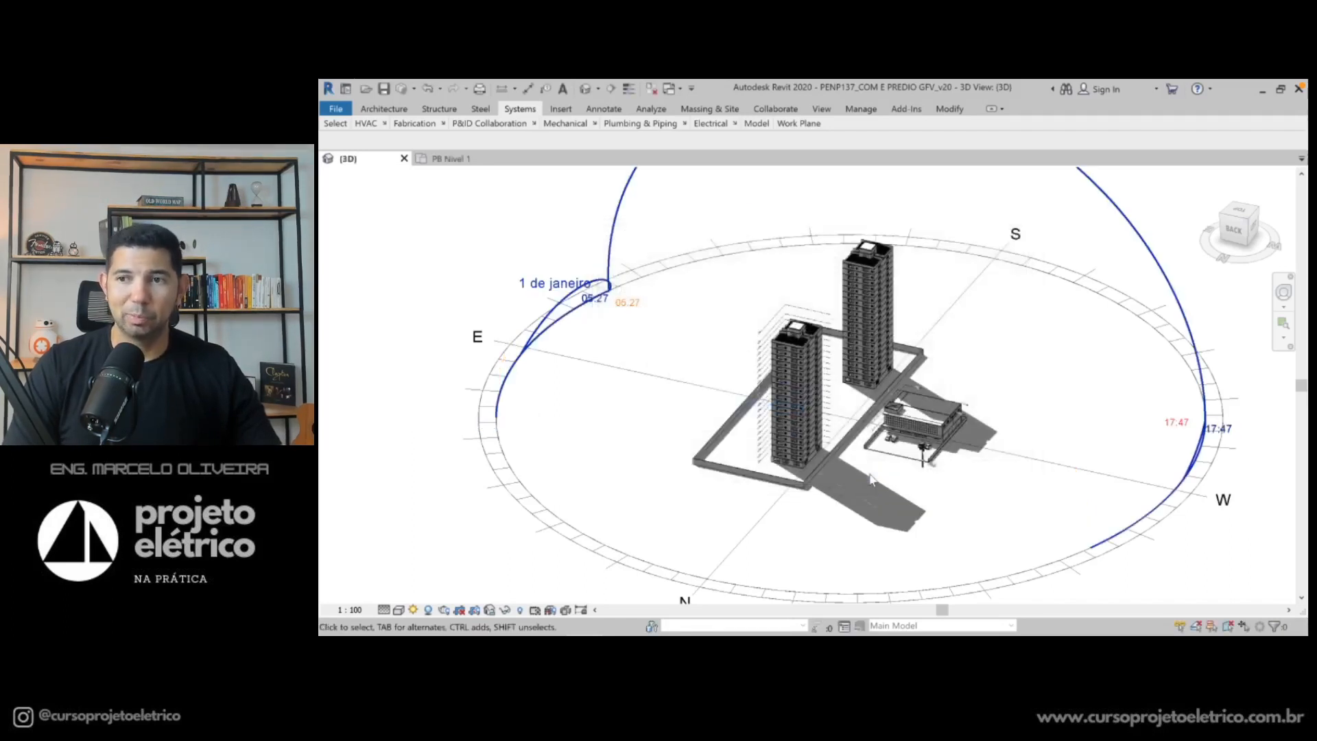
Try to turn off Sunrise to sunset in the sun settings of the Multi-Day One Year Solar Study
middle_drag(688, 370, 701, 424)
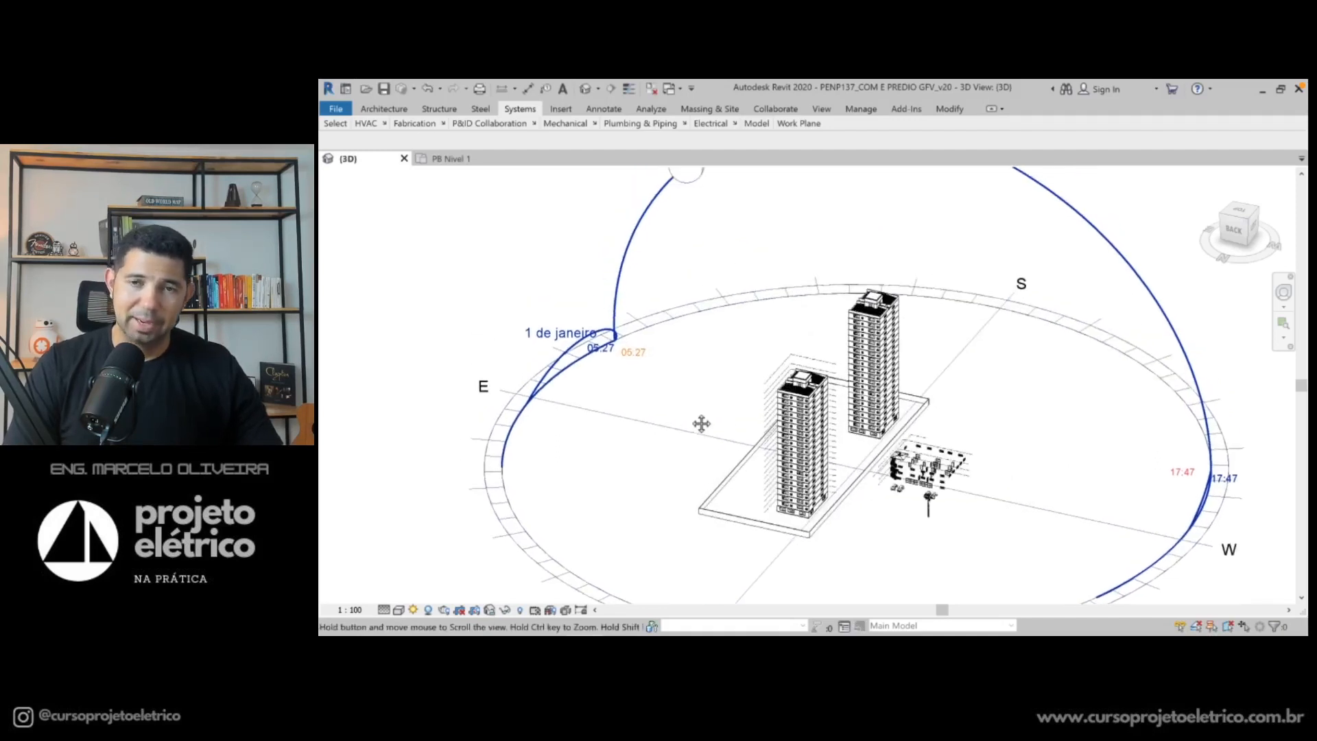
scroll(701, 424, up, 1)
scroll(702, 424, down, 2)
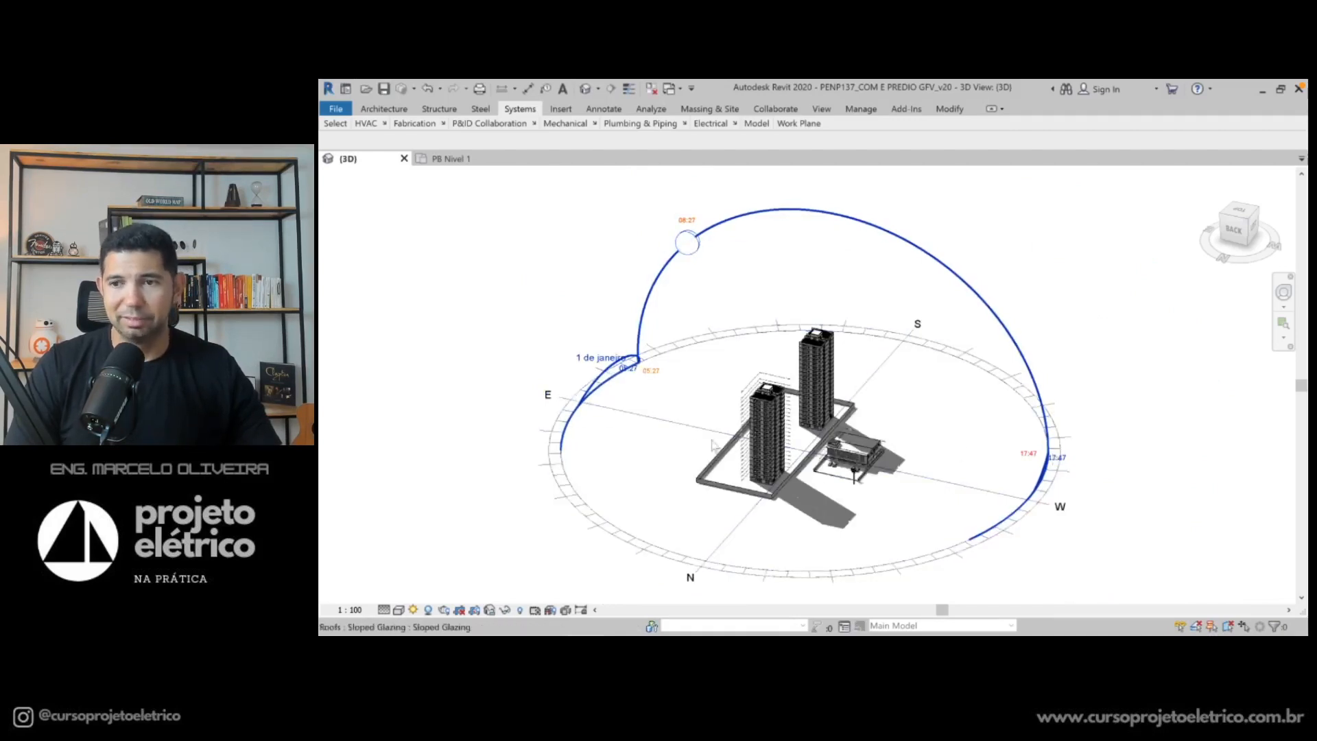
shift+middle_drag(699, 428, 715, 381)
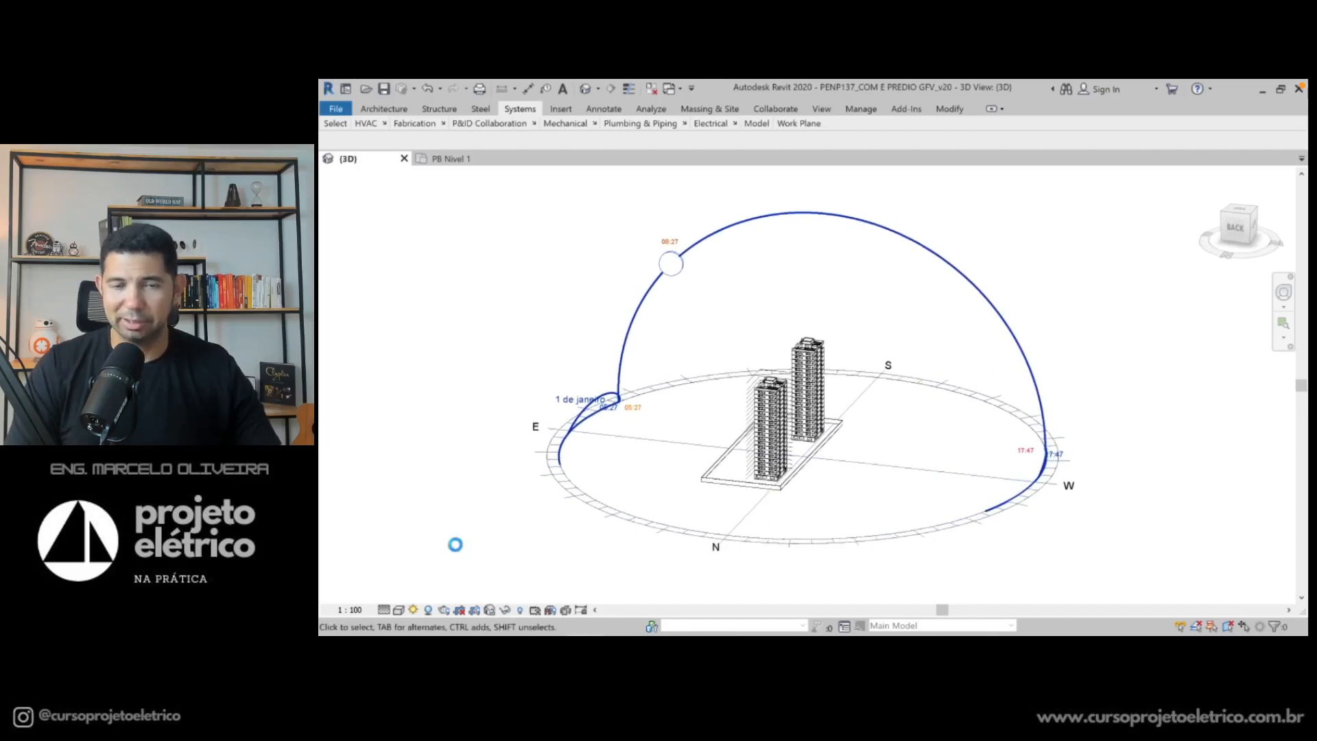
click(414, 610)
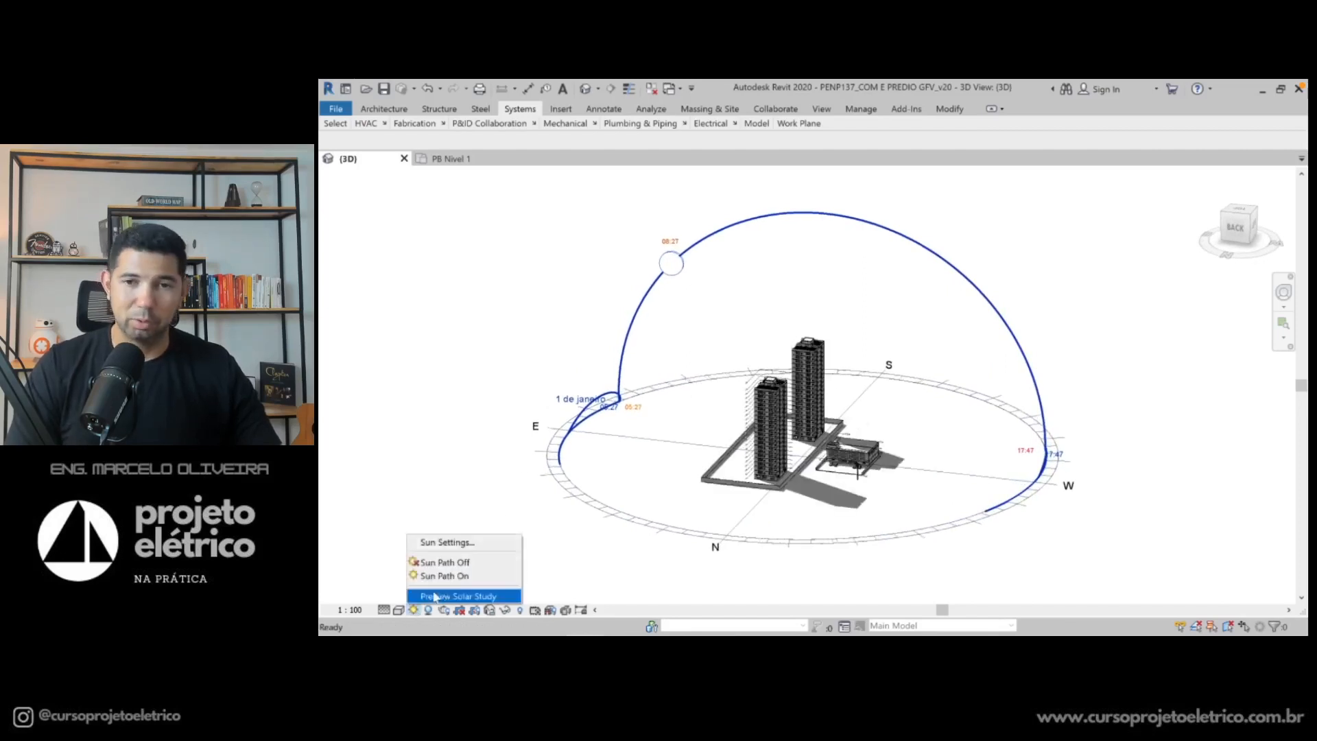
click(449, 539)
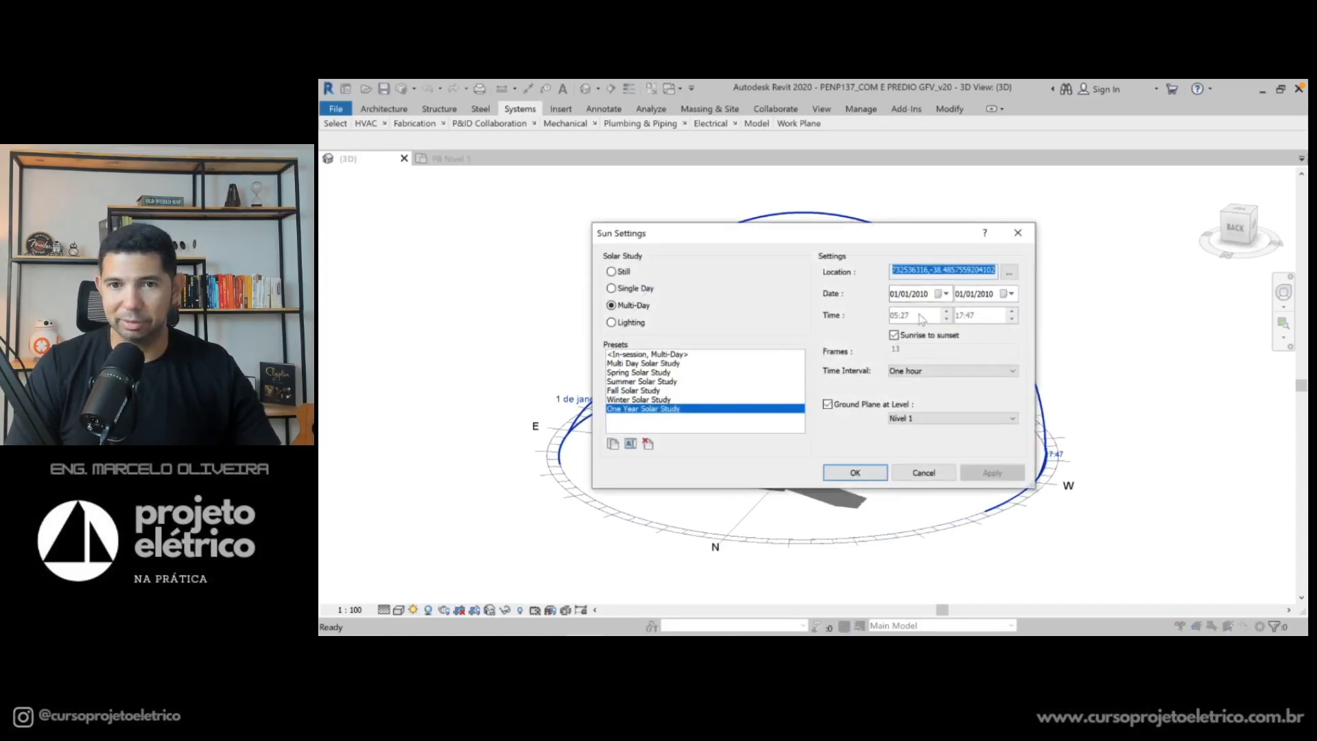
click(894, 335)
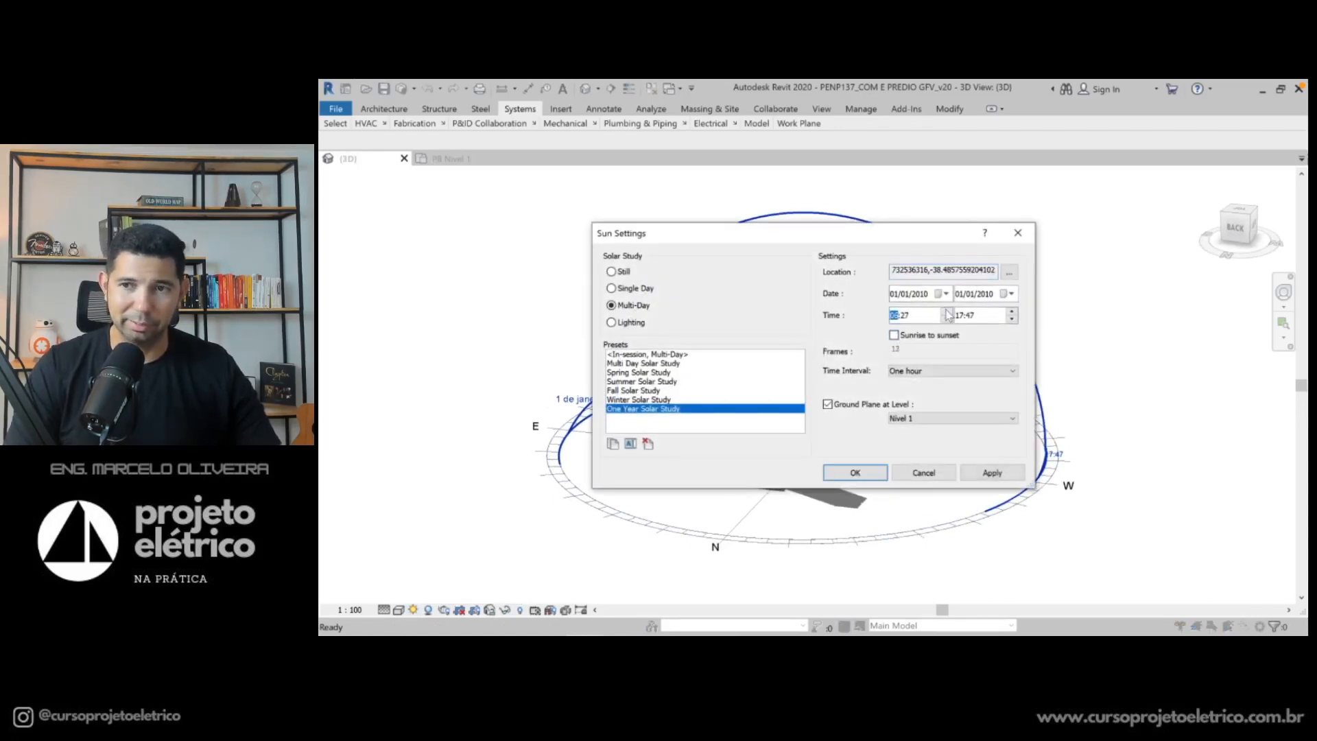
key(Return)
Examine the shadows around the low building and both towers with the sun at 08:27
scroll(905, 327, up, 1)
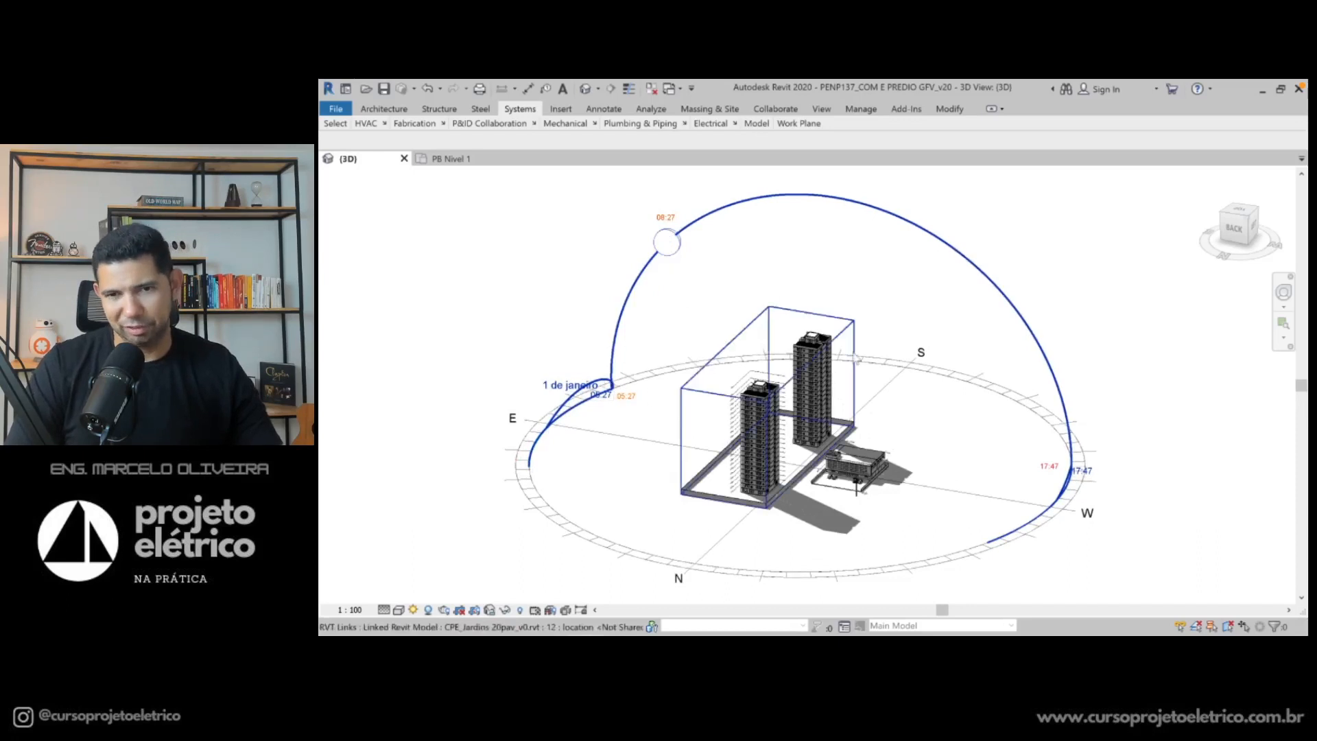
scroll(873, 471, down, 2)
scroll(874, 471, up, 3)
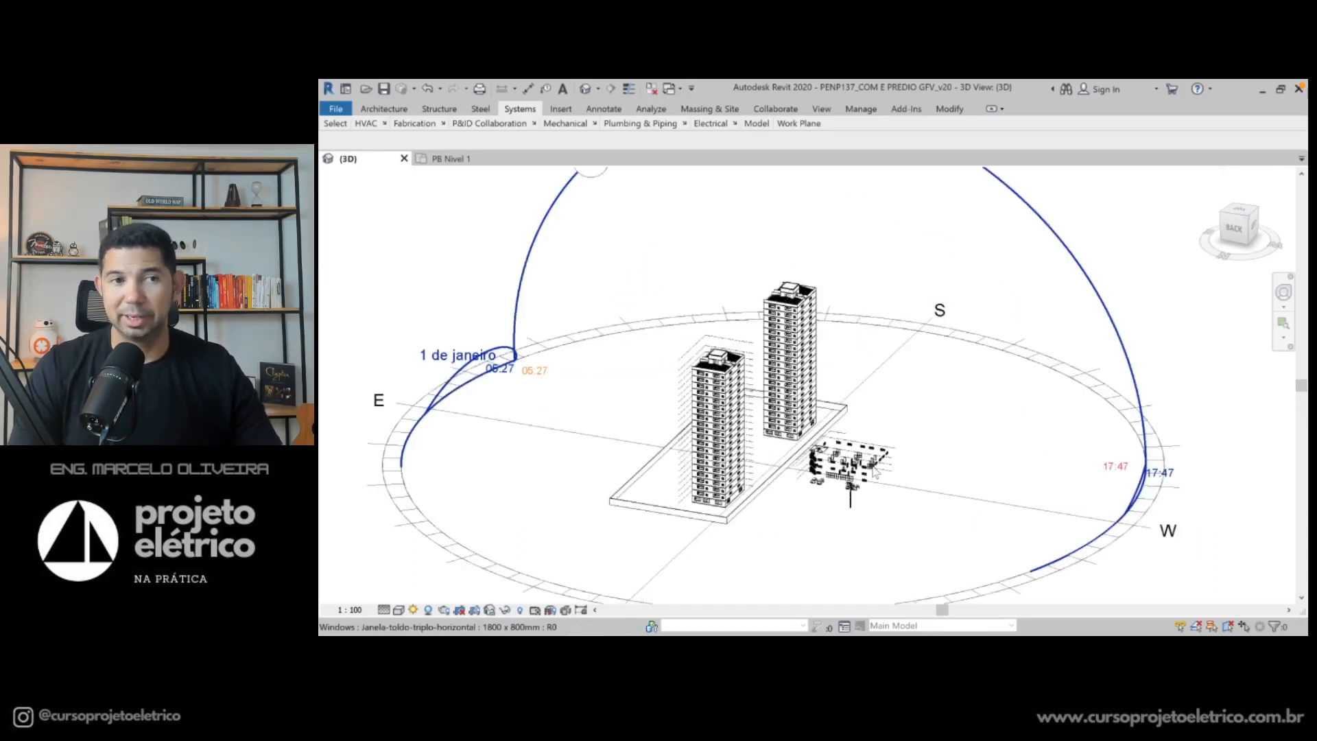
scroll(875, 472, up, 2)
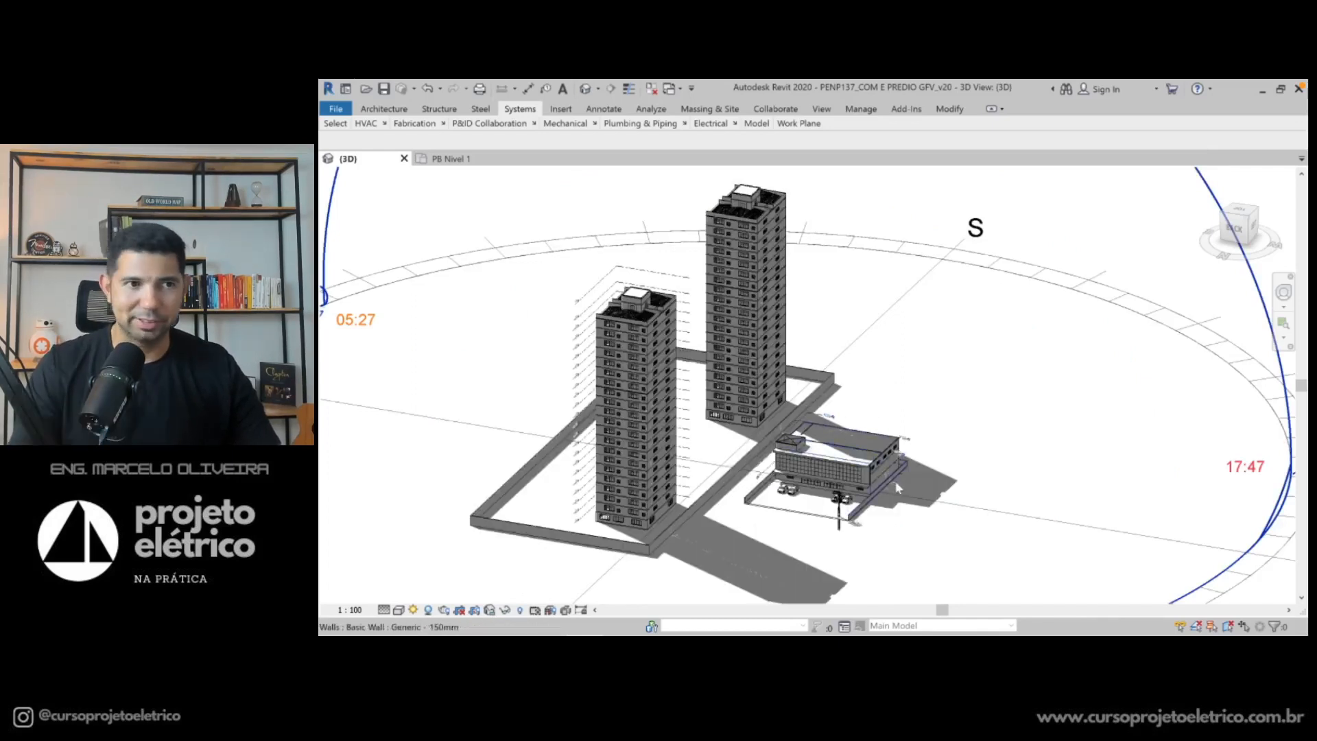
scroll(858, 462, up, 2)
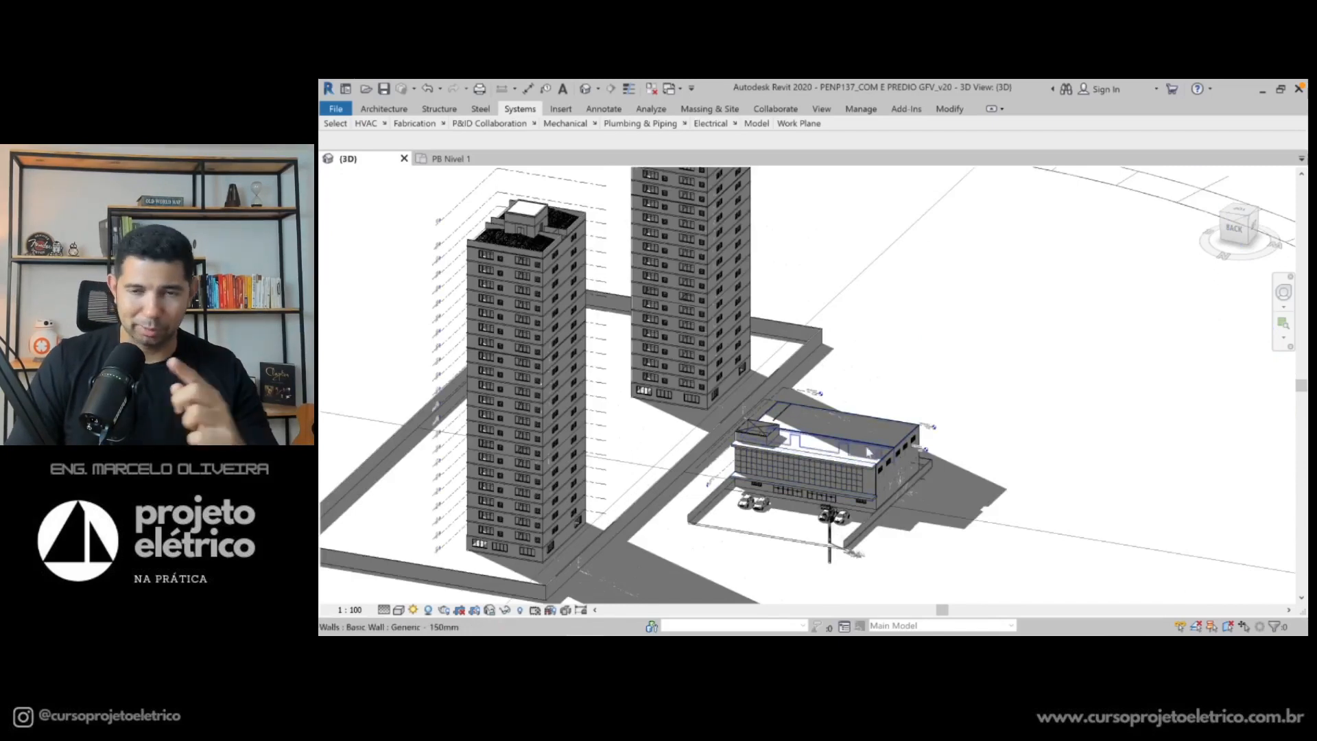
scroll(883, 405, down, 5)
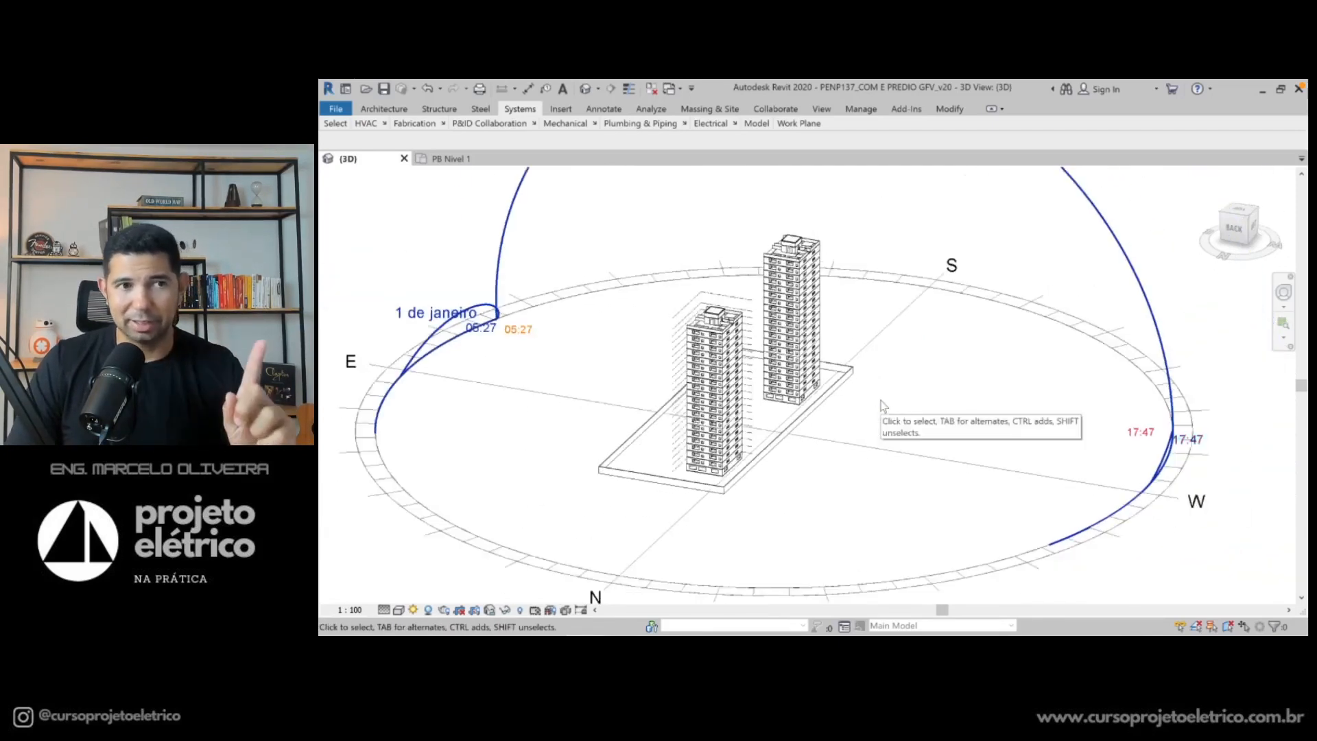
scroll(883, 405, down, 3)
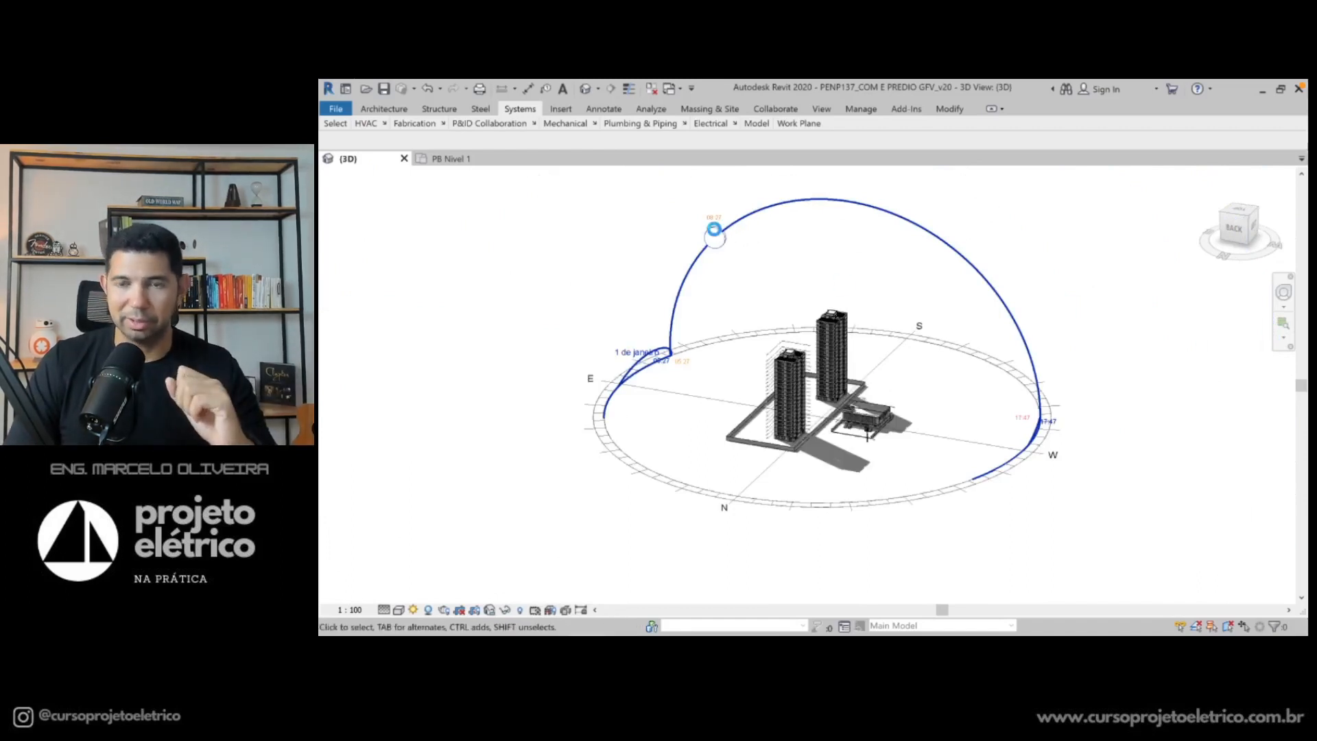
Move the sun along its 1 January path through 09:27 to 10:27
middle_drag(714, 229, 702, 248)
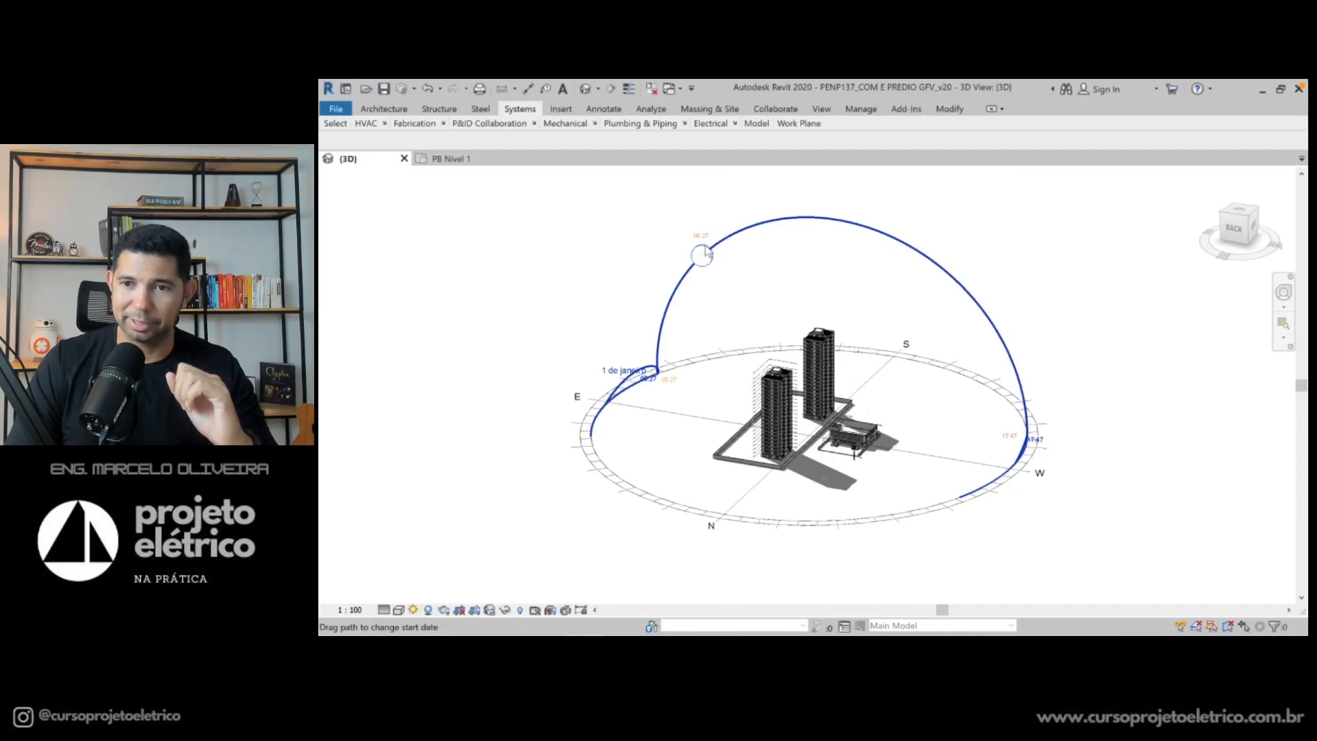
mouse_move(707, 252)
mouse_down()
mouse_move(670, 251)
mouse_move(703, 256)
mouse_up()
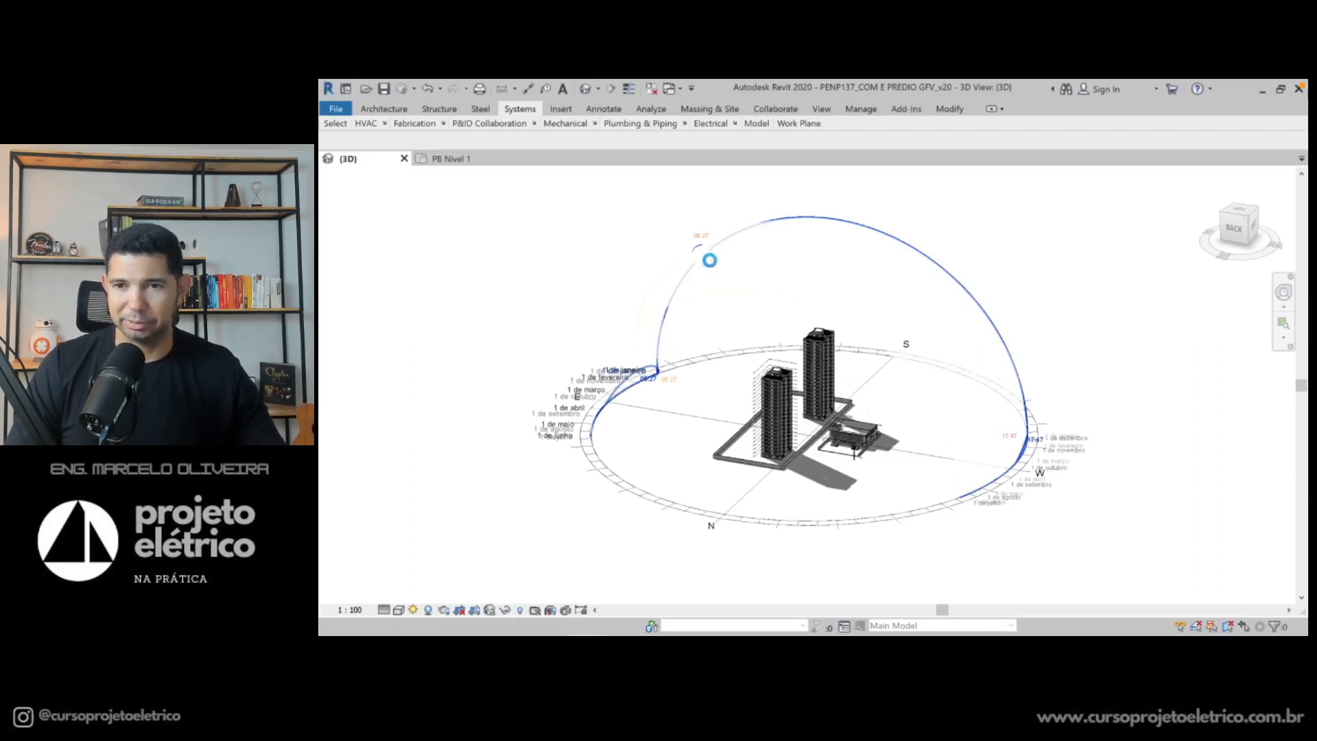
click(765, 229)
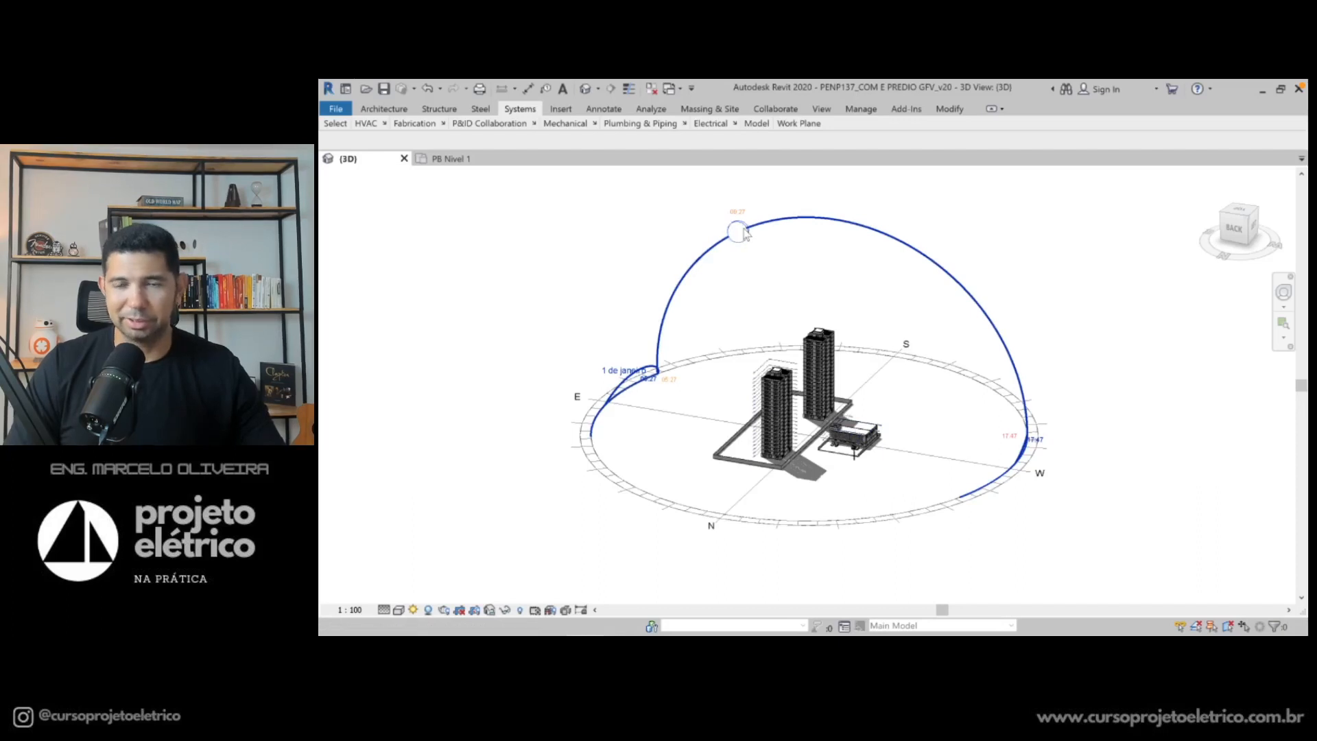
drag(746, 235, 709, 265)
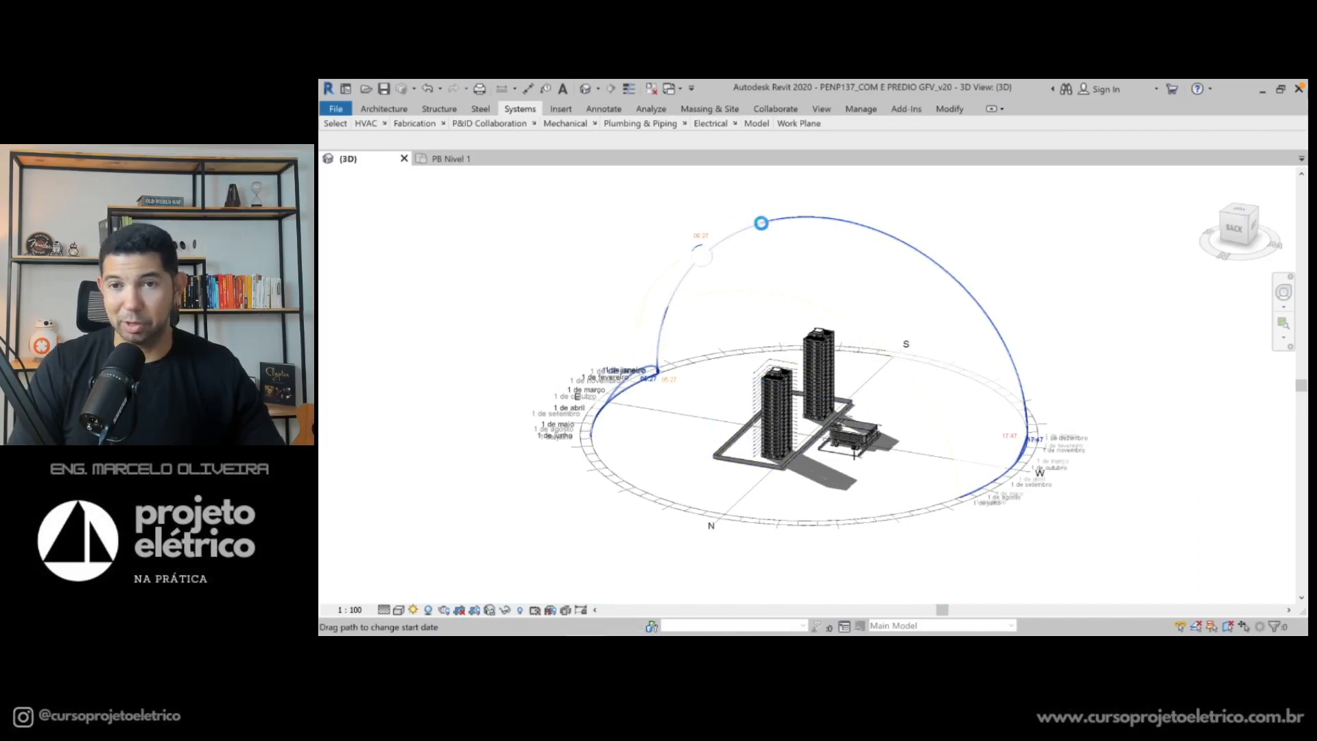
drag(761, 223, 765, 230)
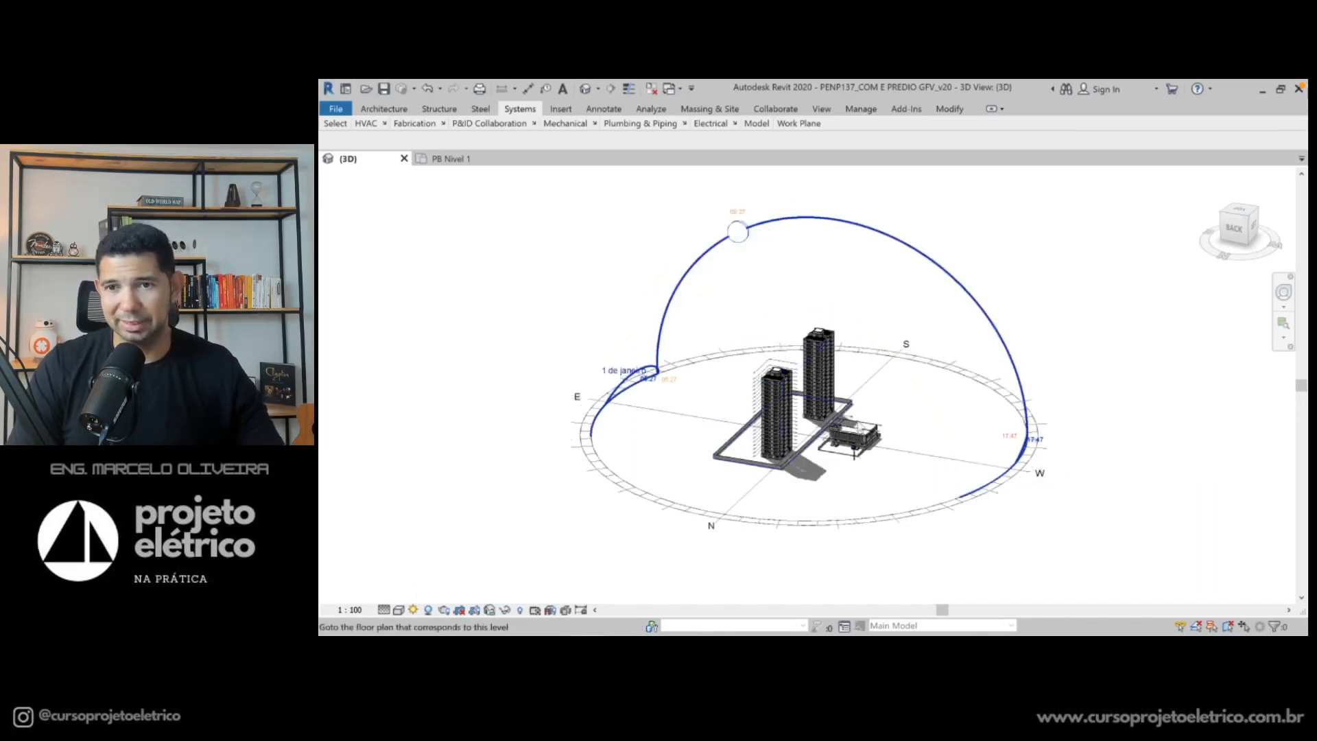
click(746, 237)
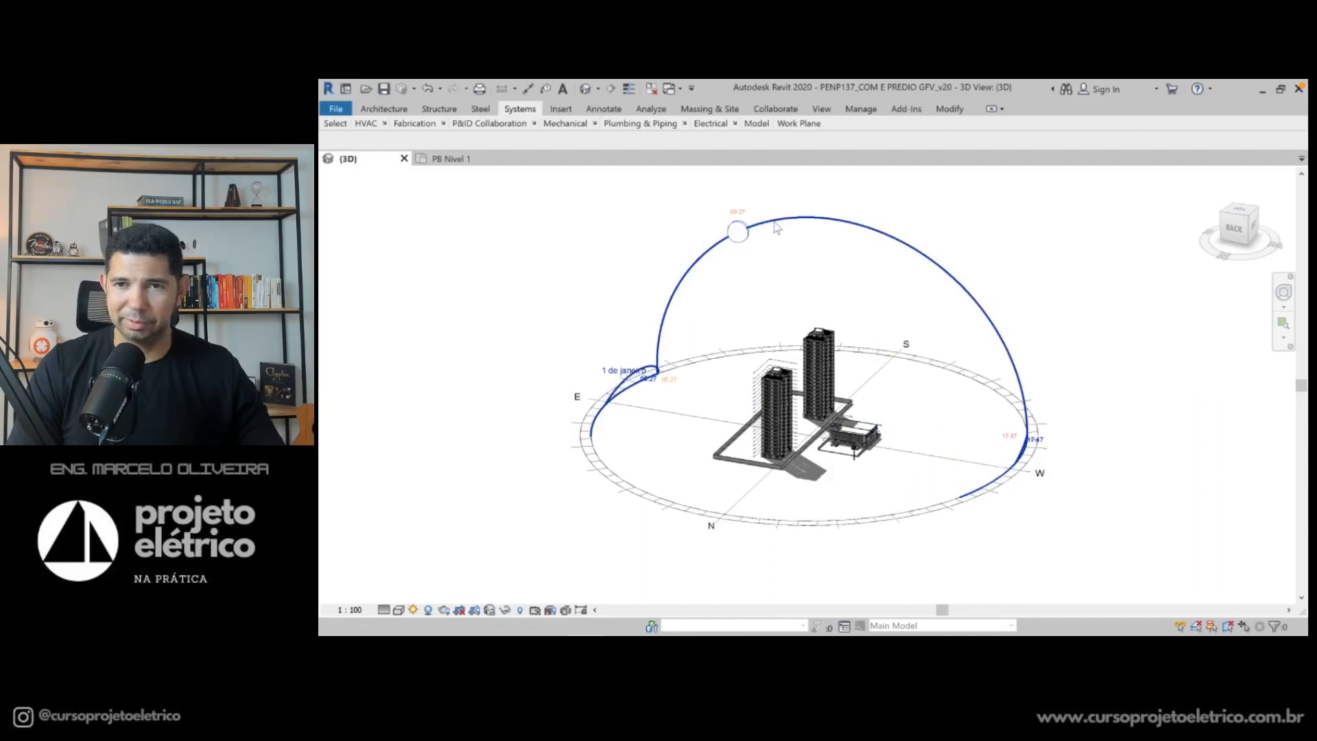
mouse_move(777, 228)
mouse_down()
mouse_move(729, 222)
mouse_move(780, 220)
mouse_up()
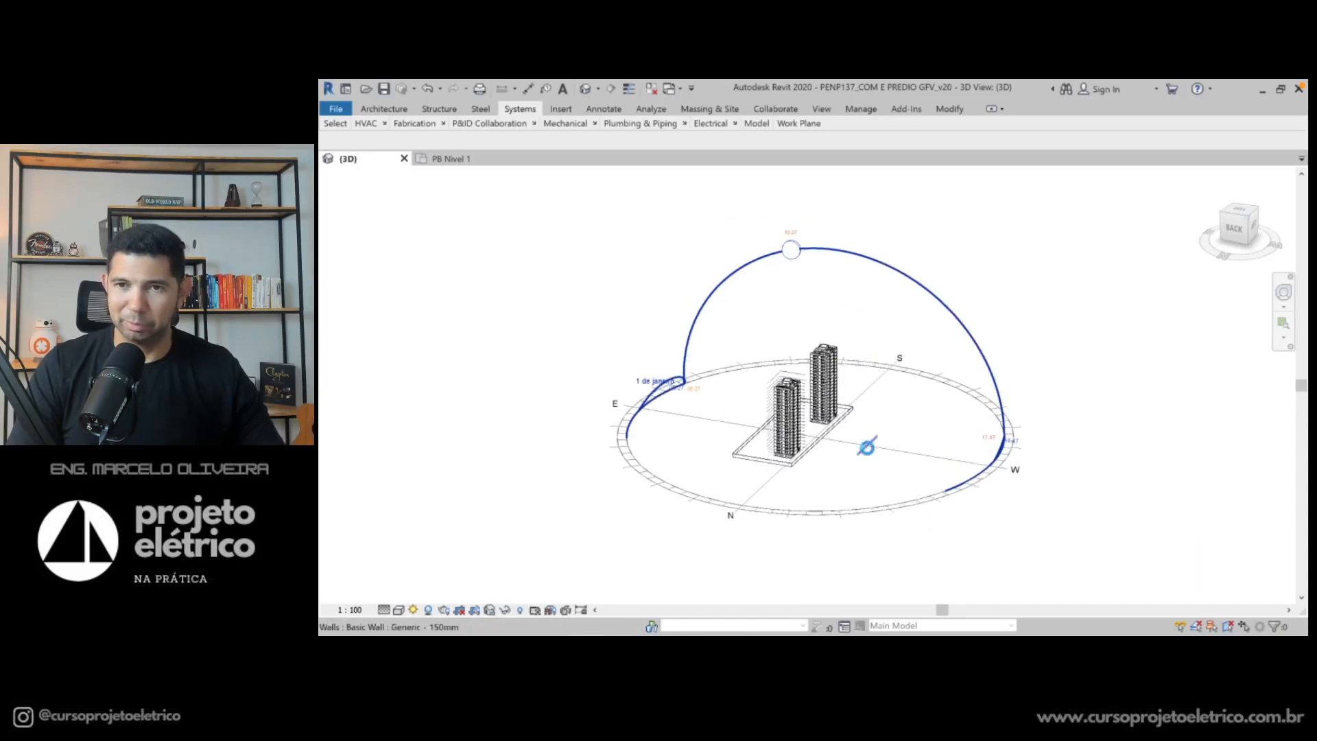
Examine the low building's roof and the towers' shadows beside it with the sun at 10:27
scroll(866, 451, up, 5)
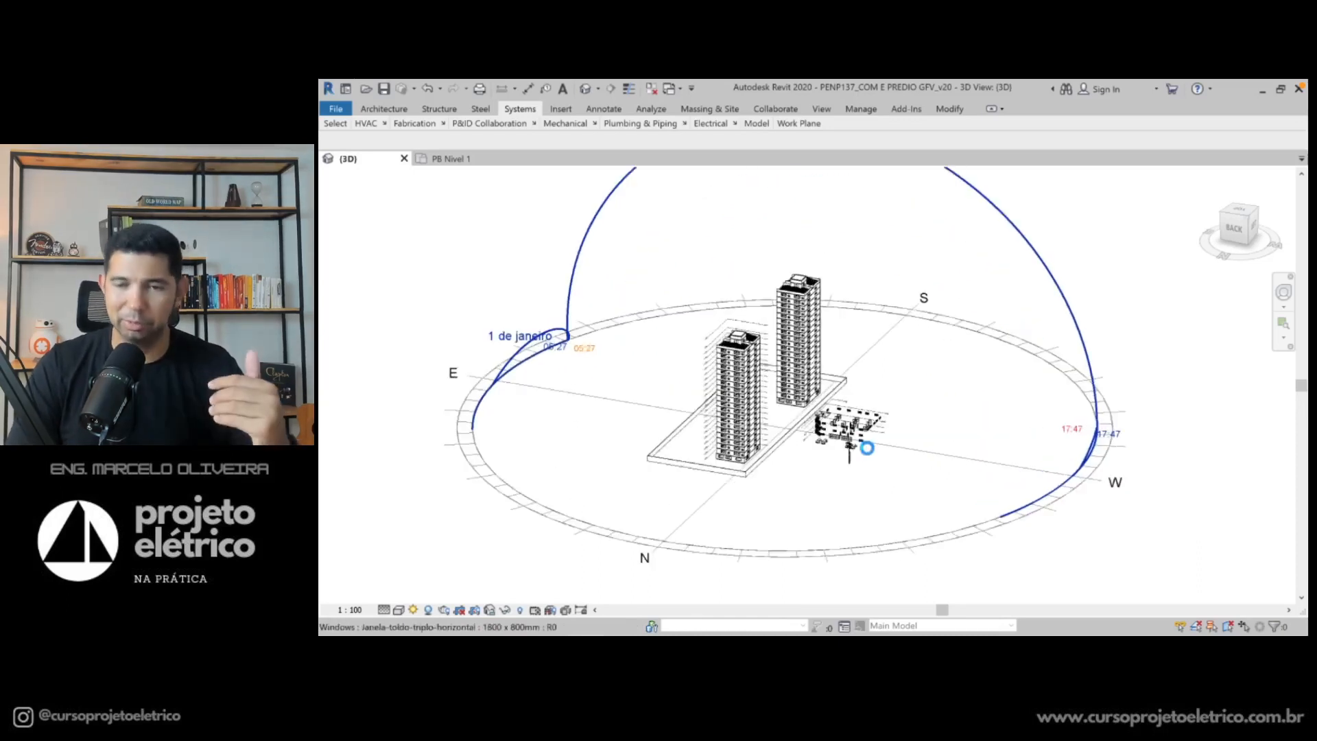
scroll(866, 448, up, 2)
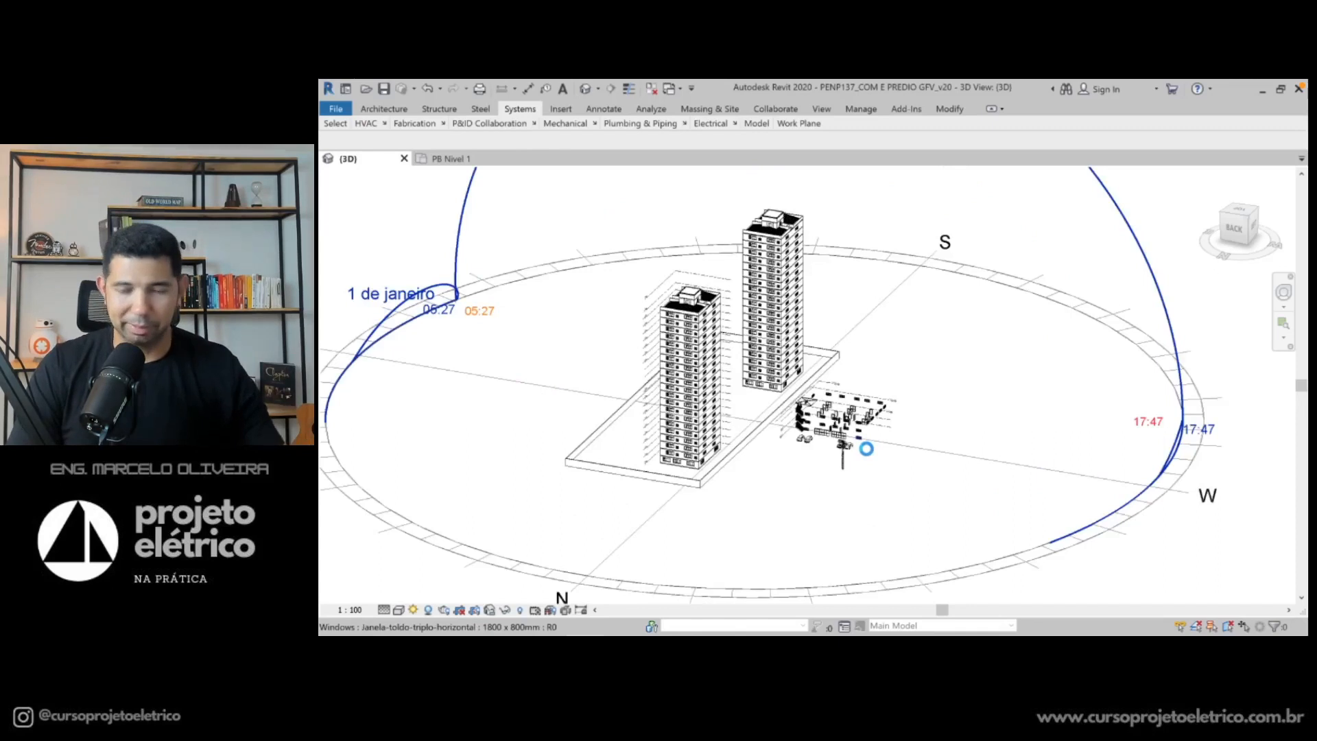
scroll(866, 448, up, 2)
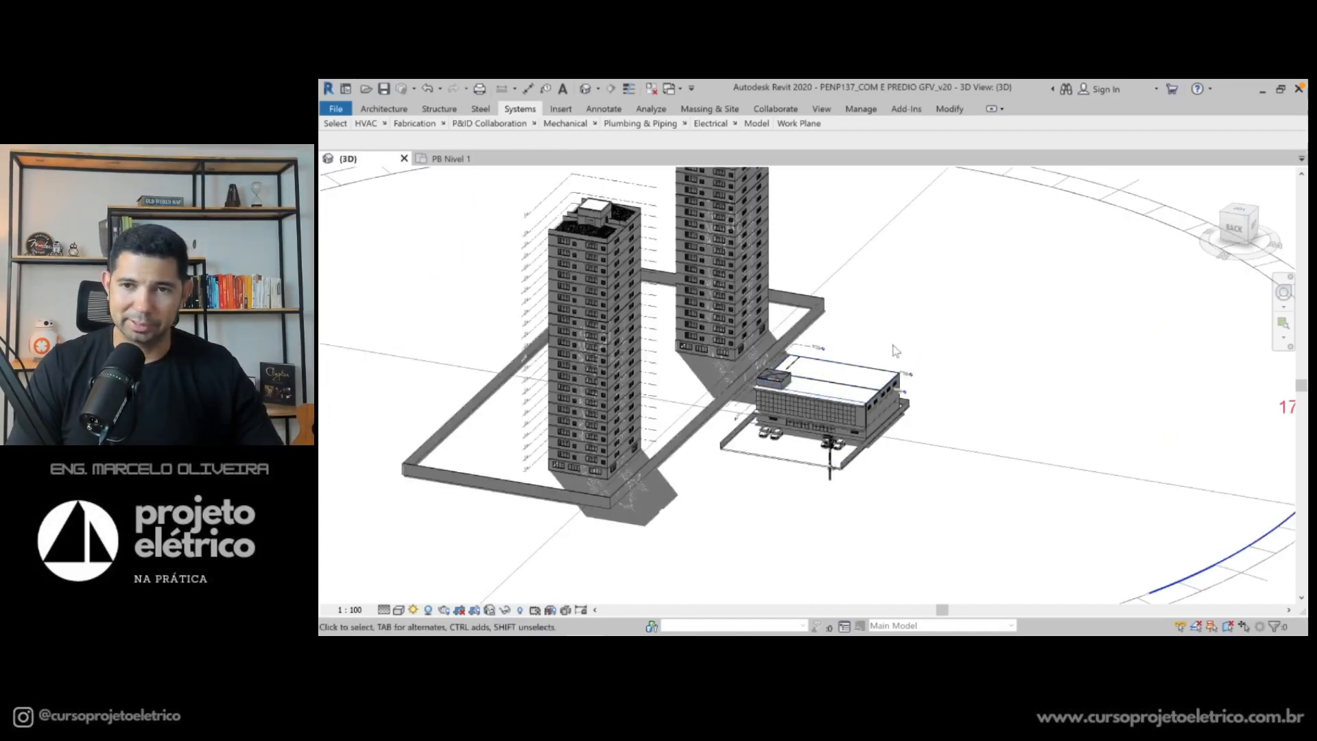
scroll(892, 350, down, 3)
scroll(896, 350, down, 2)
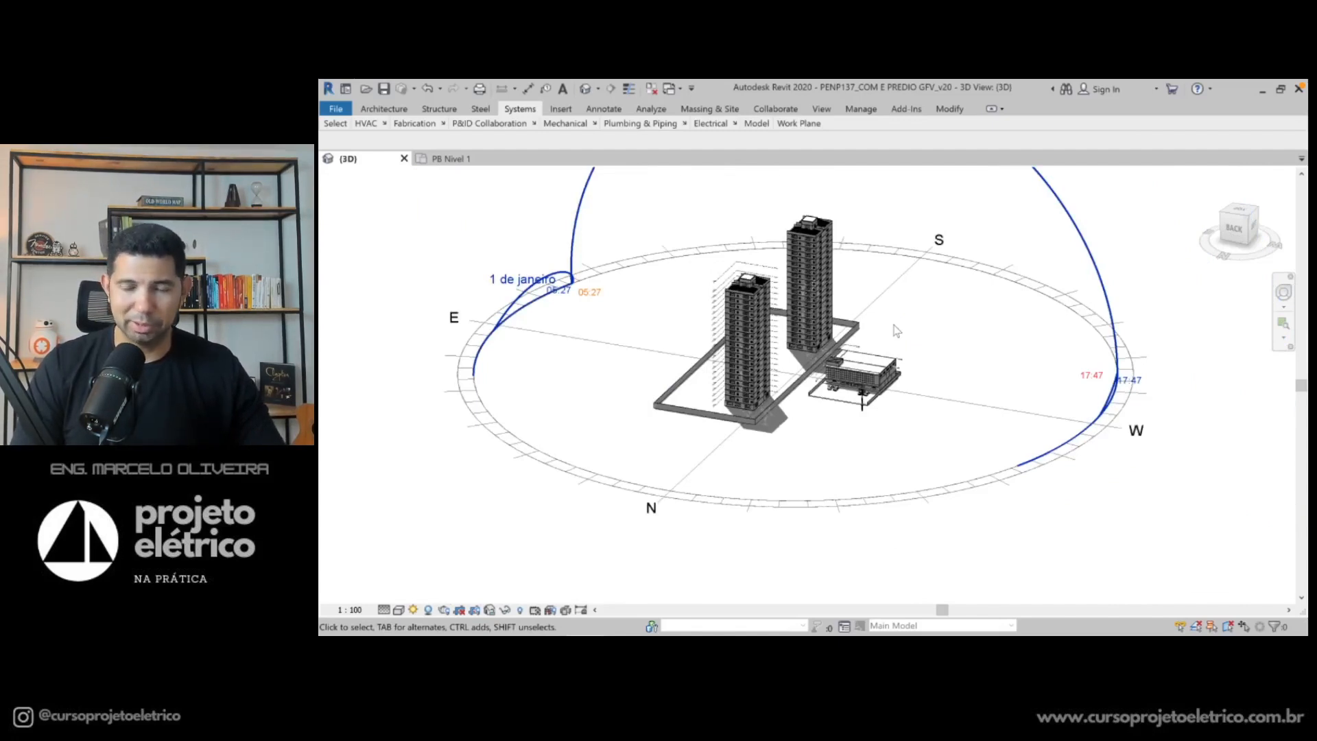
Move the sun back along its path to the sunrise end on the east side
middle_drag(906, 323, 893, 438)
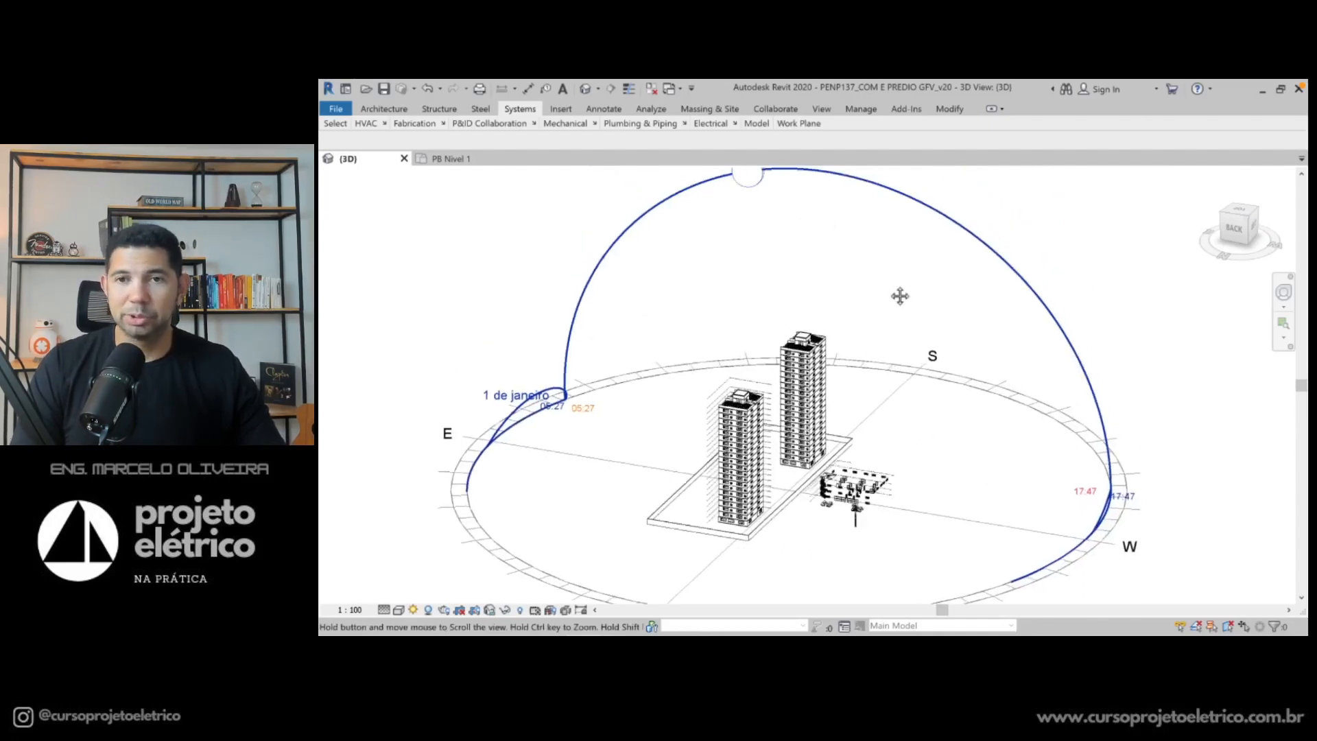
scroll(888, 286, down, 2)
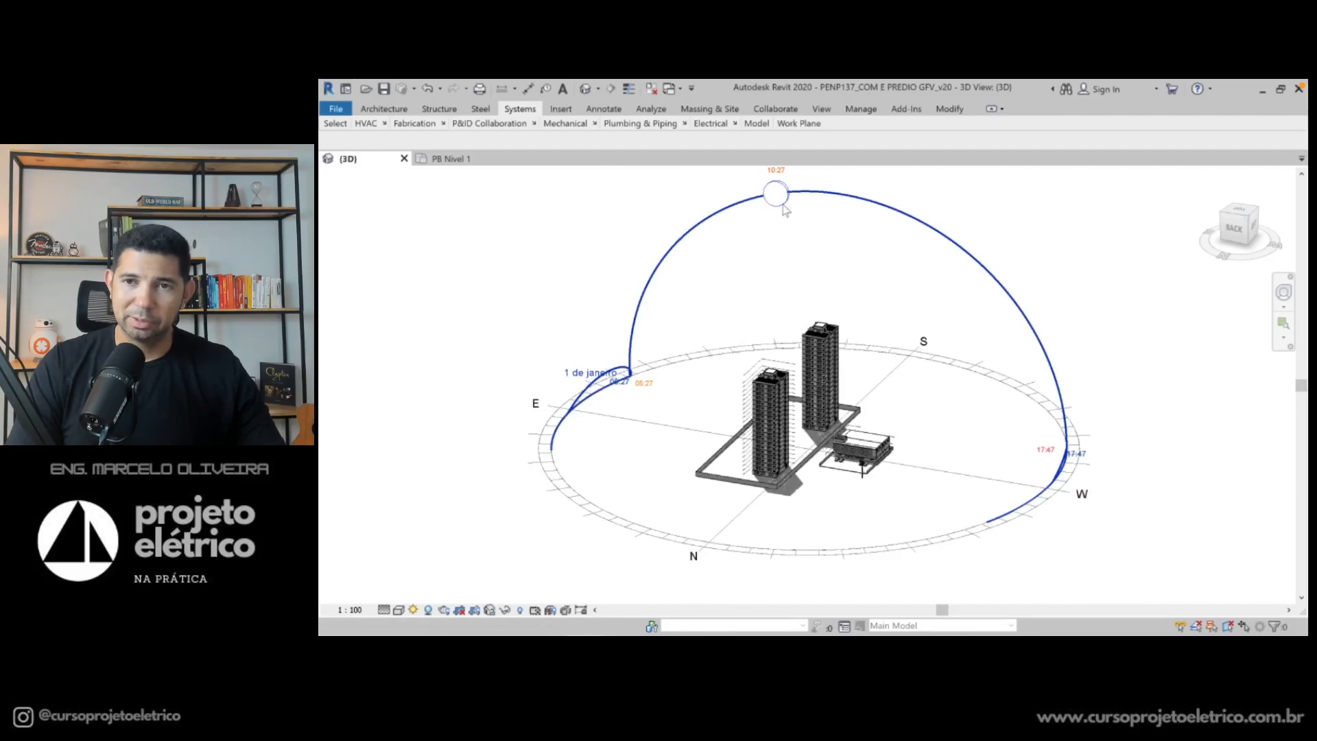
click(785, 207)
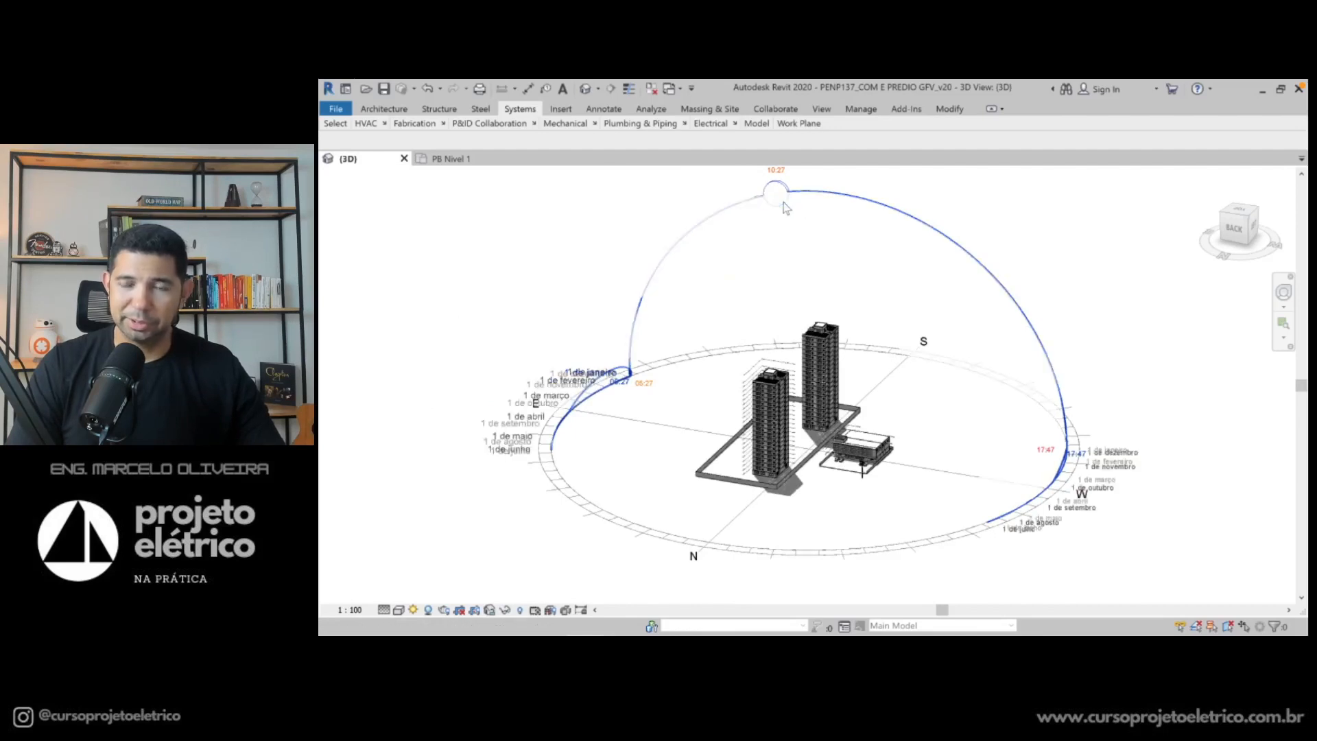
drag(785, 208, 627, 374)
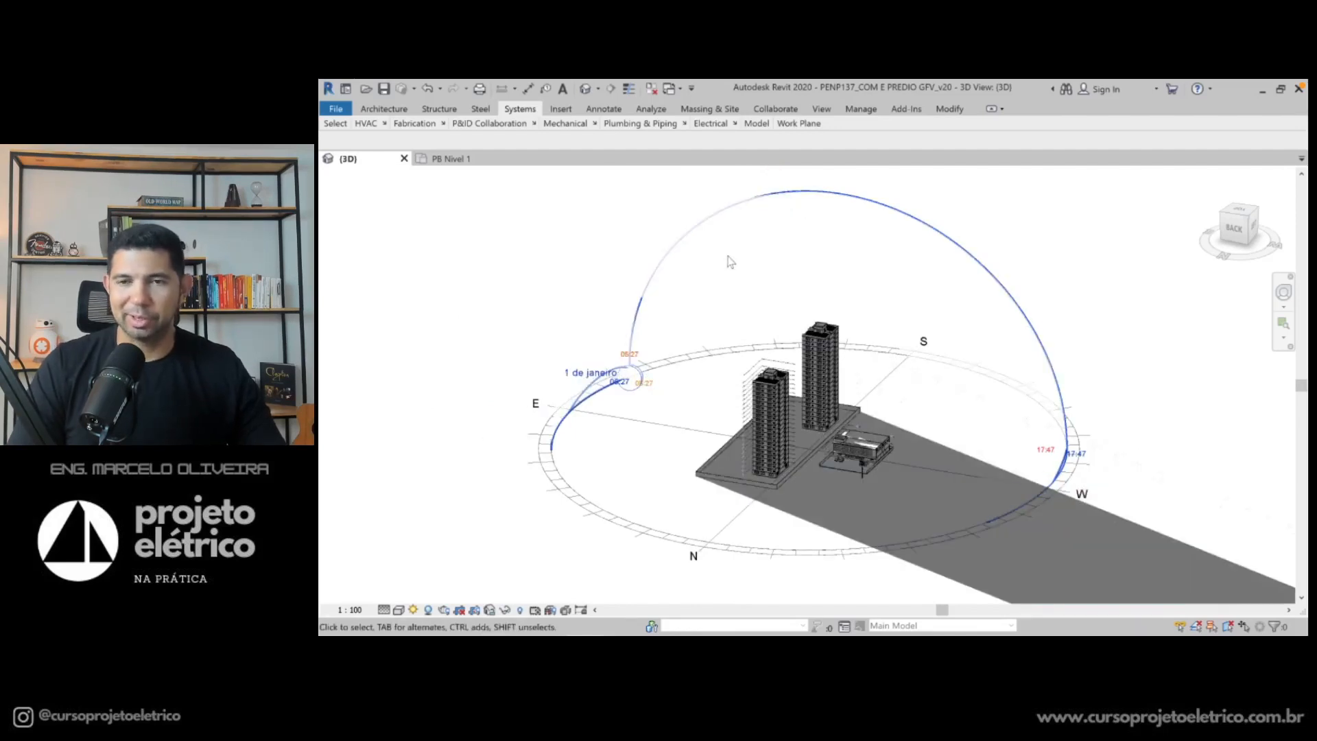
Set the One Year Solar Study to a One month interval with Sunrise to sunset off and both start and end times at 08:47
click(413, 609)
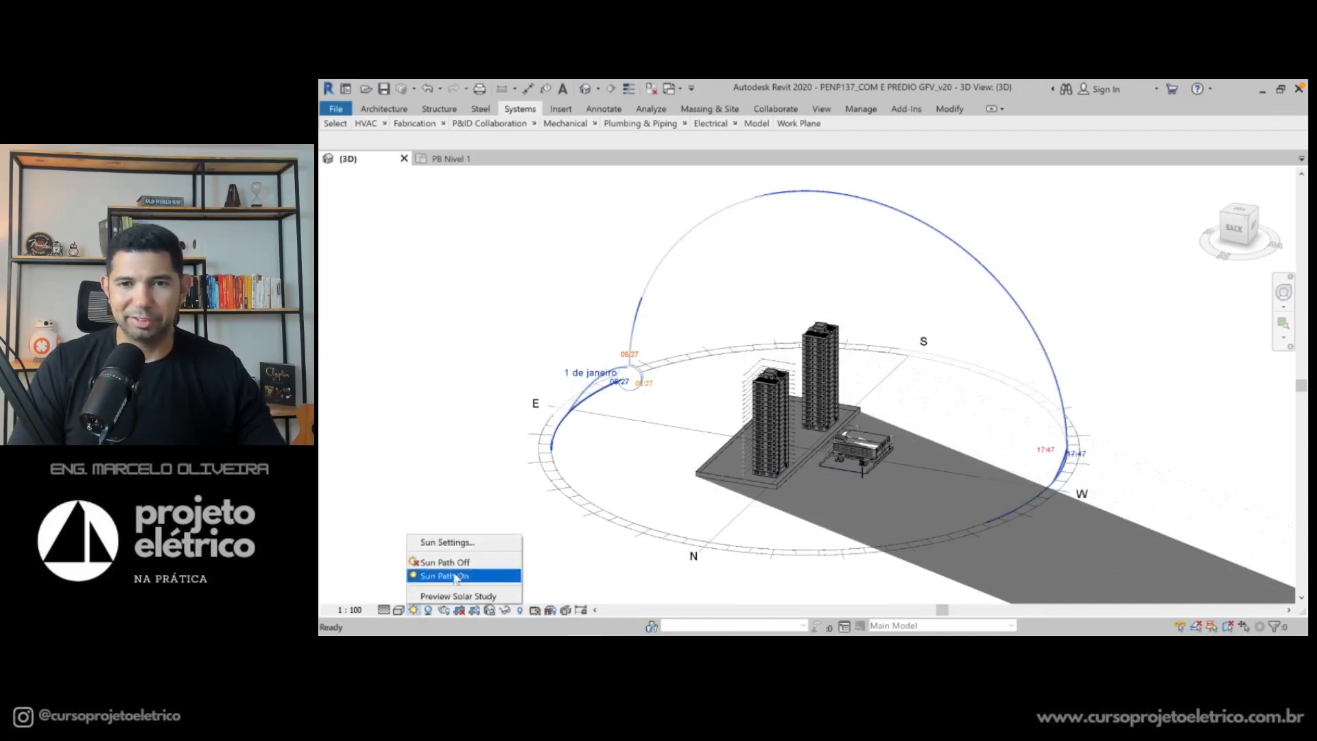
click(447, 543)
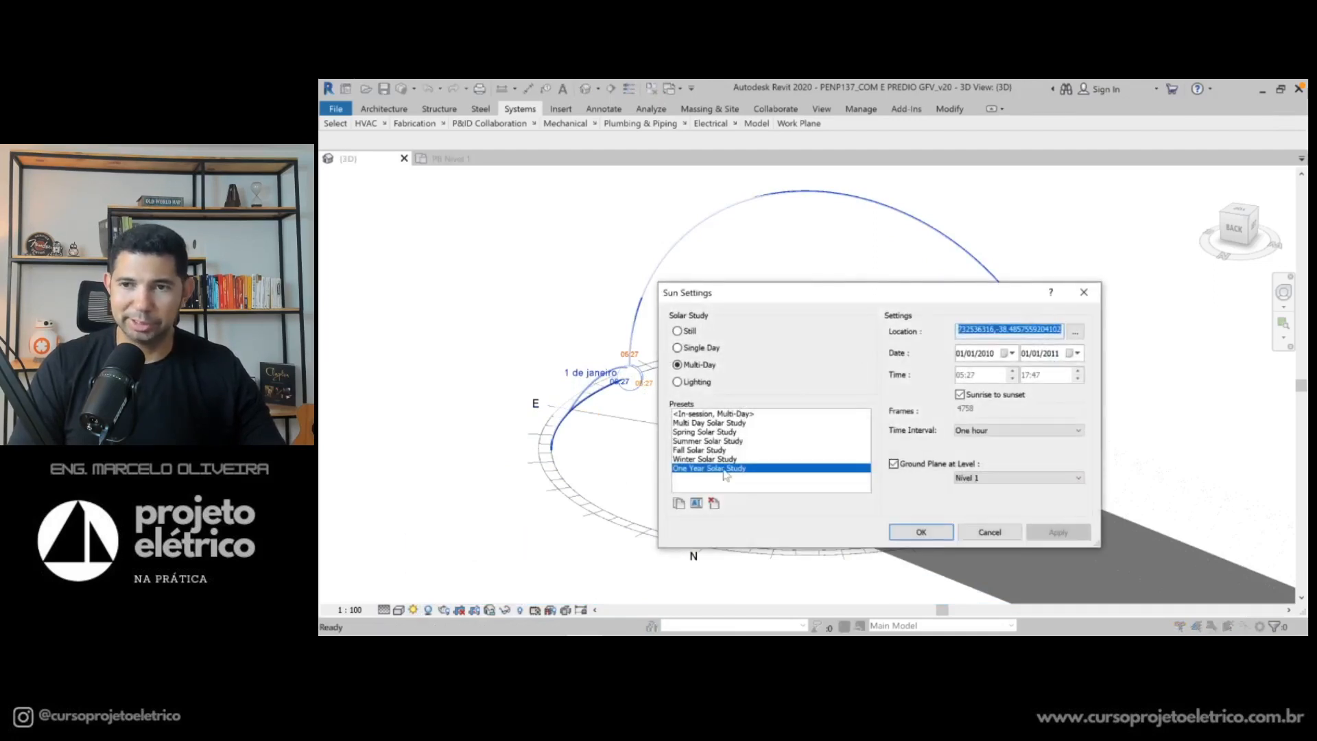
click(975, 396)
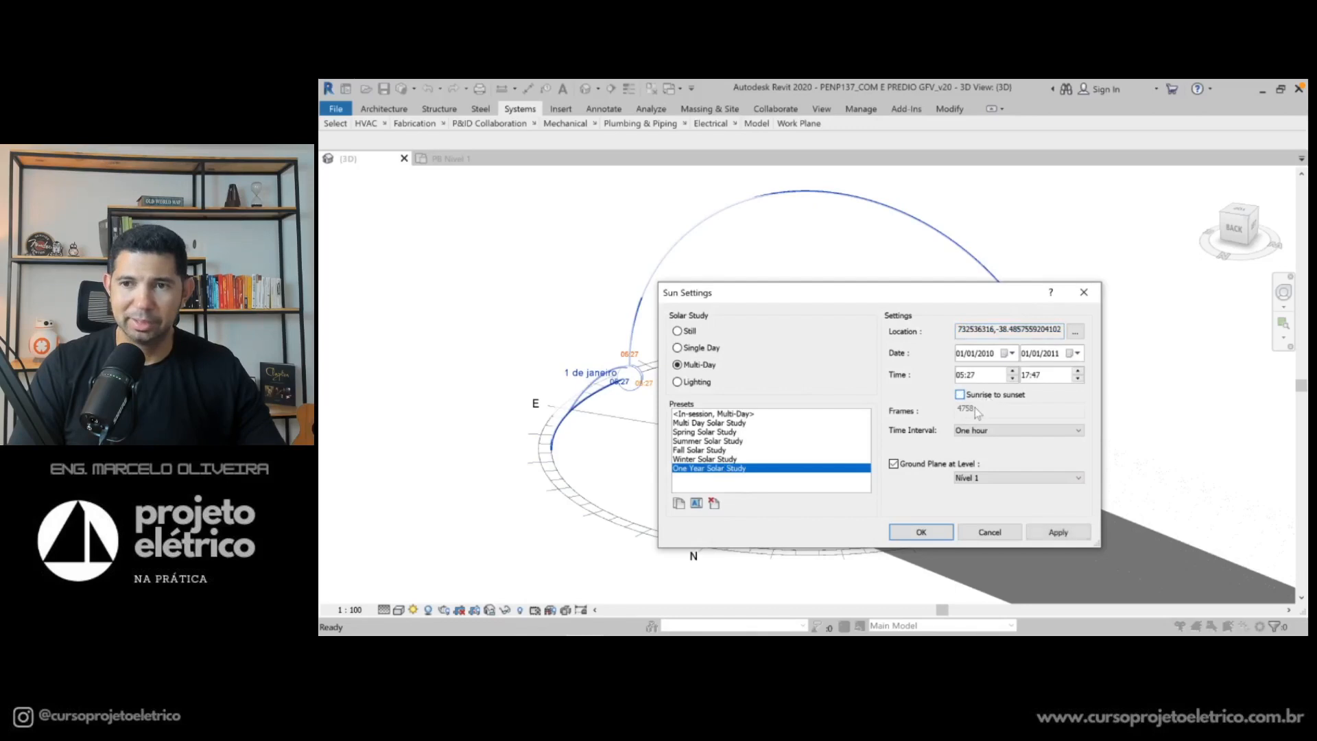
click(984, 430)
click(986, 453)
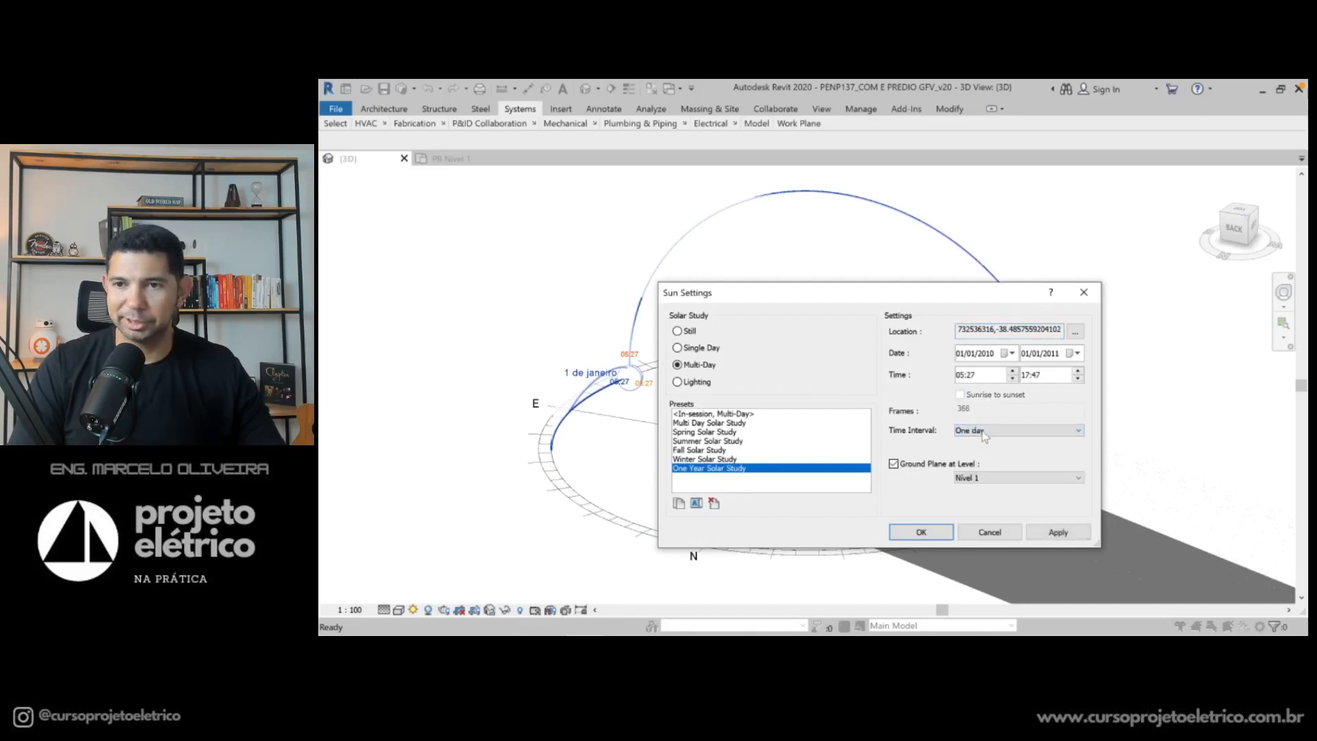
click(982, 432)
click(989, 452)
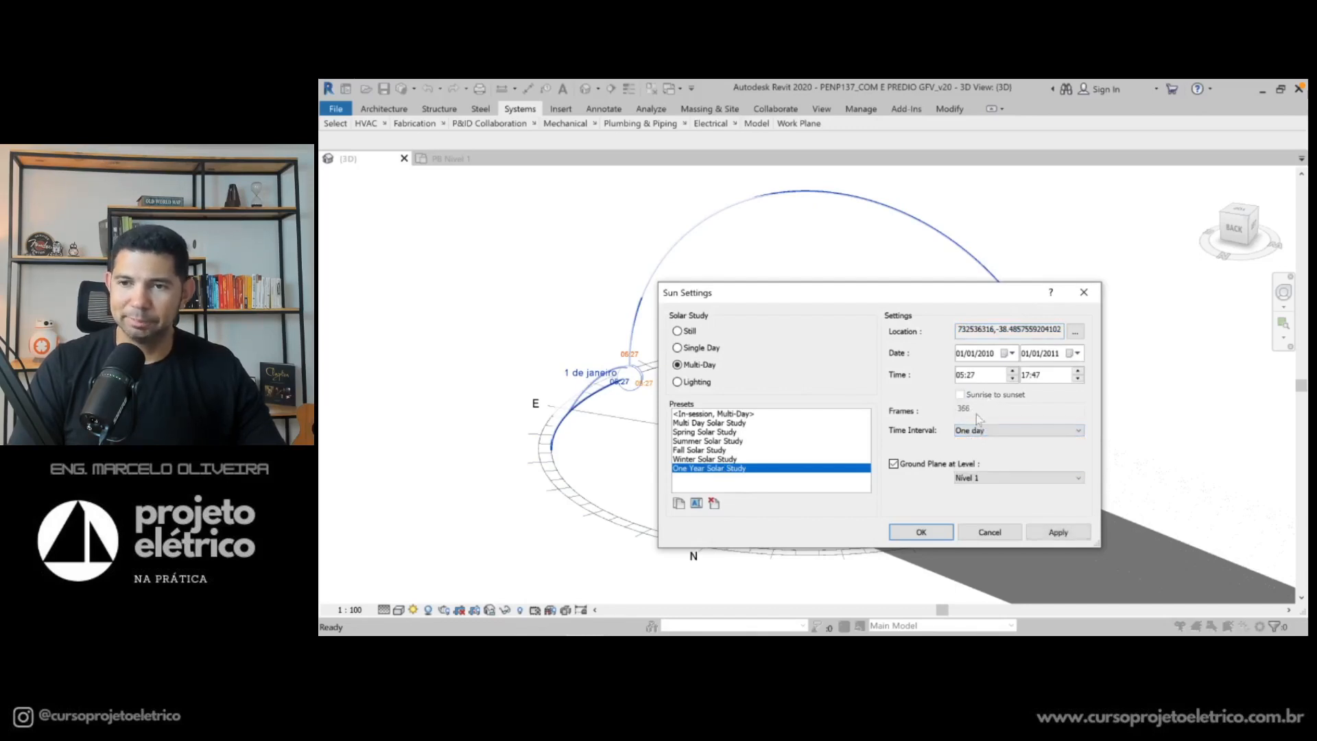
click(1014, 375)
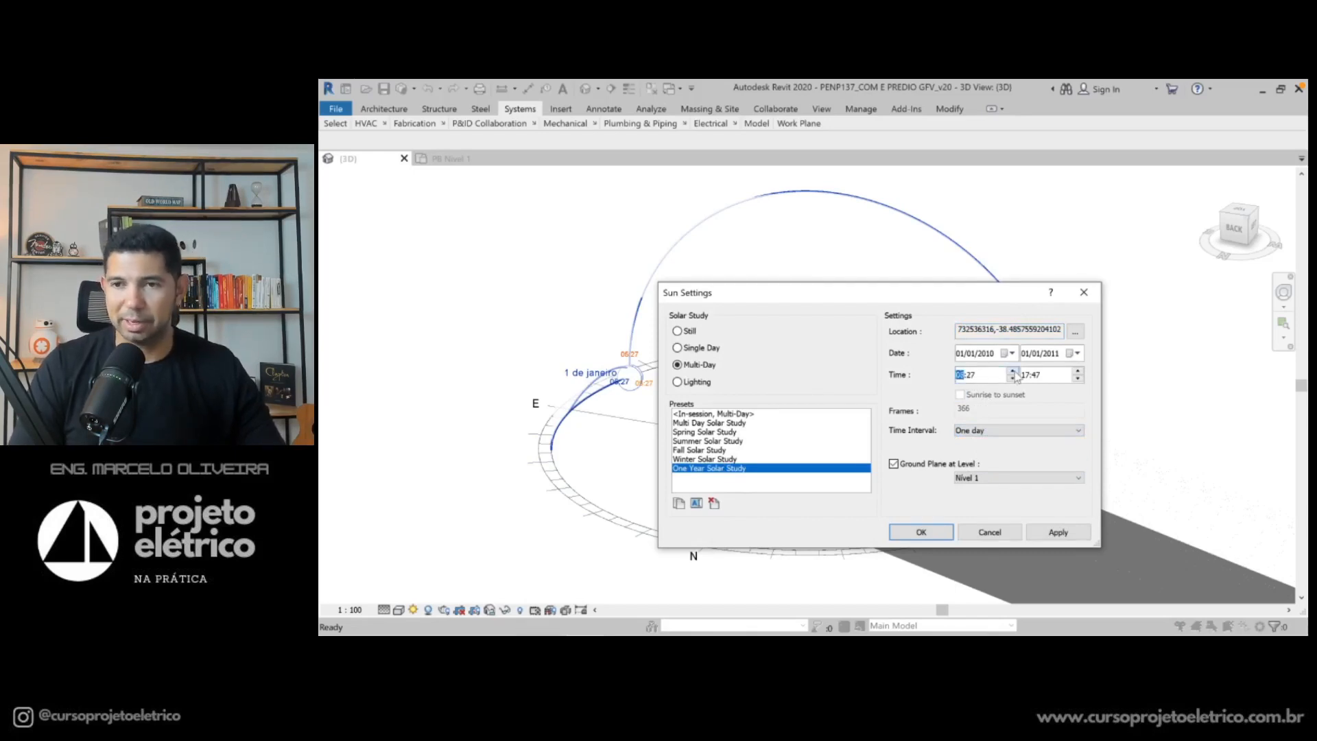
click(1078, 378)
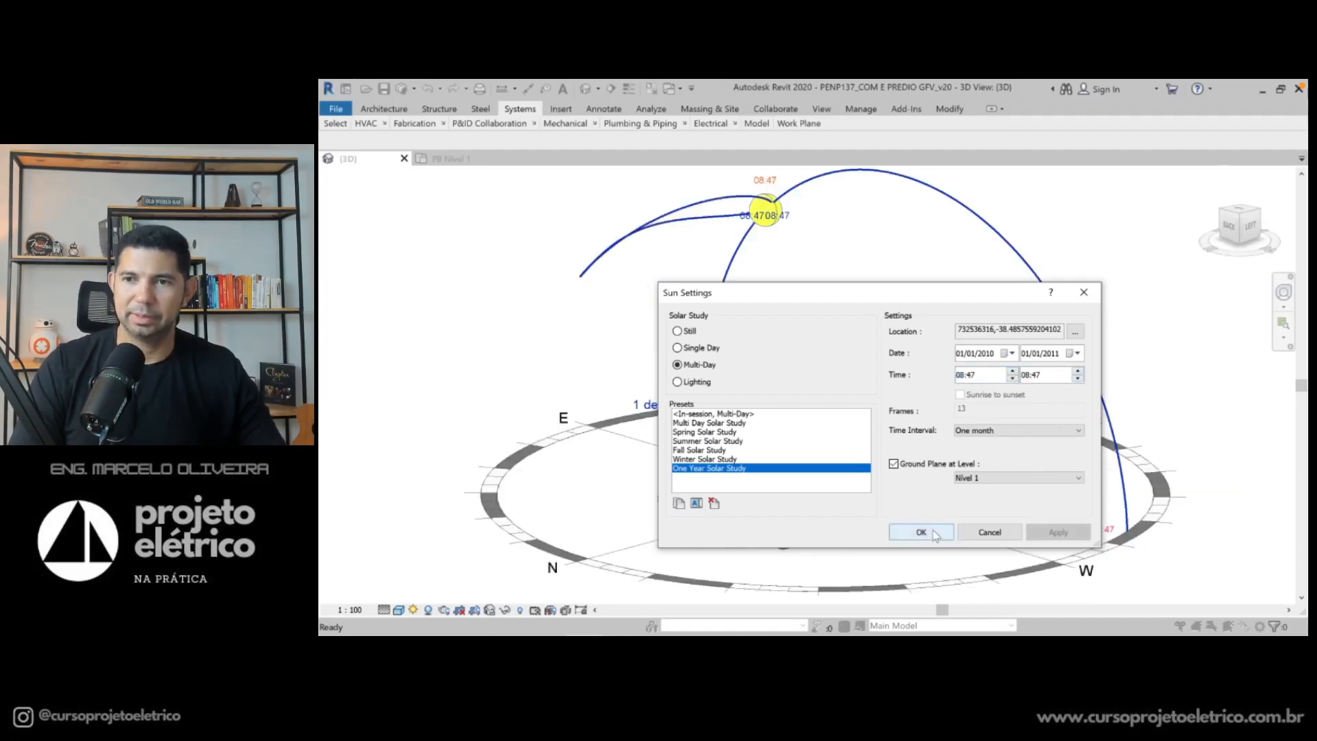
click(922, 532)
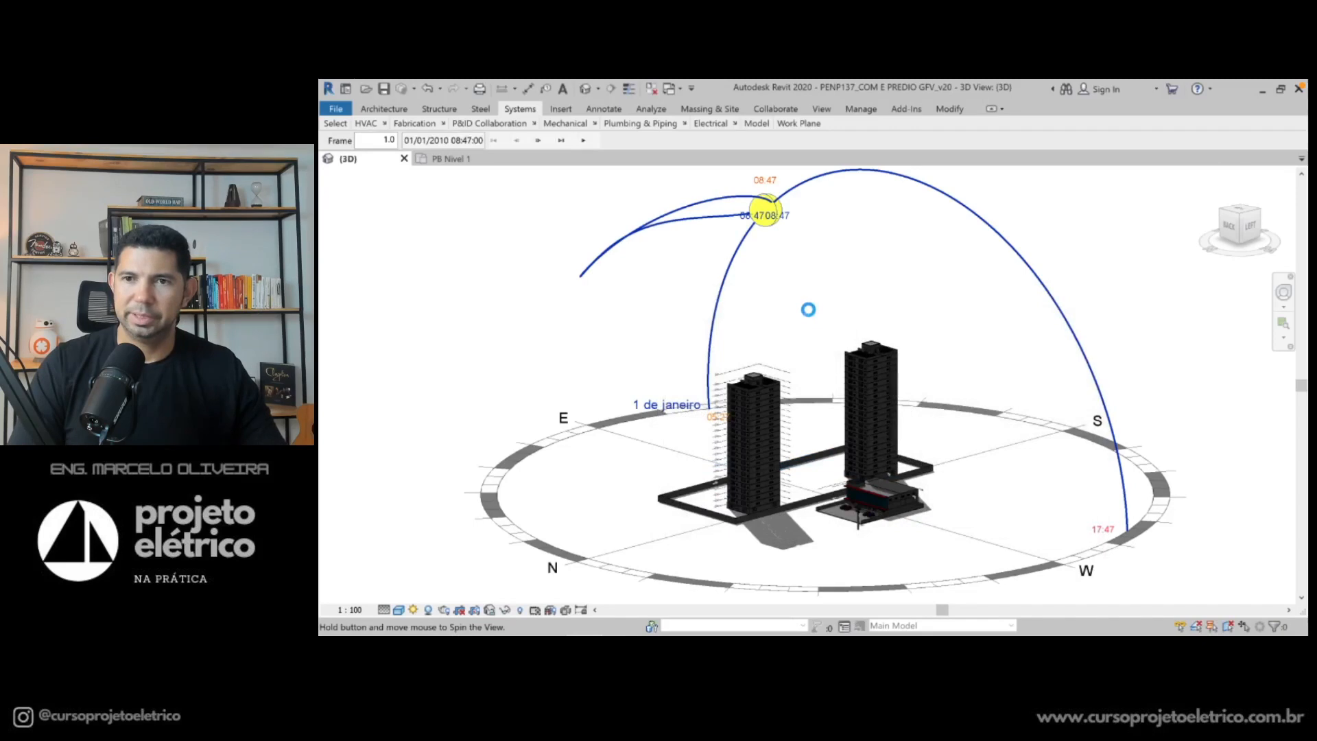
Play the One Year Solar Study animation with the sun path, both towers and the low building in view
shift+middle_drag(809, 306, 809, 315)
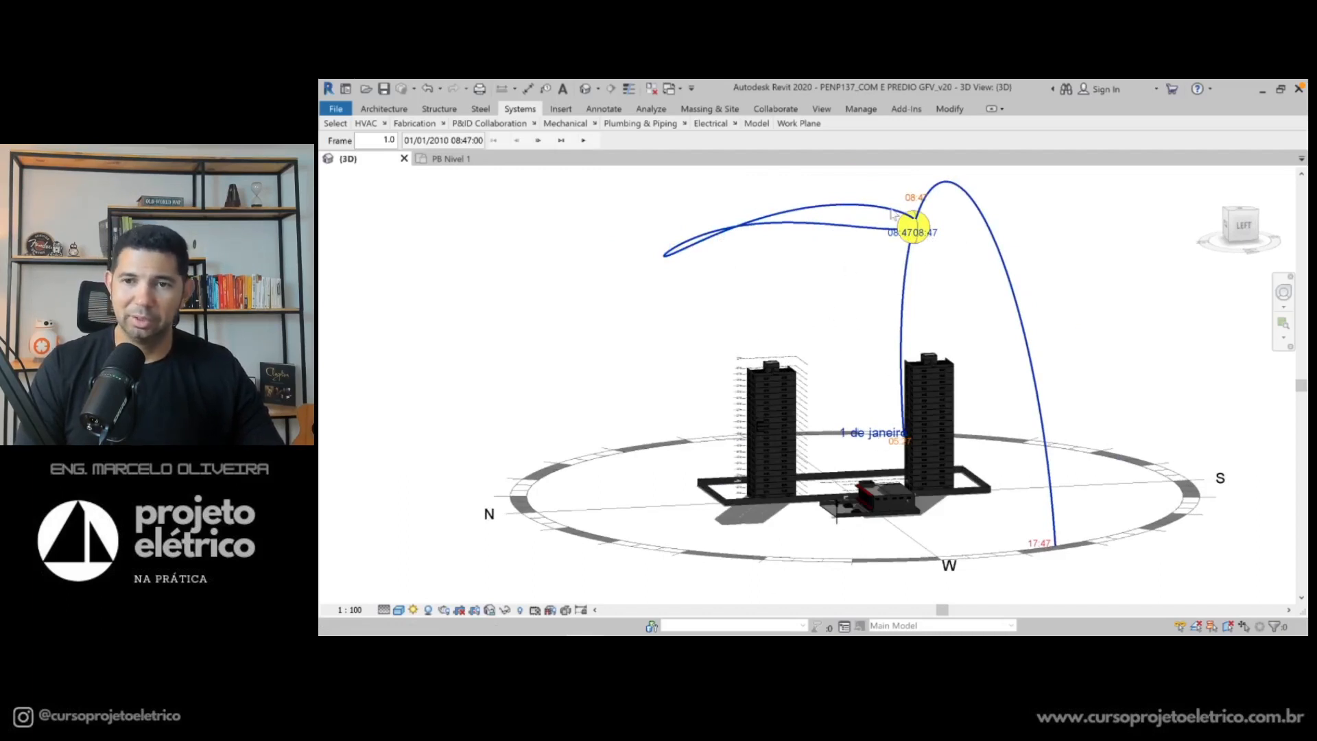
shift+middle_drag(672, 259, 729, 281)
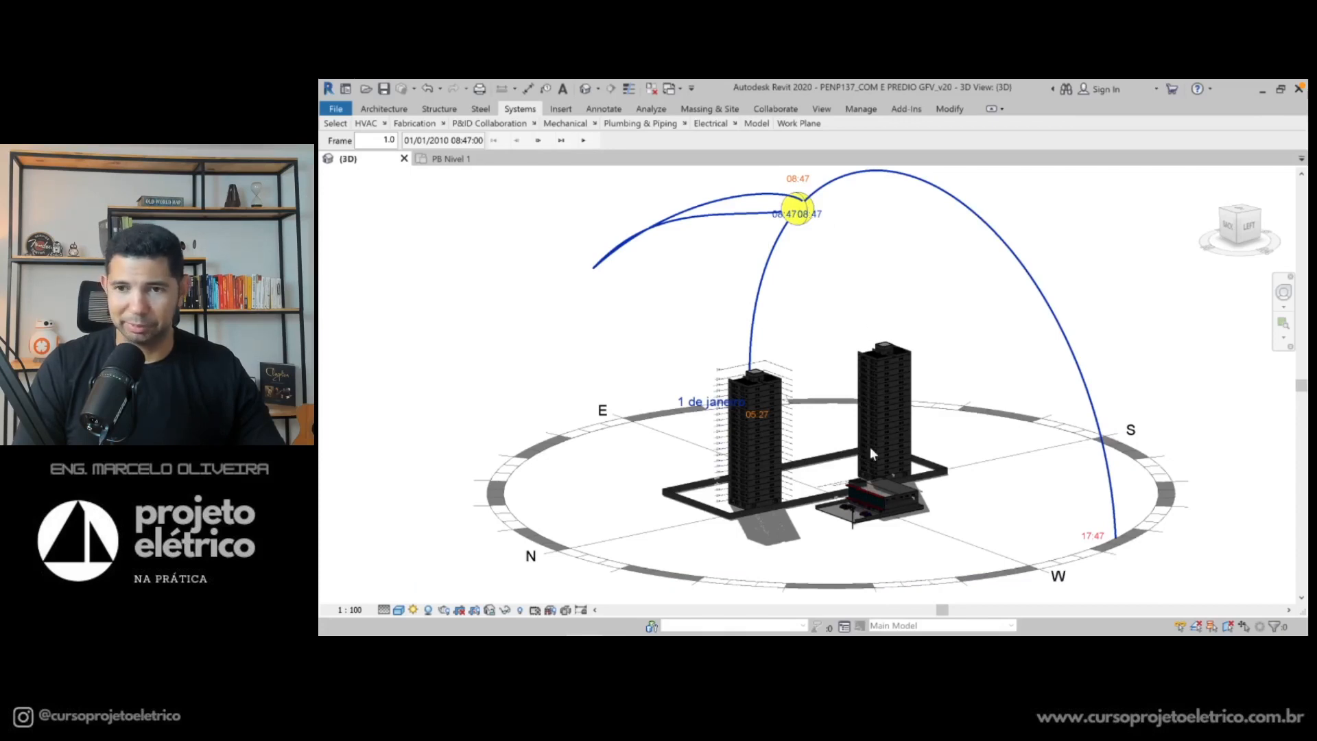
shift+middle_drag(820, 371, 699, 363)
click(584, 141)
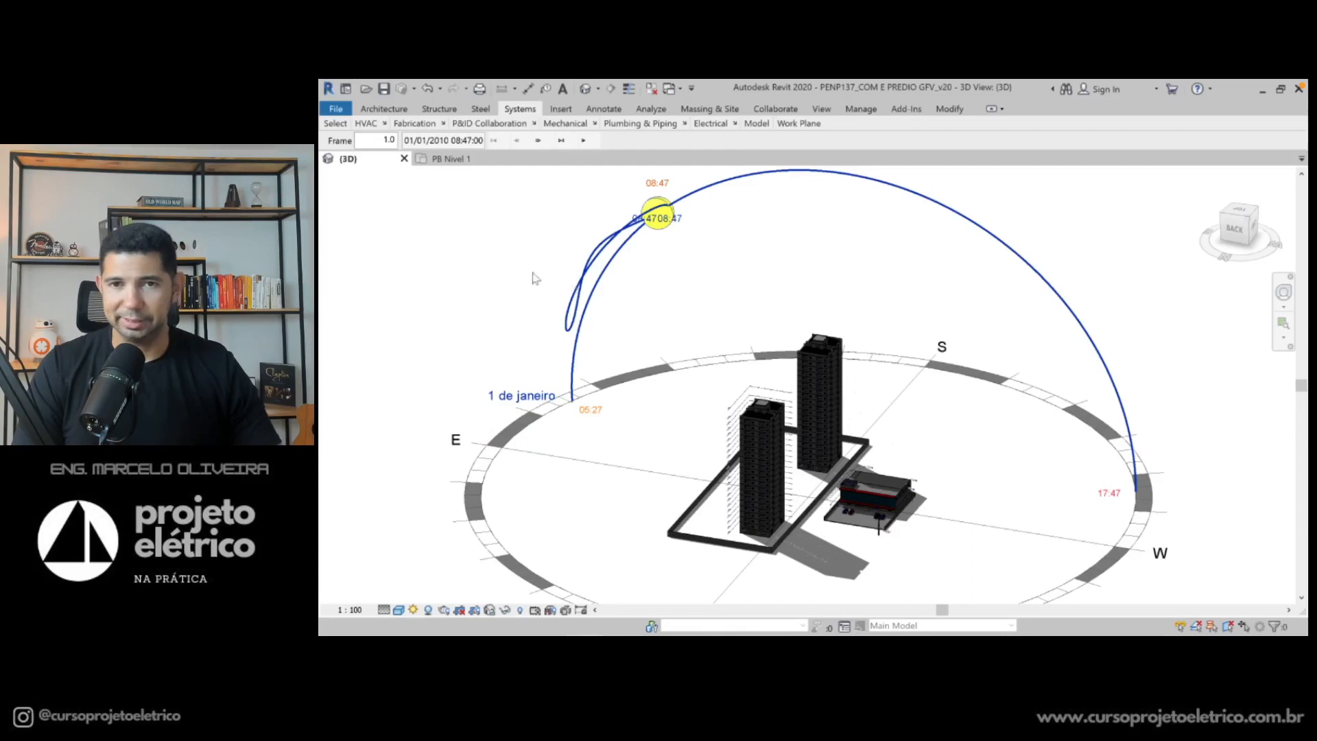
Replay the year-long study animation close up on the low building's roof to examine the tower shadows crossing it
scroll(874, 519, up, 5)
scroll(875, 519, up, 3)
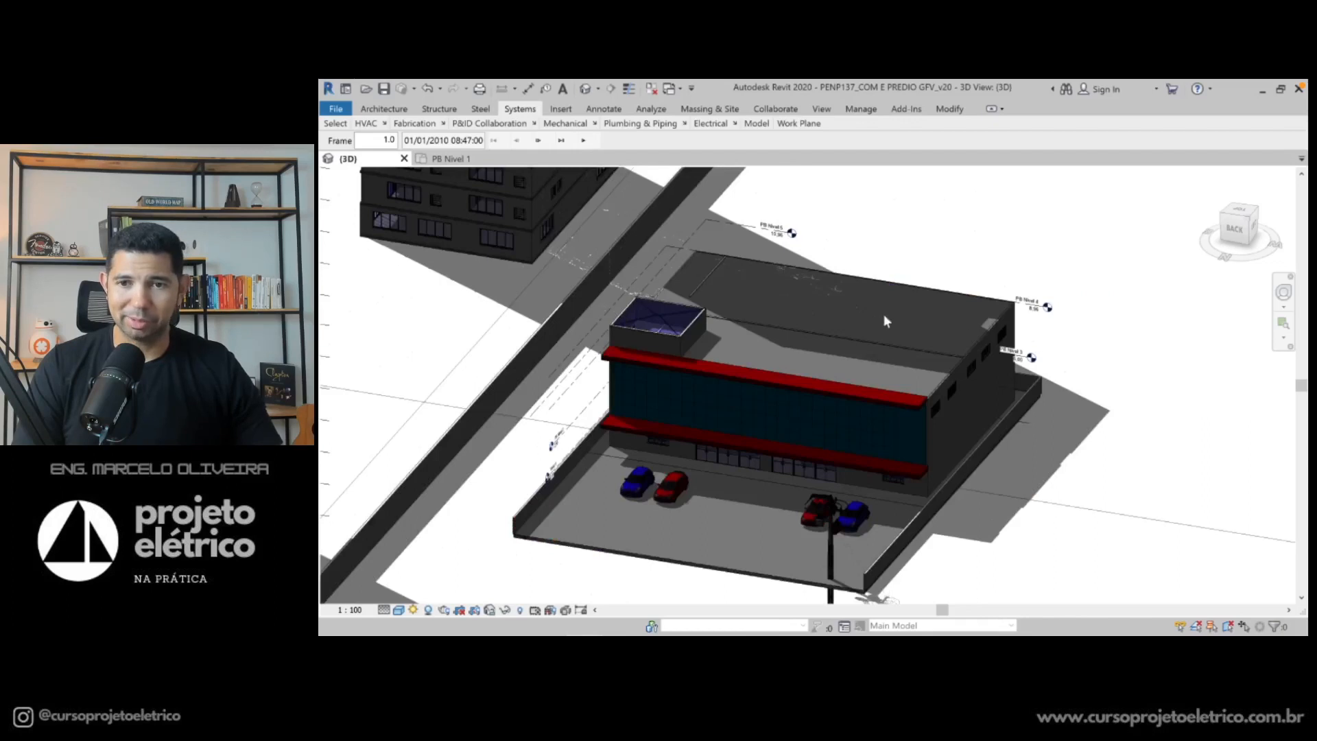
scroll(870, 220, up, 1)
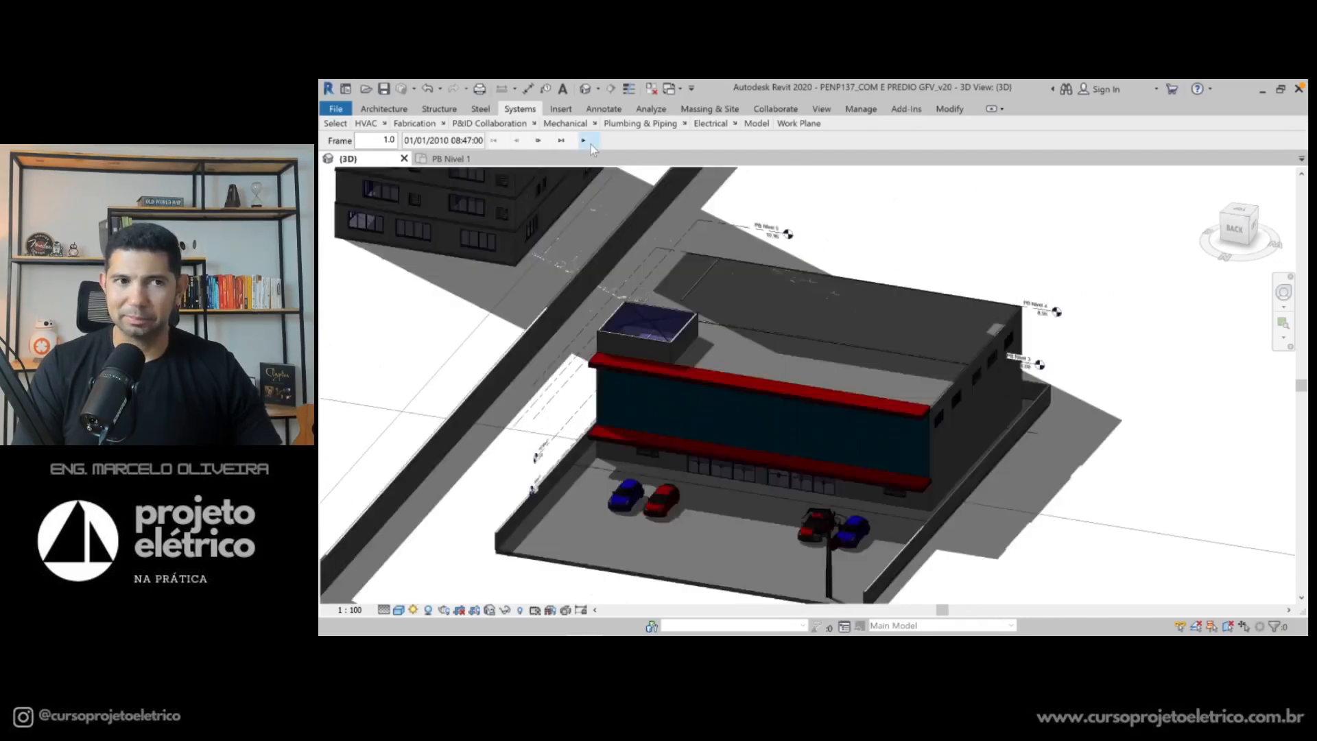
click(583, 142)
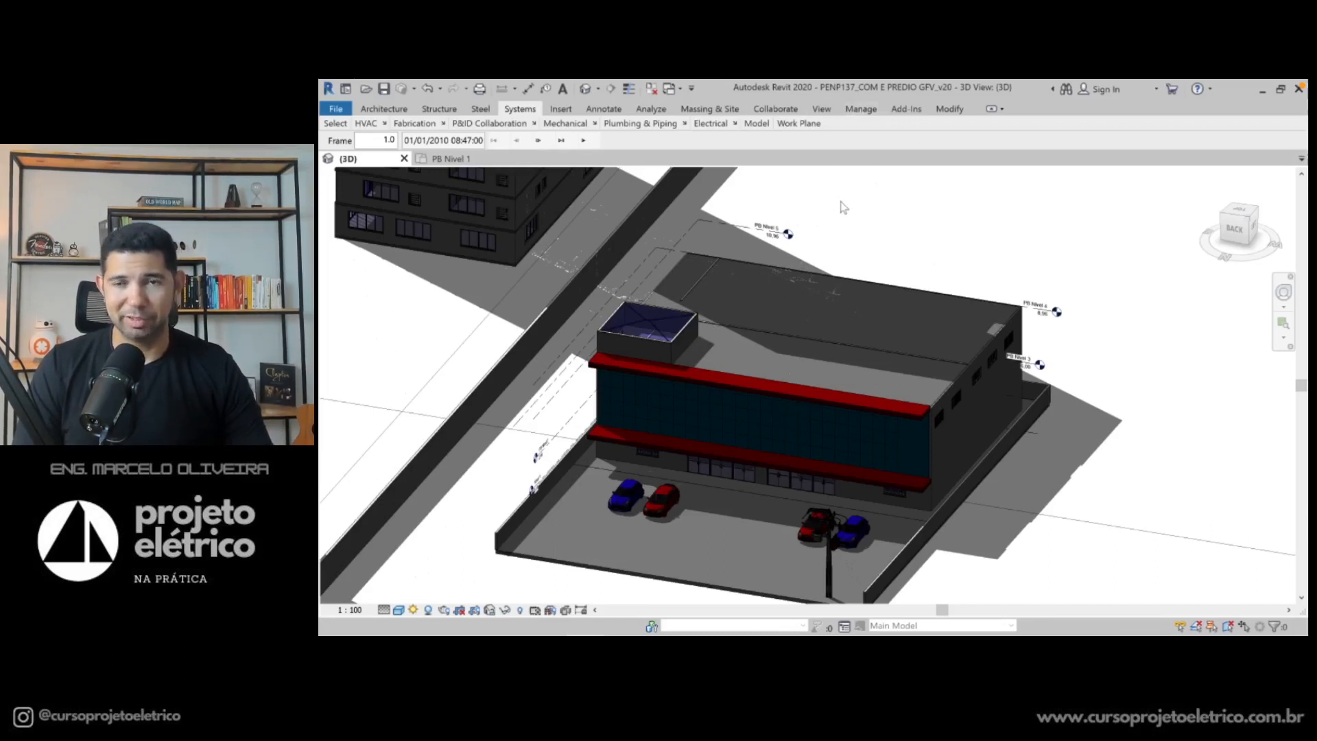
Start a Custom solar analysis with surfaces set to <user selection> and pick the low building's roof faces
click(991, 109)
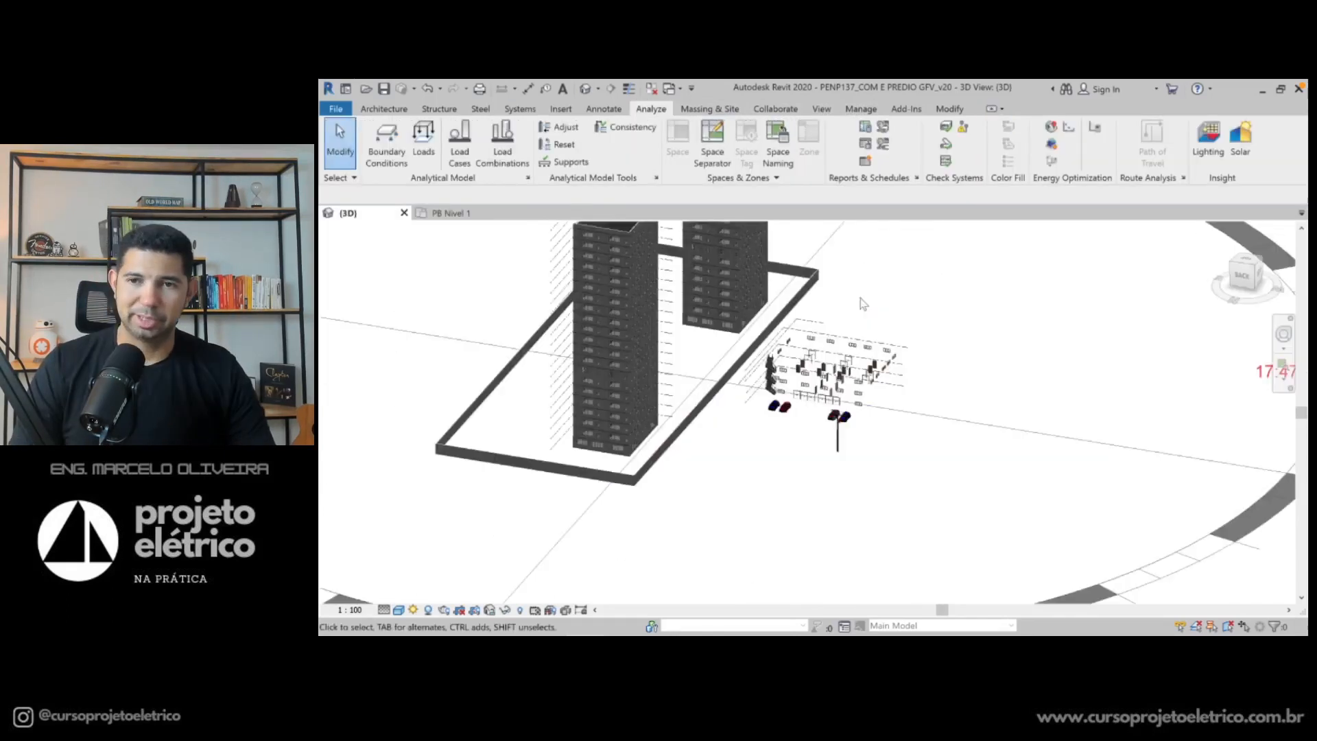
middle_drag(893, 320, 904, 382)
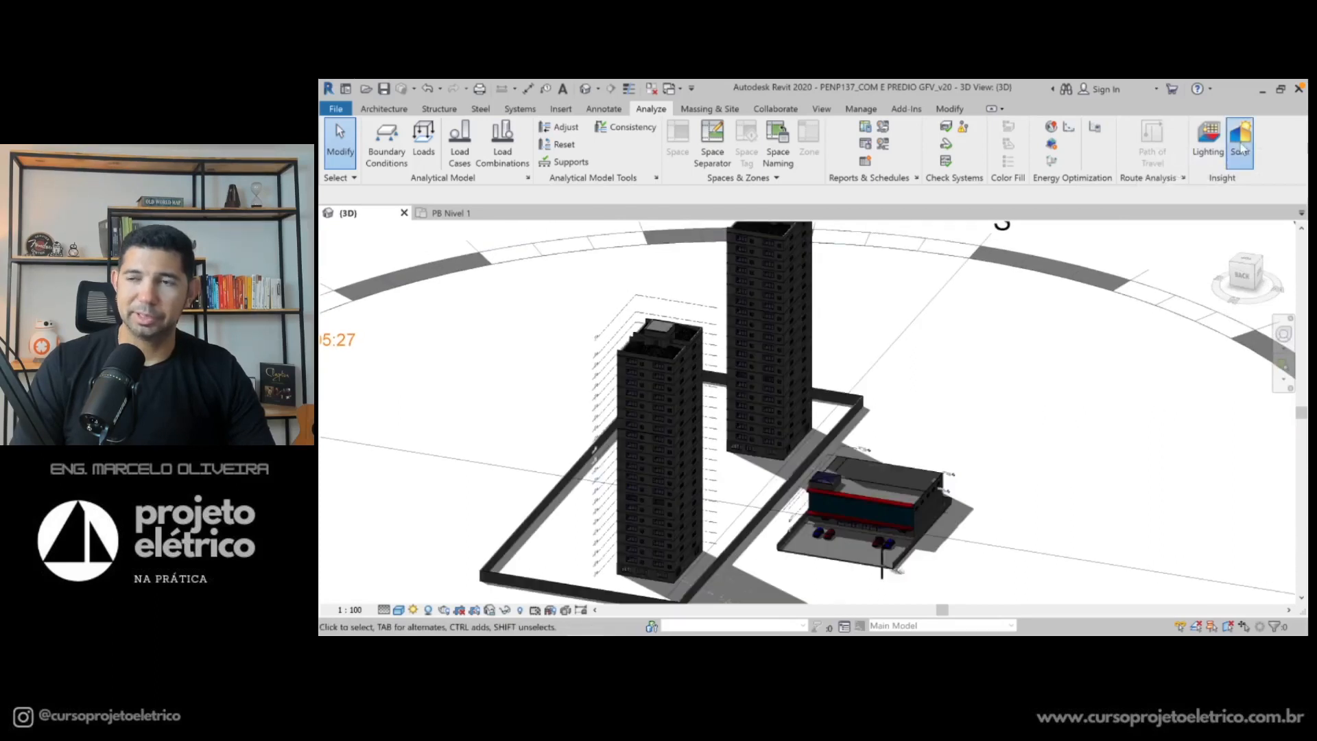
click(1242, 148)
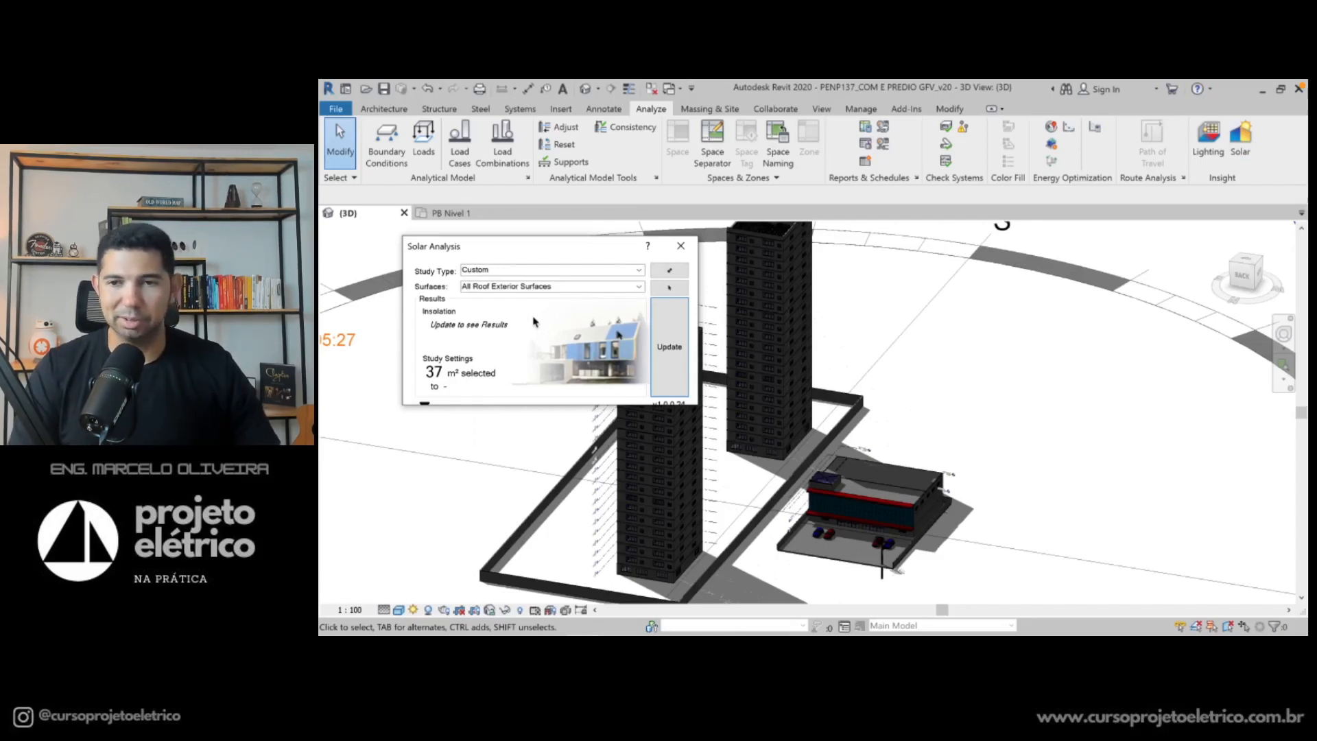
click(549, 286)
click(494, 324)
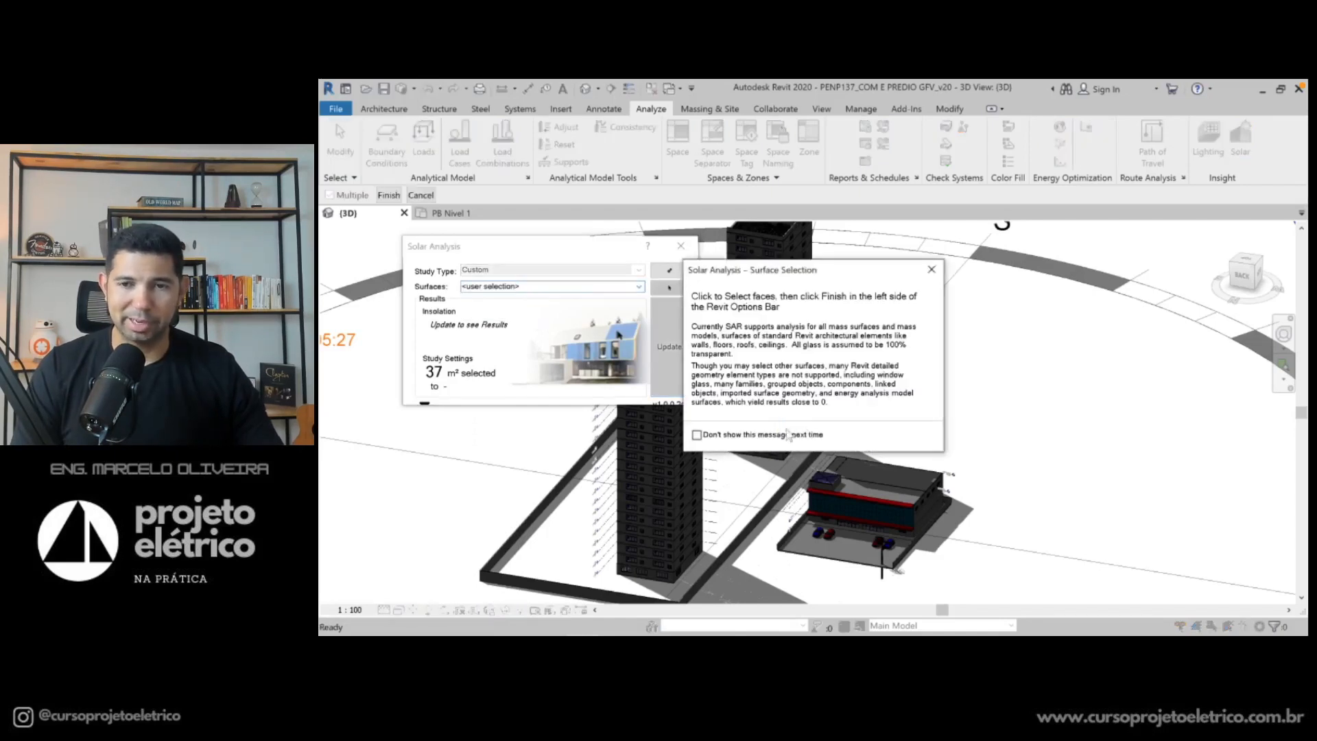
click(931, 270)
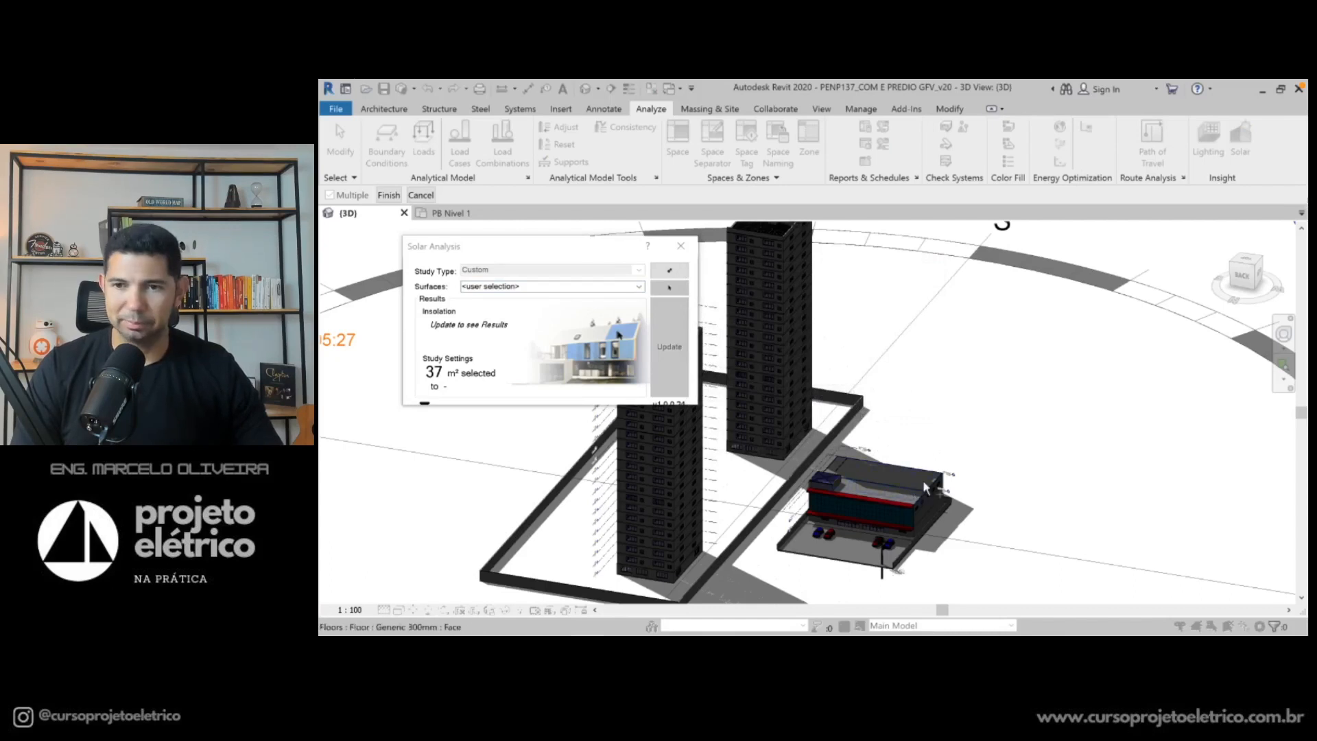
scroll(932, 492, down, 4)
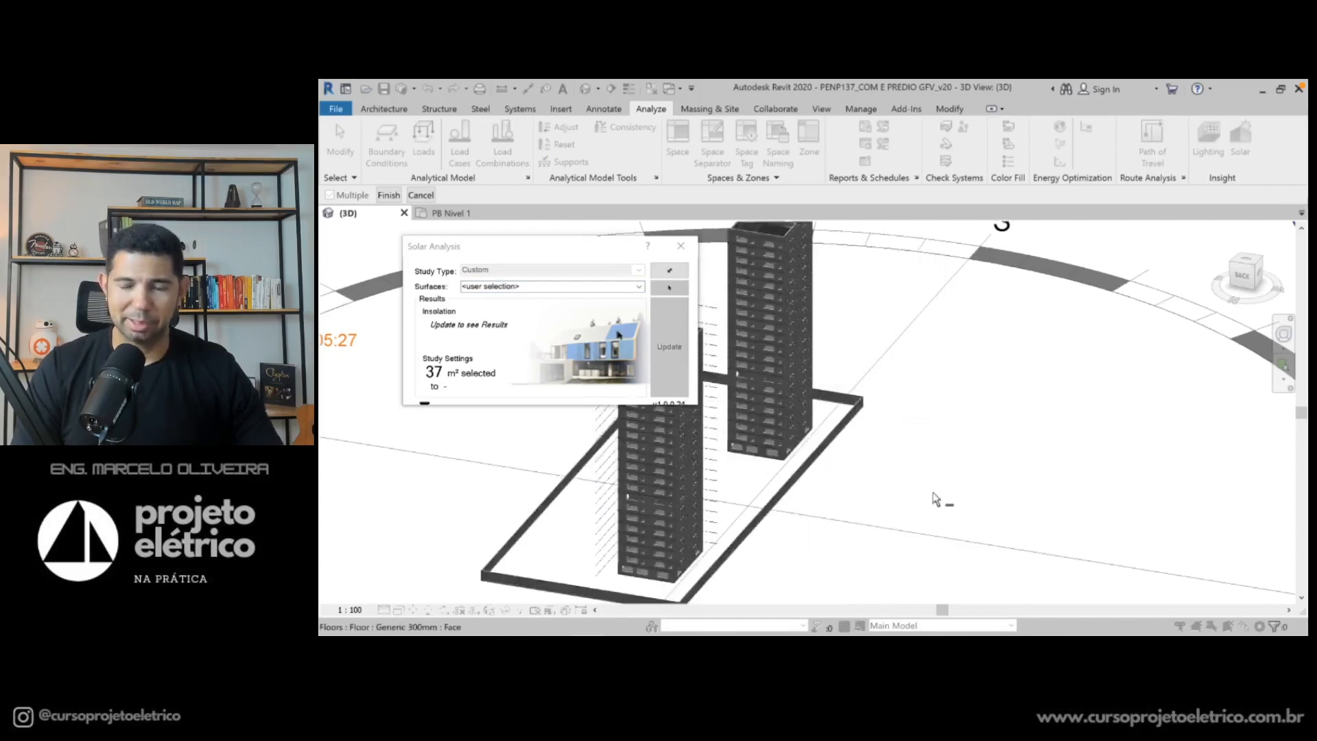
scroll(933, 494, up, 6)
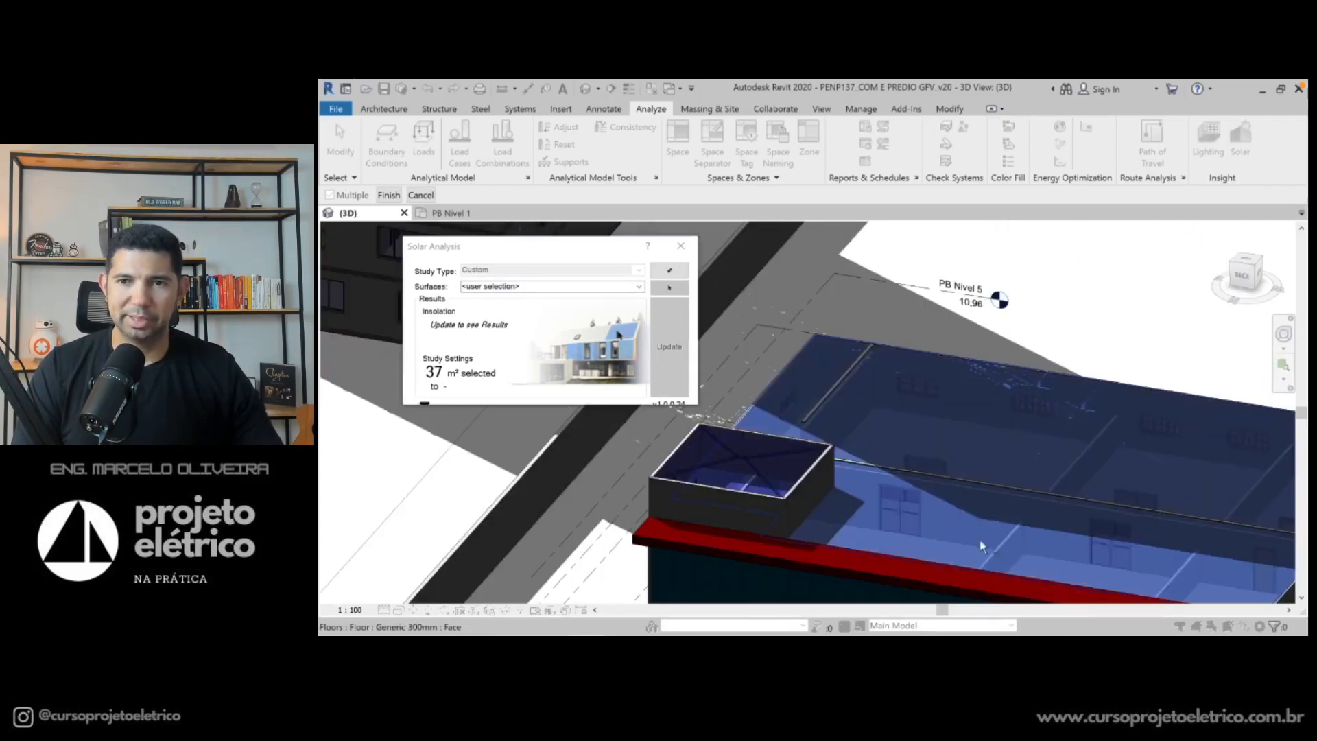
click(391, 196)
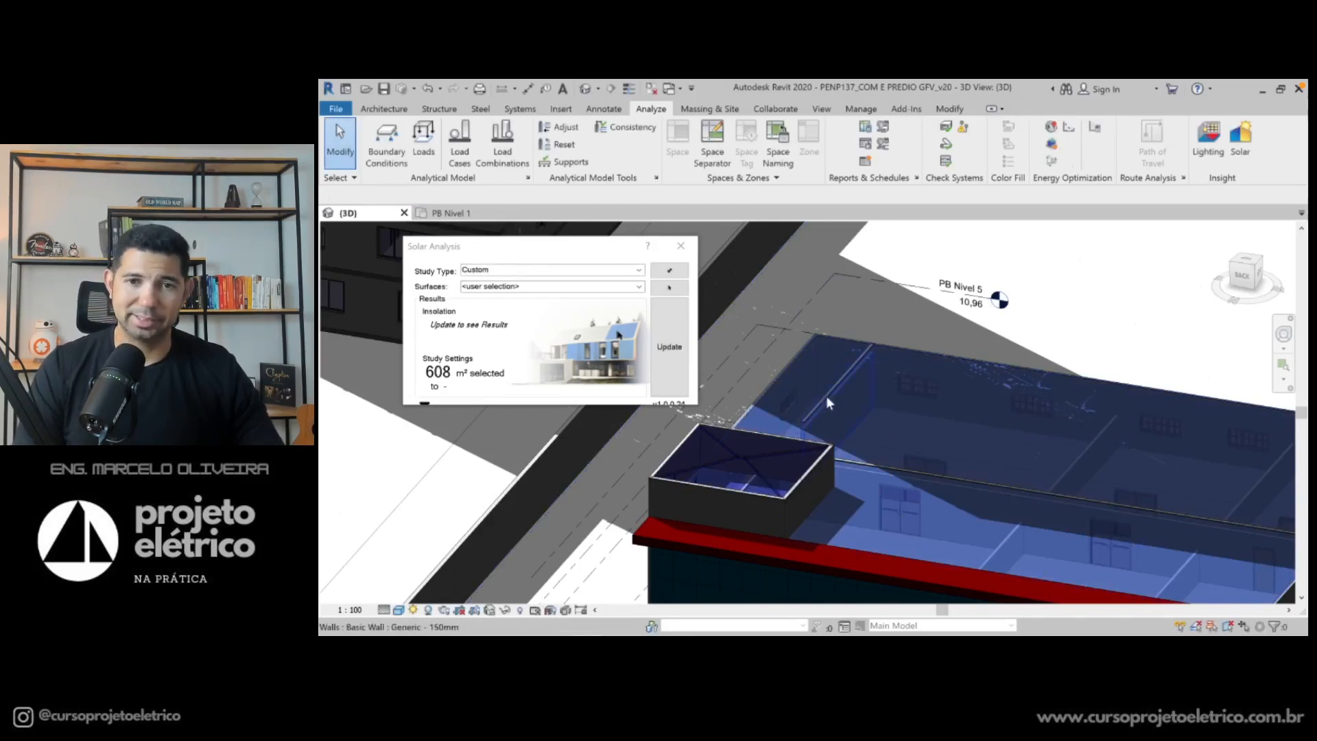
Set the study dates to 6/1, sunrise to sunset, and calculate the roof's Cumulative Insolation in kWh/m²
scroll(826, 396, down, 1)
scroll(829, 403, down, 1)
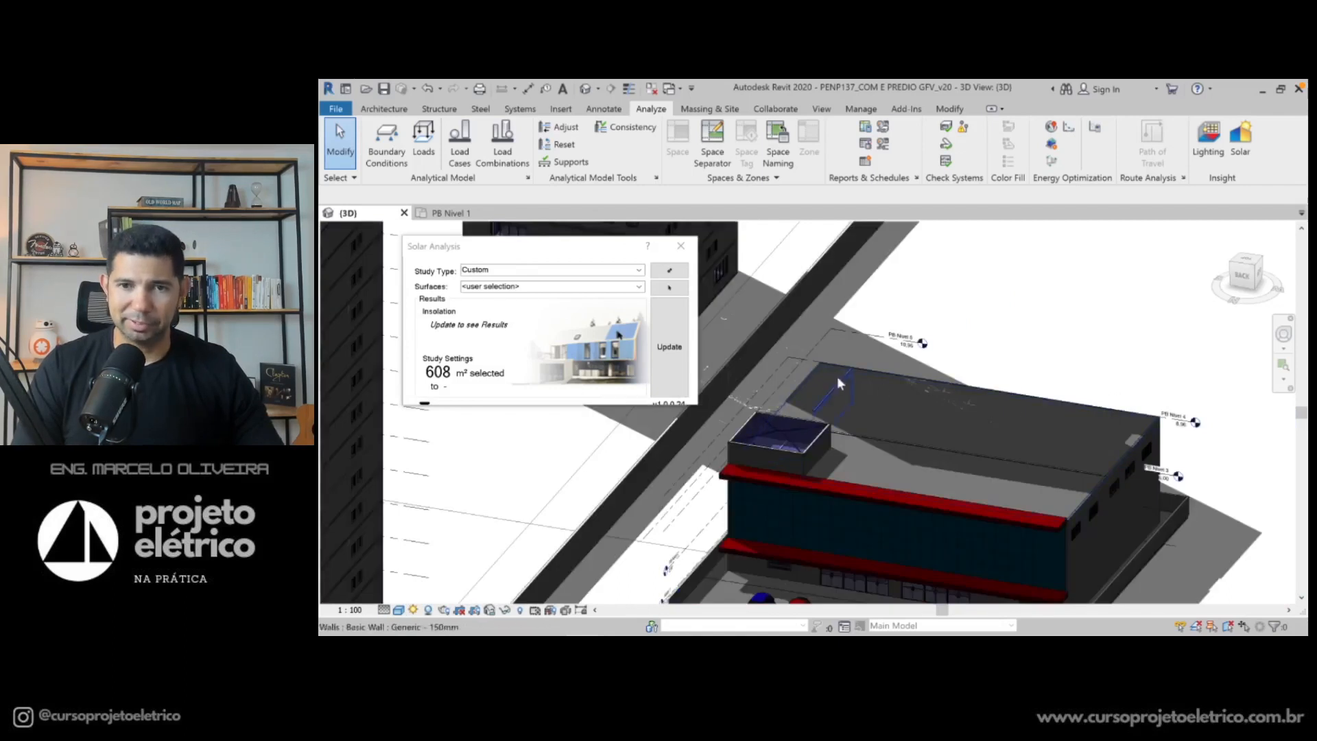
click(424, 403)
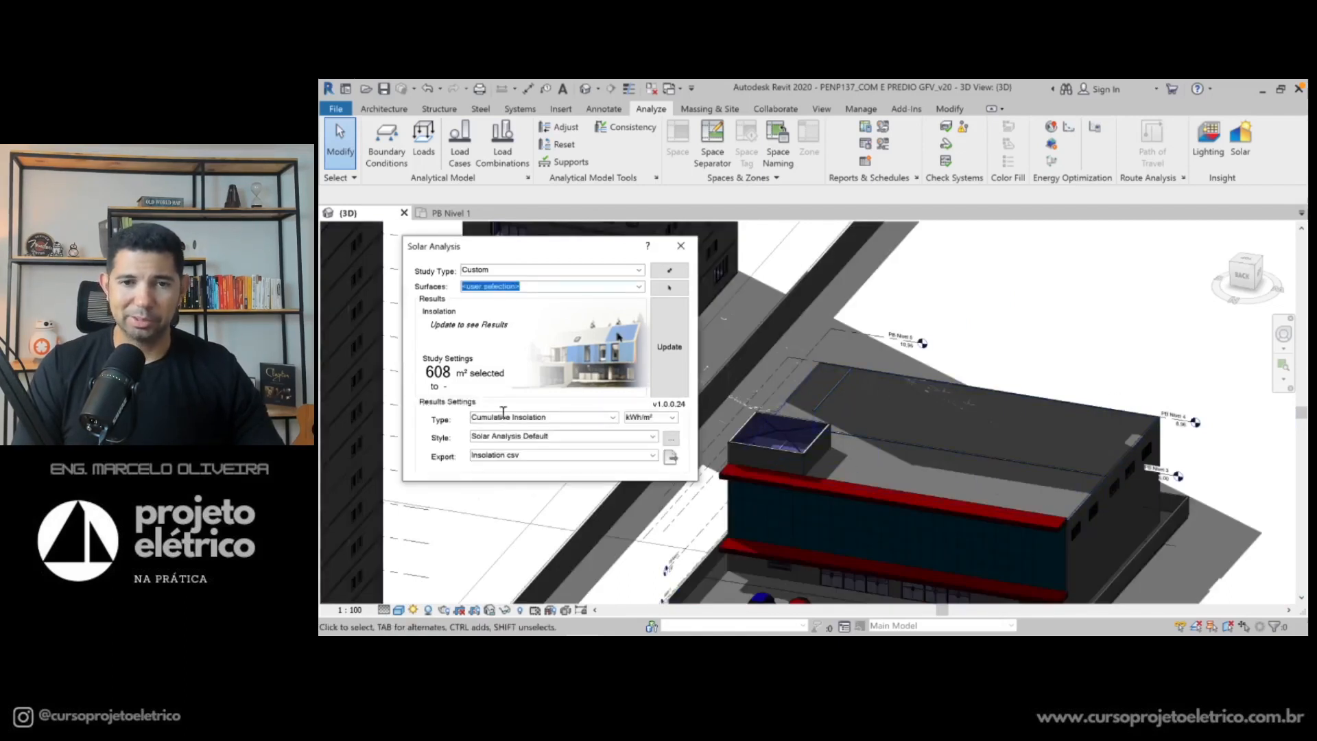
click(648, 417)
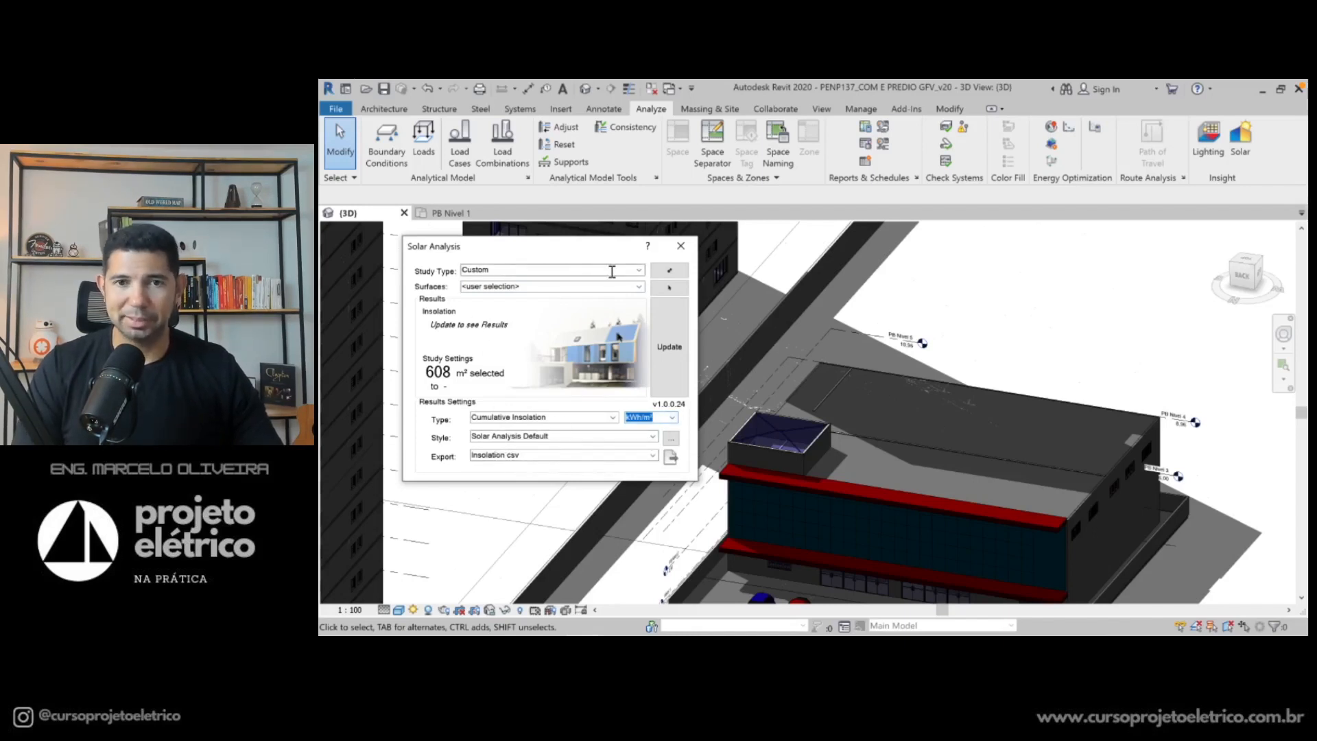
click(669, 270)
click(934, 375)
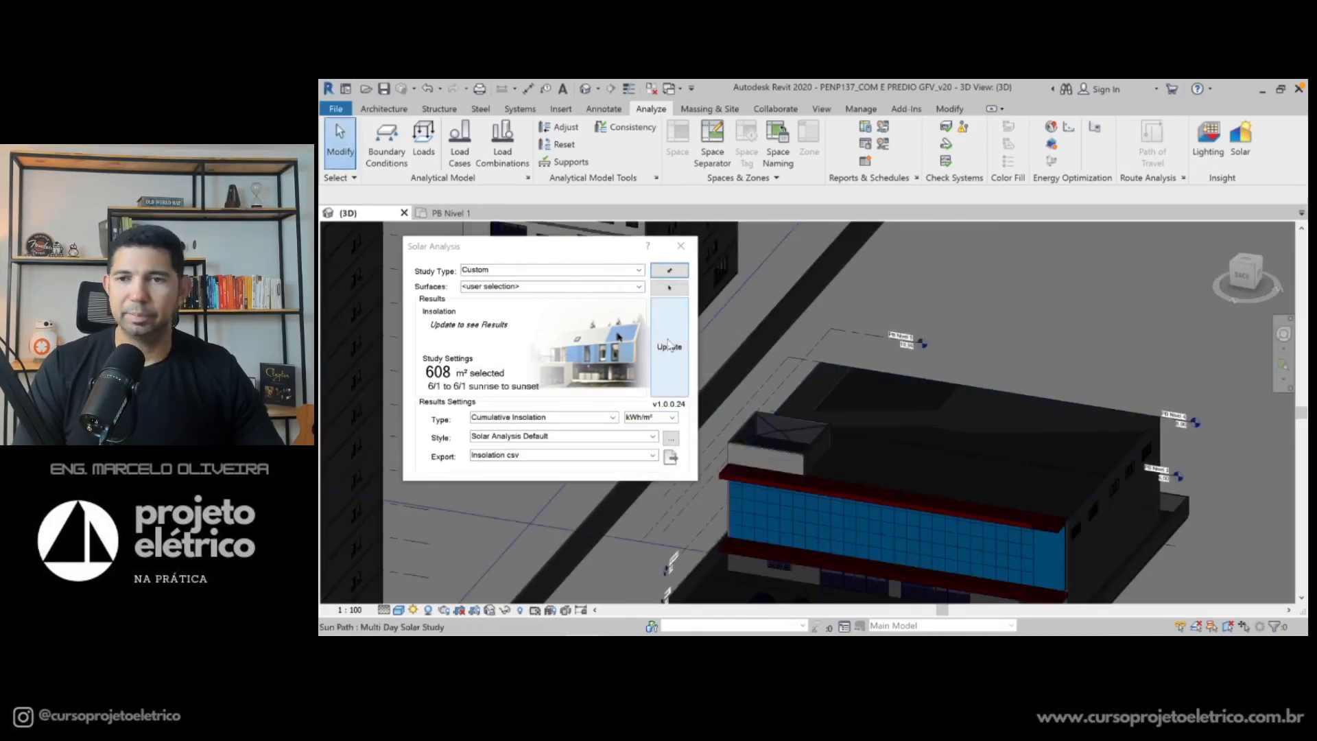
click(669, 344)
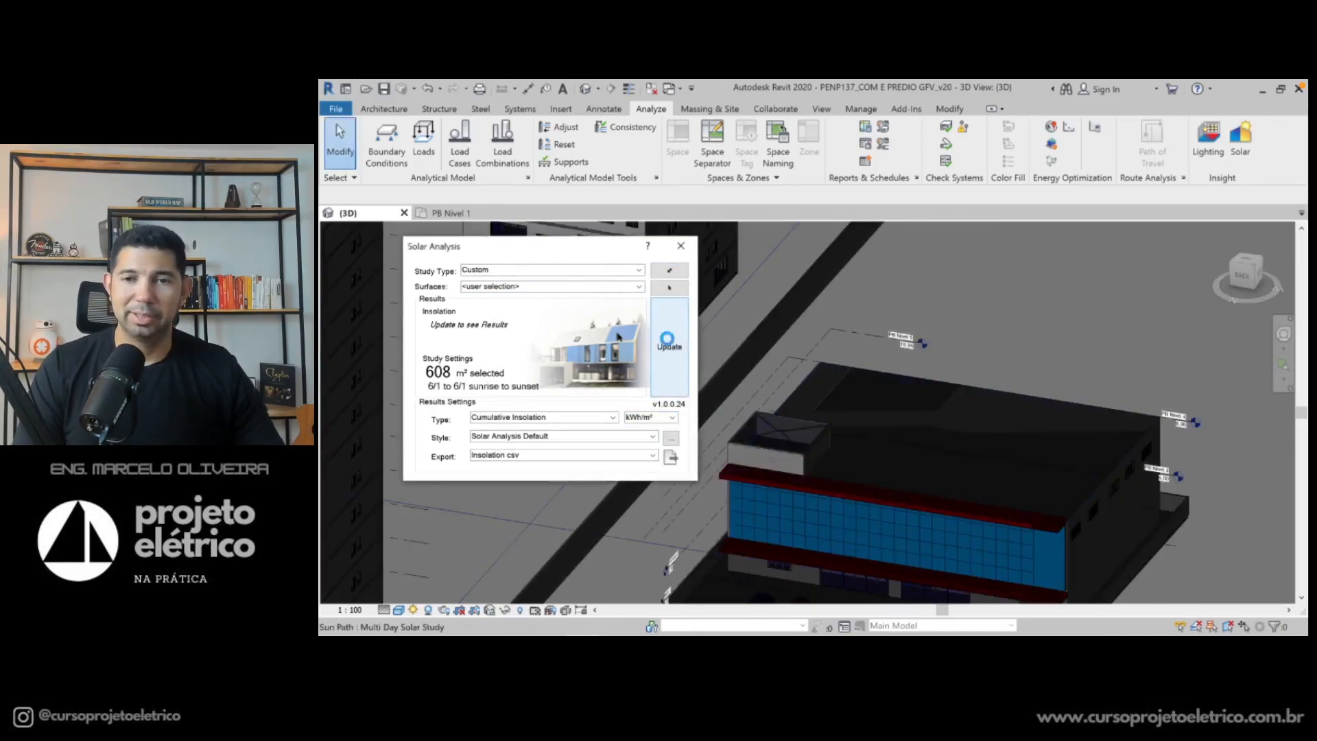
click(722, 386)
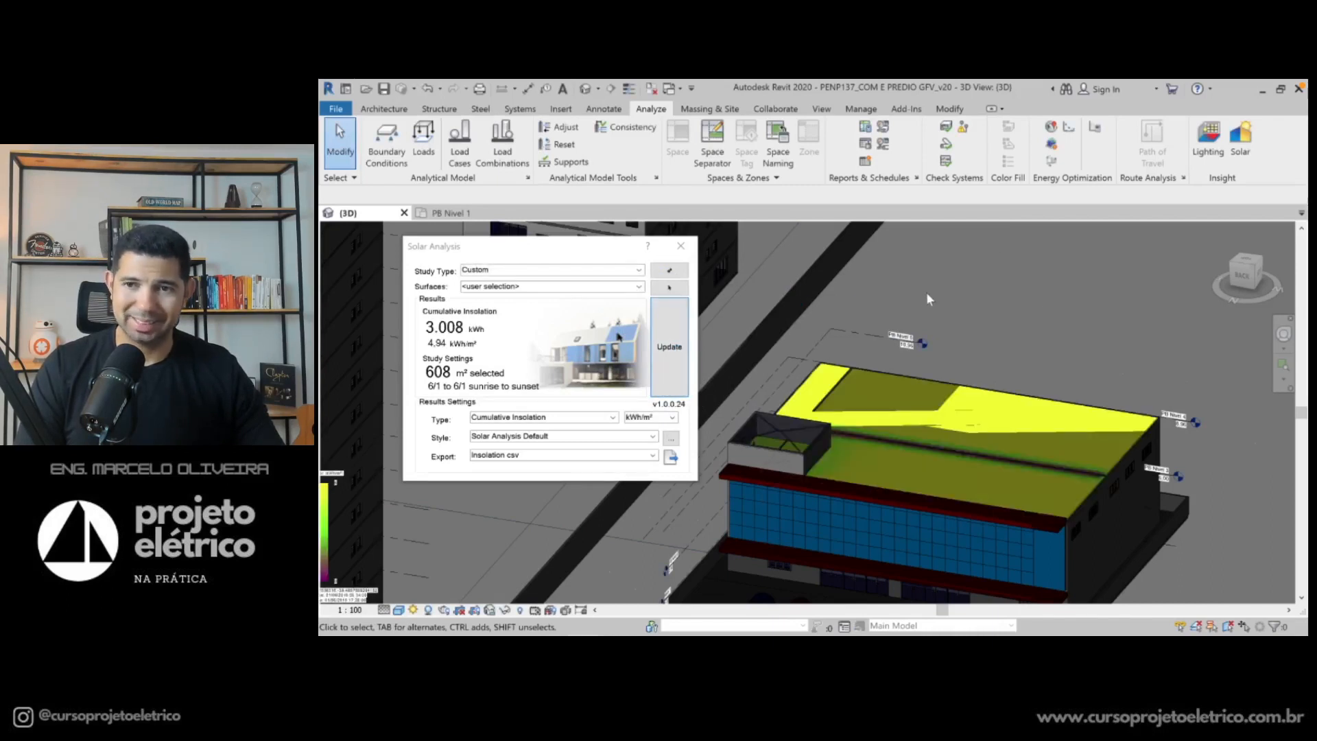
Move the insolation color legend into the empty area above the low building's roof
click(328, 525)
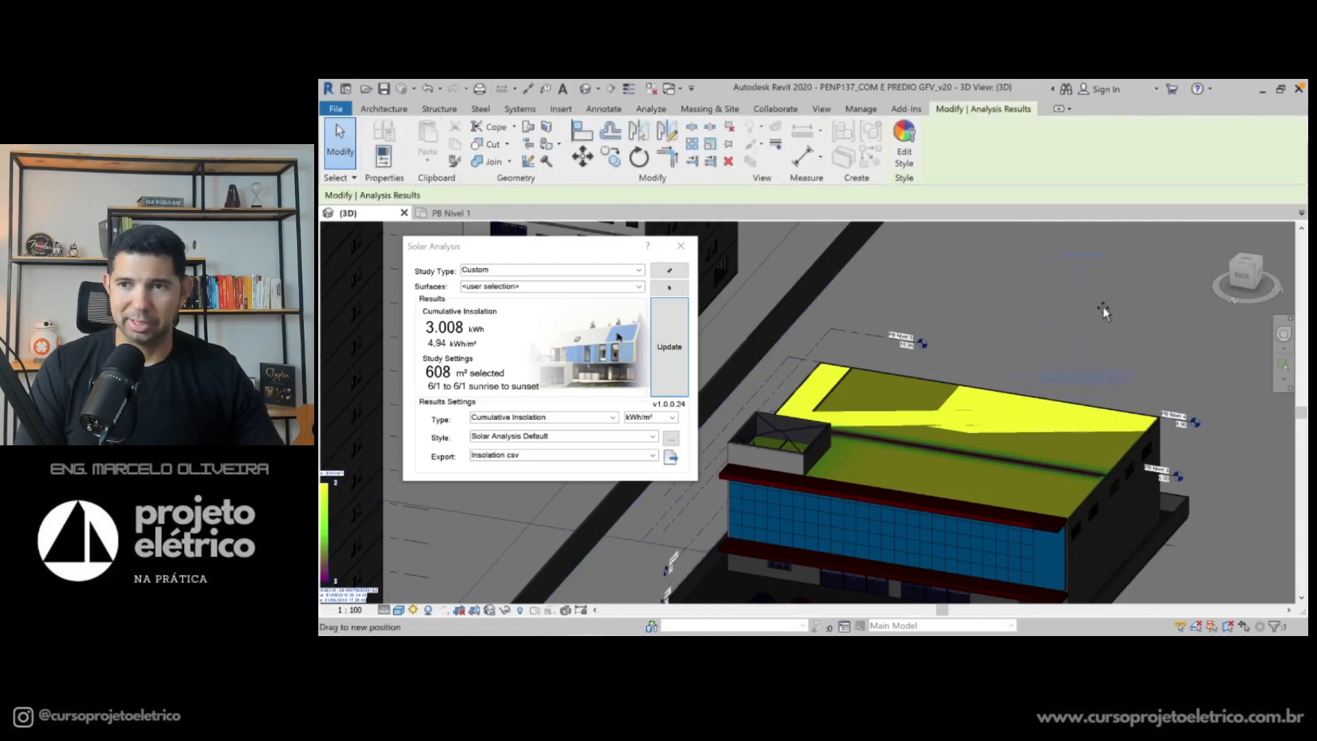
drag(1103, 307, 1106, 308)
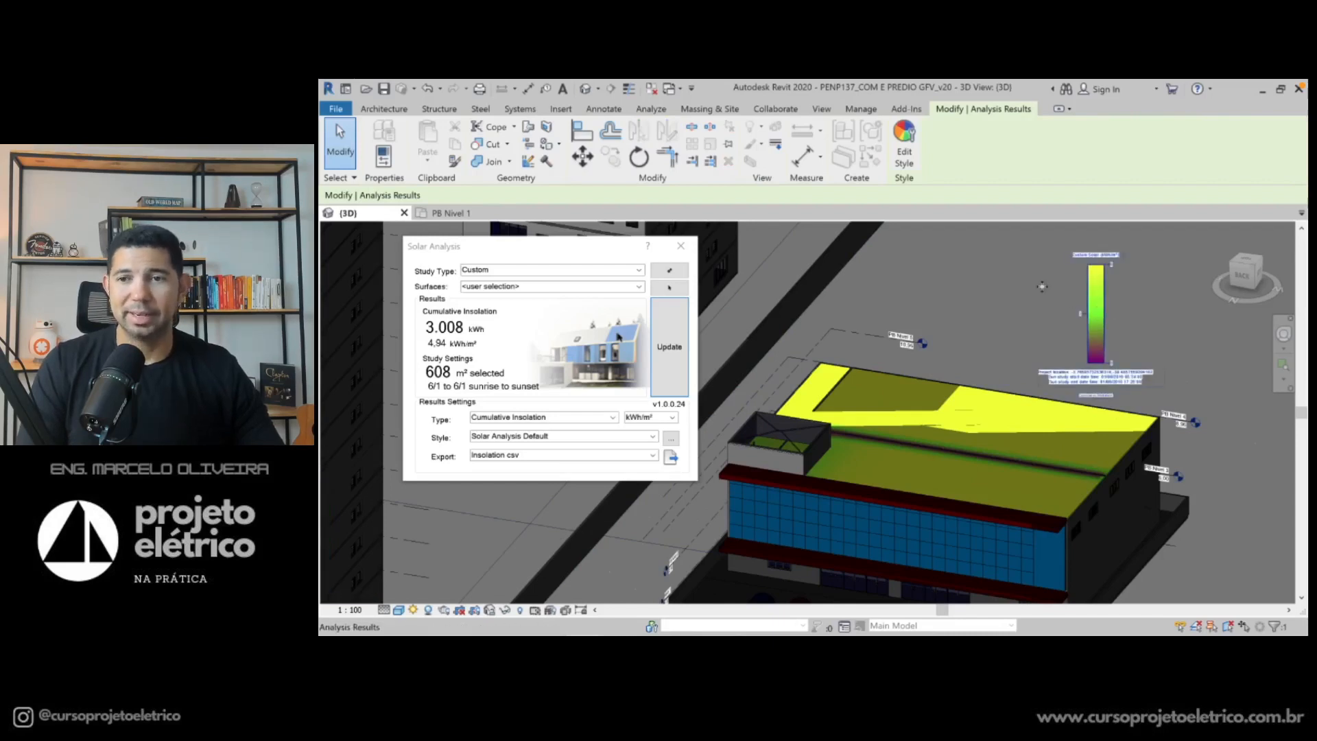
click(1007, 303)
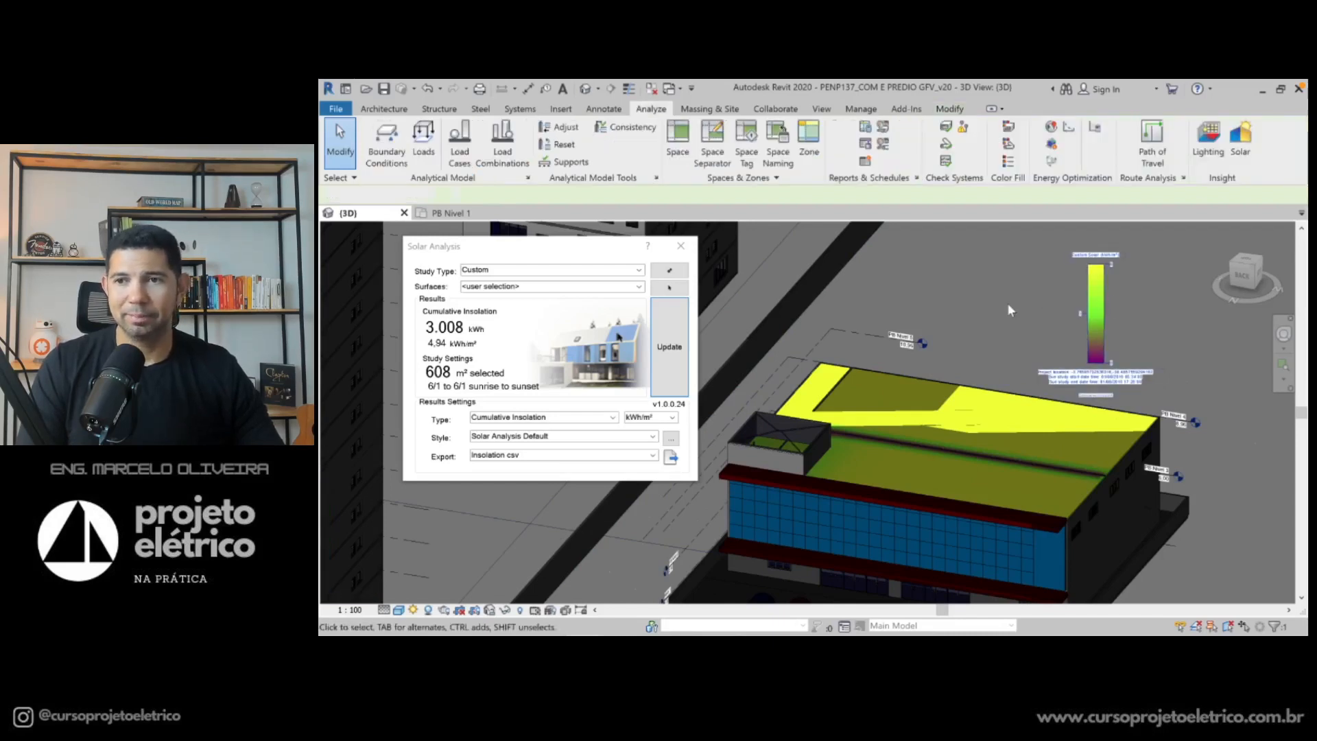
Turn the shadows off and examine the insolation legend's scale, project location and study times alongside the analysis results
click(429, 610)
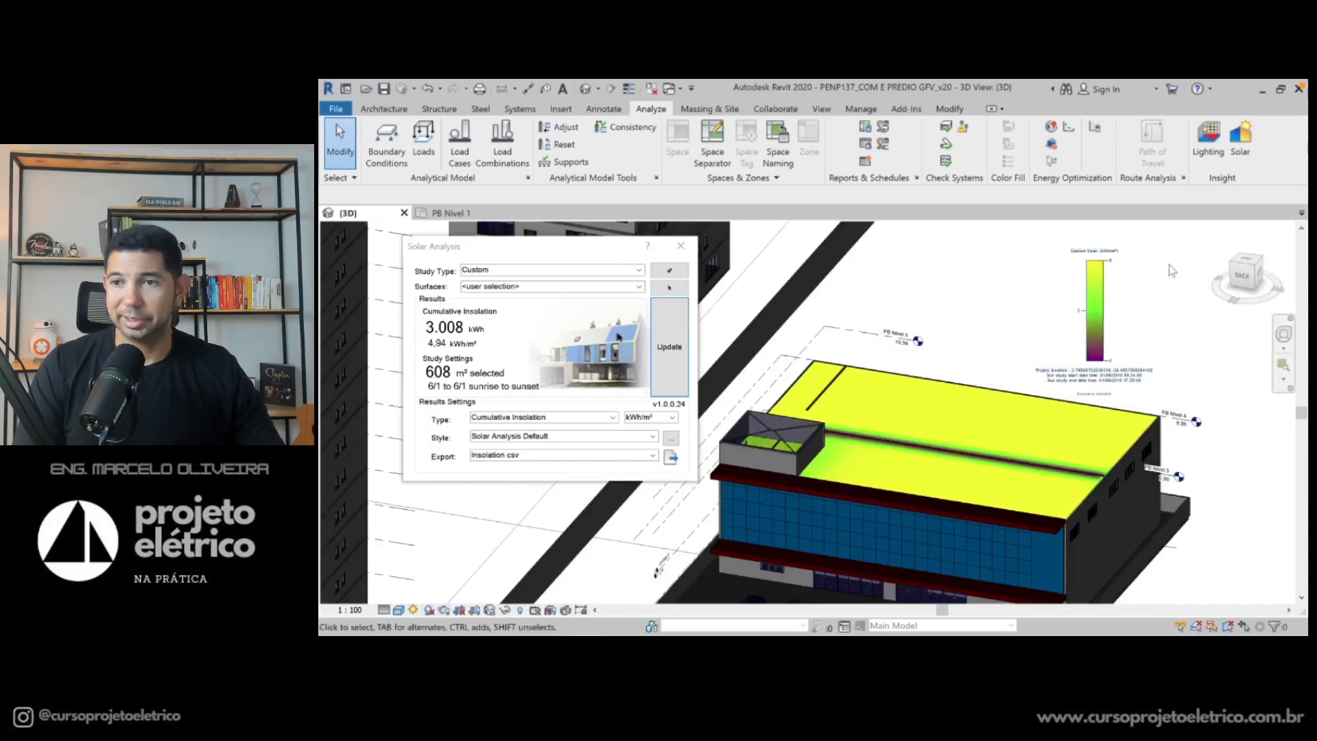
scroll(1166, 265, up, 1)
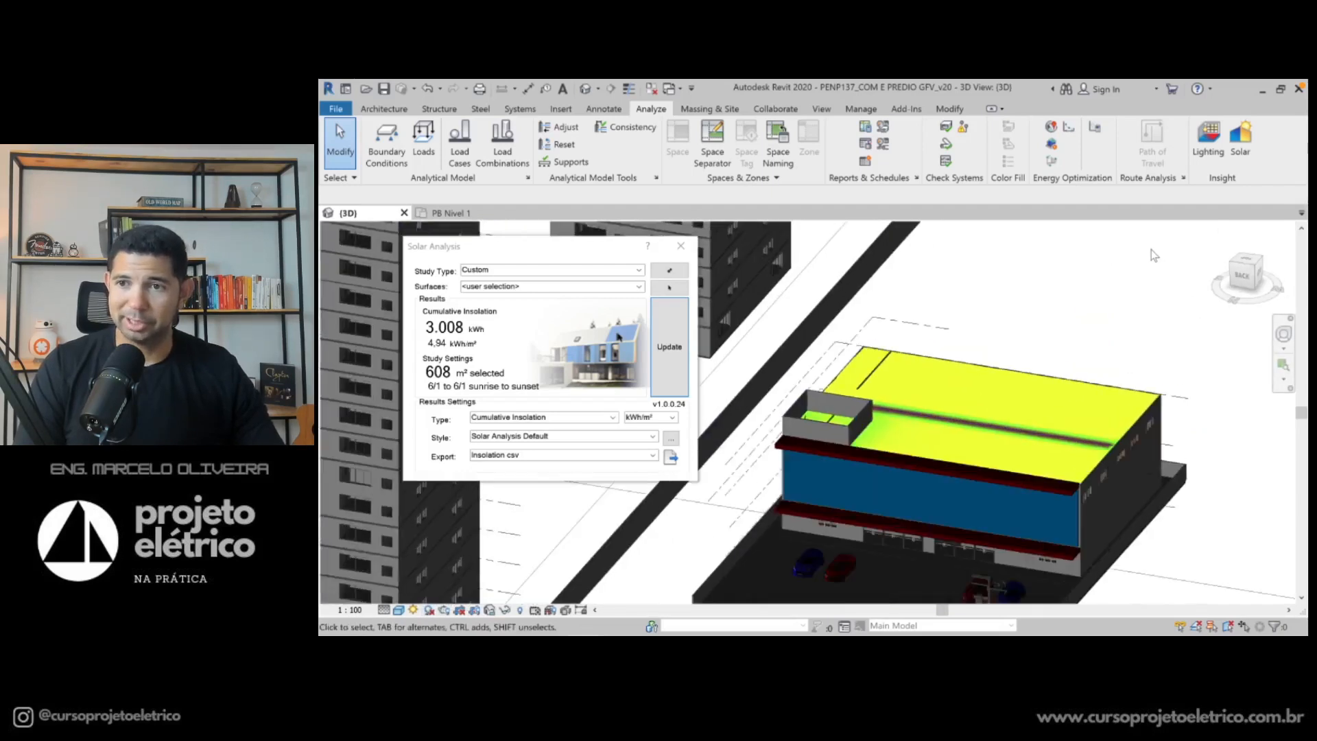
scroll(1139, 260, up, 2)
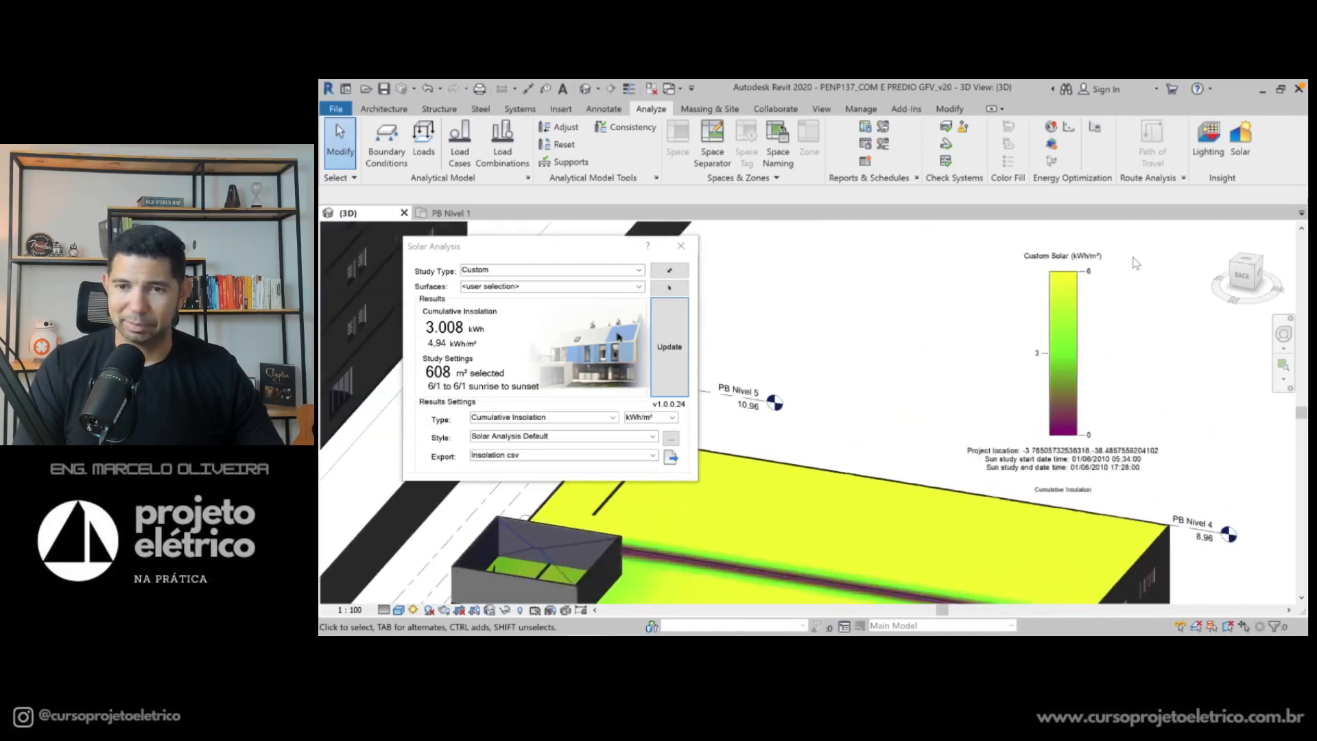
scroll(1133, 264, up, 1)
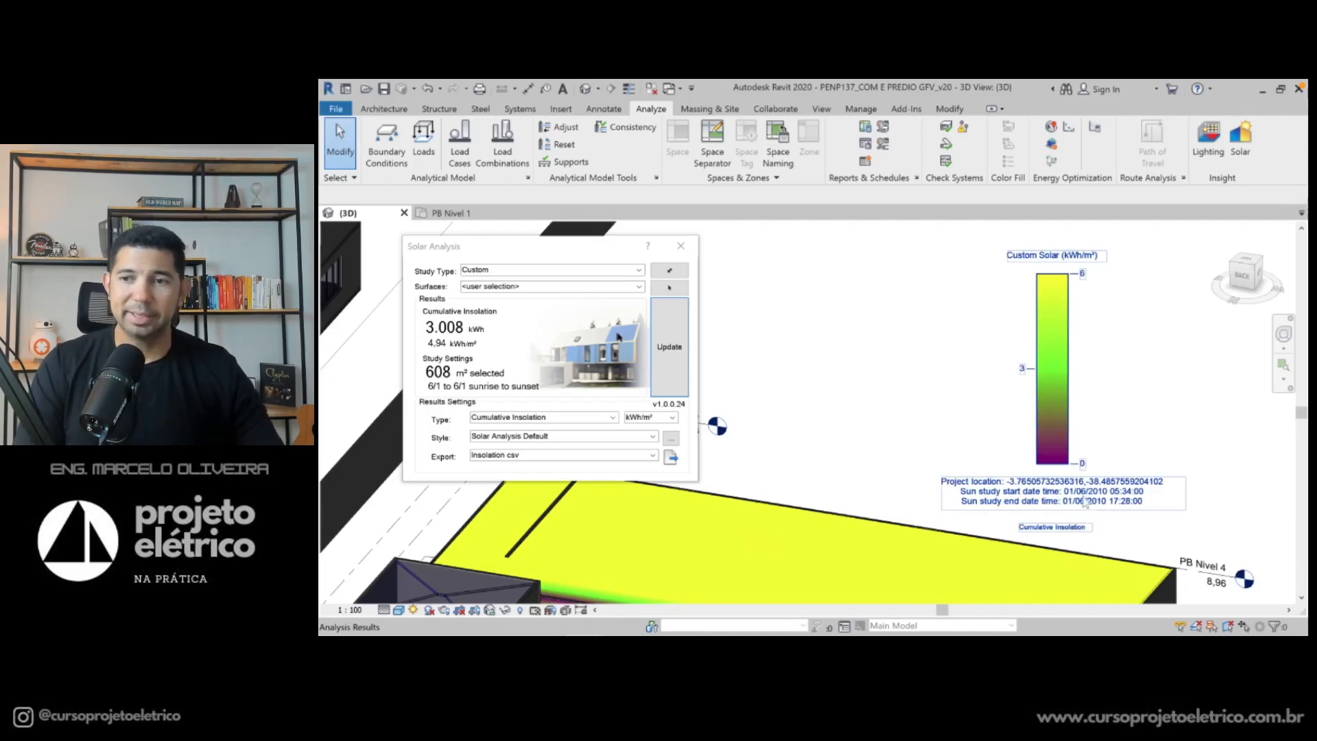
click(468, 351)
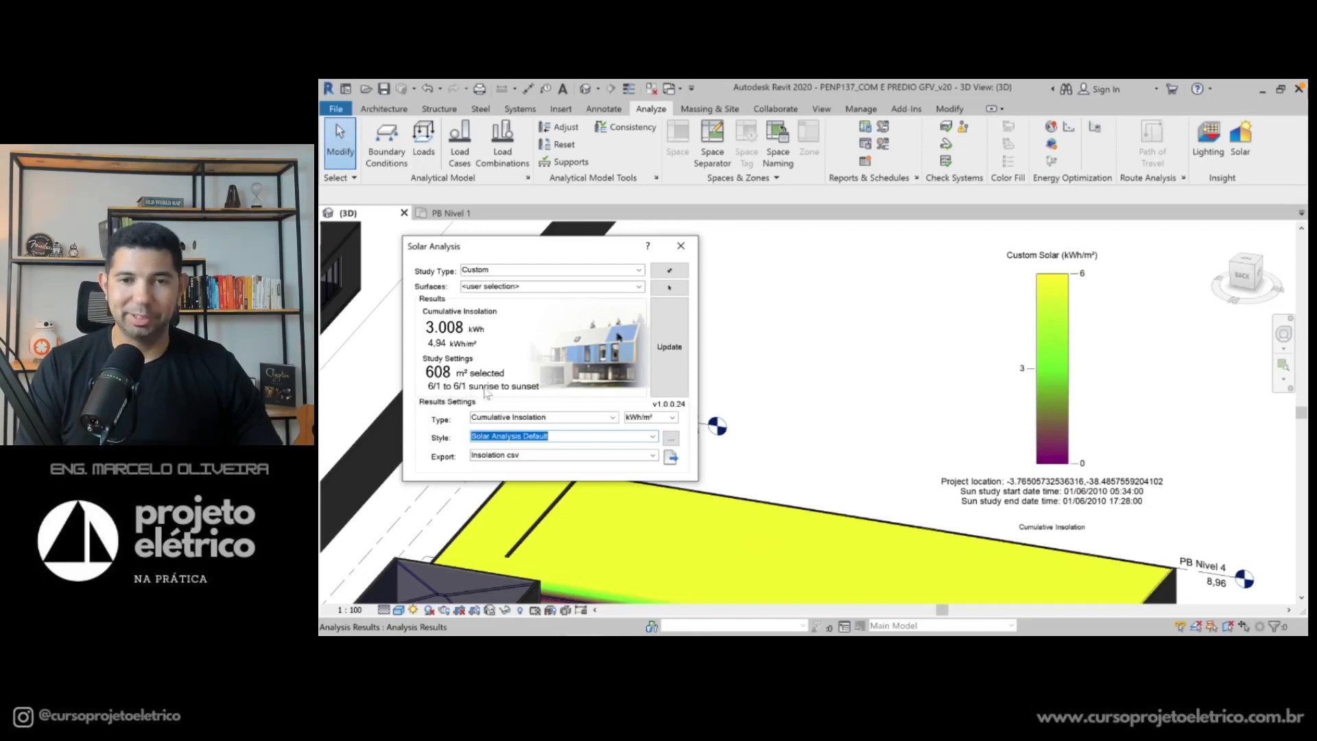
Close the Solar Analysis dialog and show the colored roof together with the neighbouring towers
scroll(832, 386, down, 1)
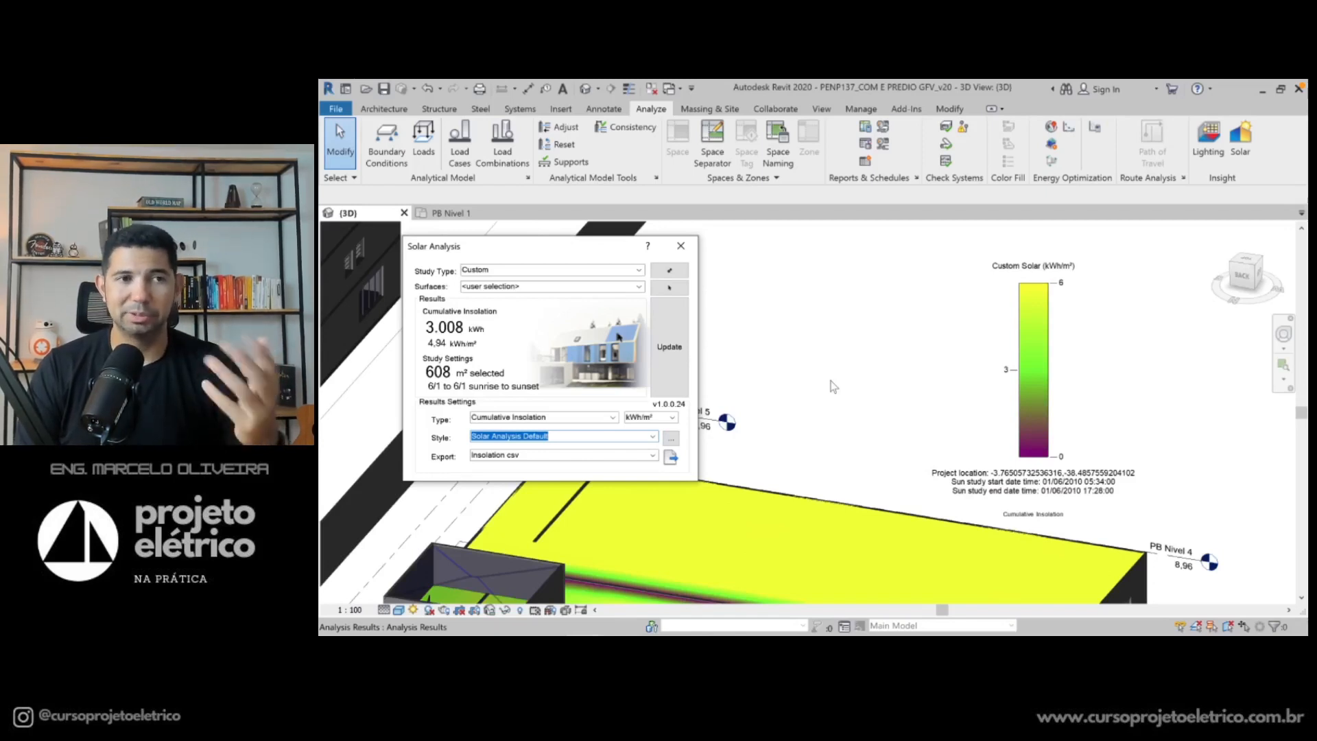
scroll(833, 386, down, 1)
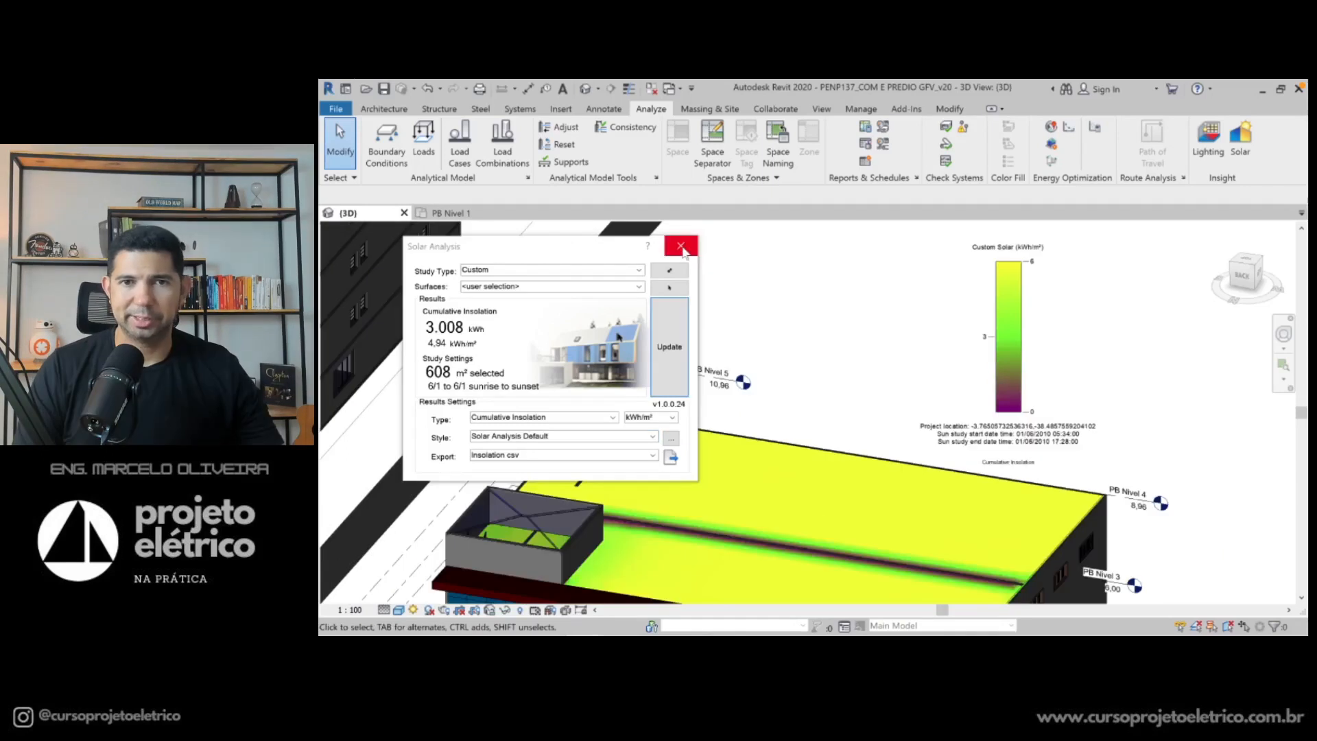
click(682, 246)
scroll(867, 359, down, 1)
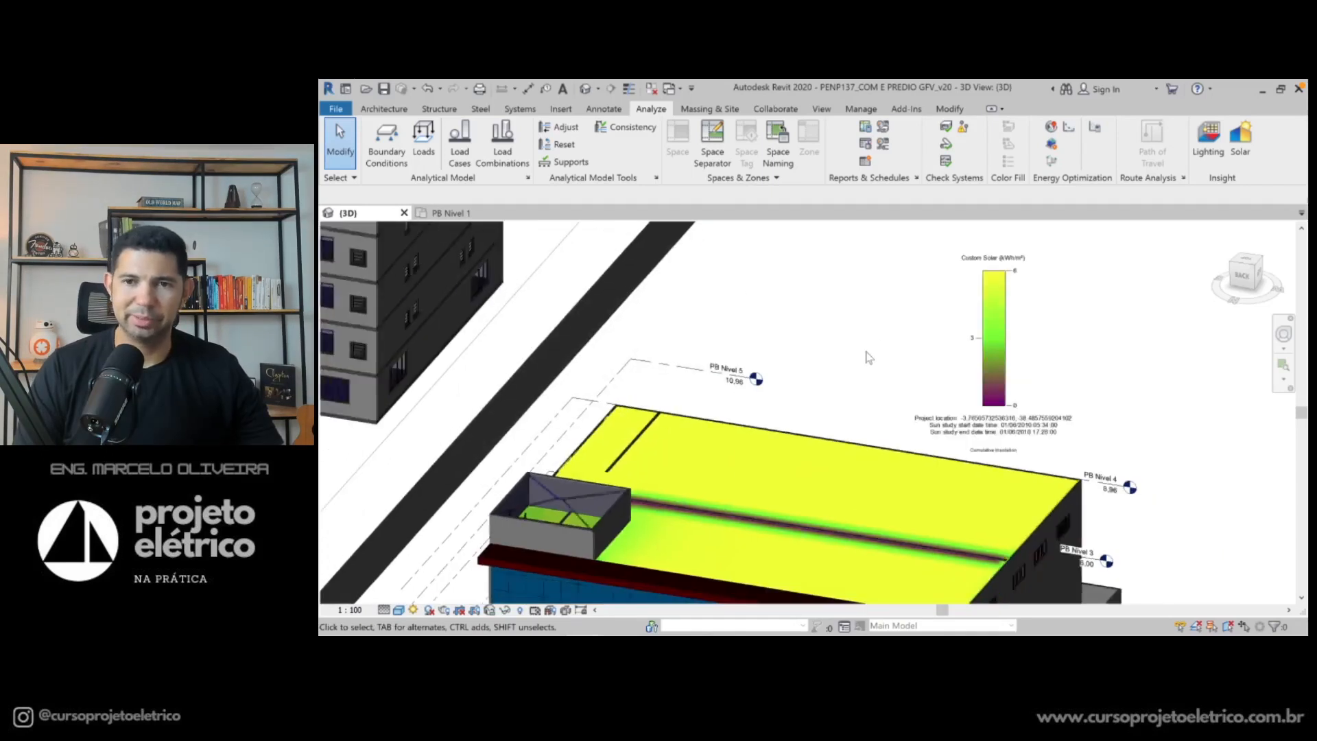
scroll(867, 358, down, 1)
middle_drag(867, 358, 820, 333)
scroll(826, 336, down, 2)
scroll(829, 336, down, 2)
middle_drag(824, 295, 818, 450)
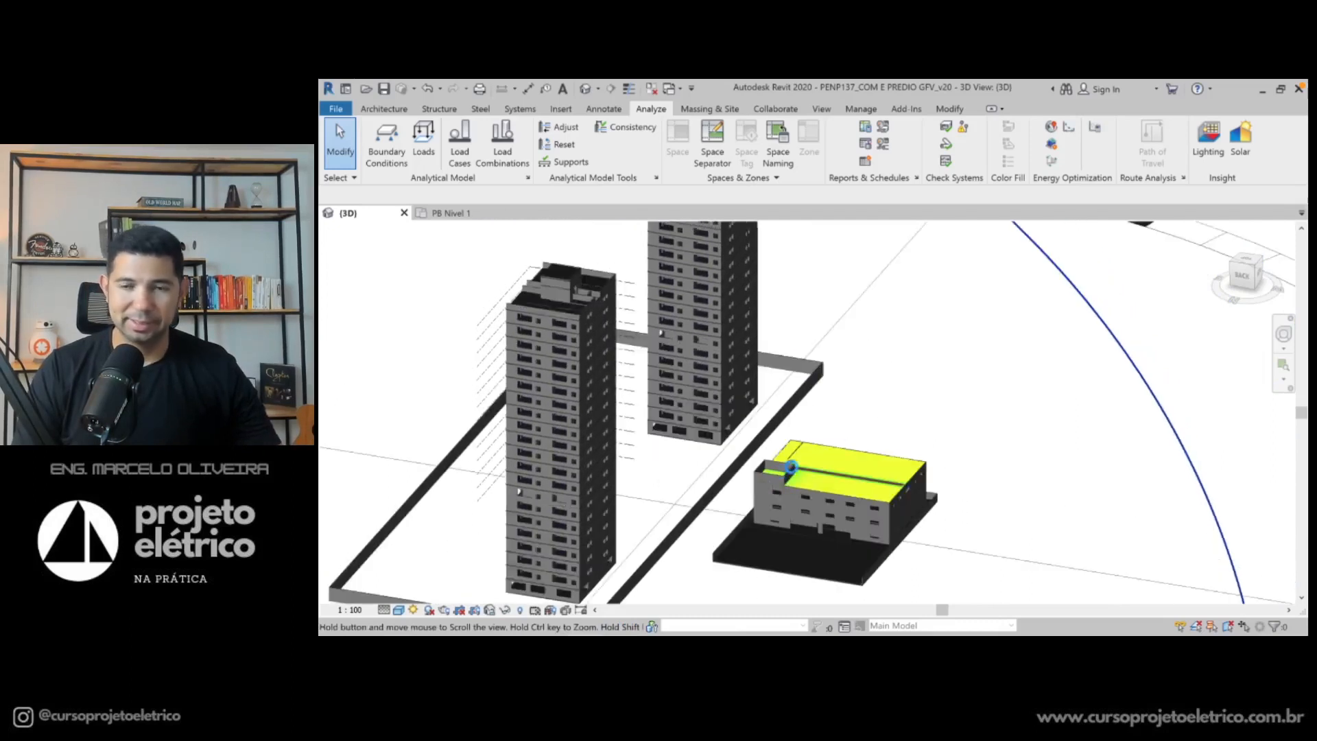
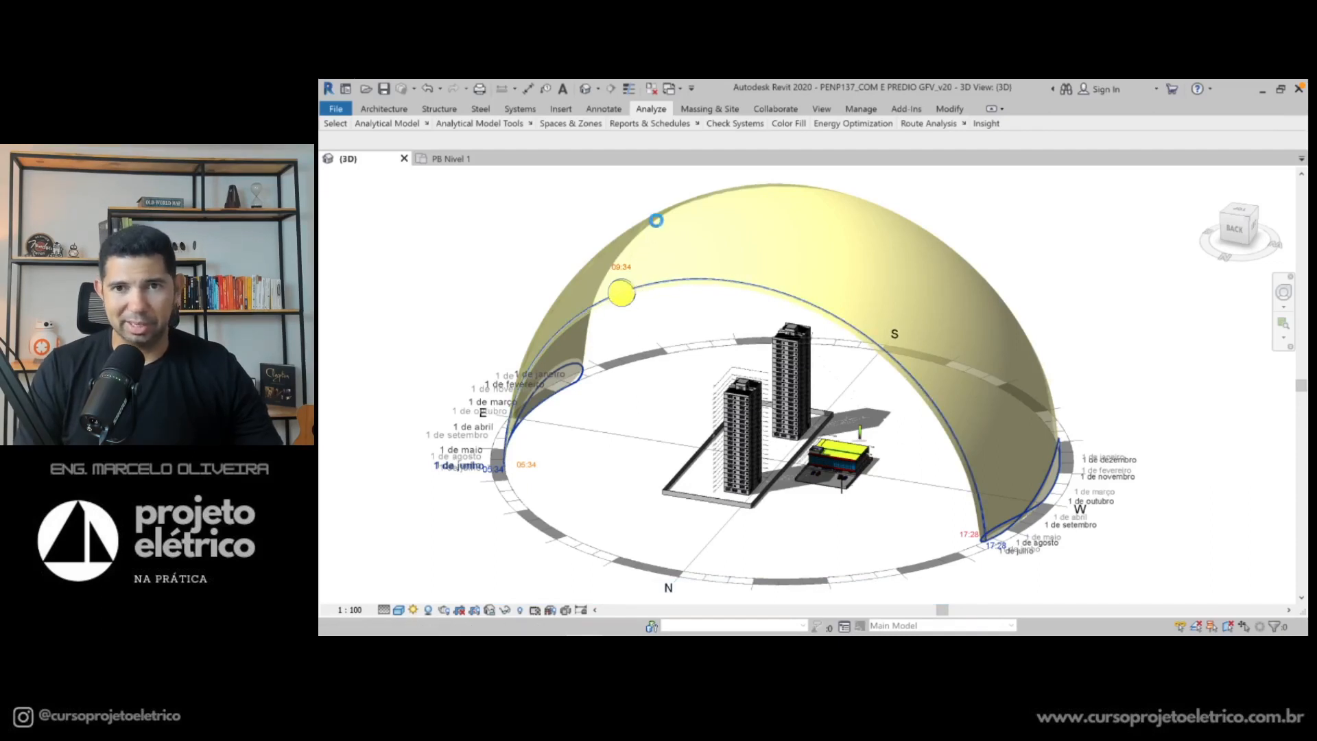
Move the sun along its 7 December path to 08:34 to compare the shadows on the analyzed roof
click(657, 222)
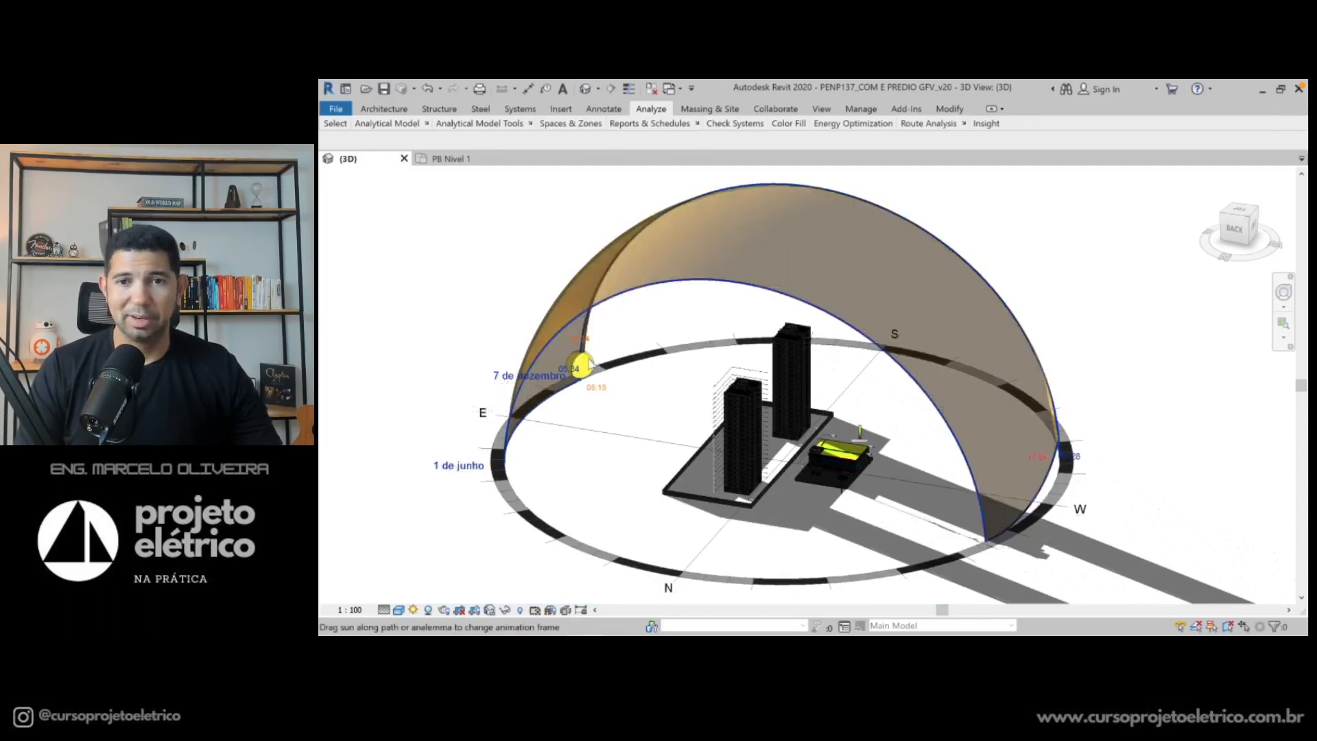
click(668, 219)
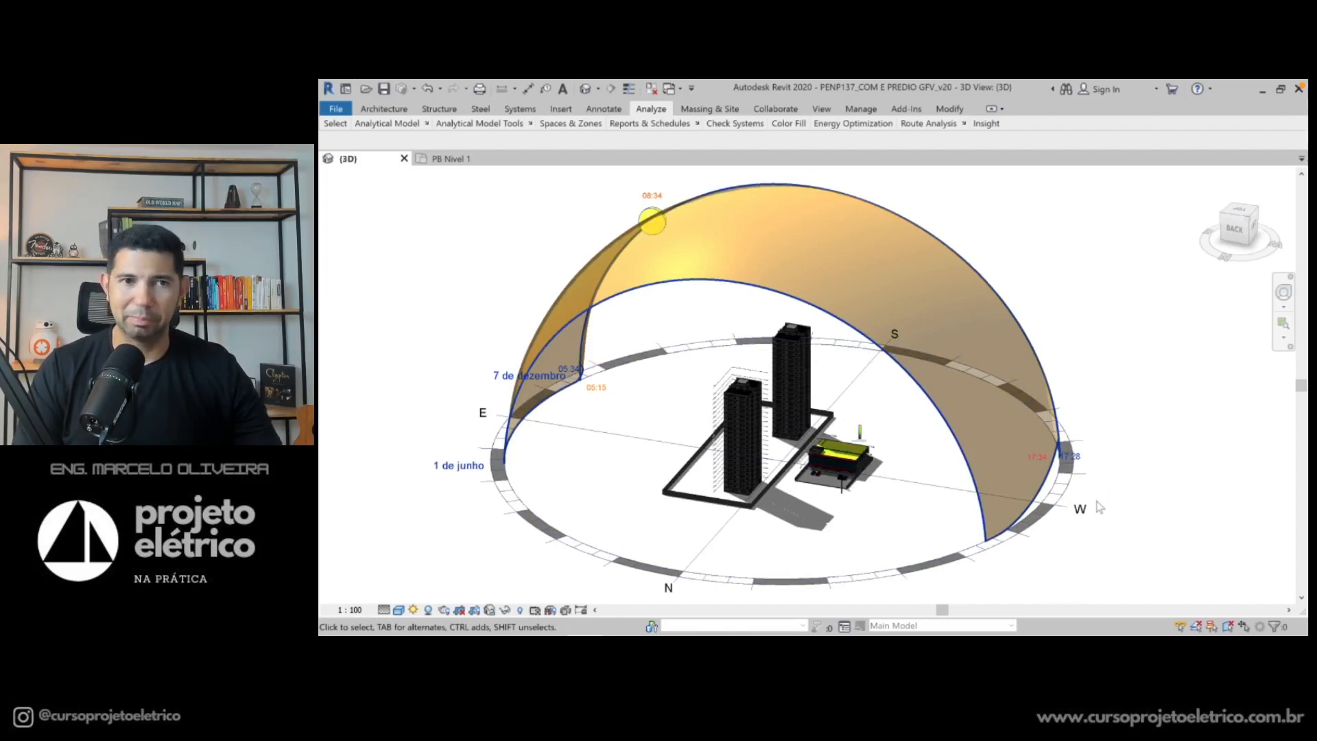
Examine the shadows on the low building's roof and its position relative to the towers and the sun path from several sides
scroll(827, 469, down, 1)
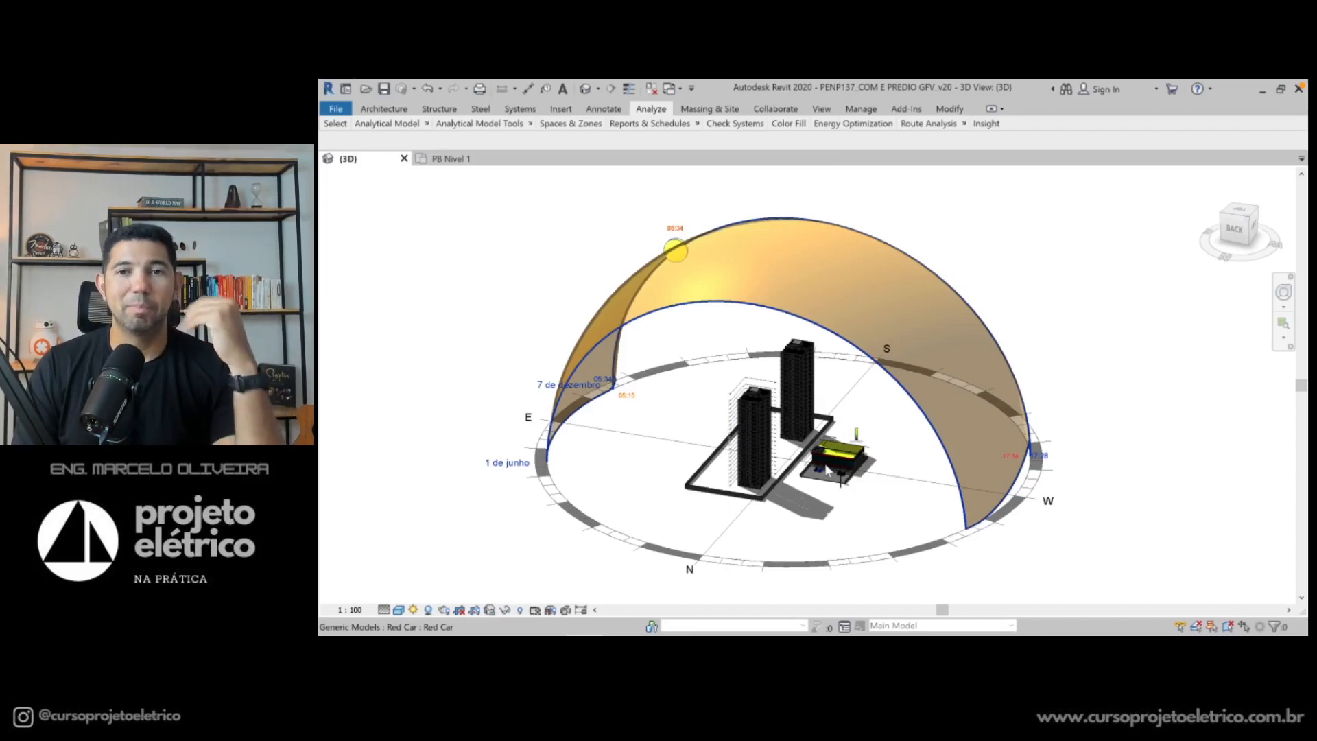
shift+middle_drag(827, 470, 771, 455)
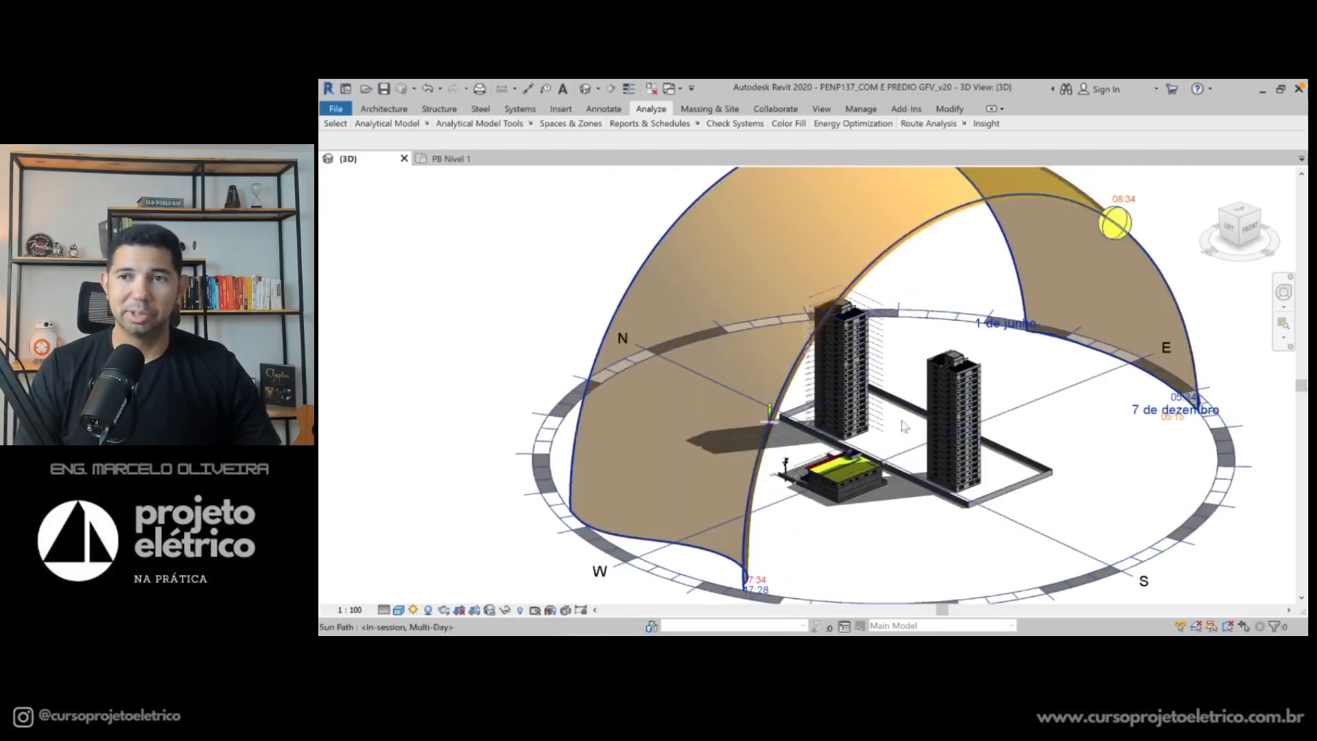
middle_drag(948, 285, 920, 309)
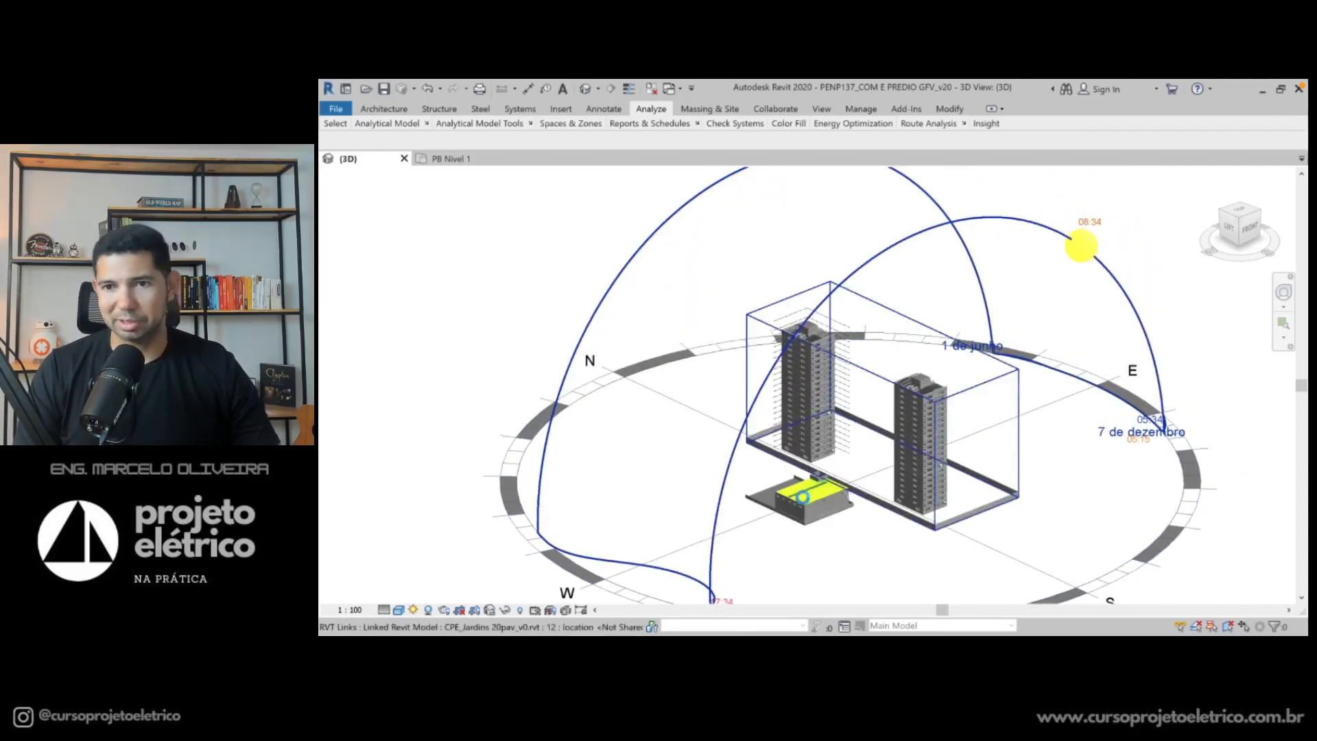
scroll(812, 500, up, 1)
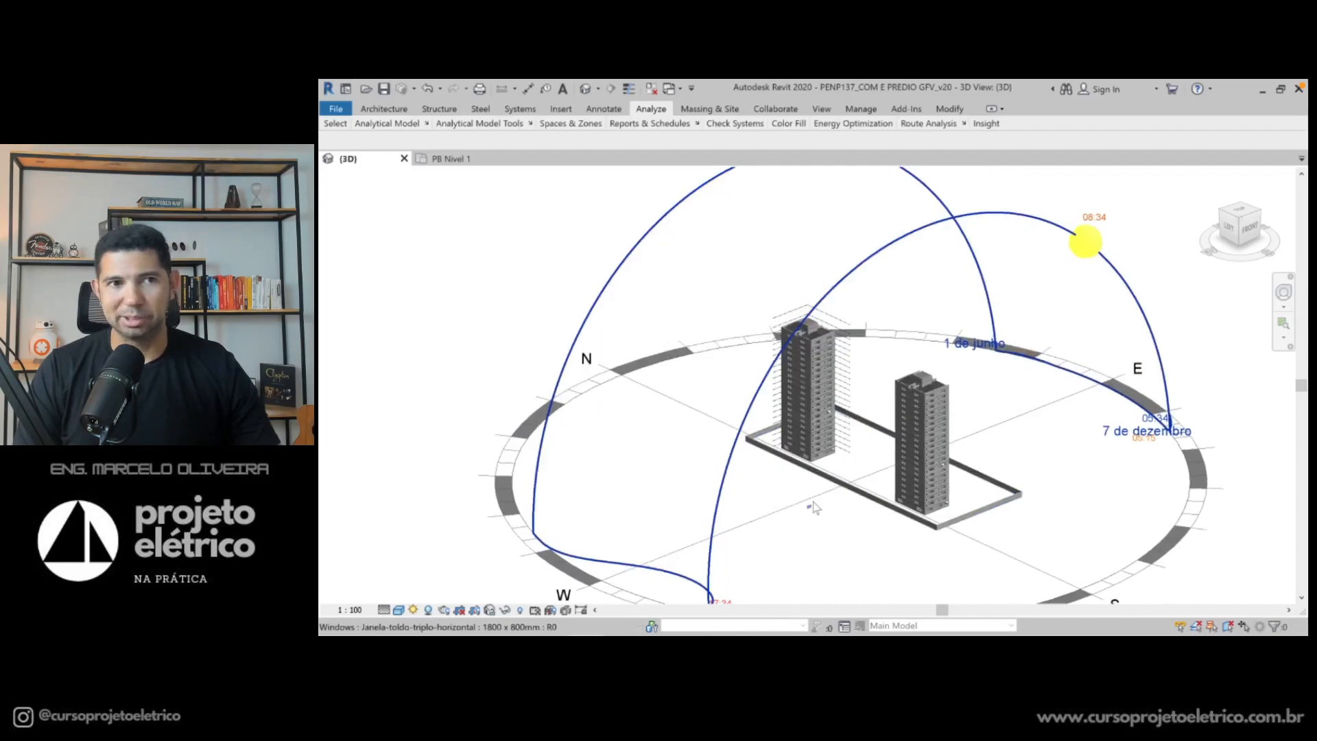
scroll(813, 507, up, 5)
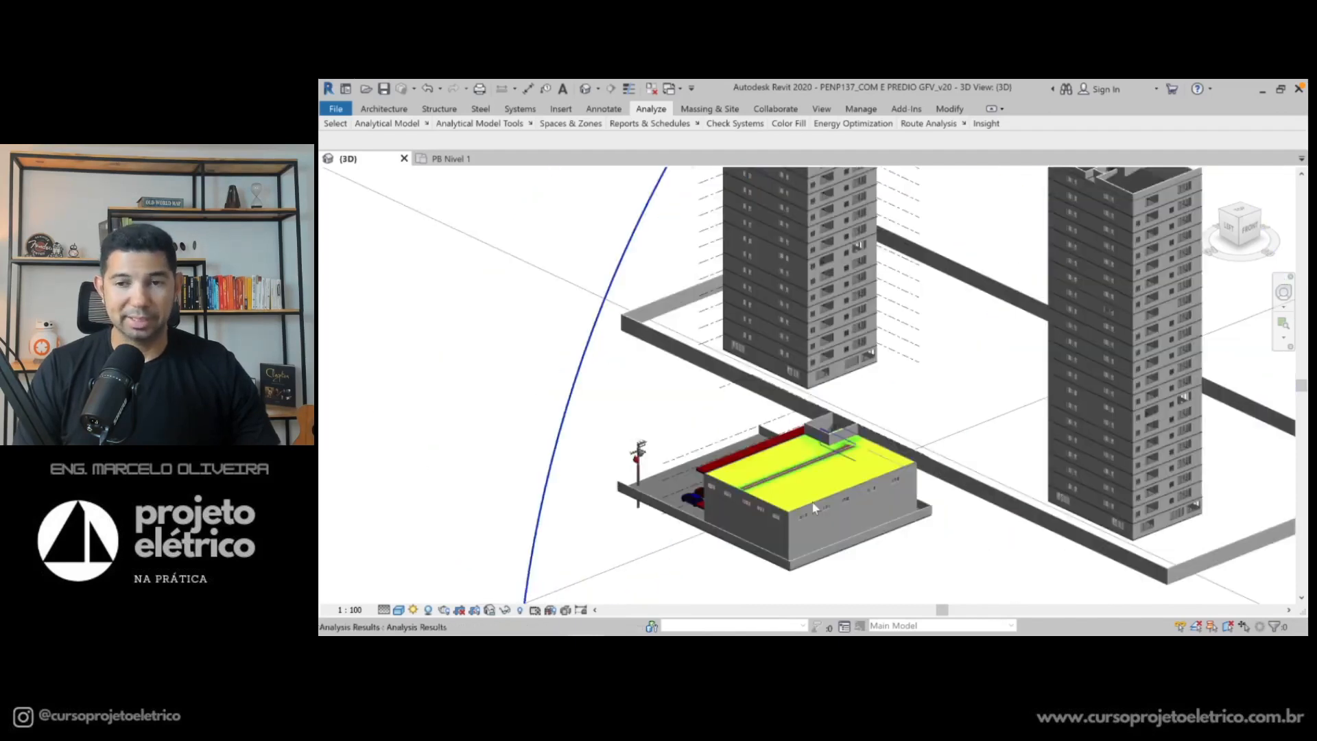
scroll(813, 507, up, 2)
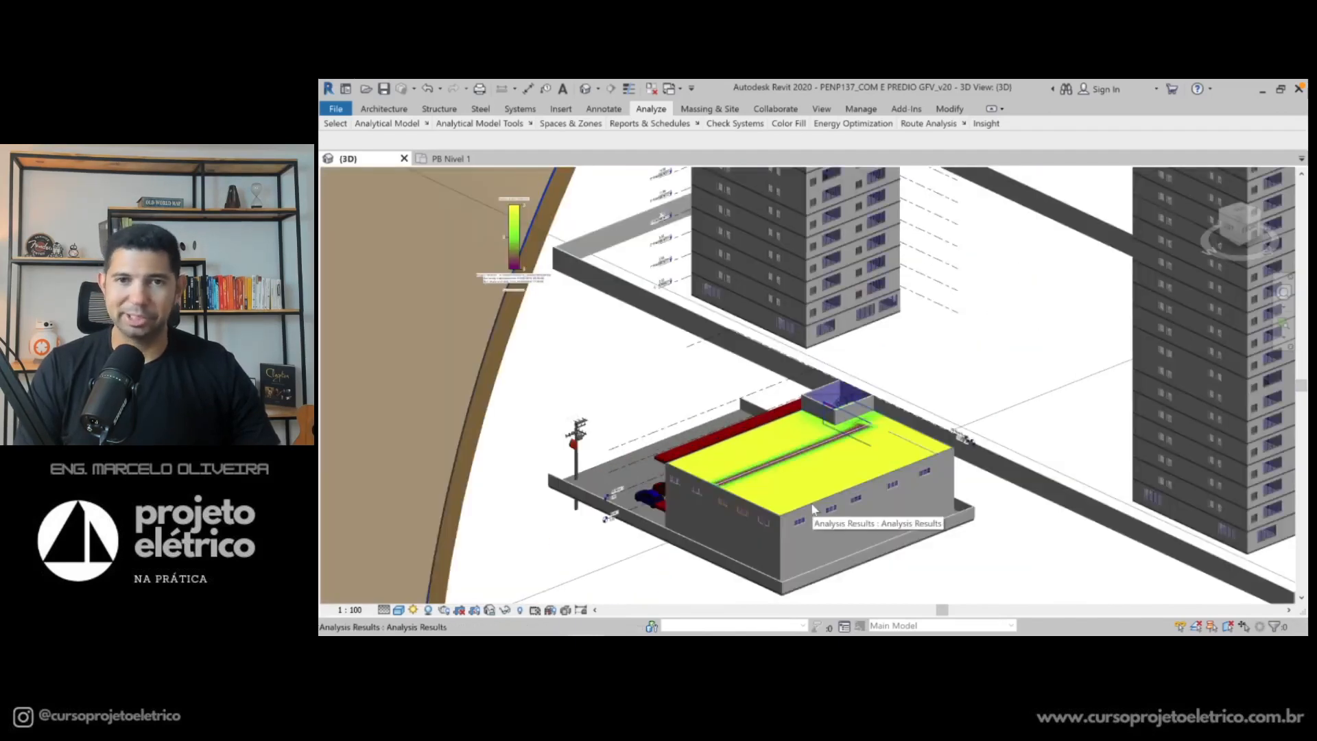
scroll(813, 508, up, 1)
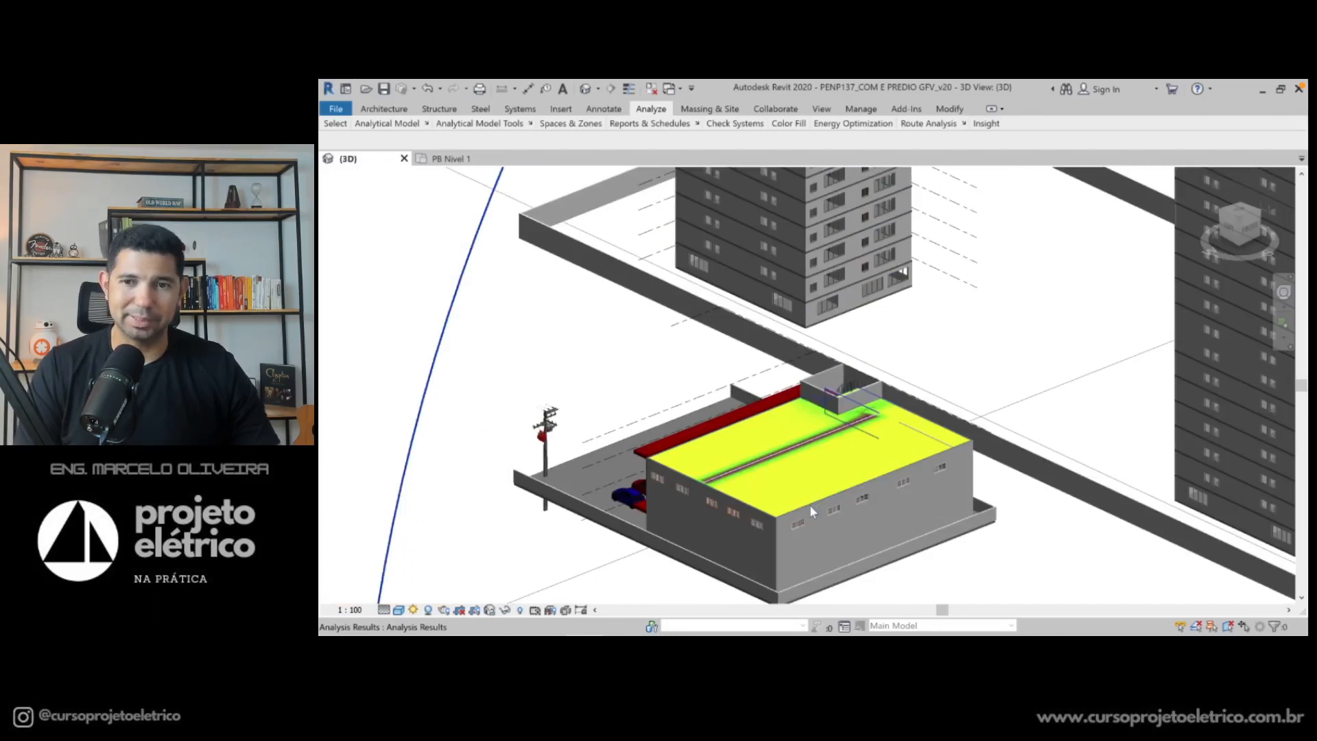
scroll(811, 511, up, 1)
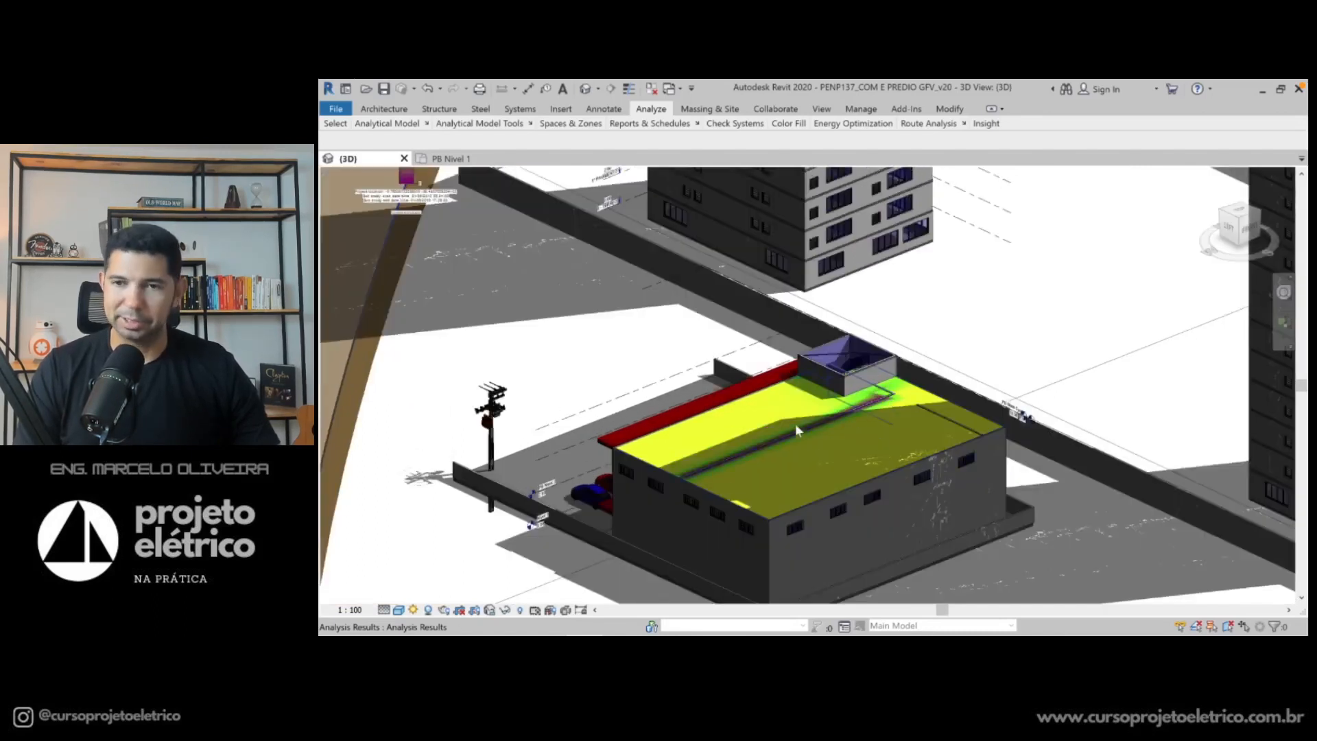
scroll(902, 307, down, 3)
scroll(903, 307, down, 3)
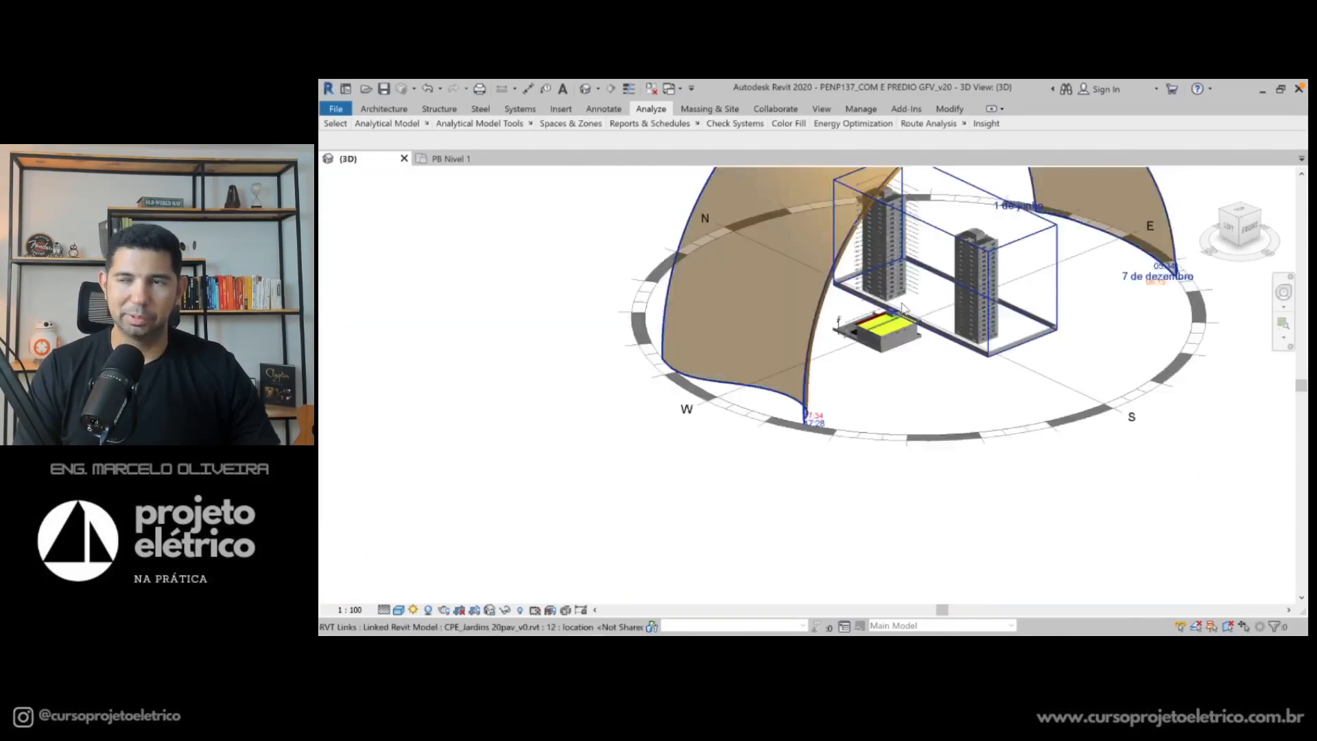
mouse_move(850, 415)
middle_down()
mouse_move(859, 426)
mouse_move(804, 459)
mouse_move(812, 428)
middle_up()
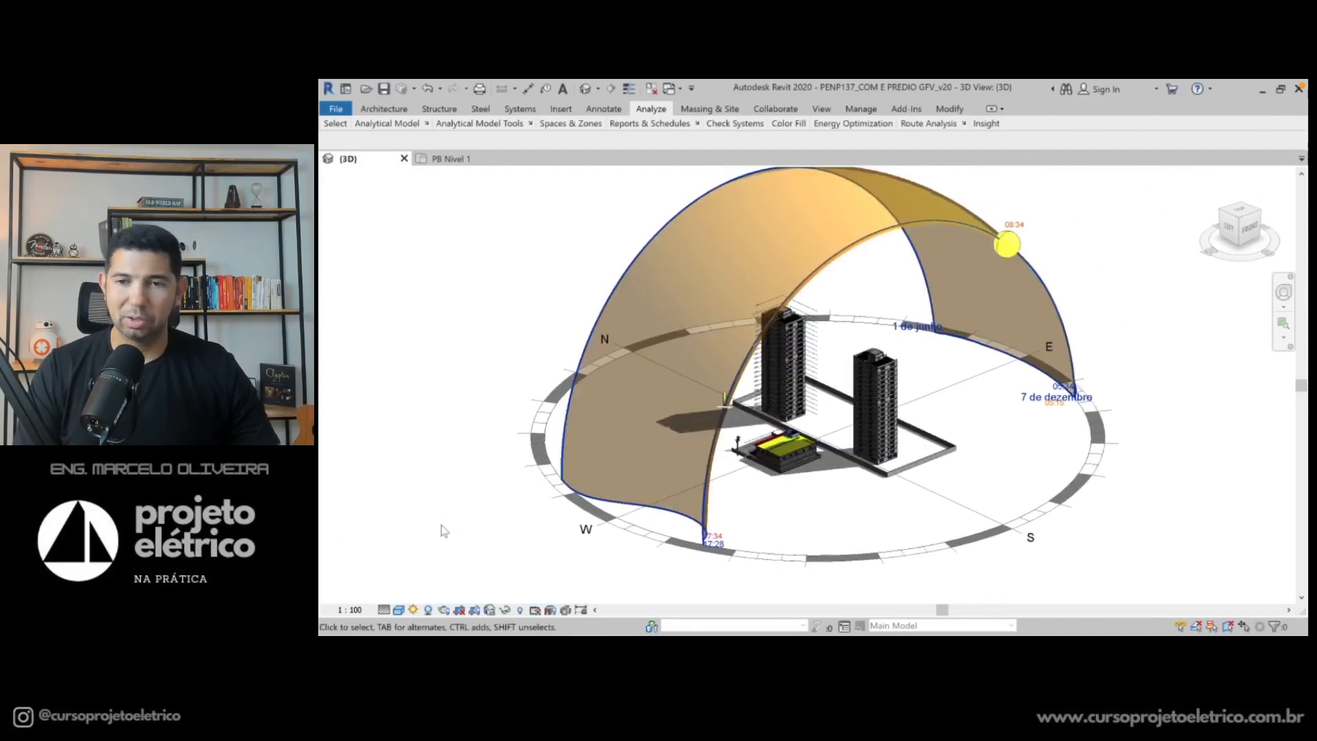
Turn off the sun path and the shadows in the 3D view, leaving the colored roof in close view
click(413, 610)
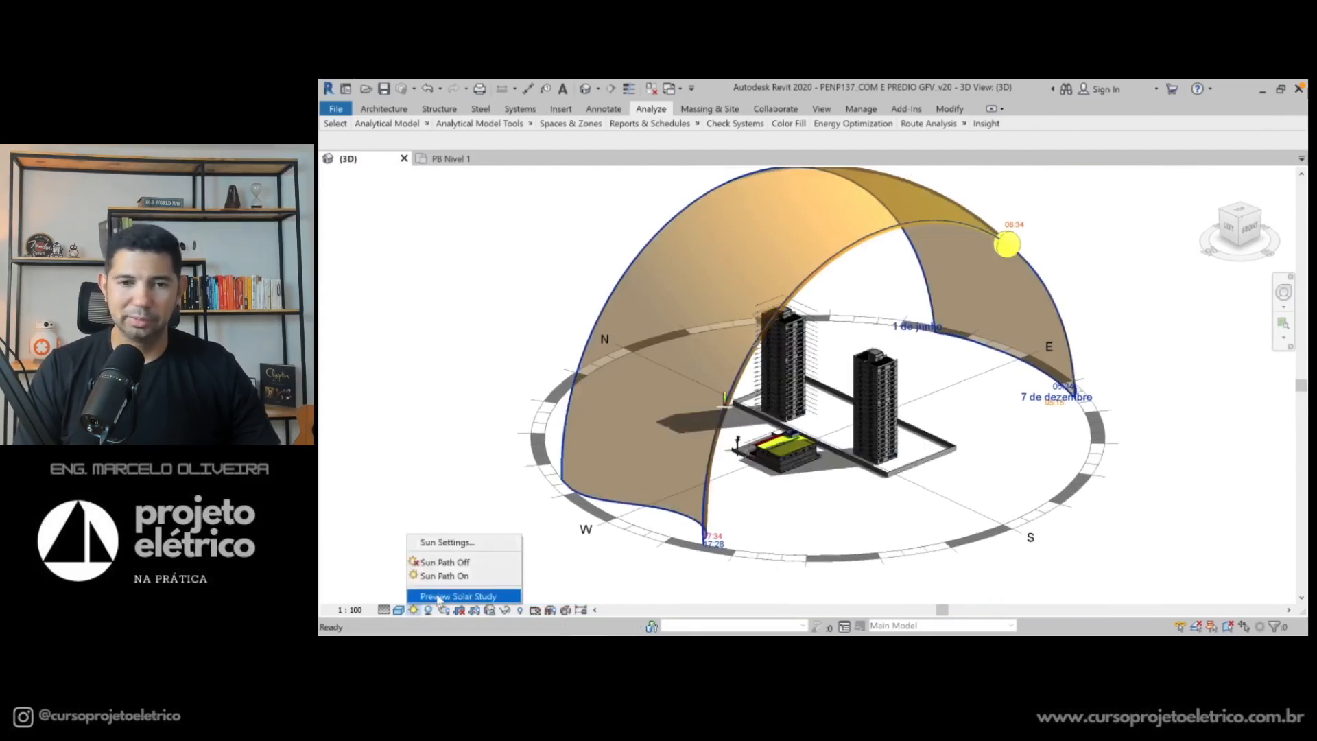
click(463, 563)
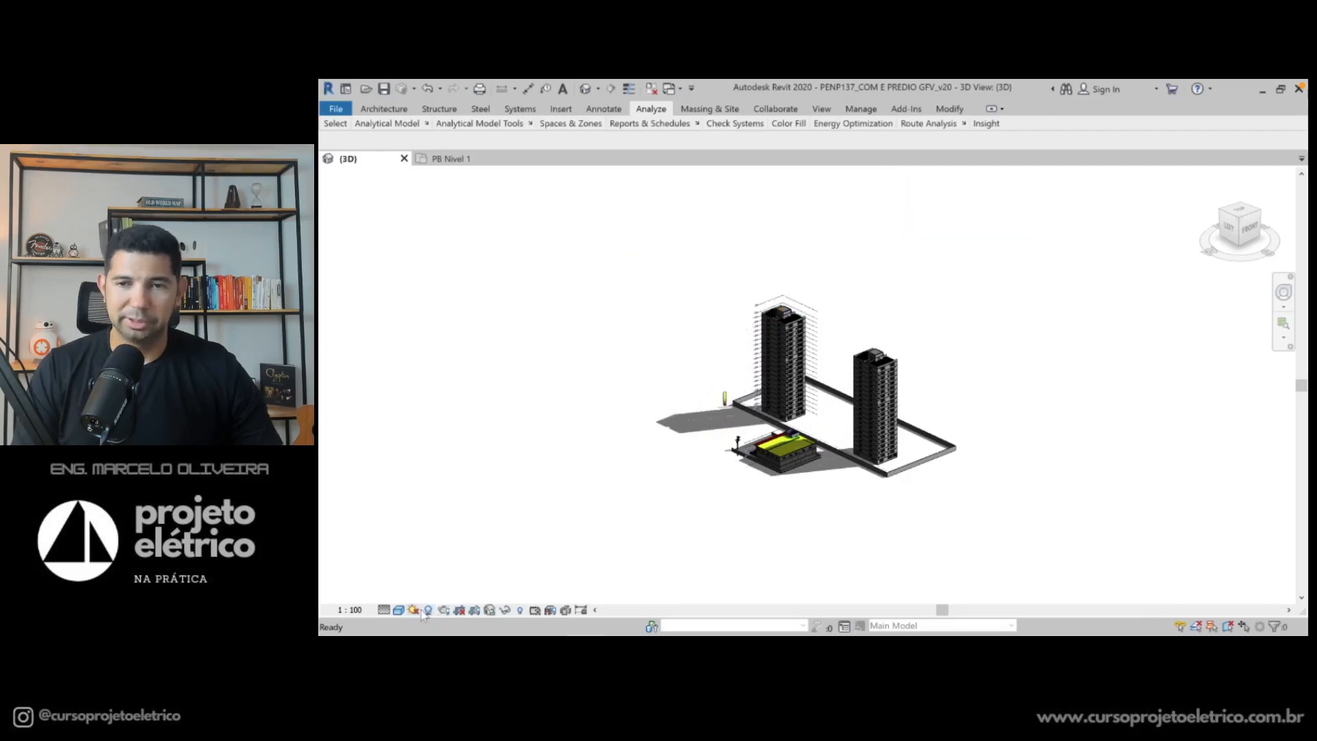
shift+middle_drag(686, 535, 1044, 526)
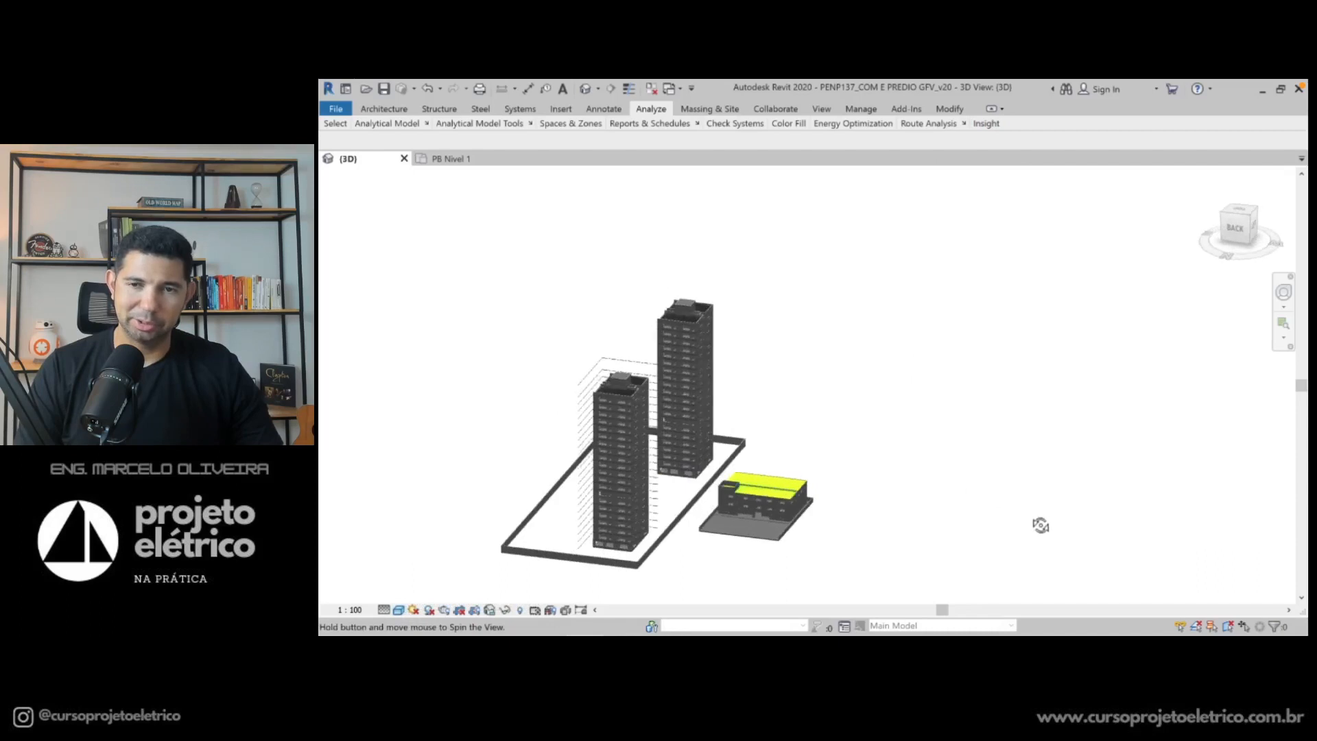
scroll(755, 518, down, 3)
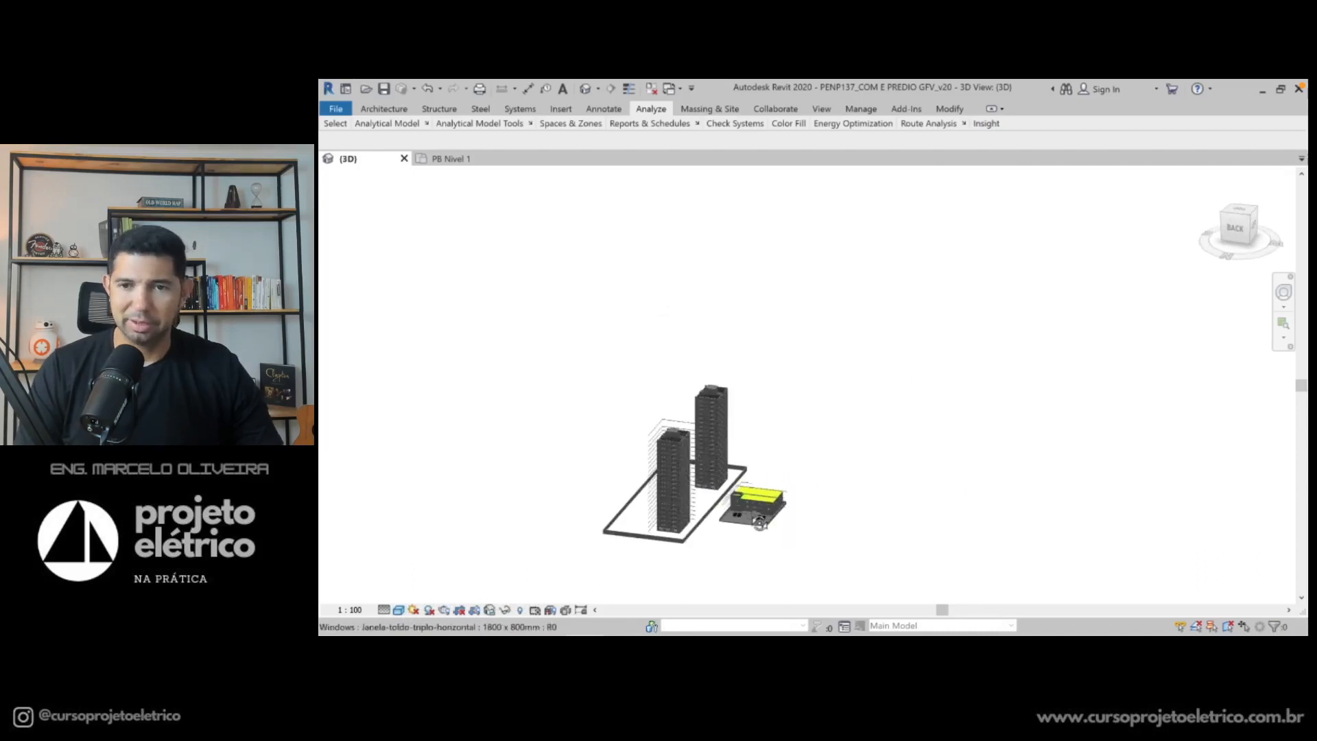
scroll(756, 510, up, 3)
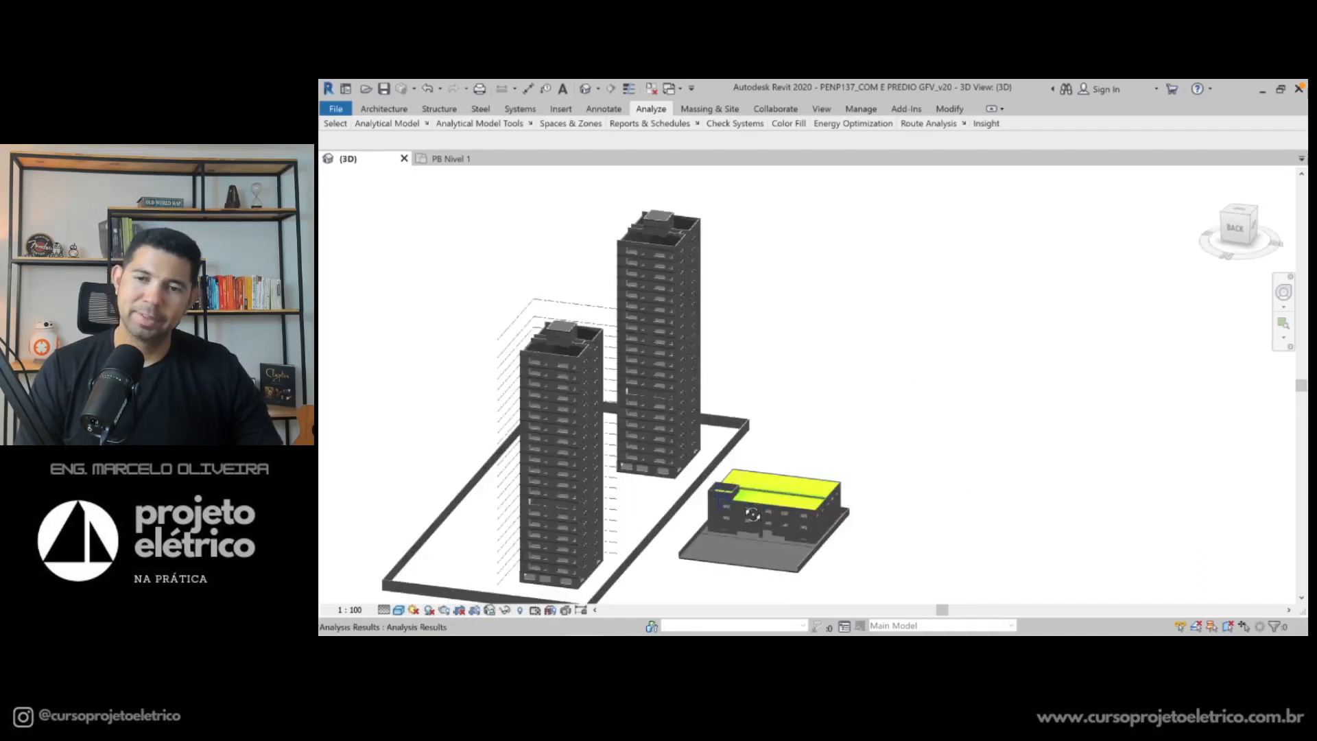
scroll(781, 470, up, 3)
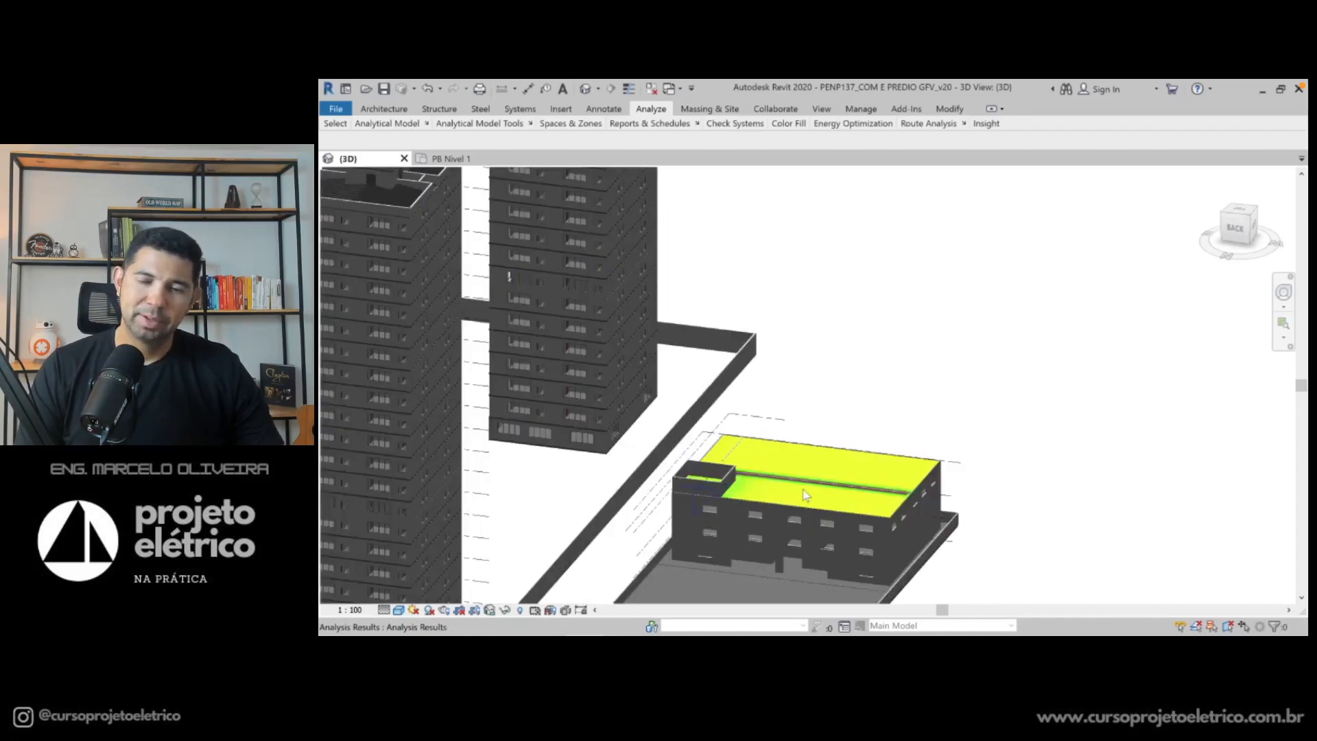
scroll(782, 470, up, 3)
Display the Properties palette beside the 3D view
click(822, 110)
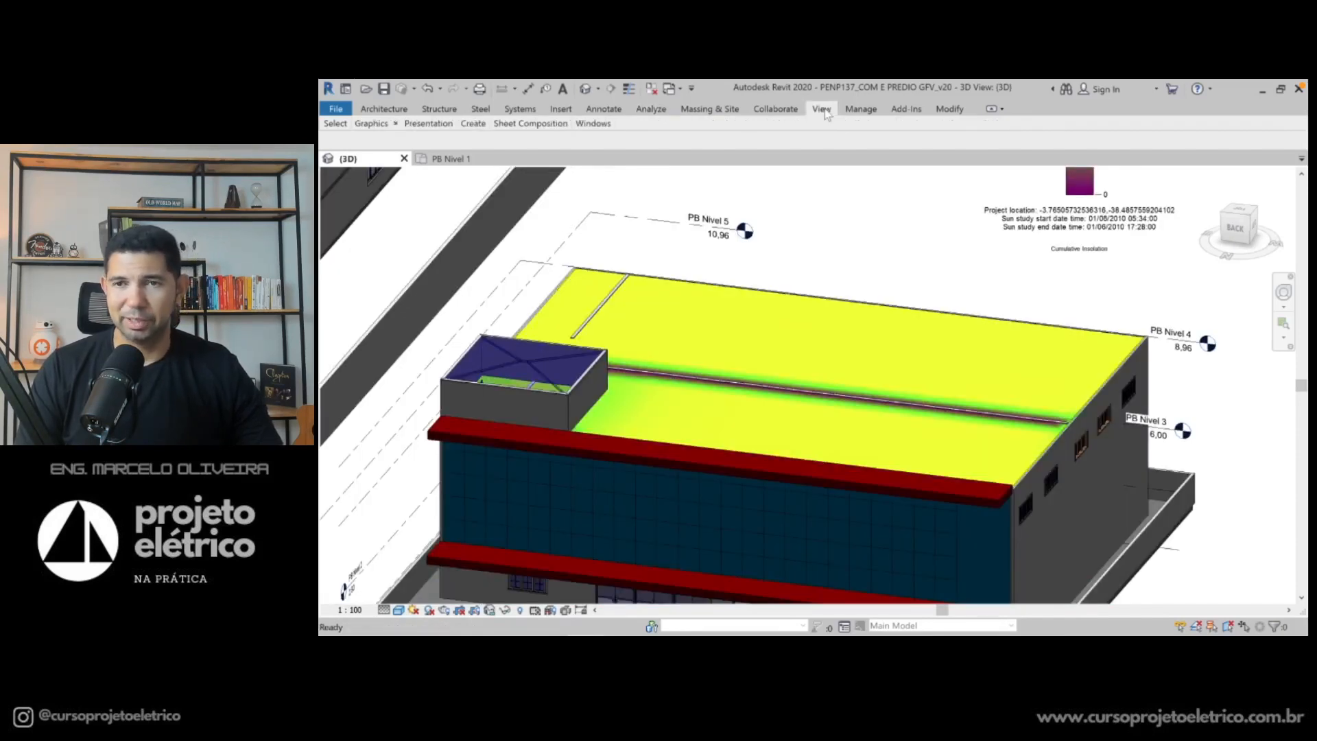
click(861, 109)
click(831, 110)
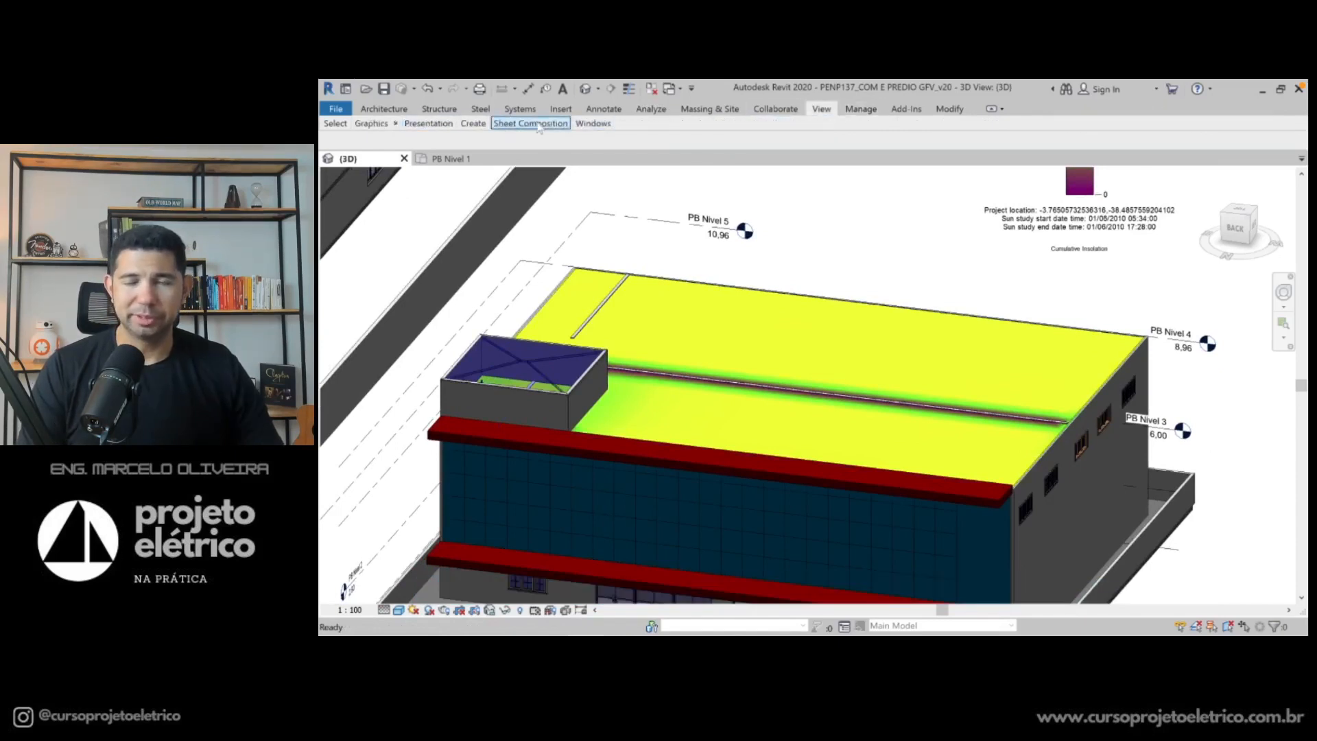
mouse_move(595, 127)
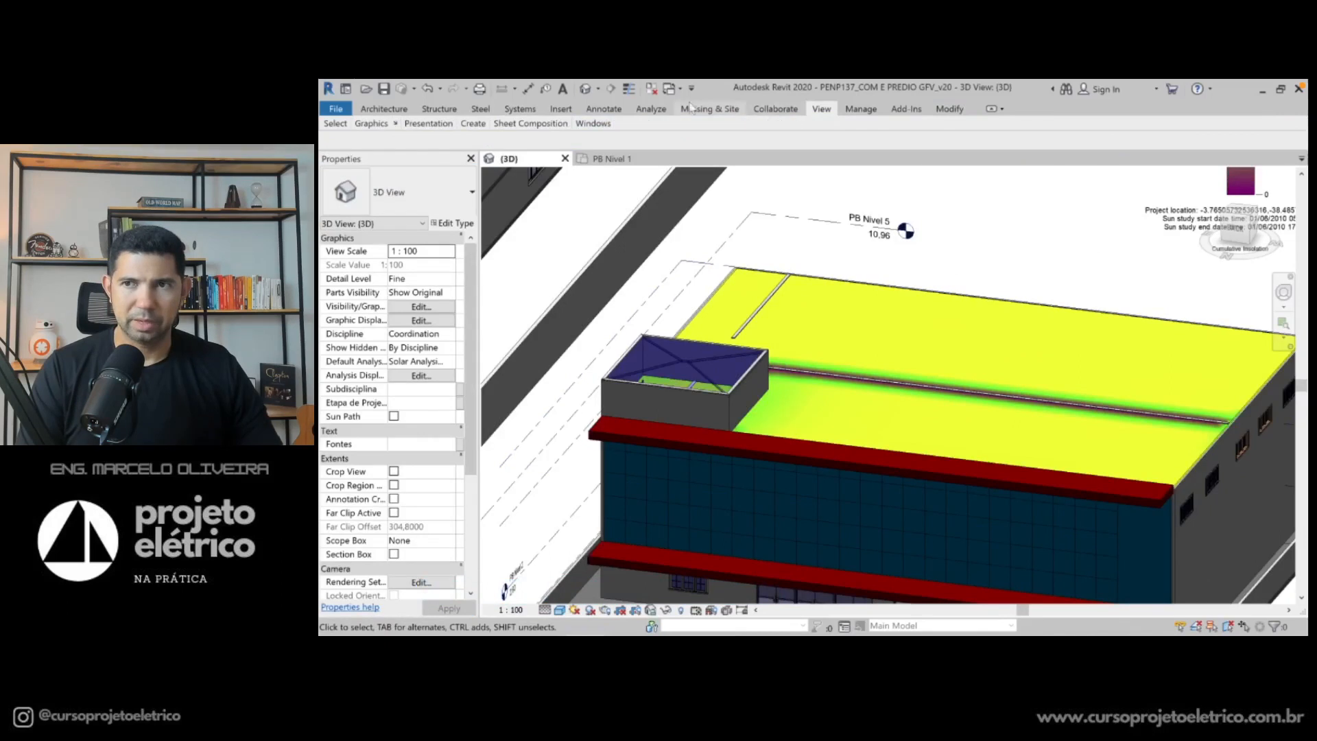
Start placing electrical equipment, search the types for "foto" and choose Painéis Fotovoltaicos 60 células
click(520, 108)
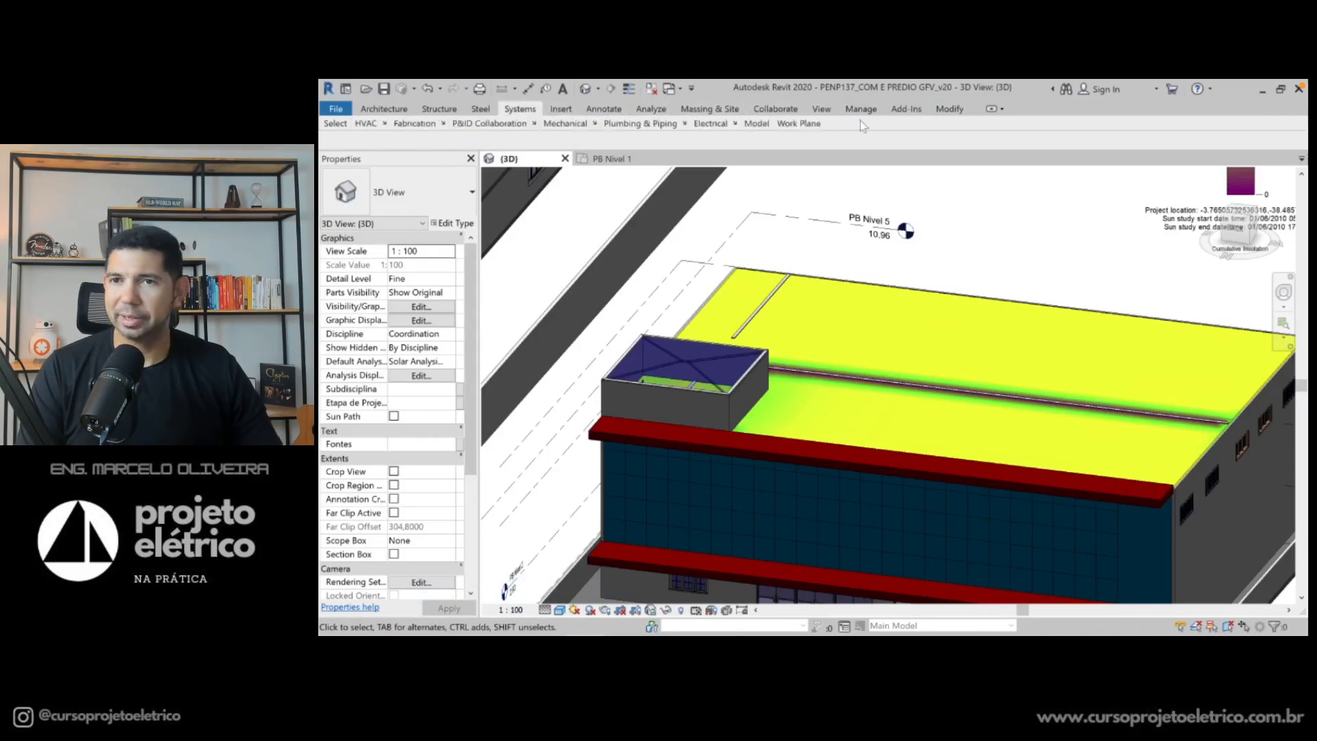
mouse_move(711, 125)
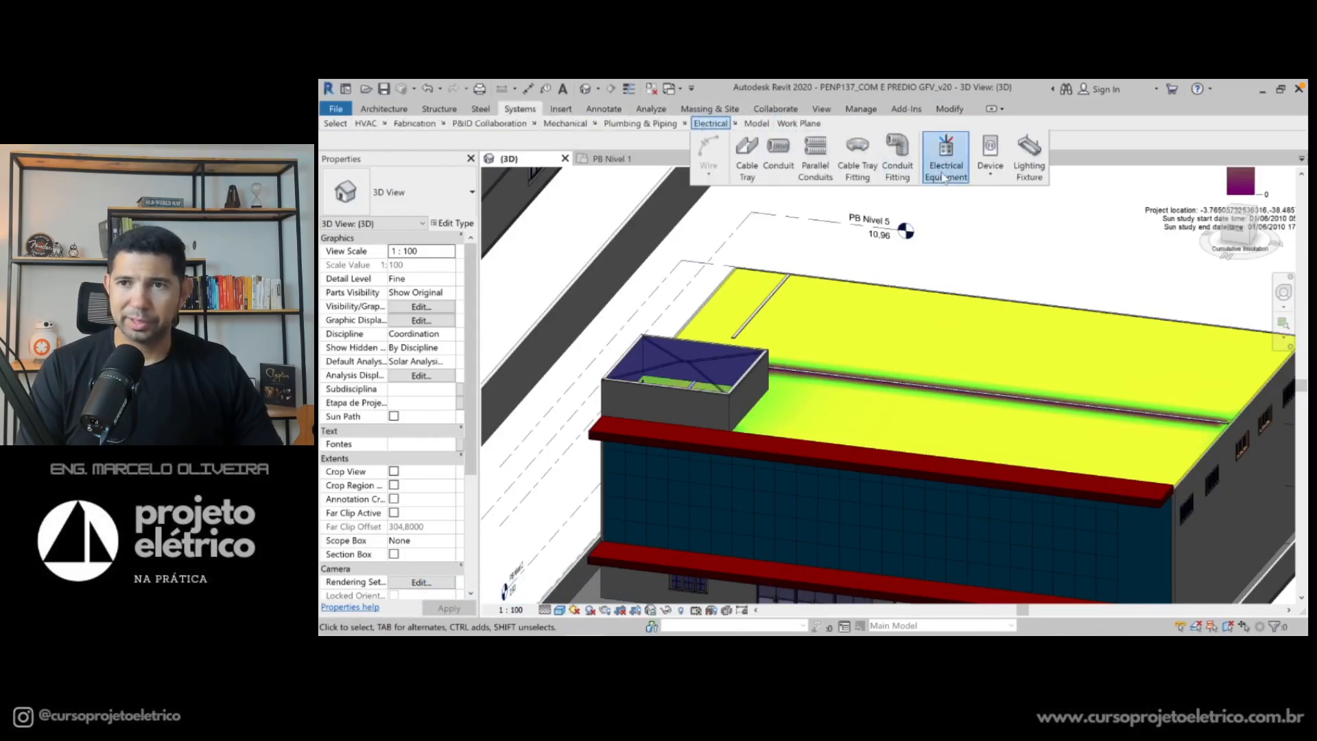
click(944, 171)
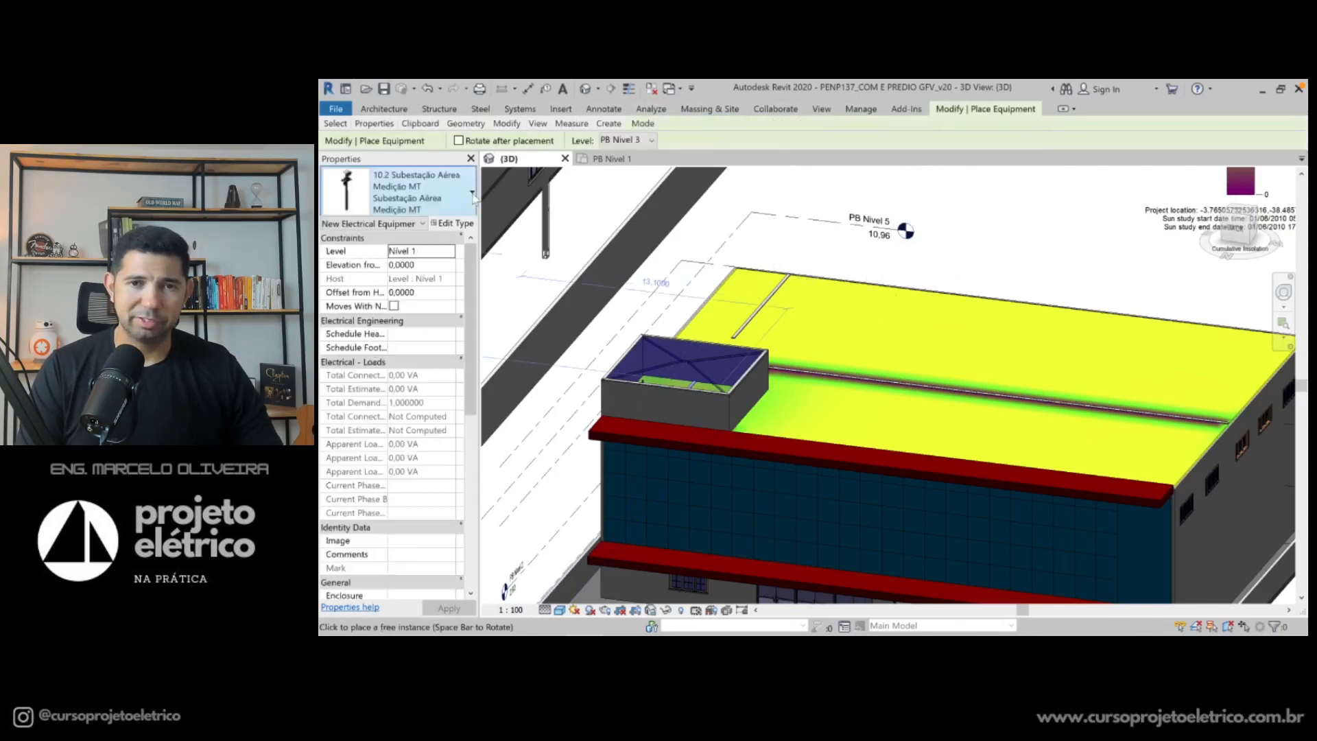
click(473, 194)
click(467, 197)
click(466, 197)
text(foto)
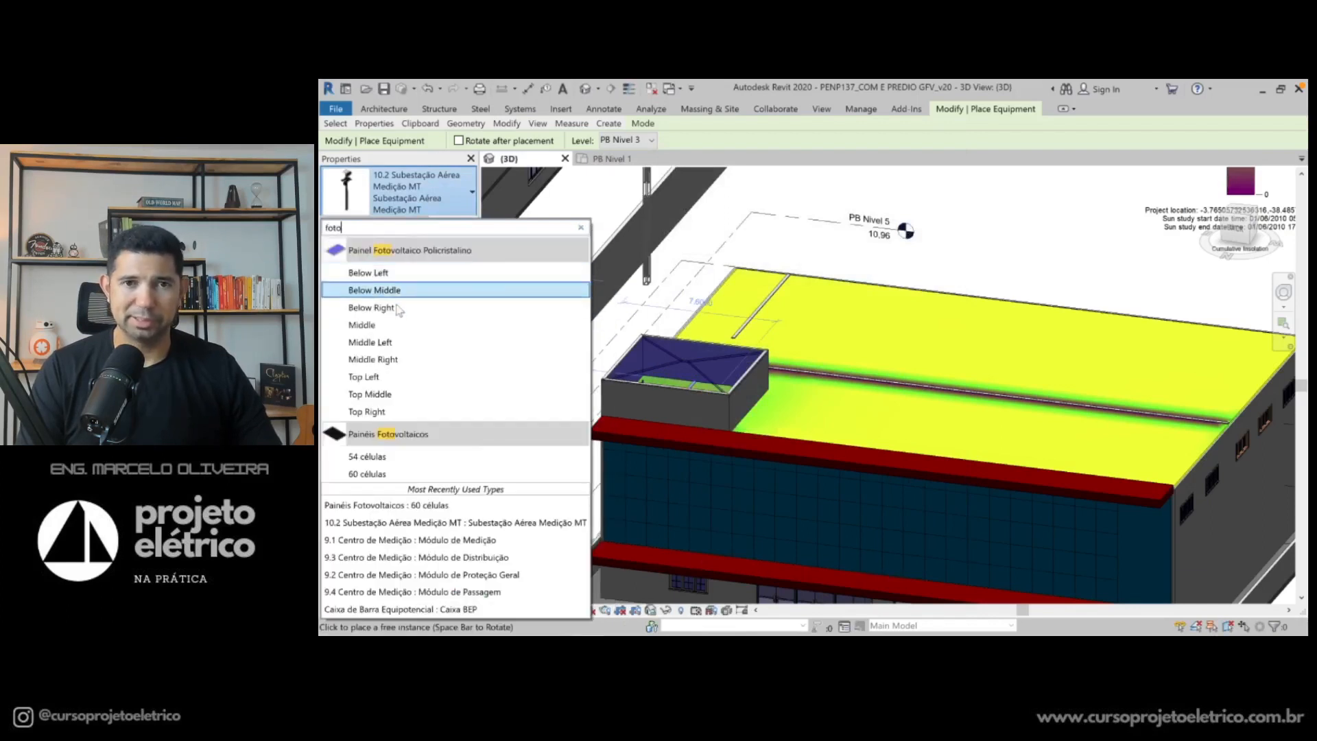
click(368, 473)
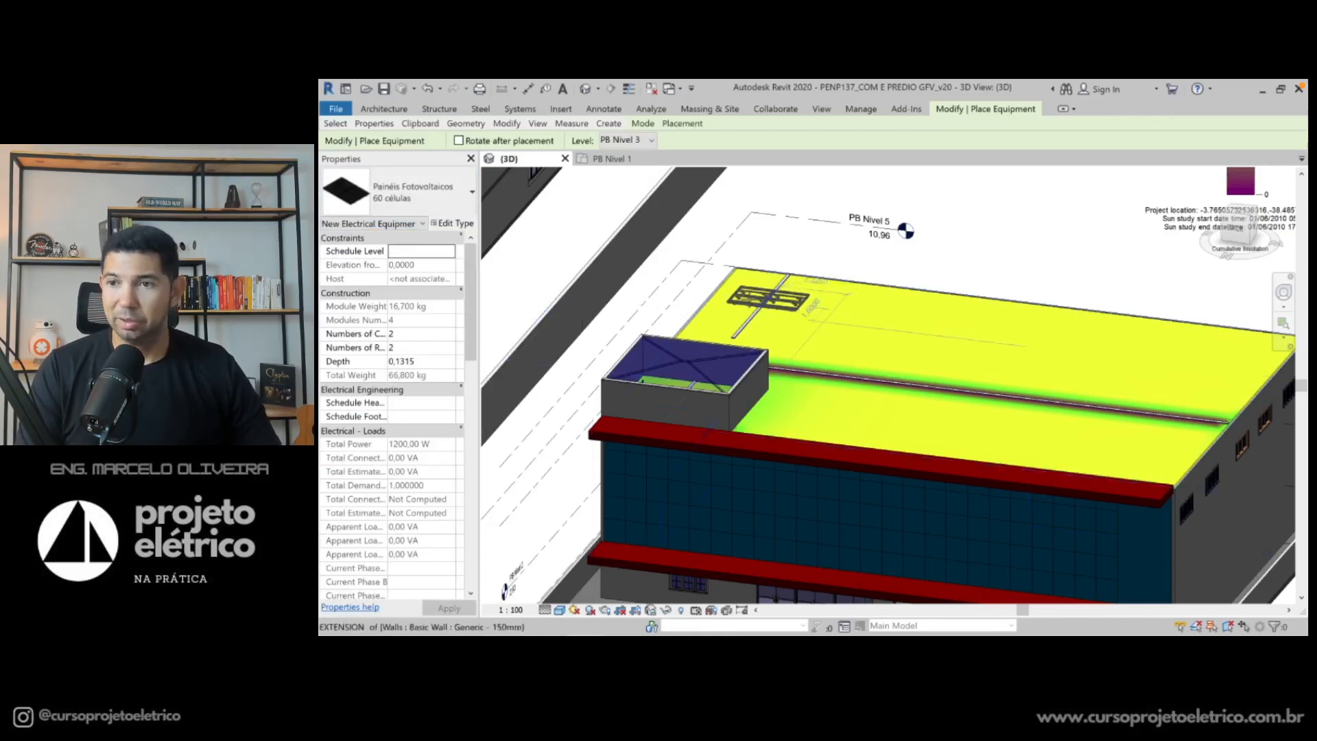
Place one photovoltaic panel in the roof's rear corner strip behind the low wall and another beside the raised stair enclosure
click(749, 293)
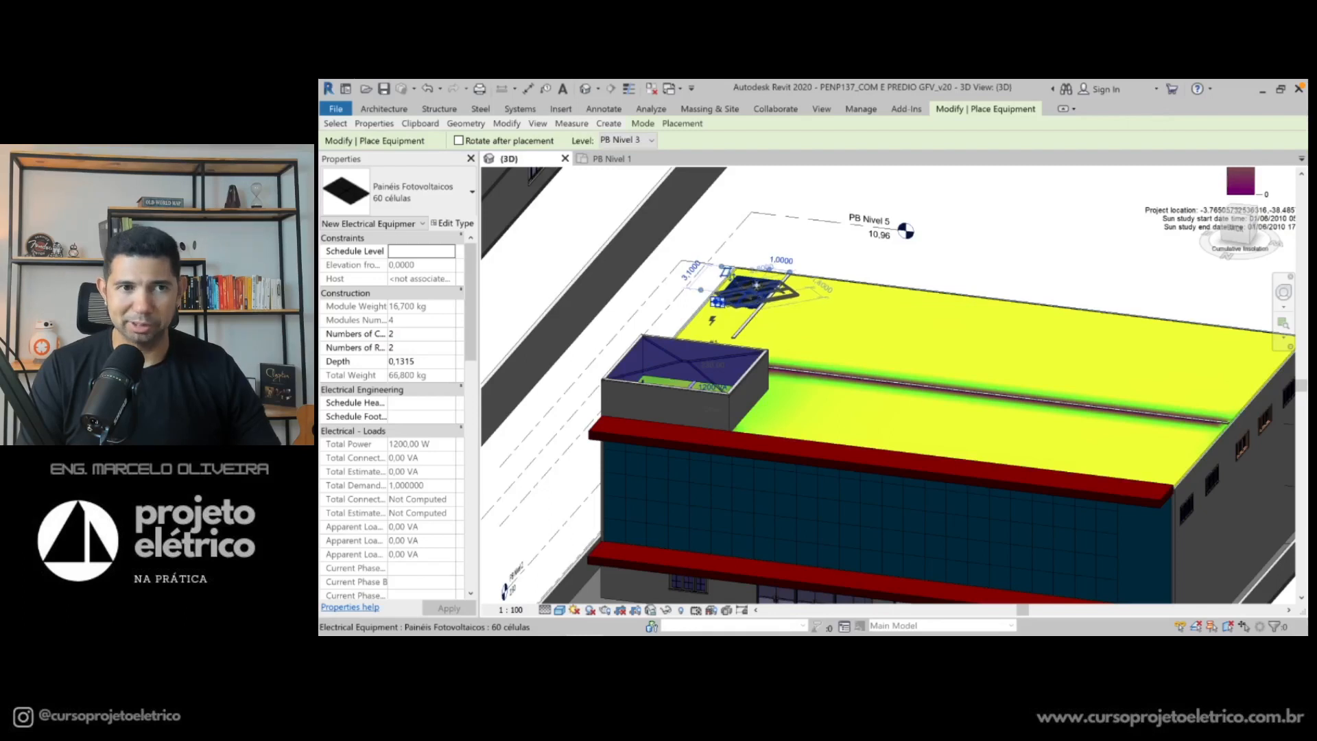
scroll(756, 297, down, 2)
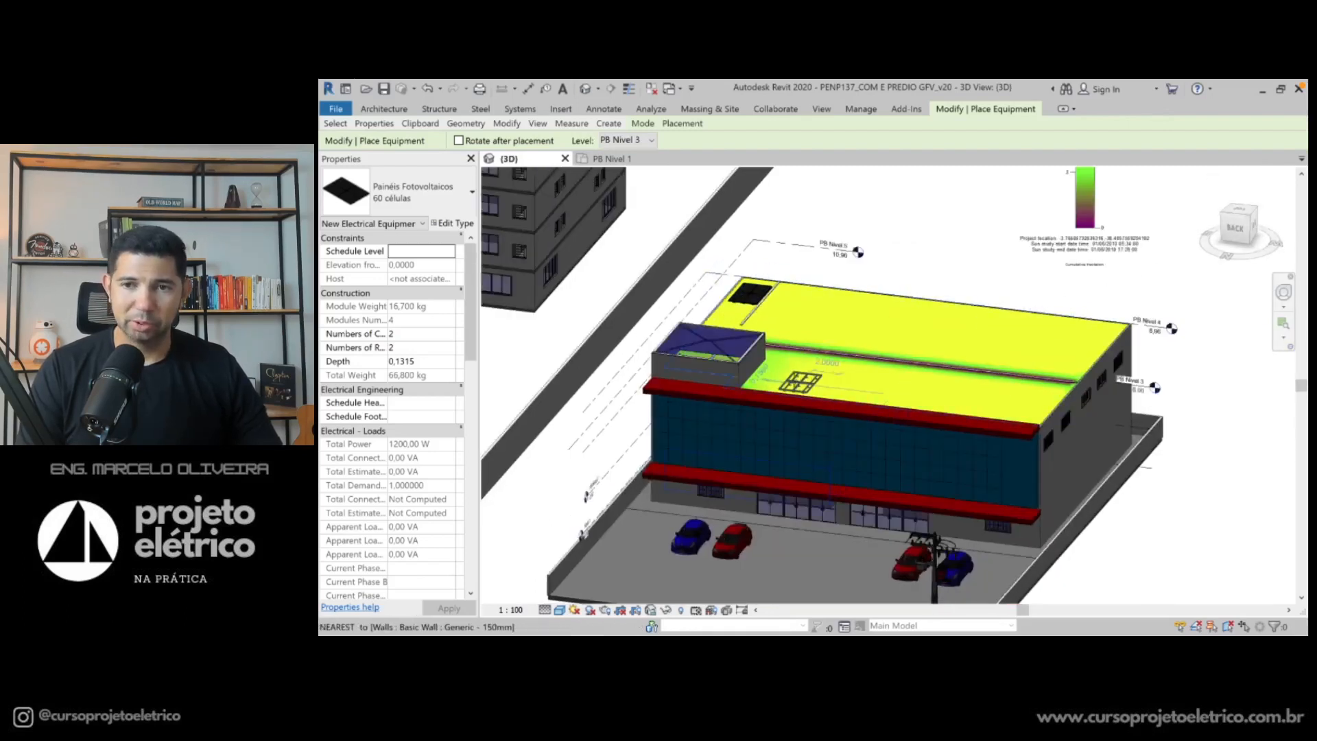
scroll(789, 381, down, 1)
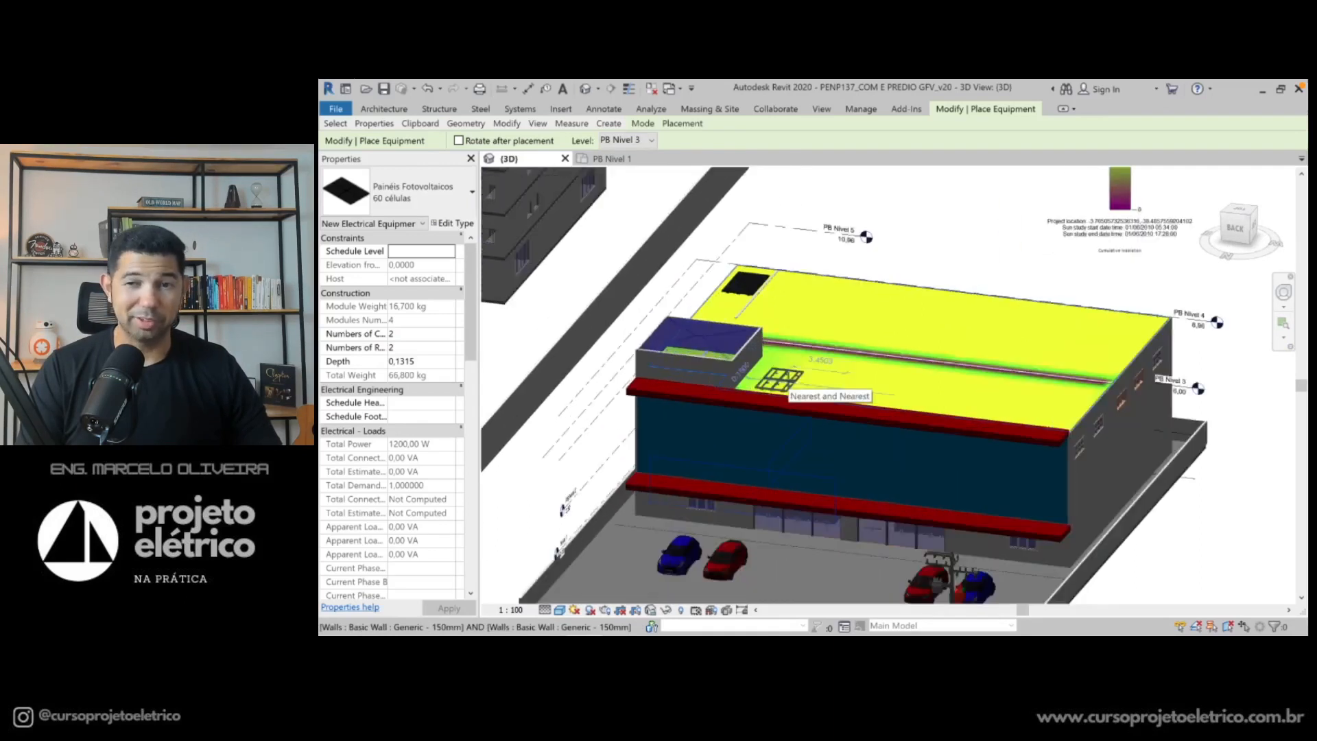
scroll(789, 380, up, 2)
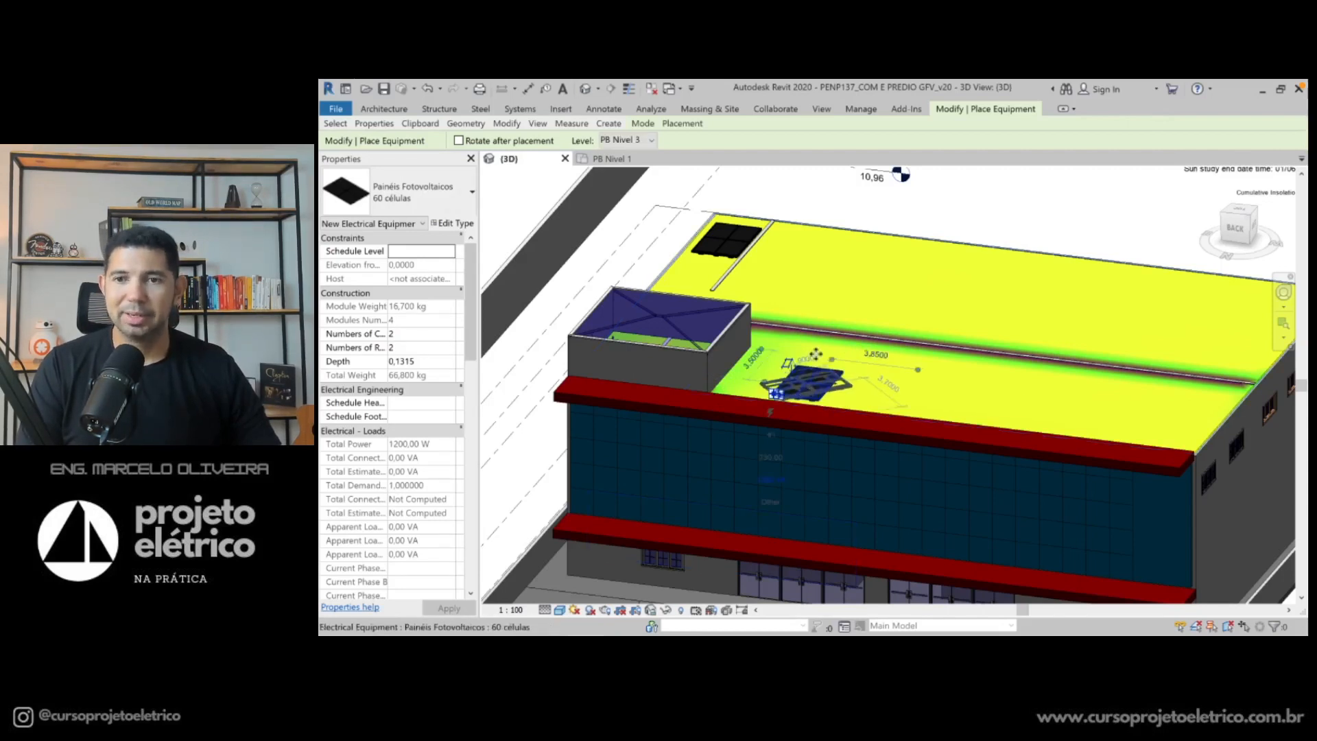
click(808, 388)
key(Escape)
key(Escape)
Check the two placed photovoltaic panels from other sides, and set the 3D view to look straight down on the low building's roof
shift+middle_drag(830, 368, 674, 369)
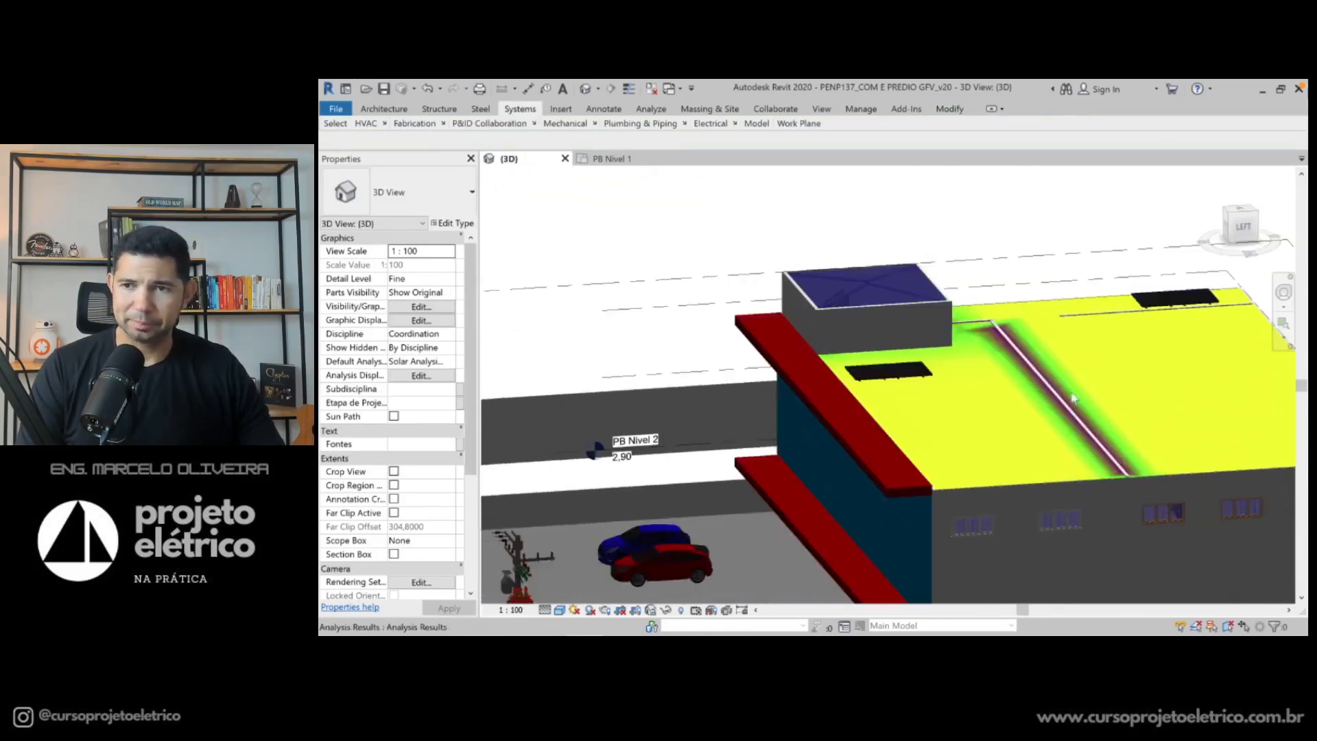
shift+middle_drag(1125, 395, 1014, 384)
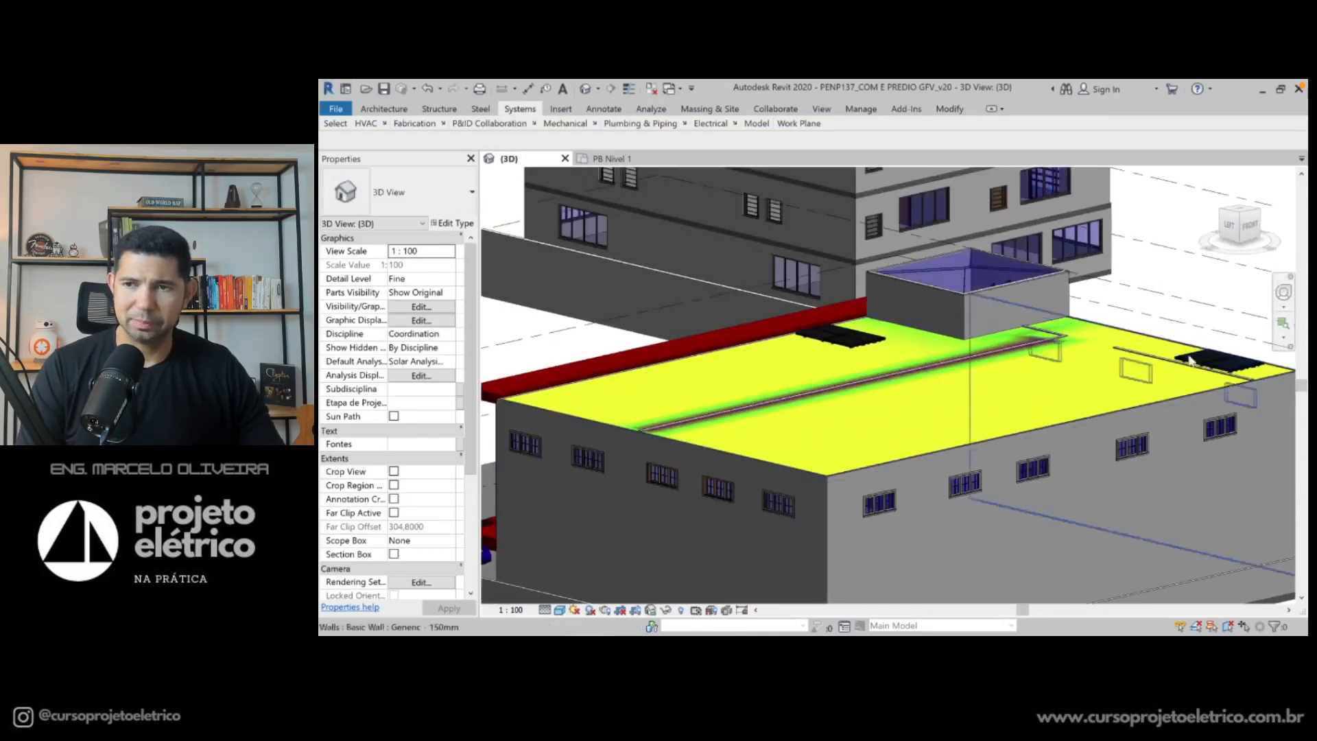
click(1239, 211)
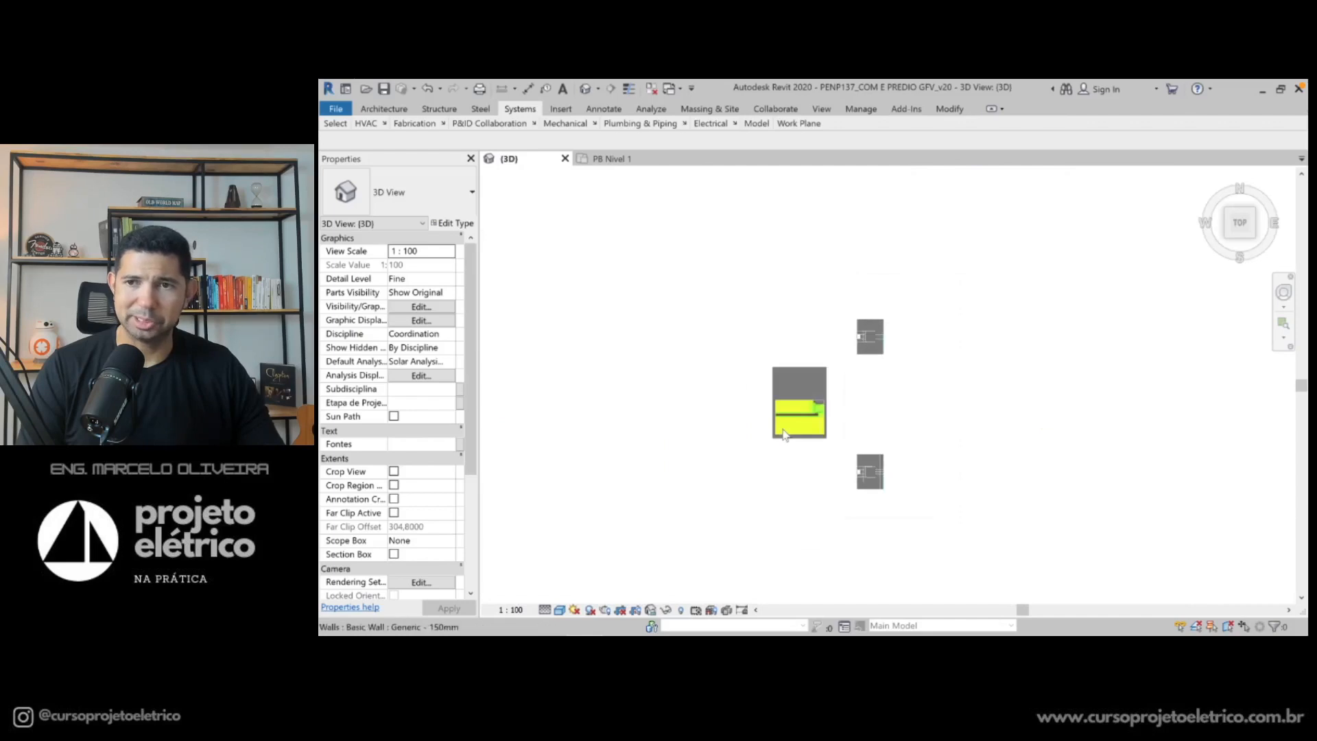
scroll(827, 420, up, 5)
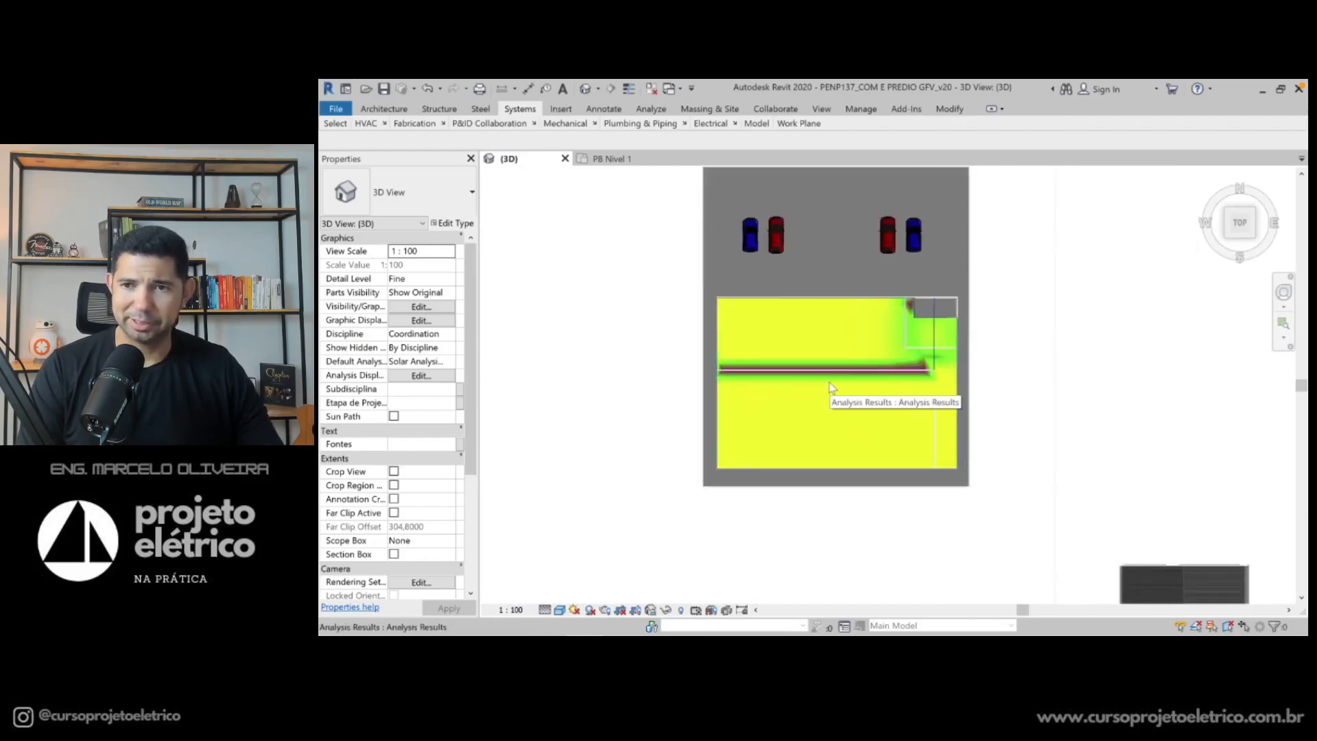
scroll(834, 429, up, 2)
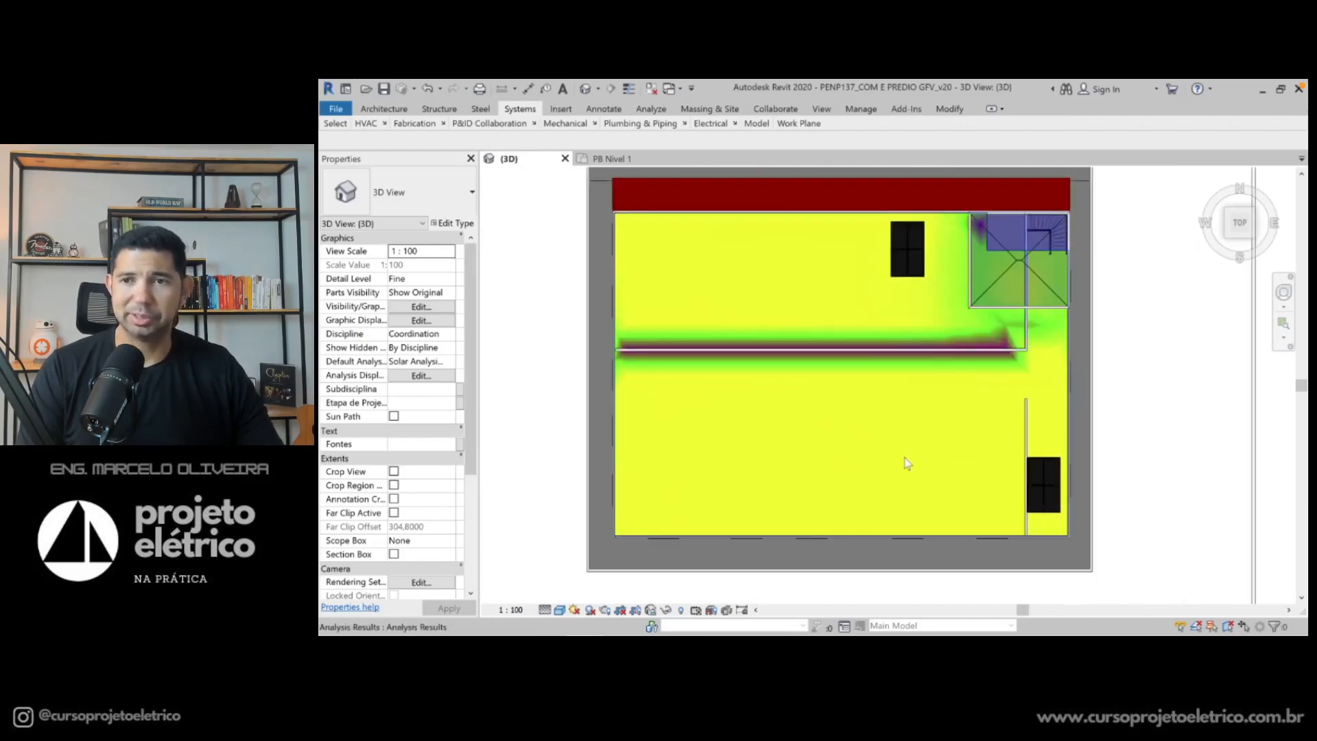
Expand the ribbon to its full display and start copying the corner-strip photovoltaic panel with multiple copies enabled
click(983, 434)
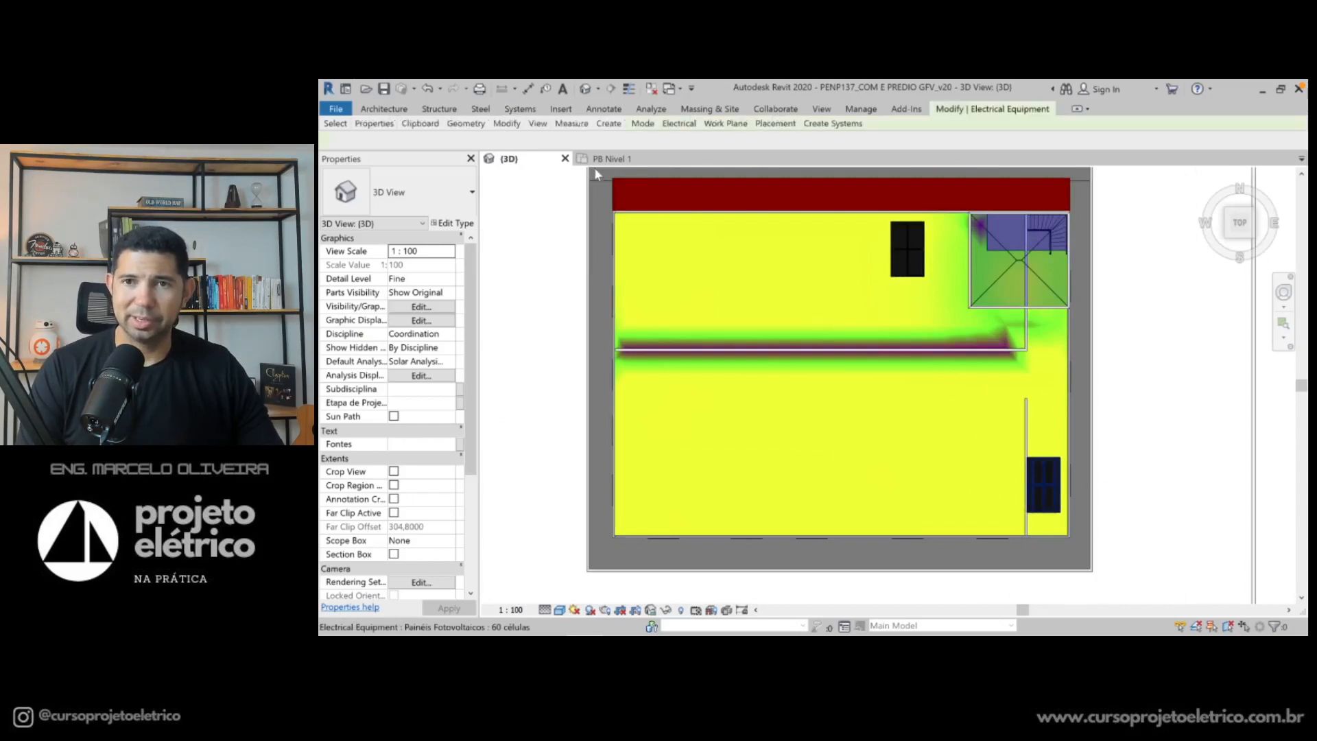
click(1076, 108)
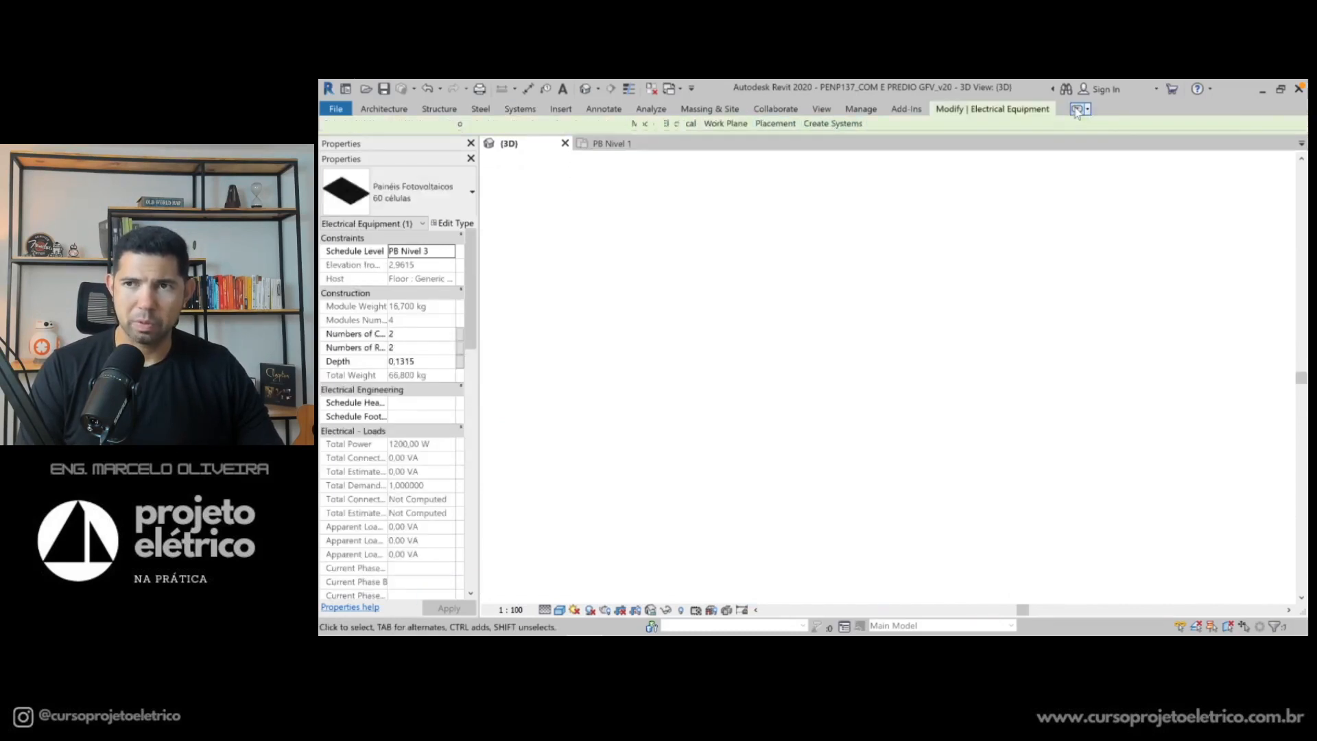
click(1077, 109)
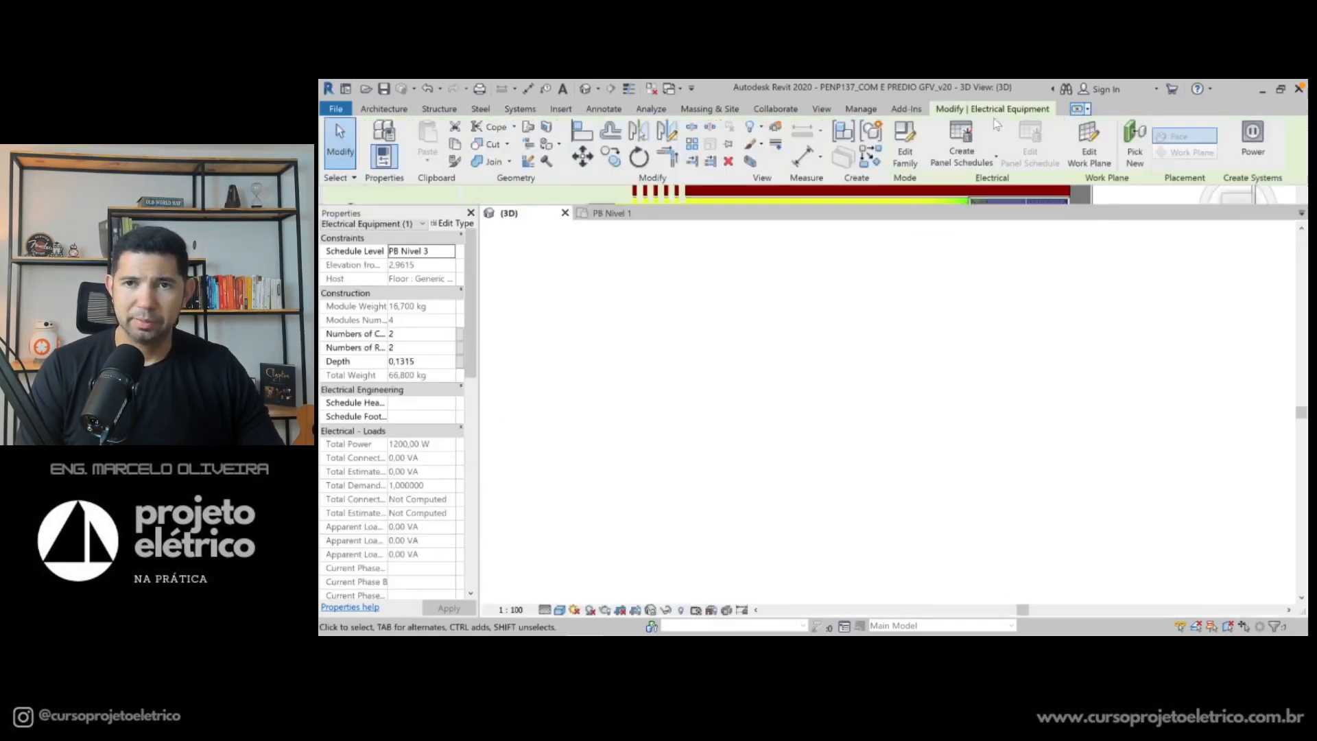
click(609, 161)
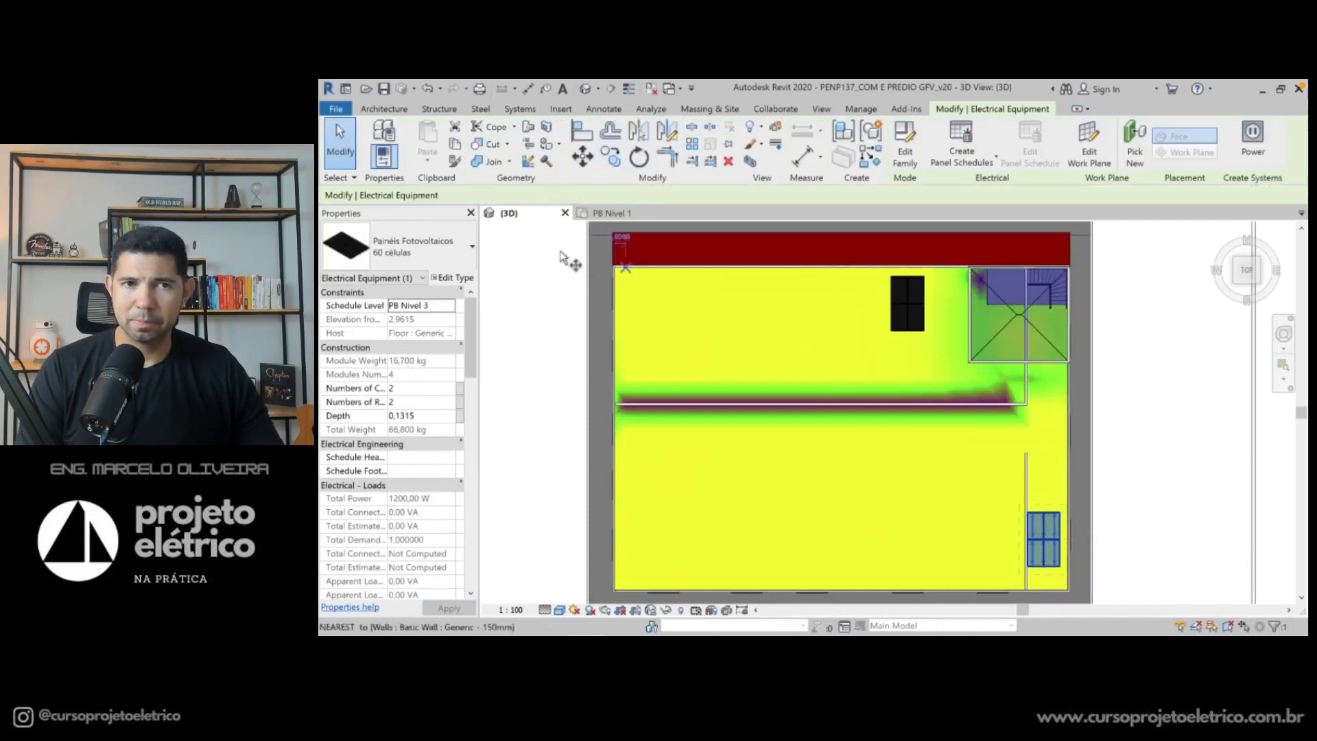
click(575, 196)
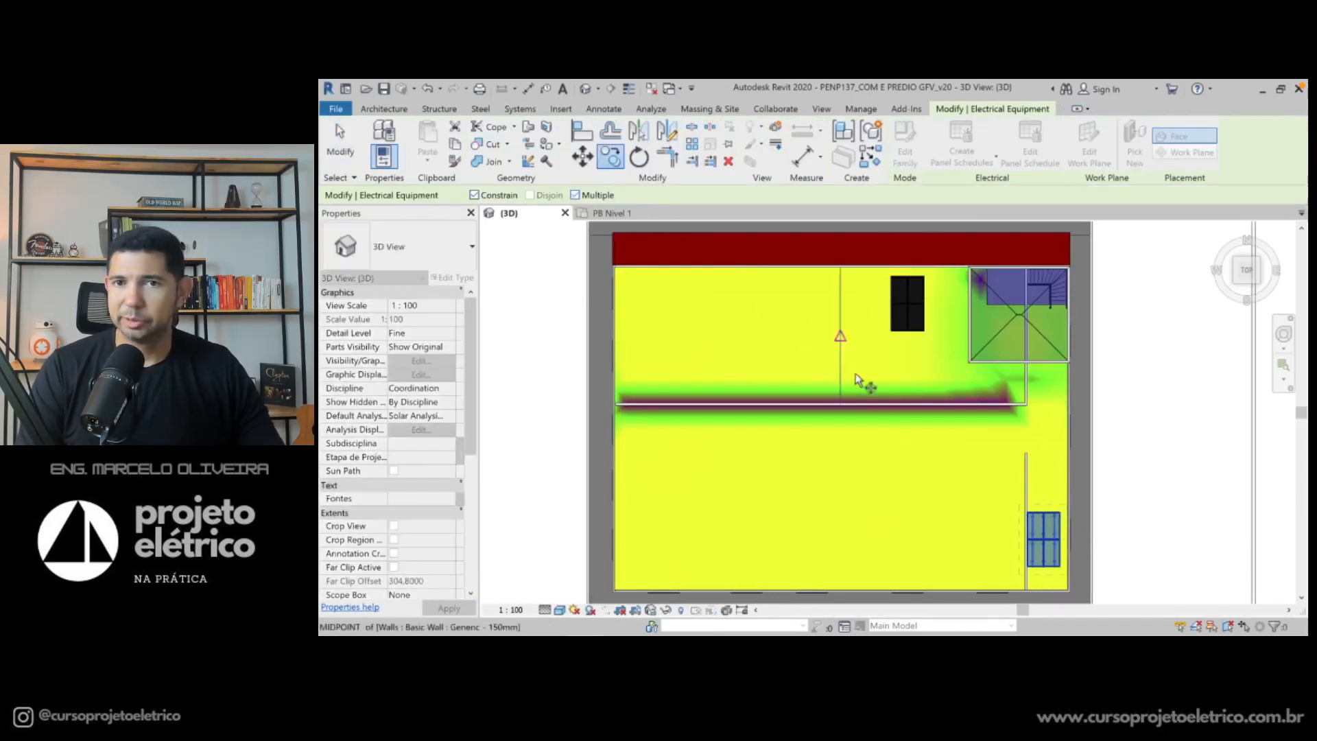
Copy the corner-strip panel once, placing the copy directly against its edge that faces the stair enclosure
click(1056, 515)
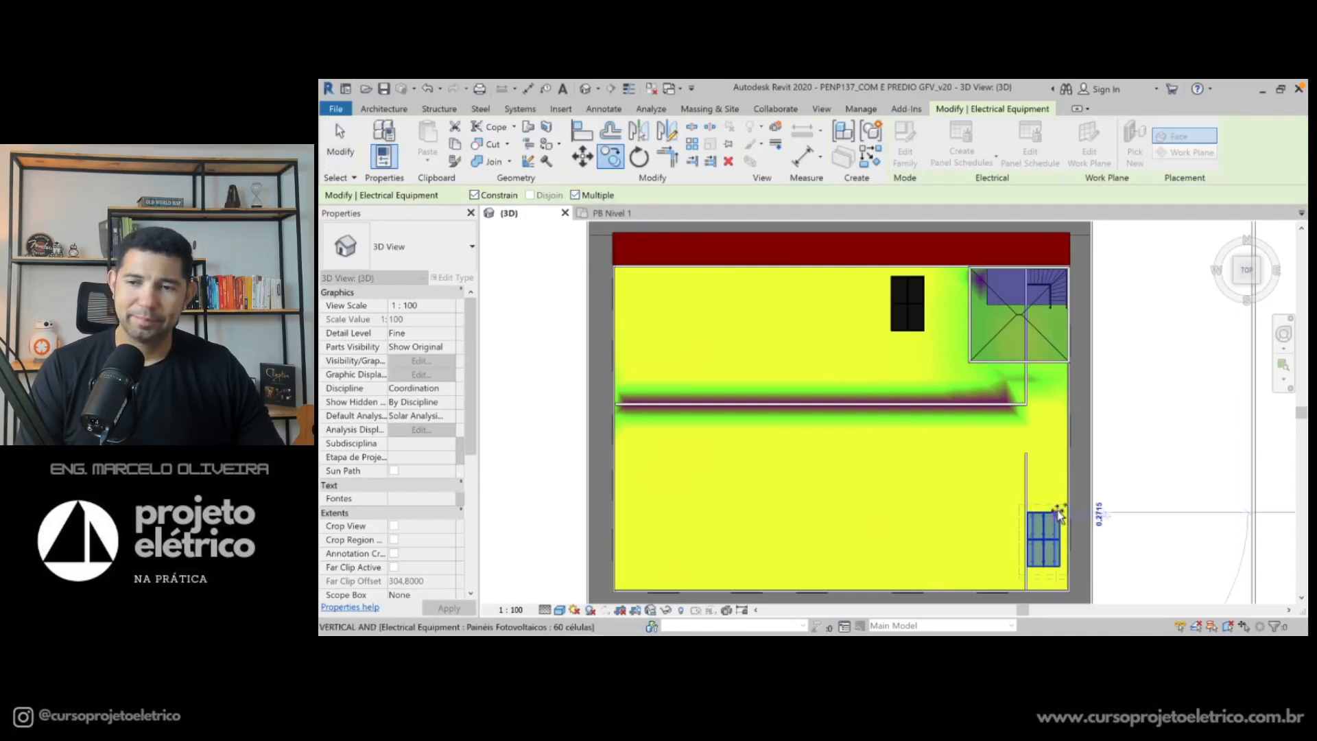
click(1056, 483)
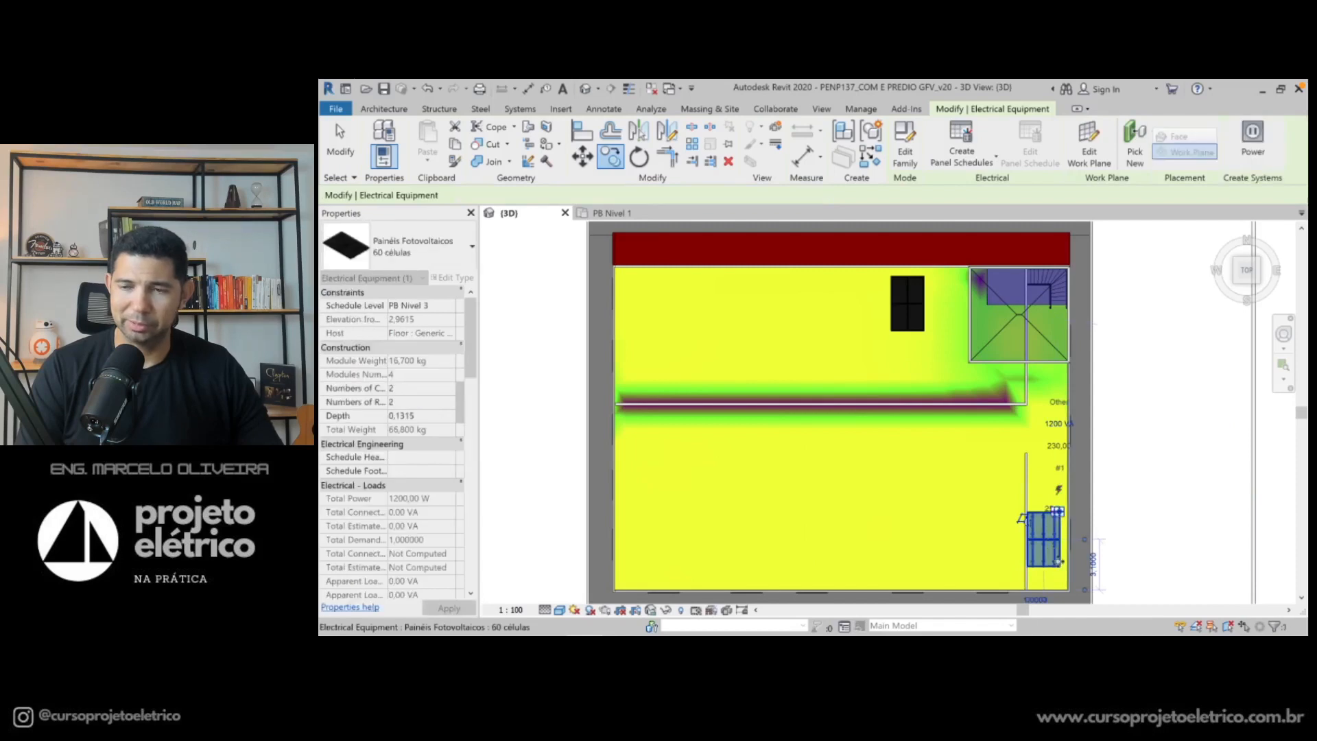
click(613, 159)
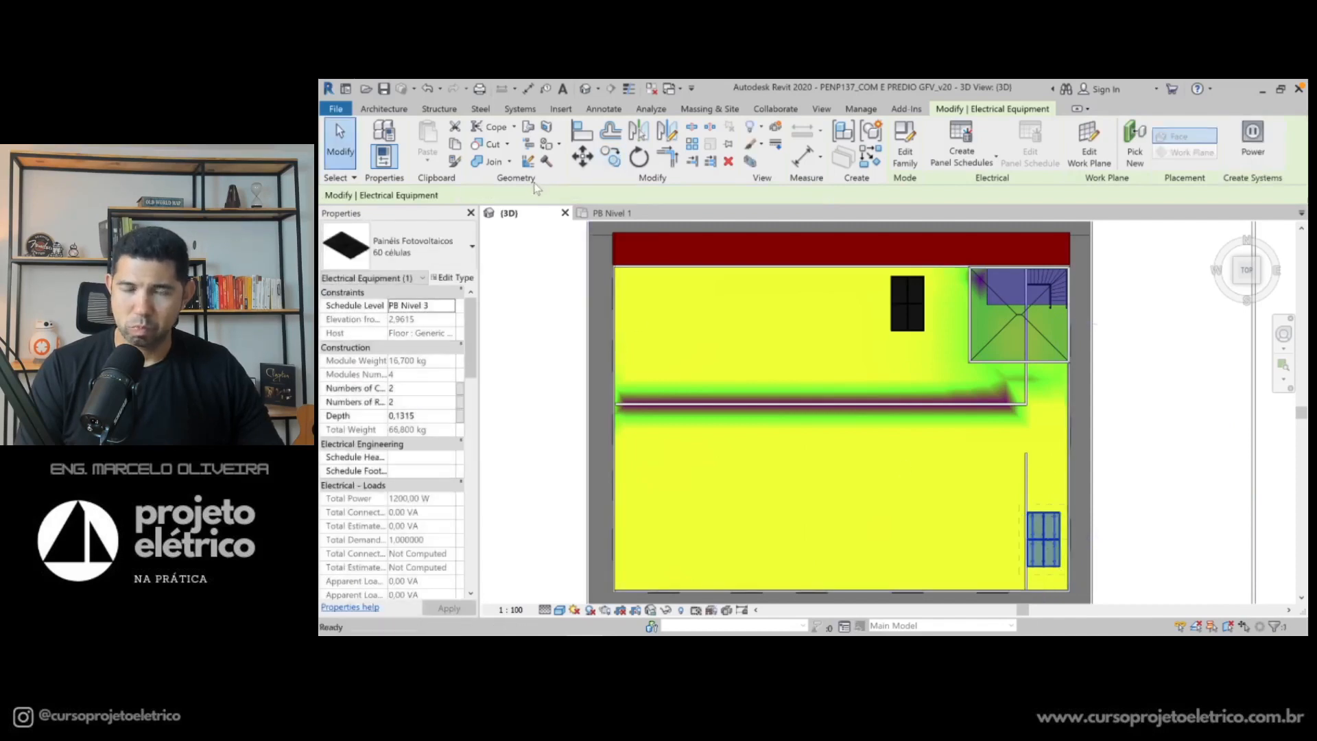
click(1059, 568)
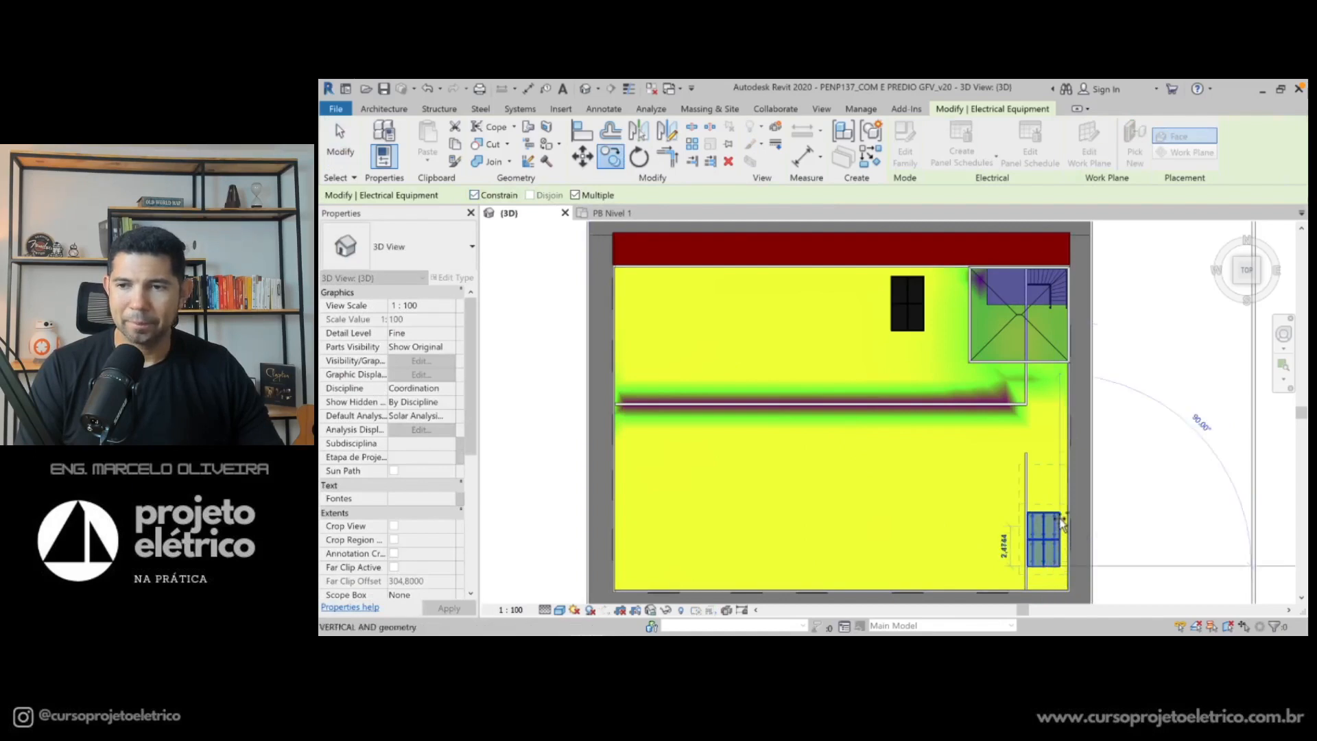
click(1060, 513)
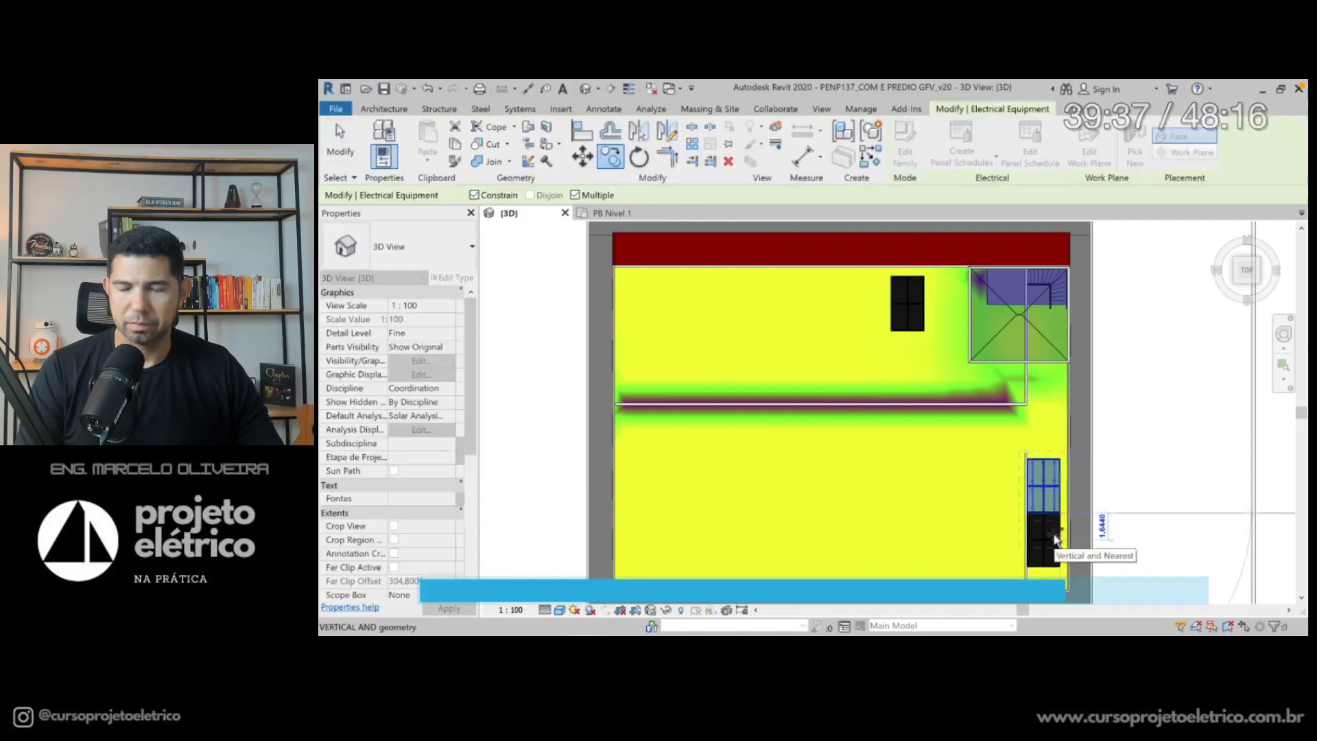
key(Escape)
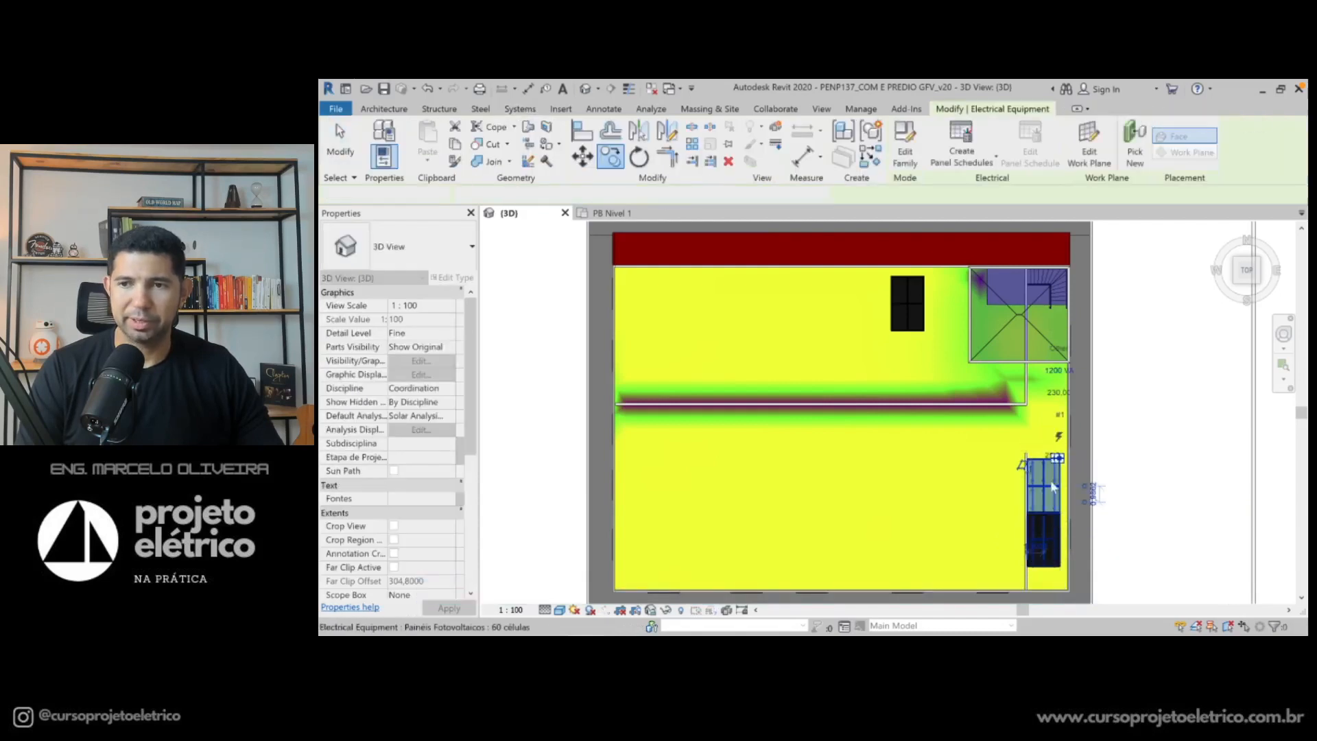
key(Escape)
Move the copied panel about 1.25 m toward the stair enclosure, leaving a gap between the two corner-strip panels
click(1051, 478)
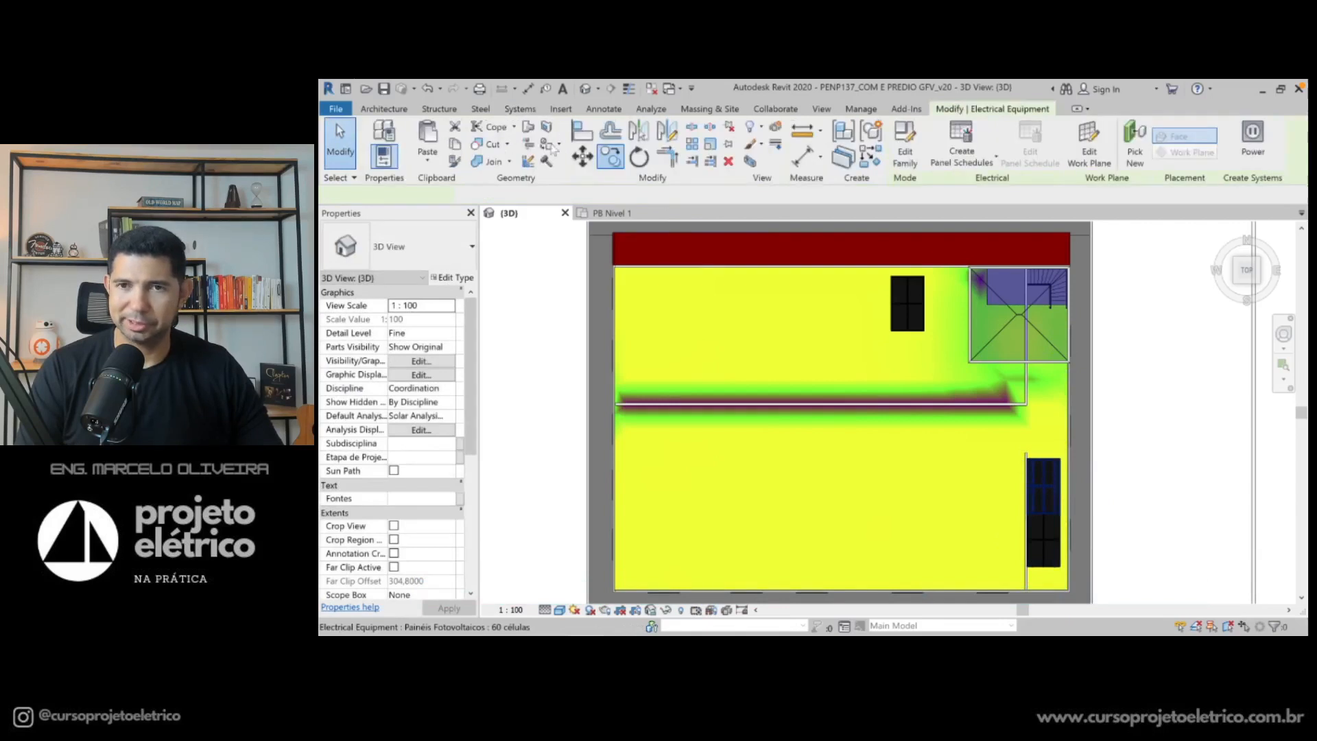
click(1034, 468)
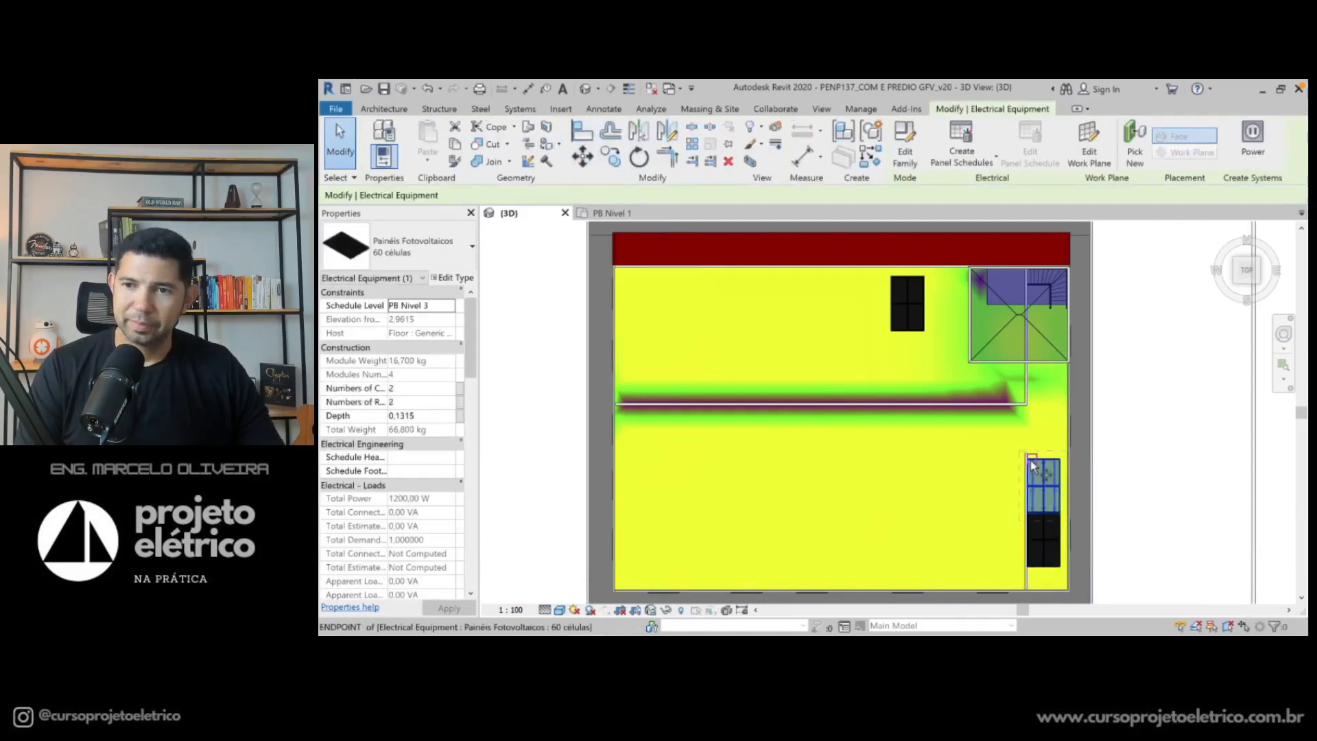
key(m)
key(v)
click(1034, 468)
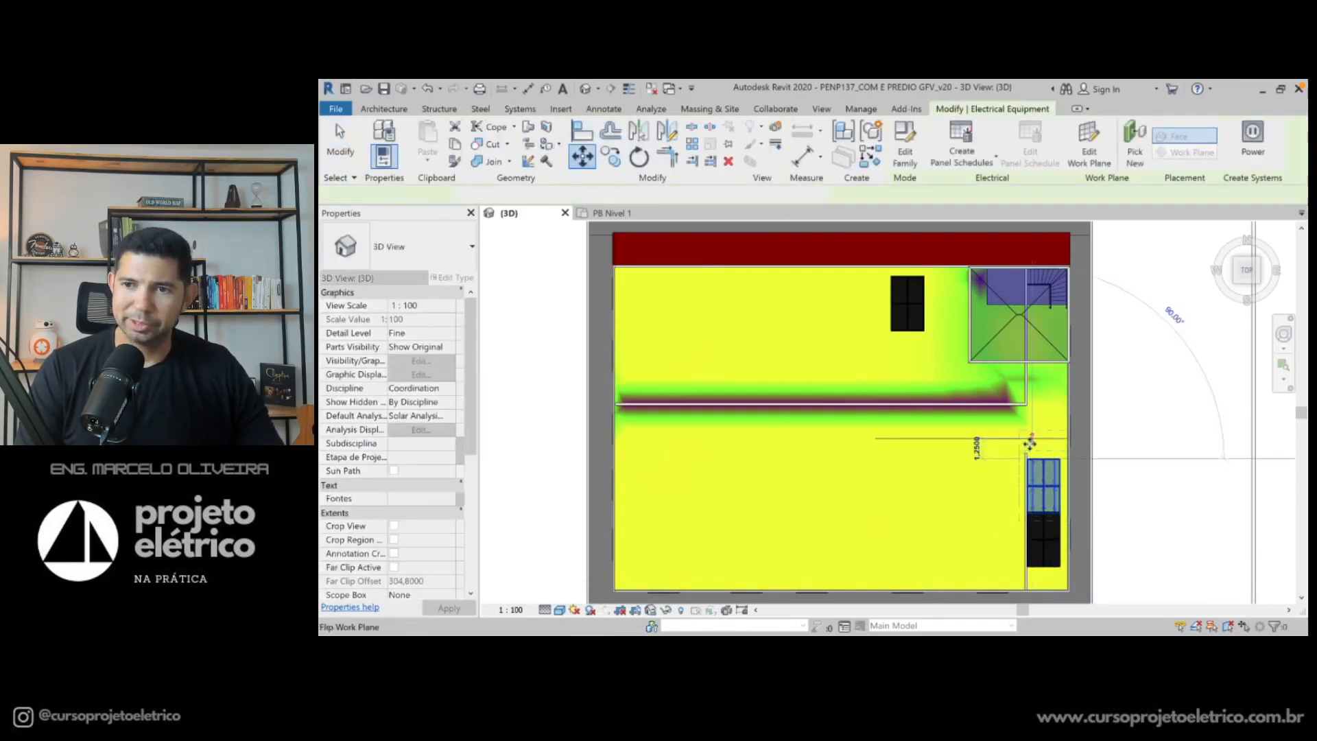
click(1029, 444)
key(Escape)
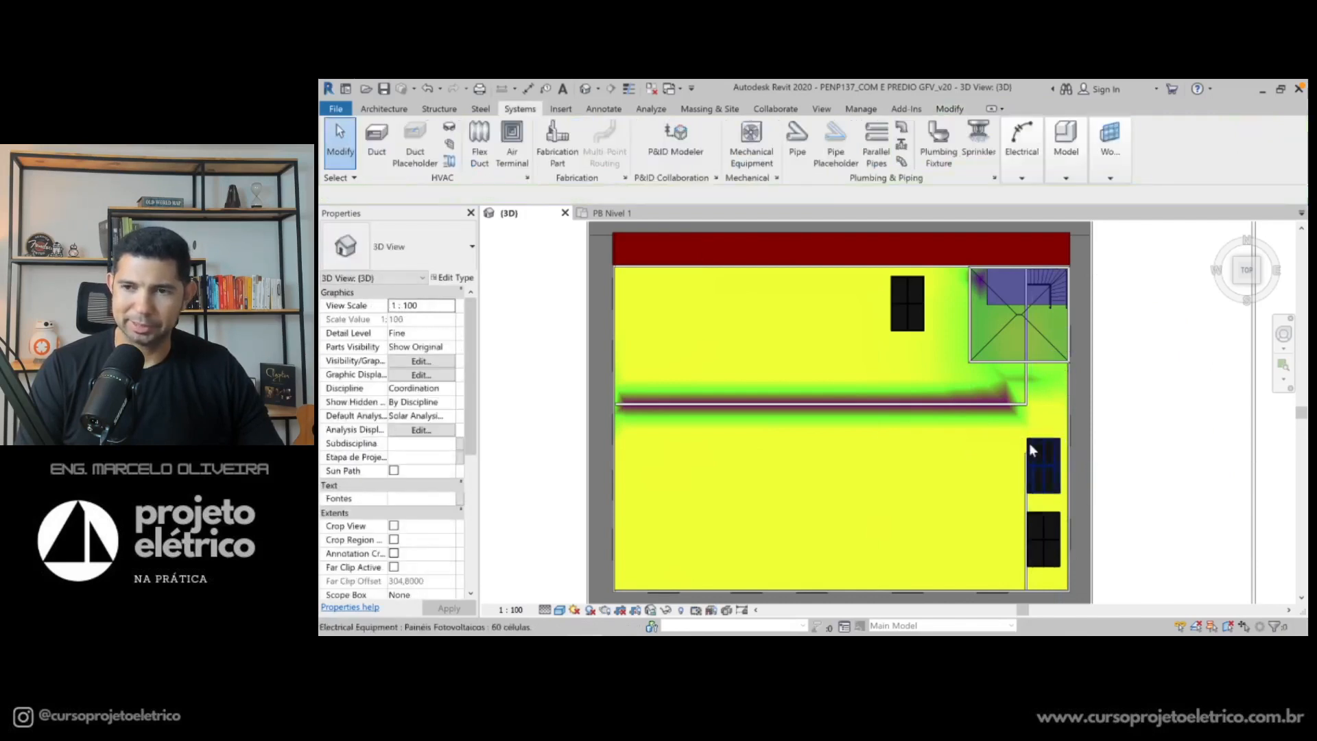
Copy both corner-strip panels repeatedly, edge to edge, across the roof to the opposite side, forming two parallel rows of 13 panels
click(1040, 454)
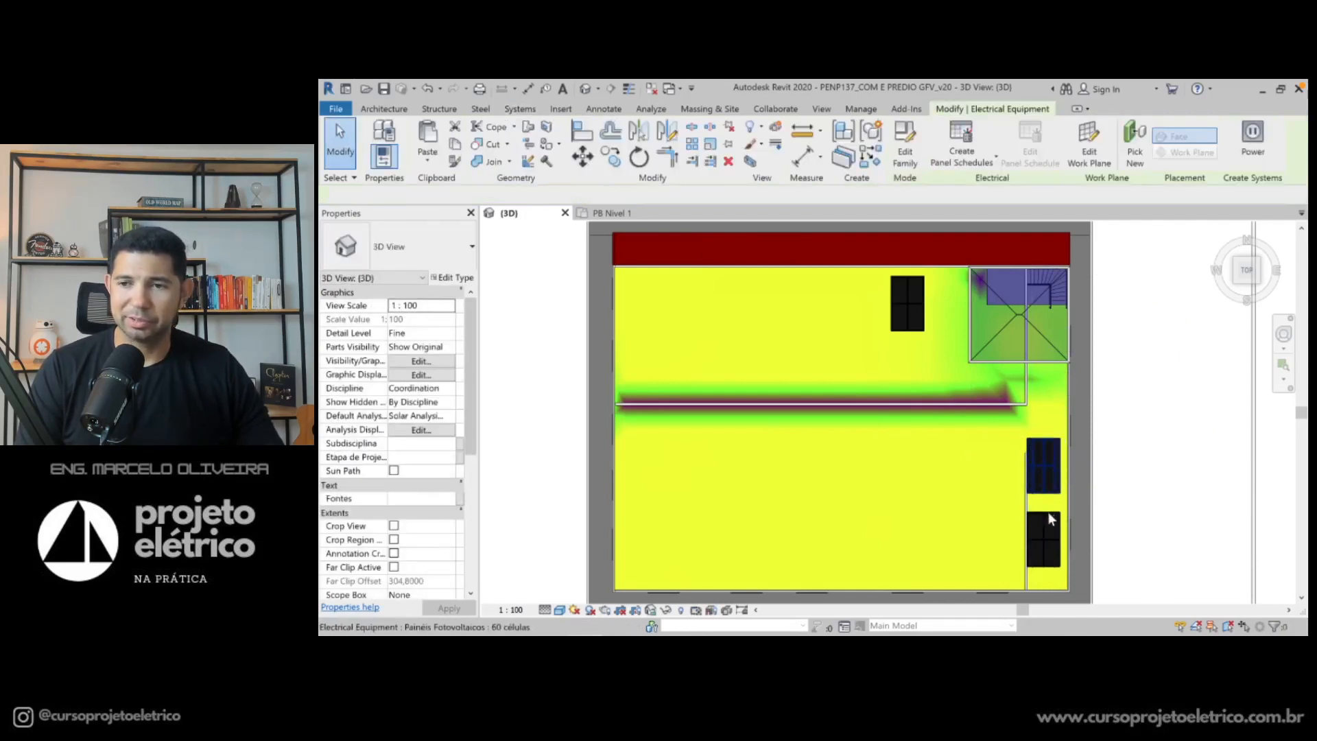
ctrl+click(1050, 516)
key(c)
key(o)
click(1060, 438)
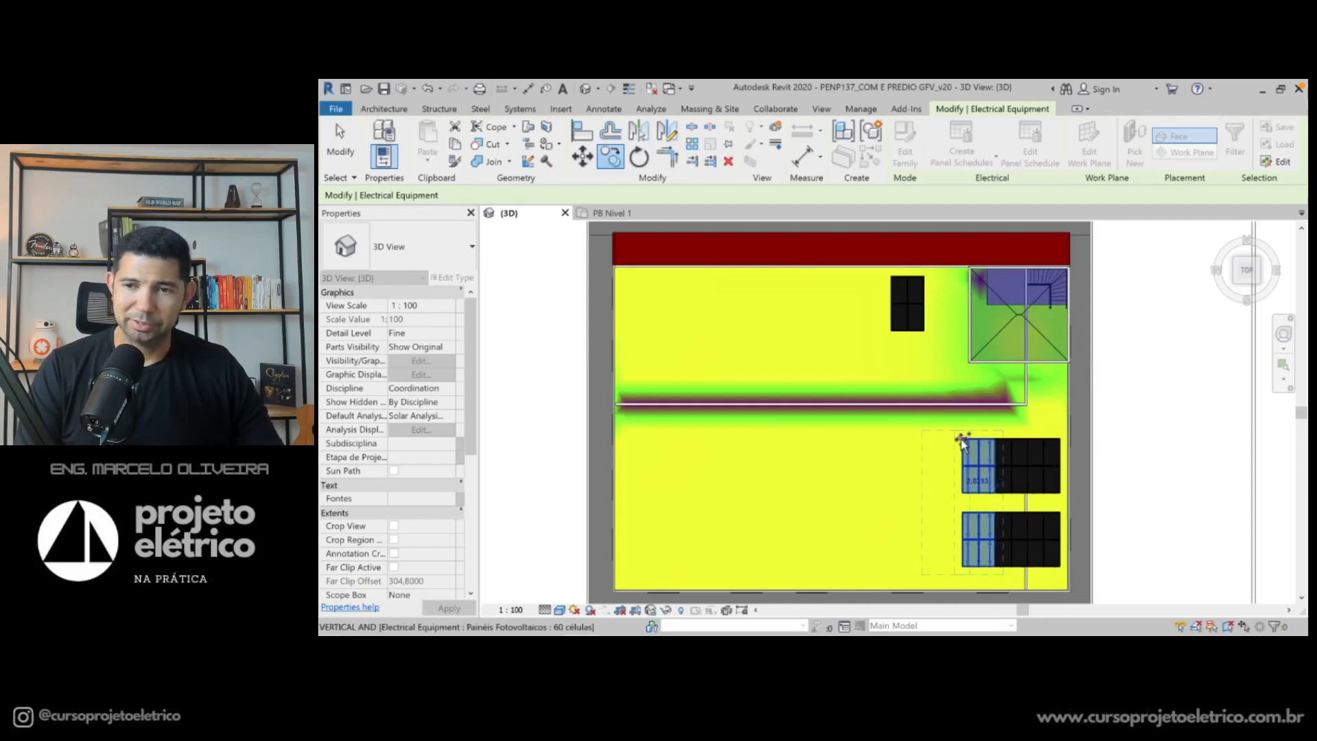
click(914, 446)
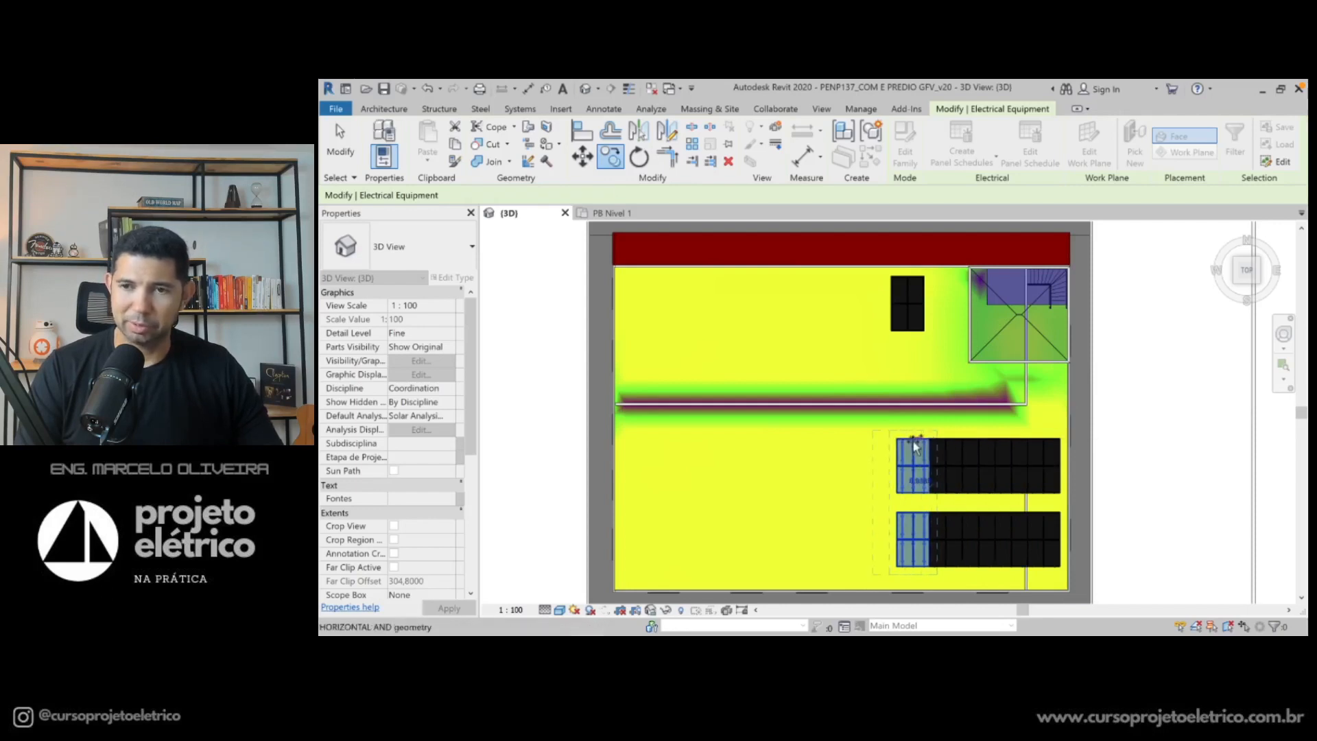
click(897, 441)
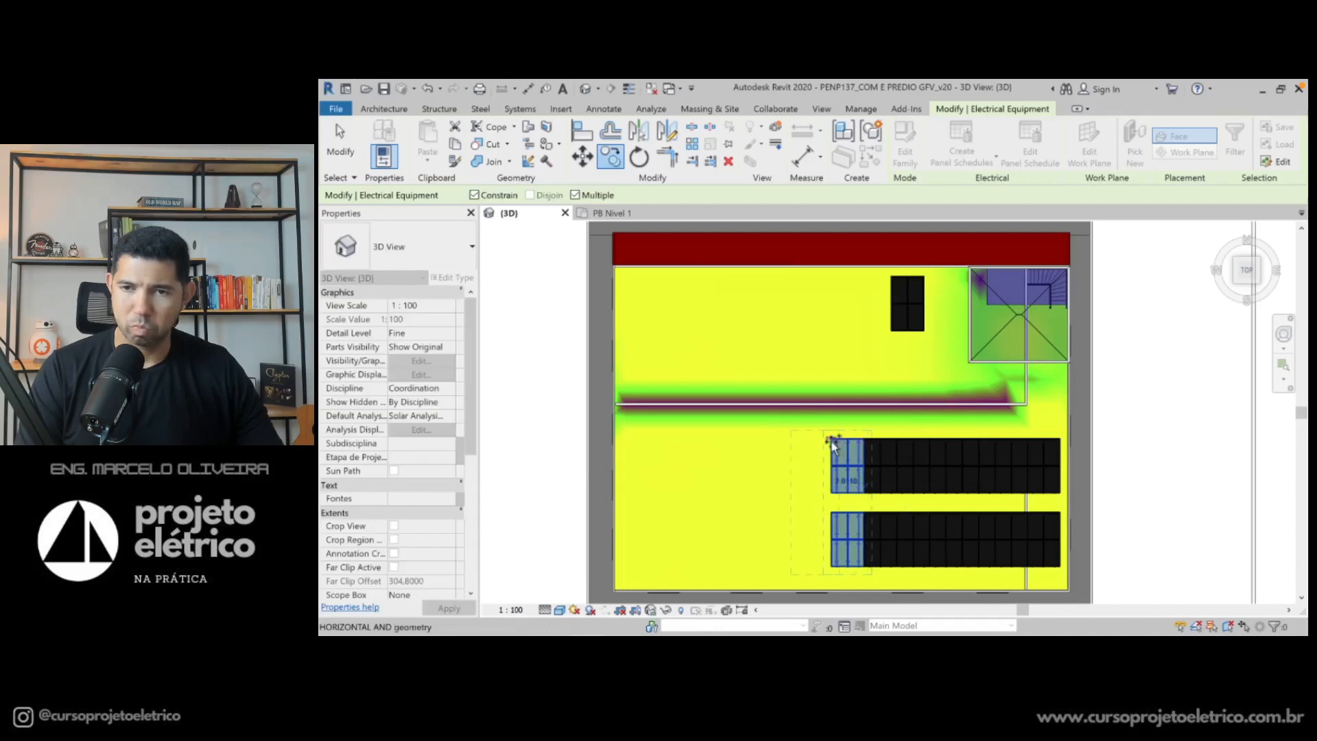
click(833, 442)
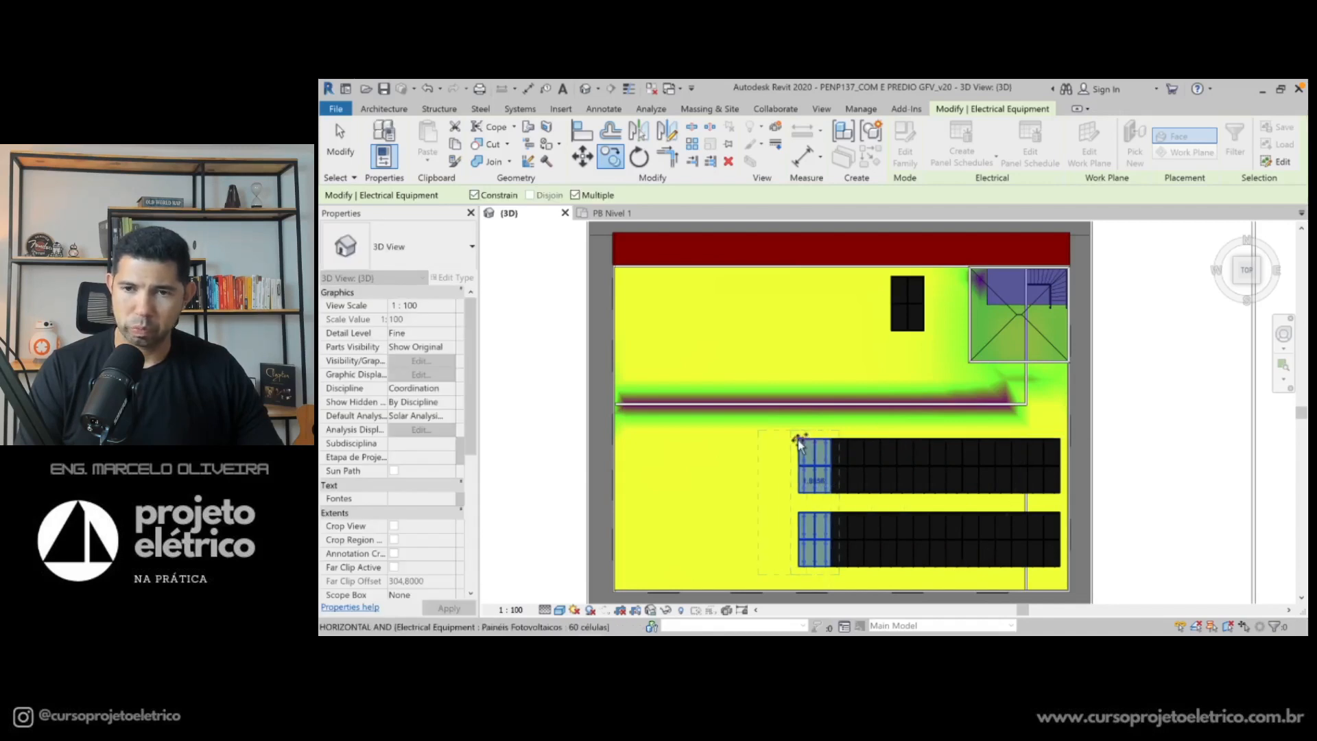
click(799, 440)
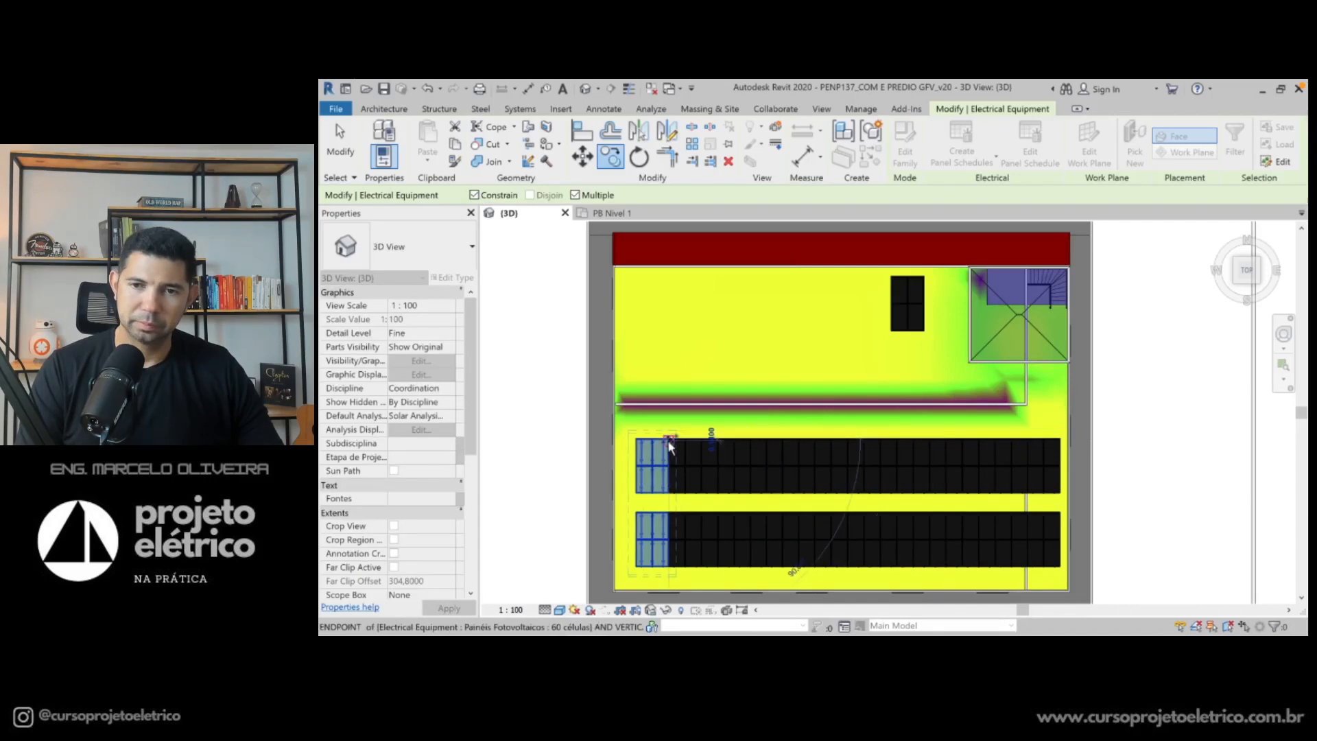
click(651, 450)
key(Escape)
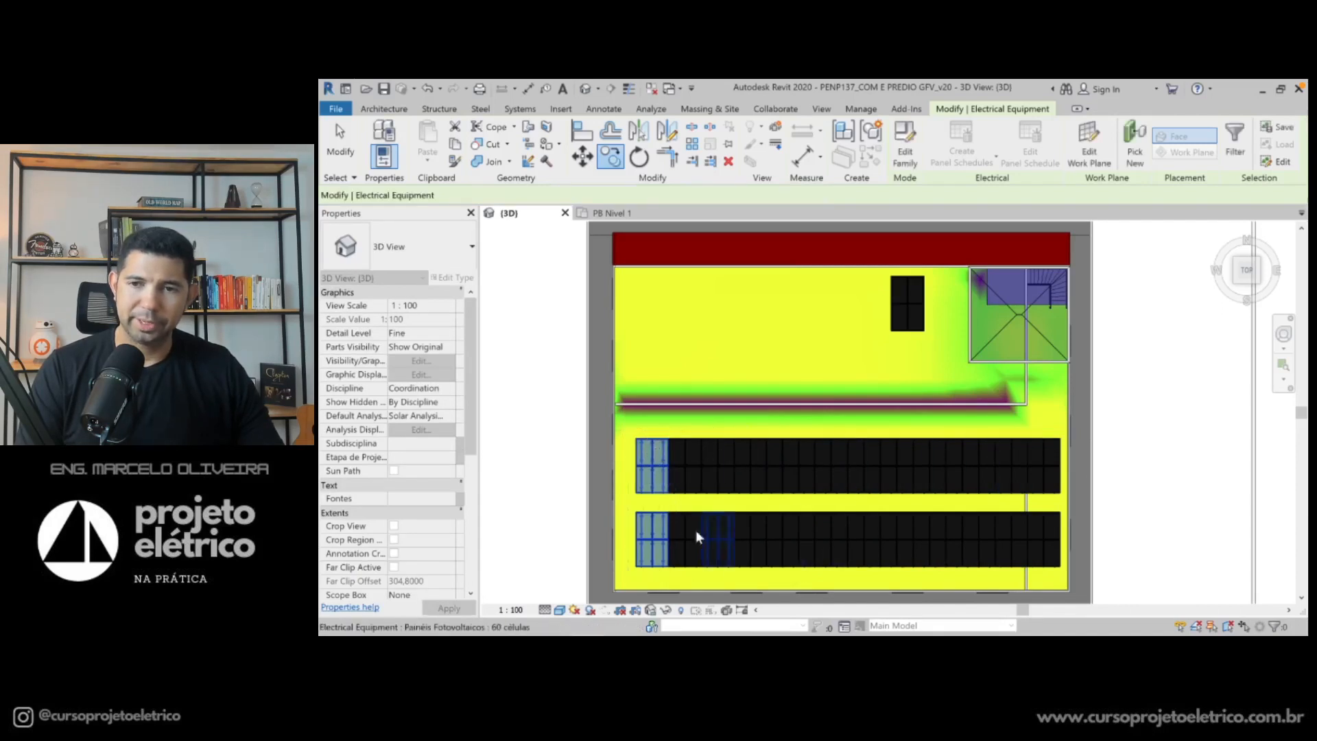
click(540, 349)
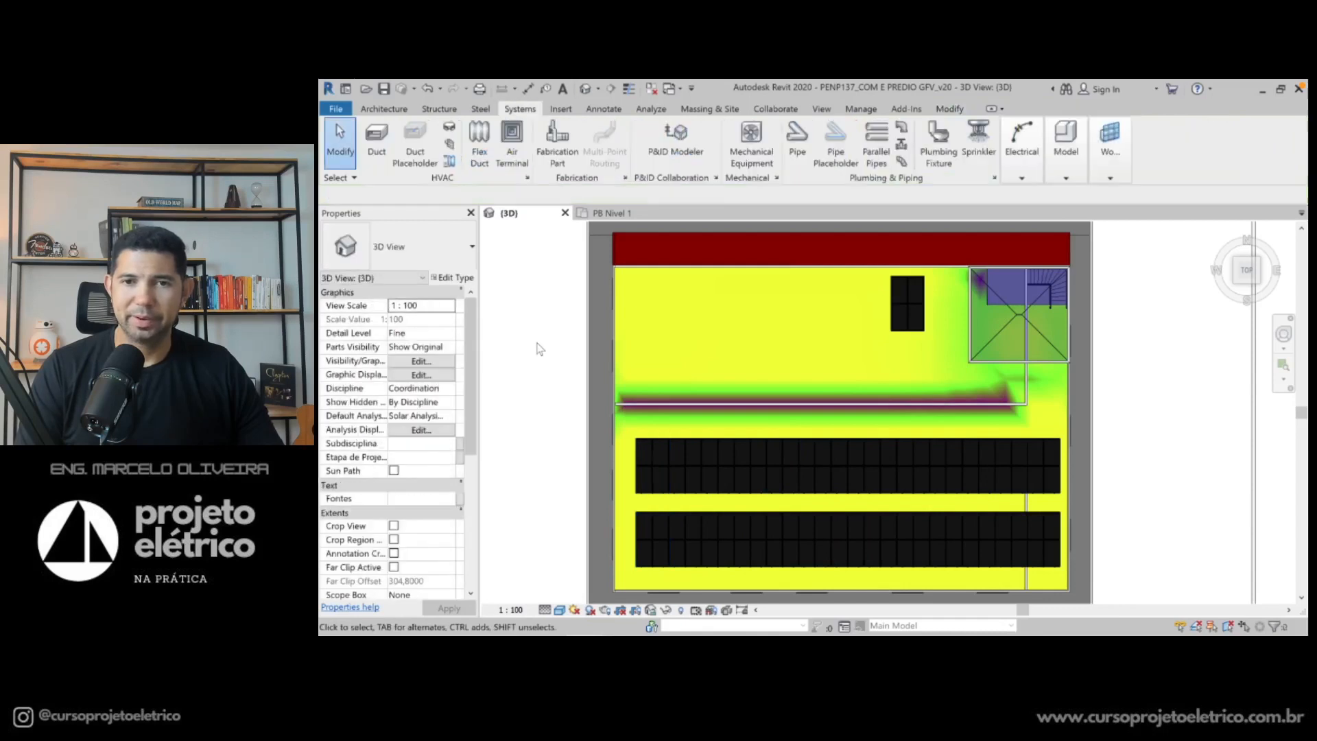
Copy the panel beside the stair enclosure repeatedly, edge to edge, toward the roof's far side, forming a row of 9 panels
click(897, 317)
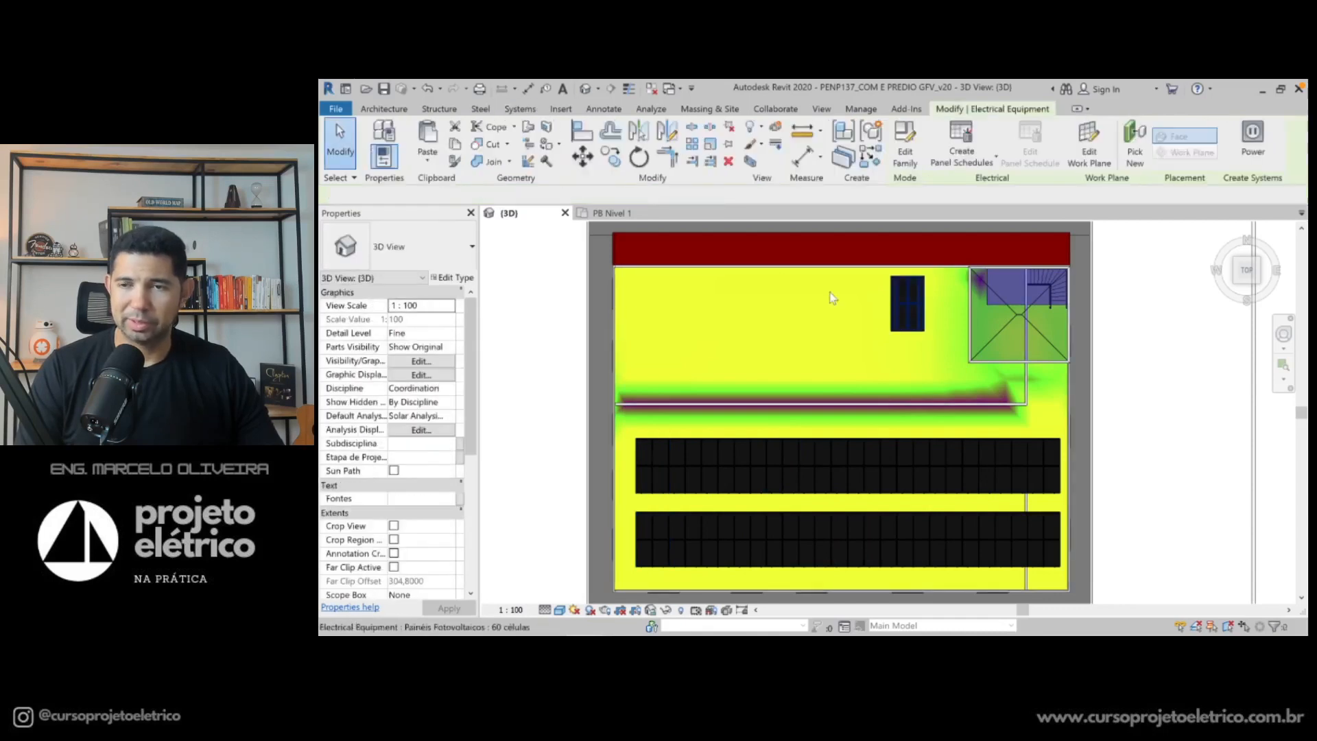
key(c)
key(o)
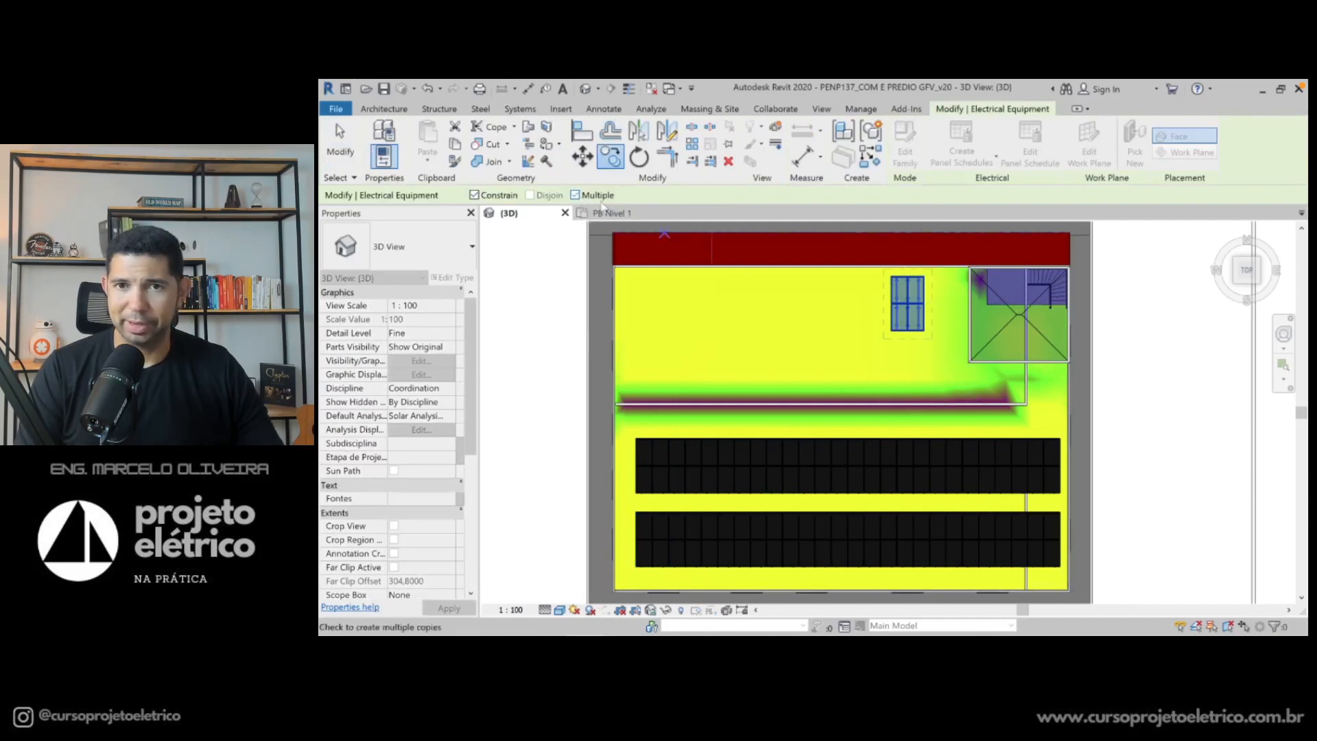
click(922, 333)
click(857, 332)
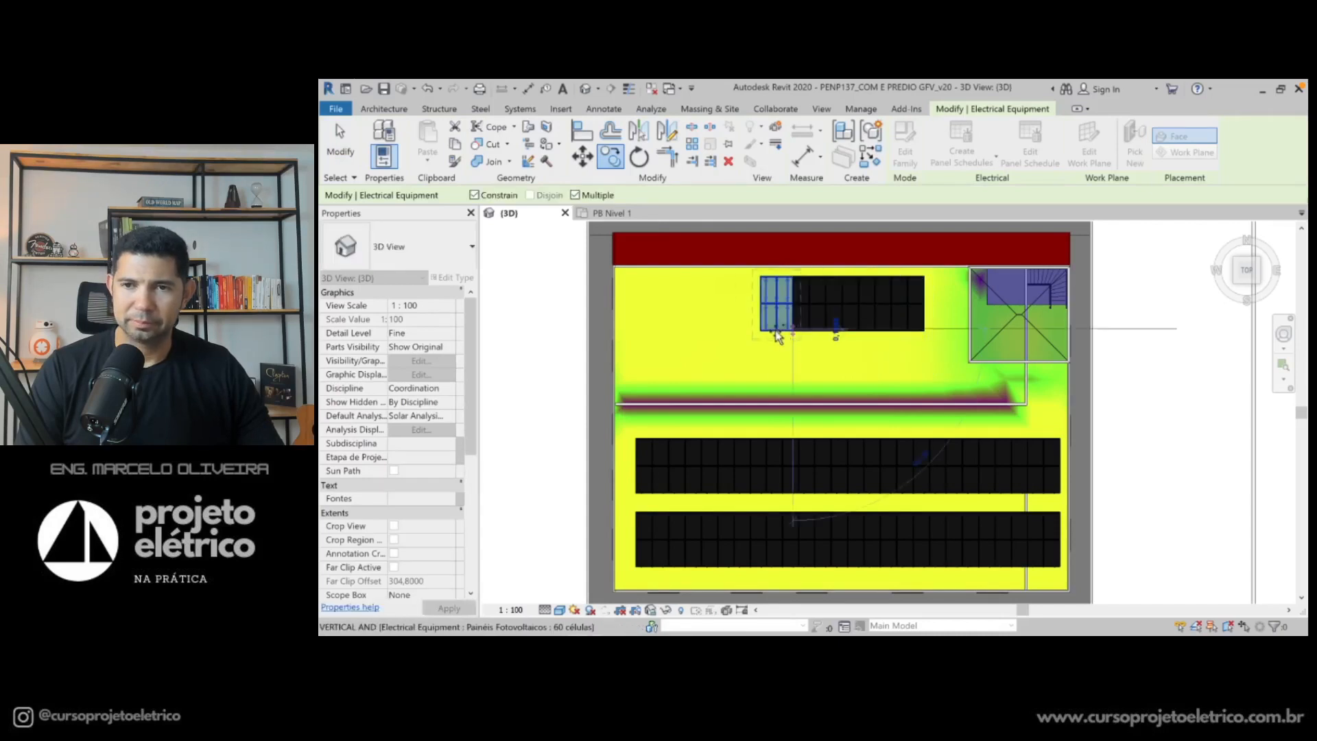
click(758, 334)
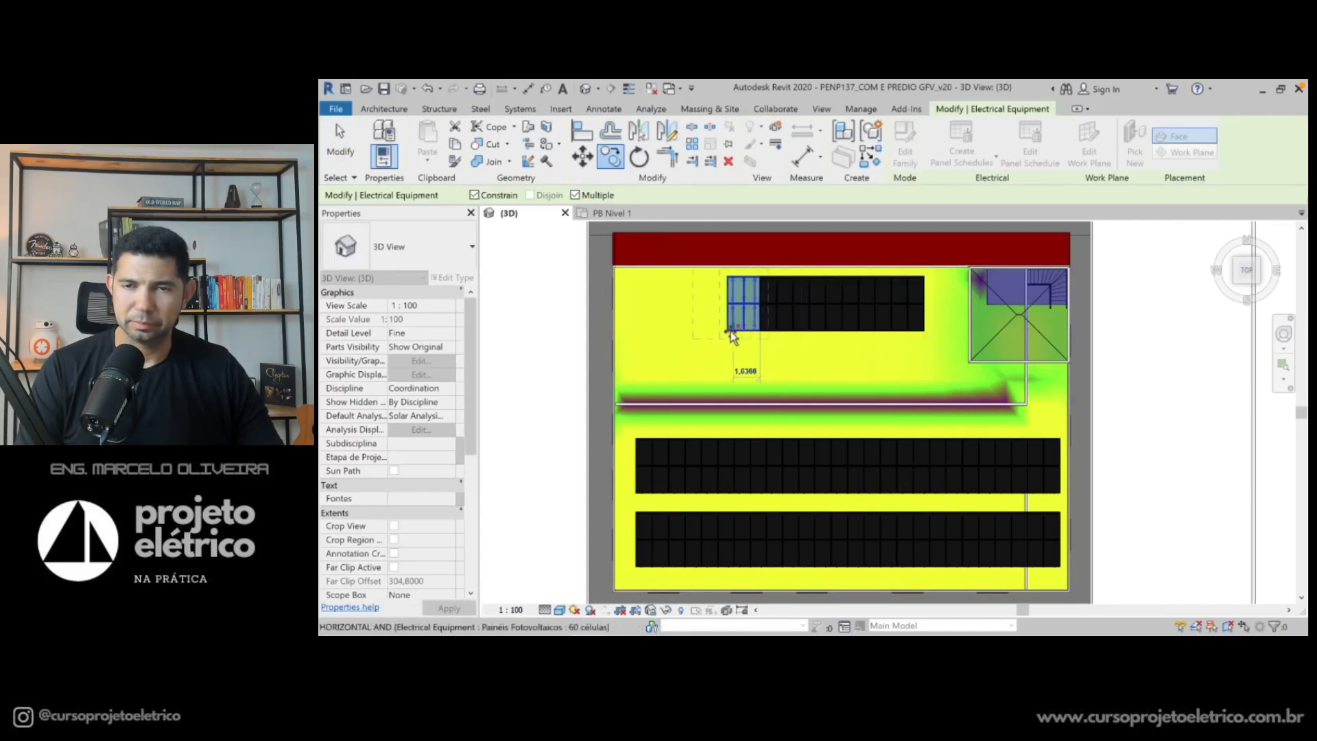
click(727, 334)
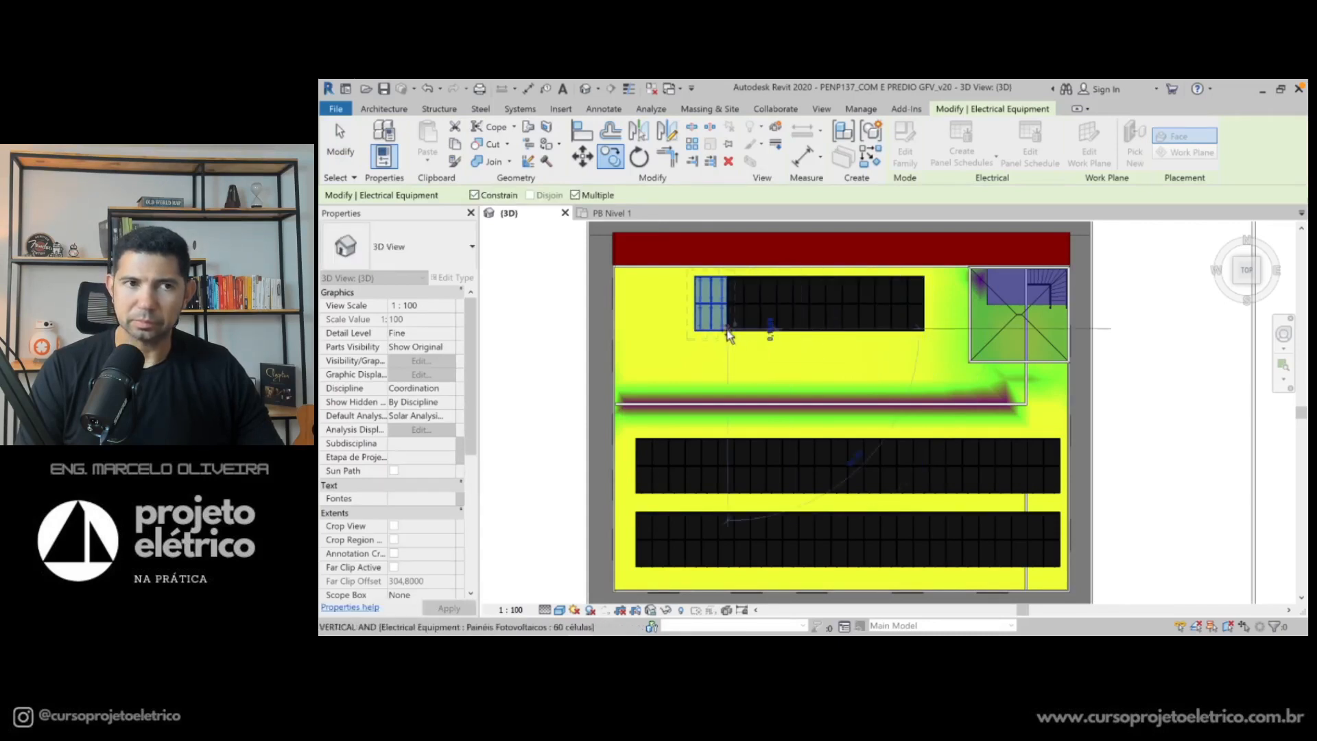
click(693, 330)
click(665, 336)
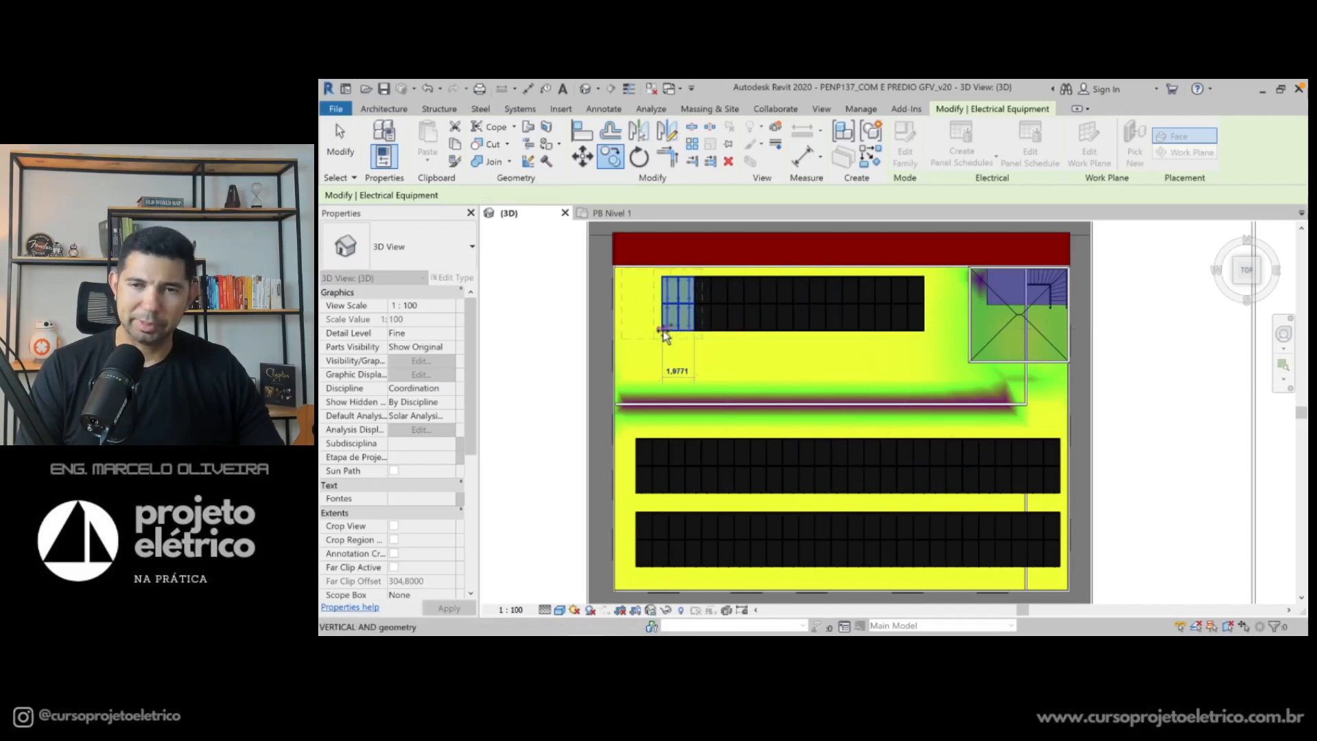
key(Escape)
key(Escape)
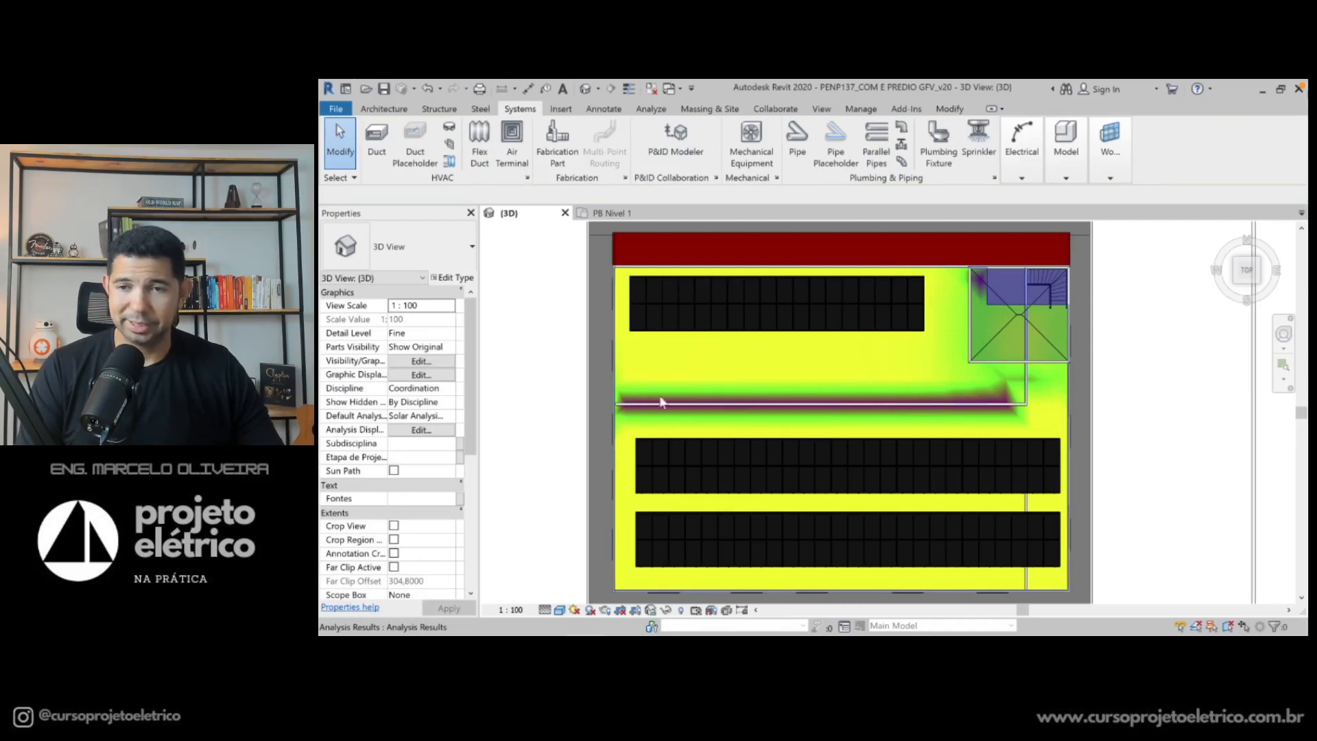
Move the Custom Solar analysis legend off the roof to the open area beside the building in an angled 3D view
scroll(719, 408, down, 2)
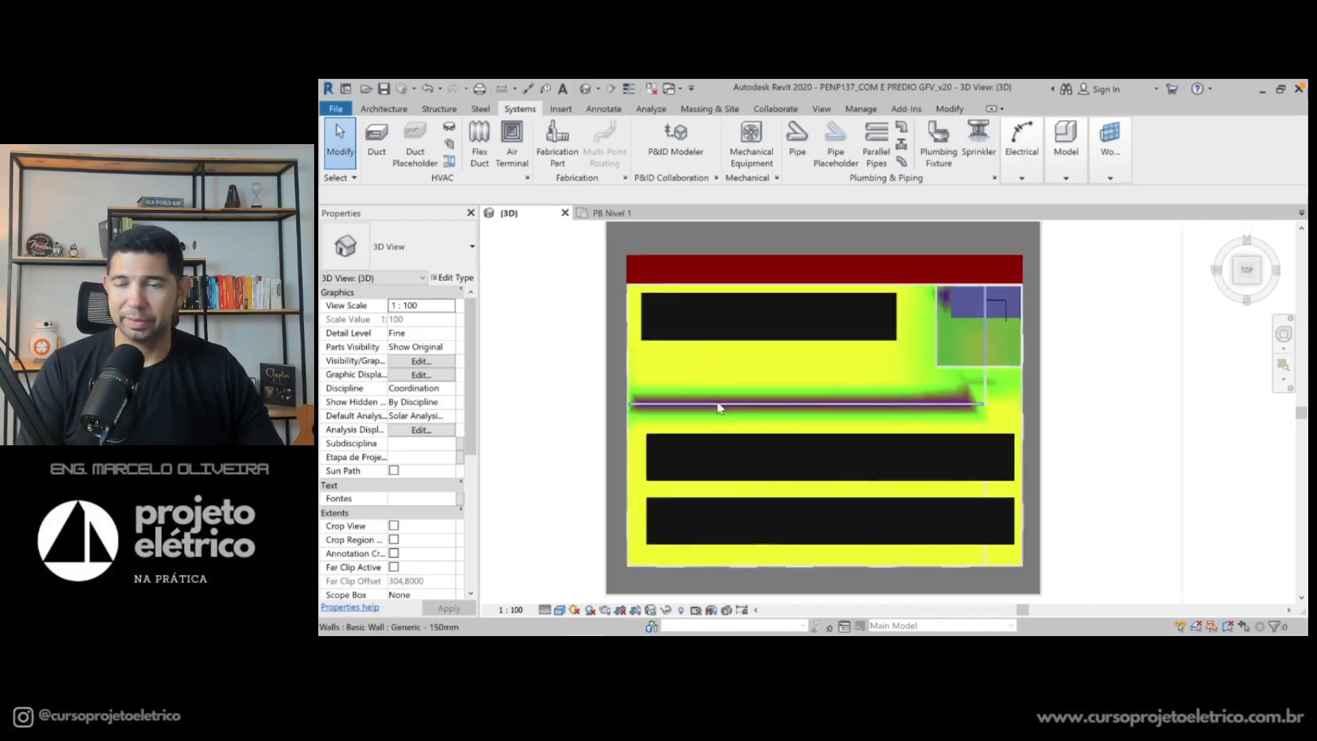
scroll(719, 407, down, 2)
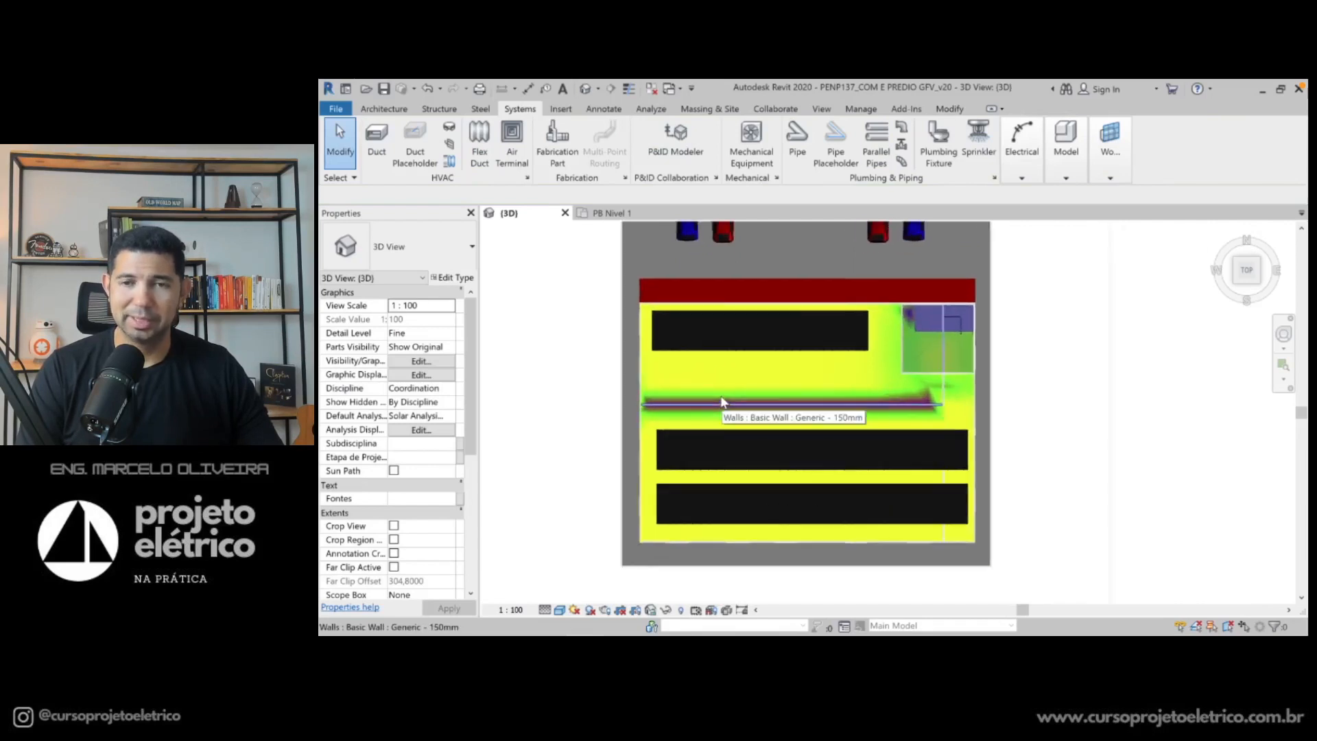
shift+middle_drag(722, 402, 845, 313)
middle_drag(972, 402, 1150, 475)
shift+middle_drag(931, 483, 1036, 317)
scroll(1036, 317, up, 3)
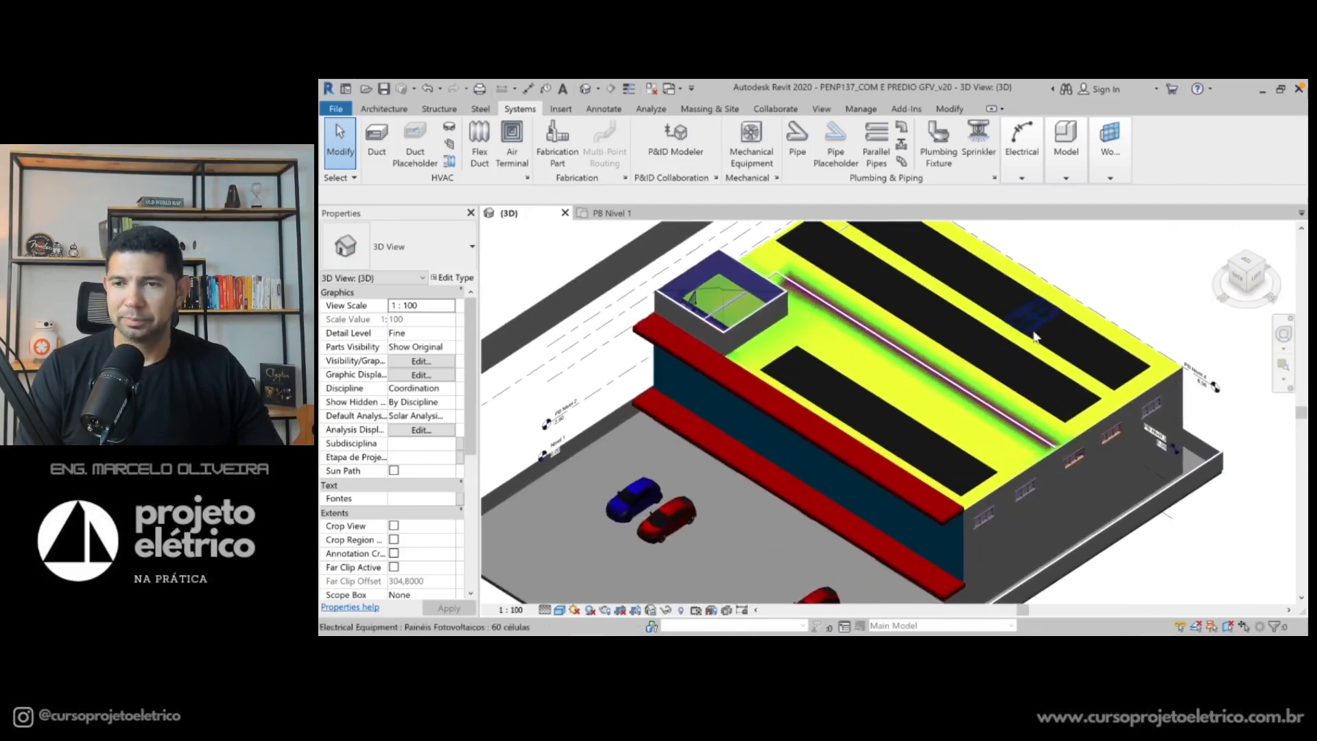
scroll(1046, 369, up, 4)
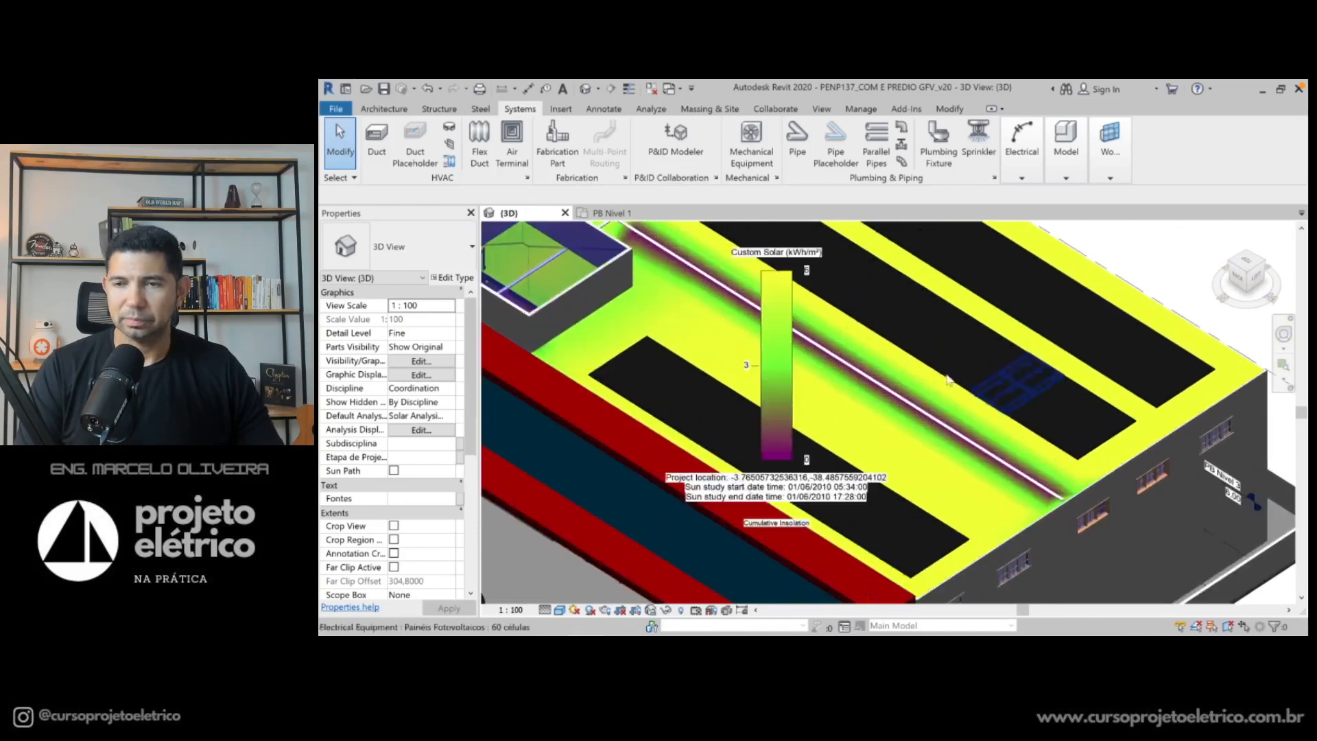
drag(781, 414, 1271, 584)
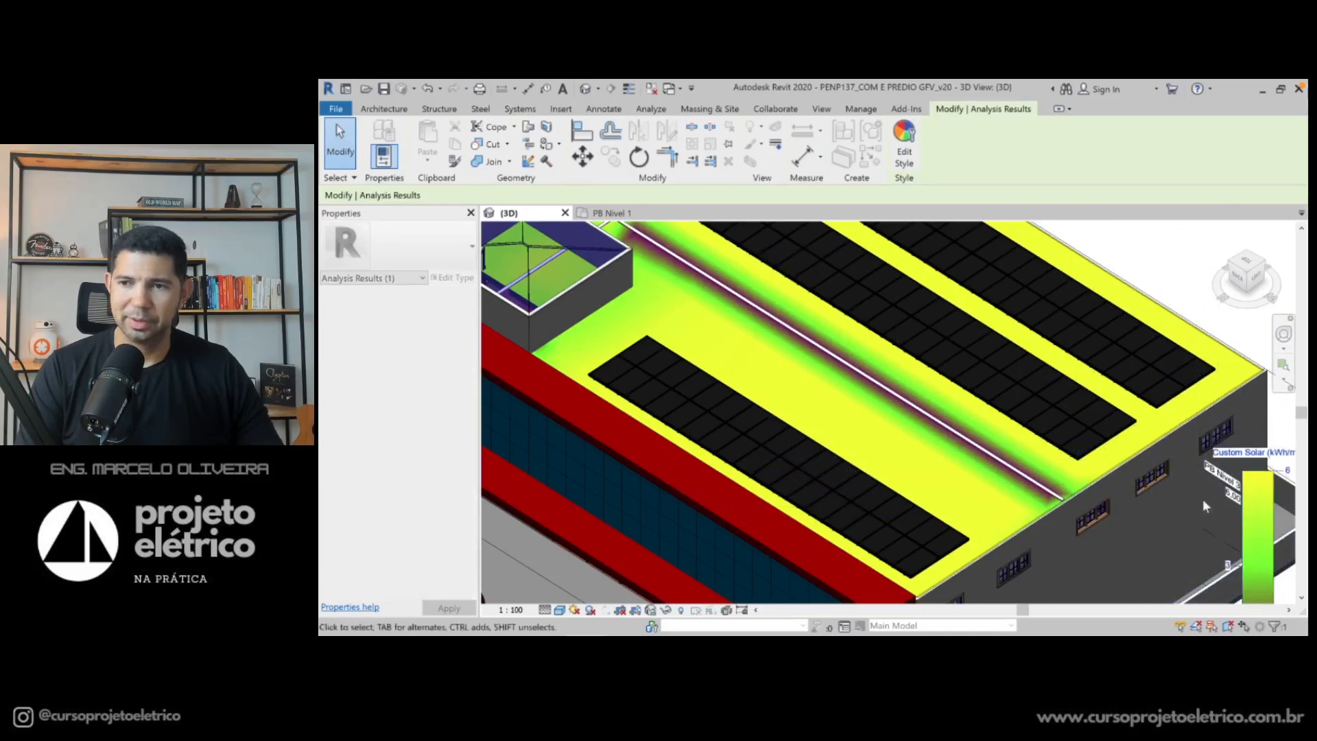
click(1170, 255)
Examine the finished photovoltaic panel rows against the roof's insolation colours in the angled 3D view
scroll(1174, 266, down, 1)
middle_drag(1174, 266, 1123, 346)
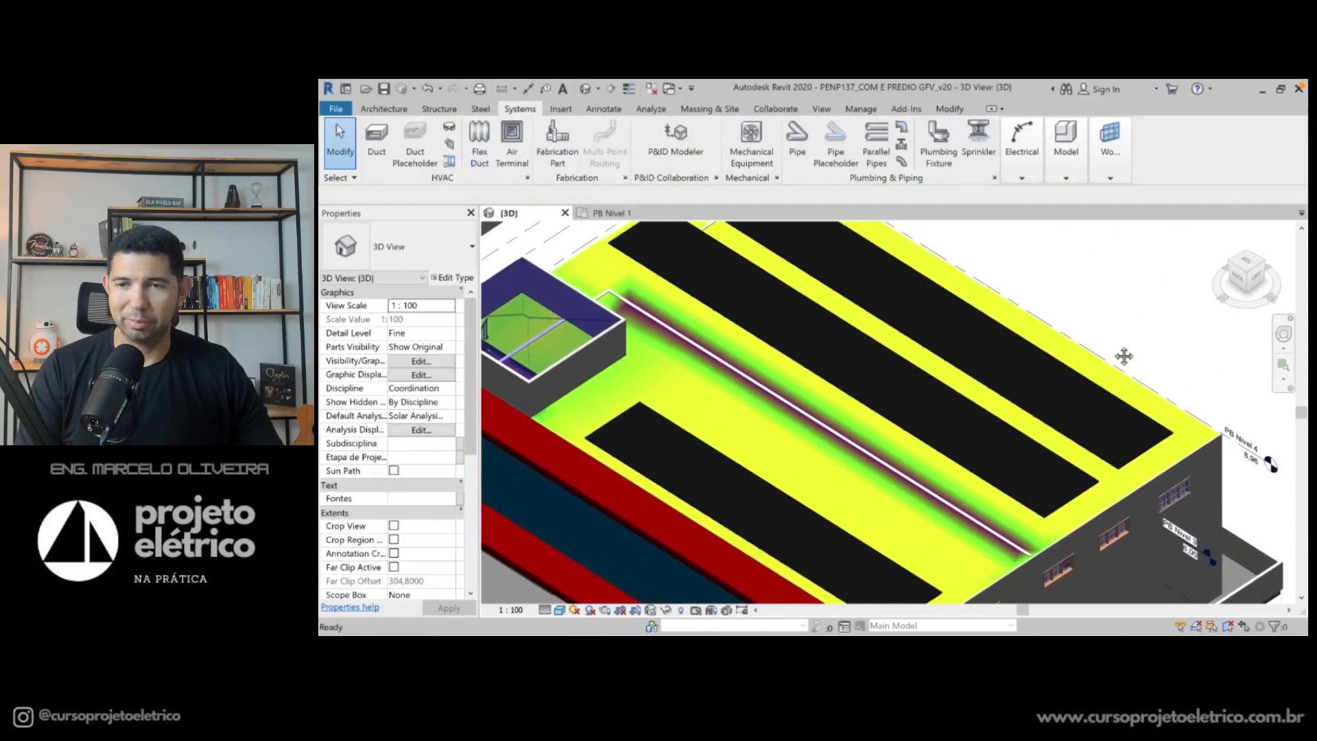
scroll(1124, 346, down, 1)
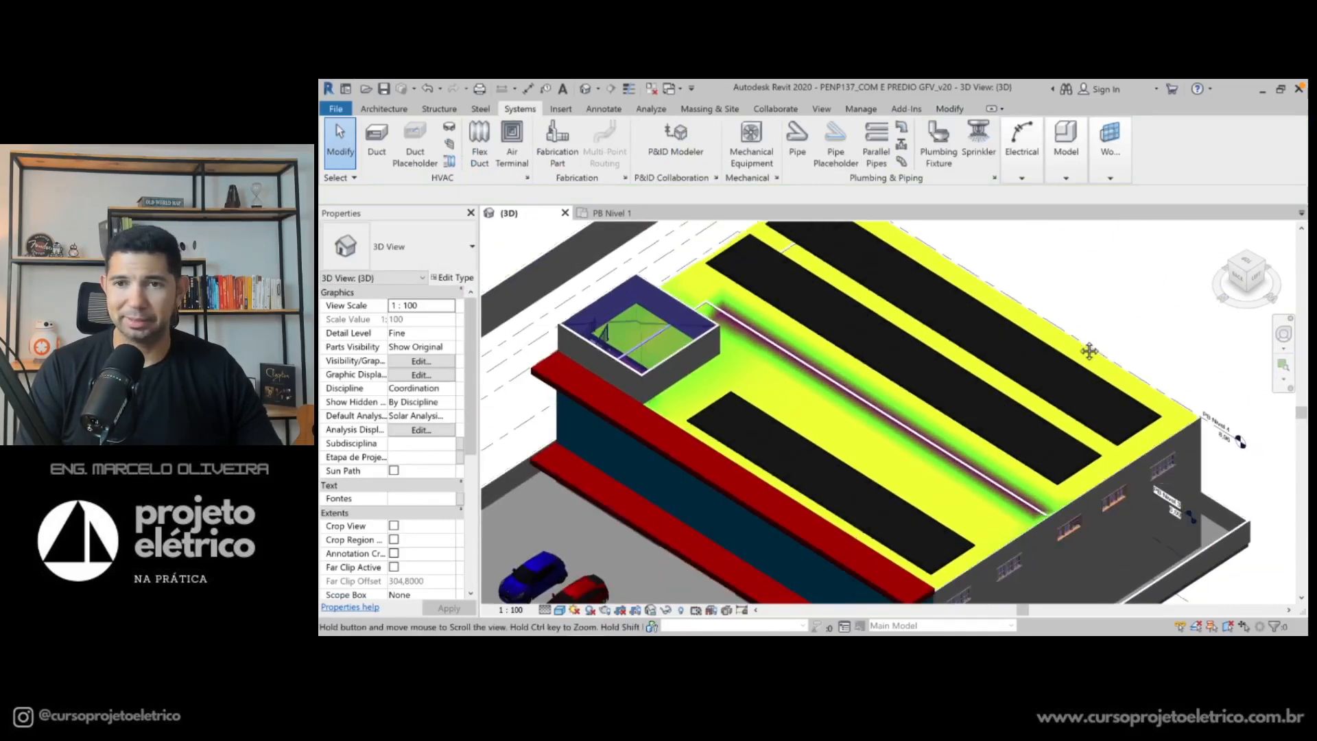
middle_drag(1124, 339, 1096, 343)
scroll(1098, 342, down, 2)
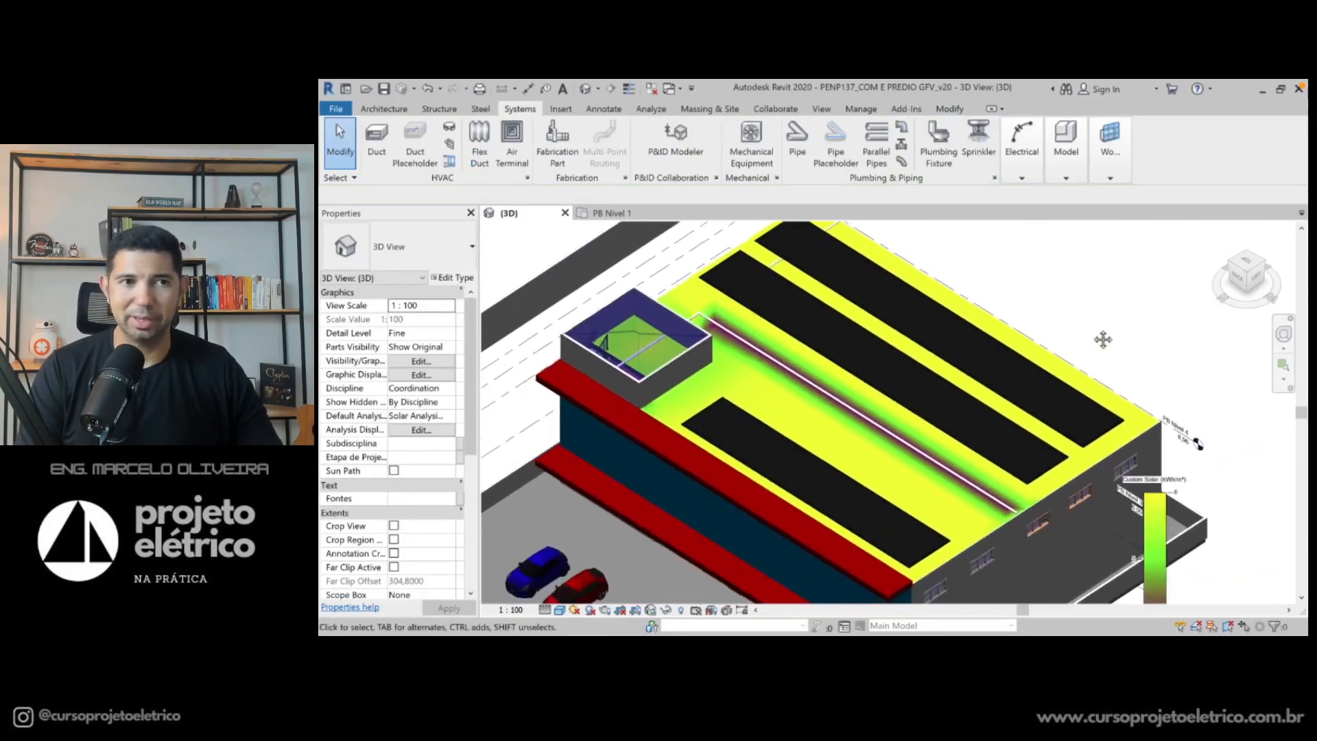
scroll(1110, 331, down, 1)
middle_drag(1112, 330, 1082, 335)
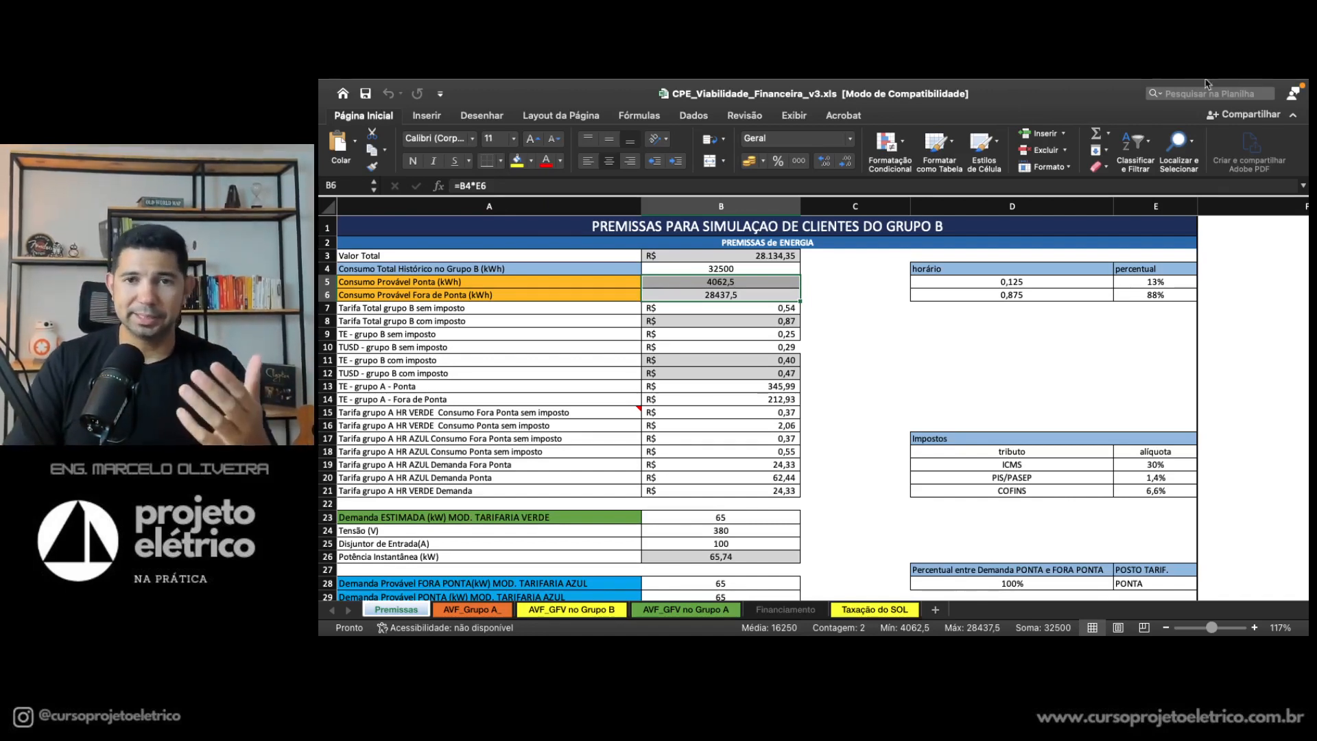
In Excel's CPE_Viabilidade_Financeira_v3.xls, review the Group B historical consumption and compare the green and blue tariff cash flows on AVF_Grupo A_
click(768, 266)
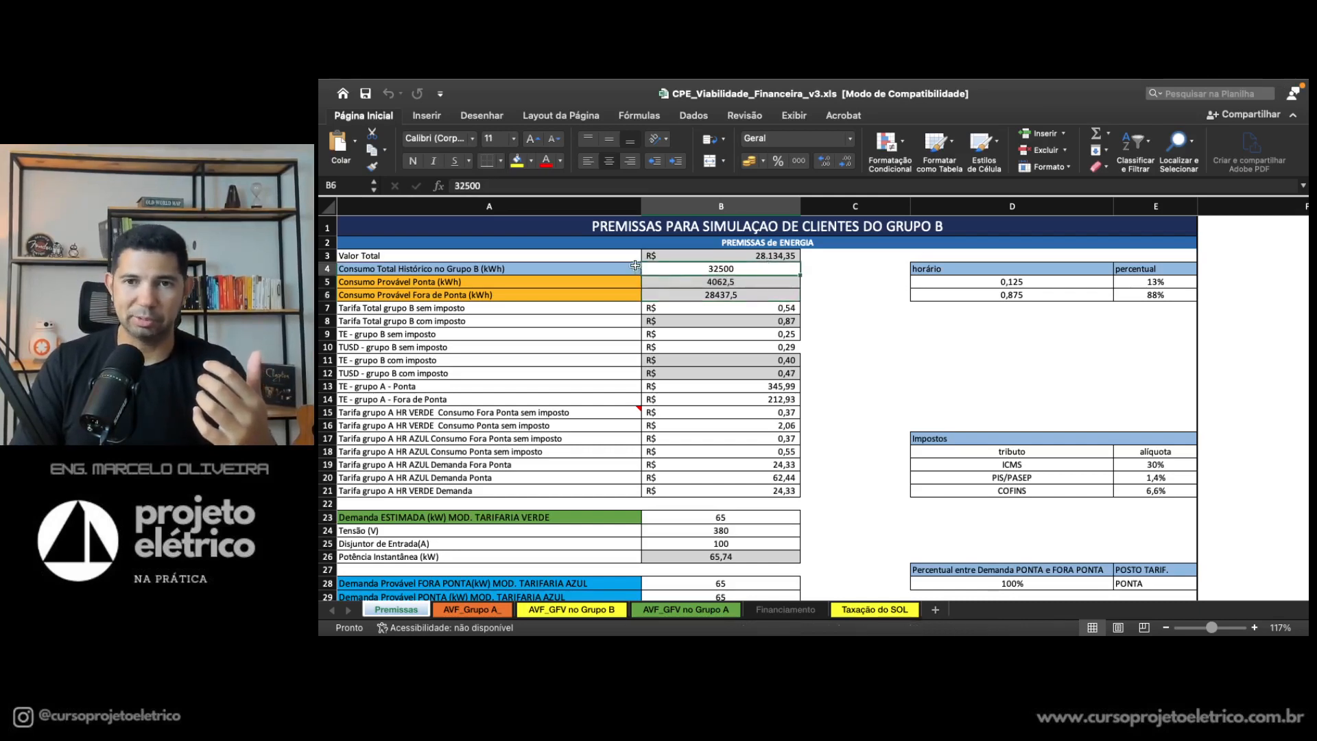
drag(635, 265, 628, 269)
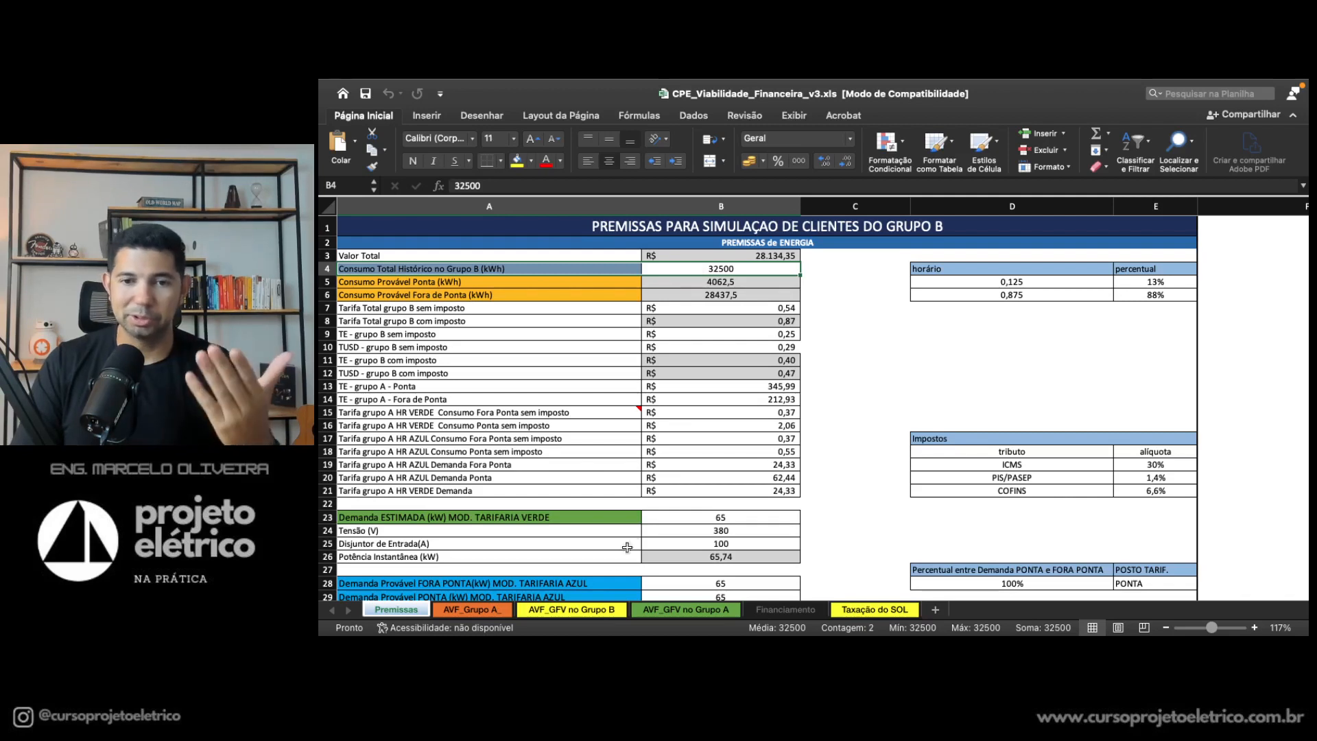
click(490, 613)
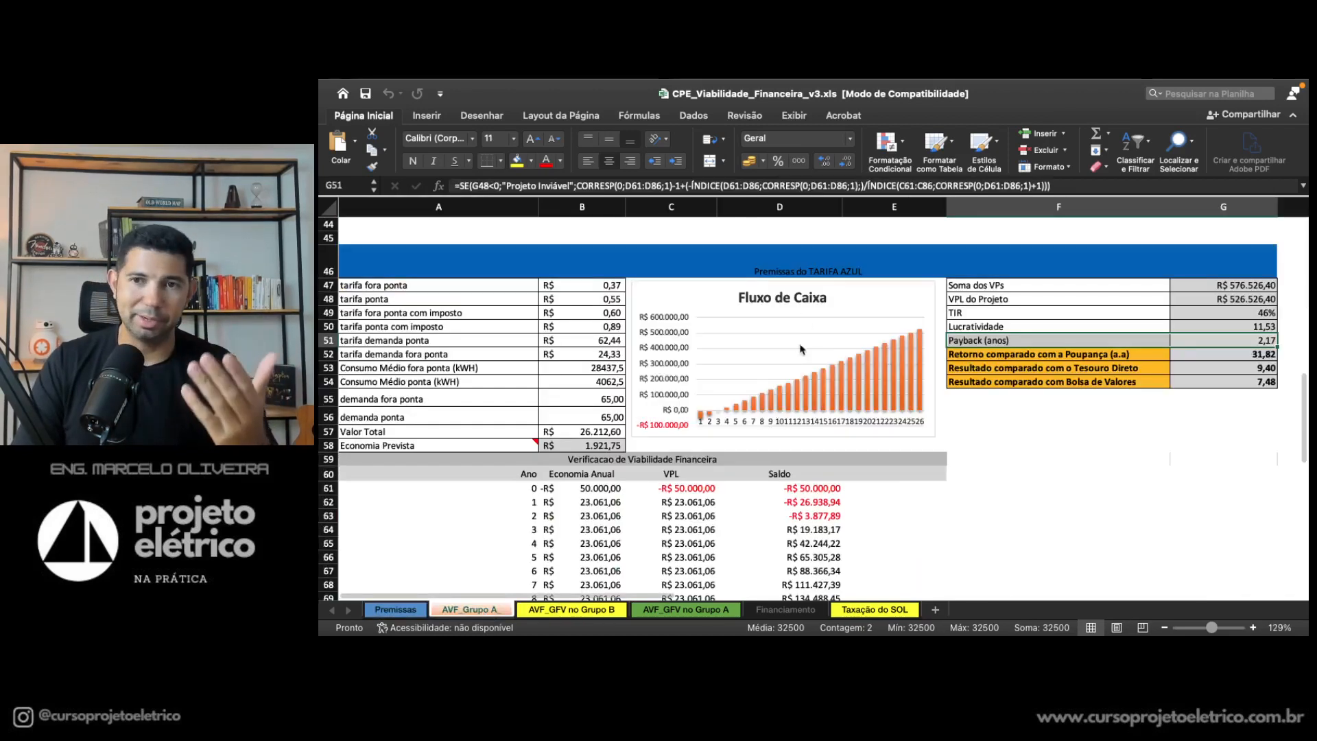
scroll(803, 300, up, 10)
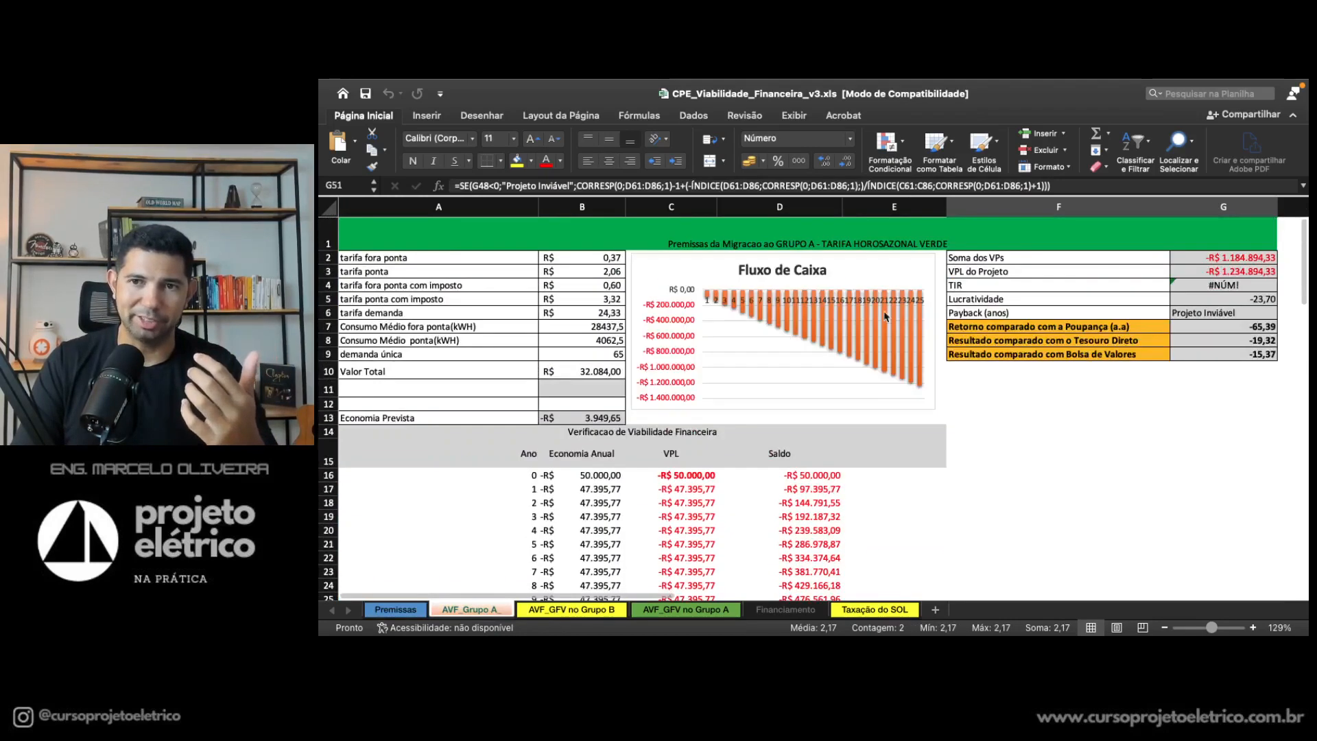
scroll(885, 341, down, 15)
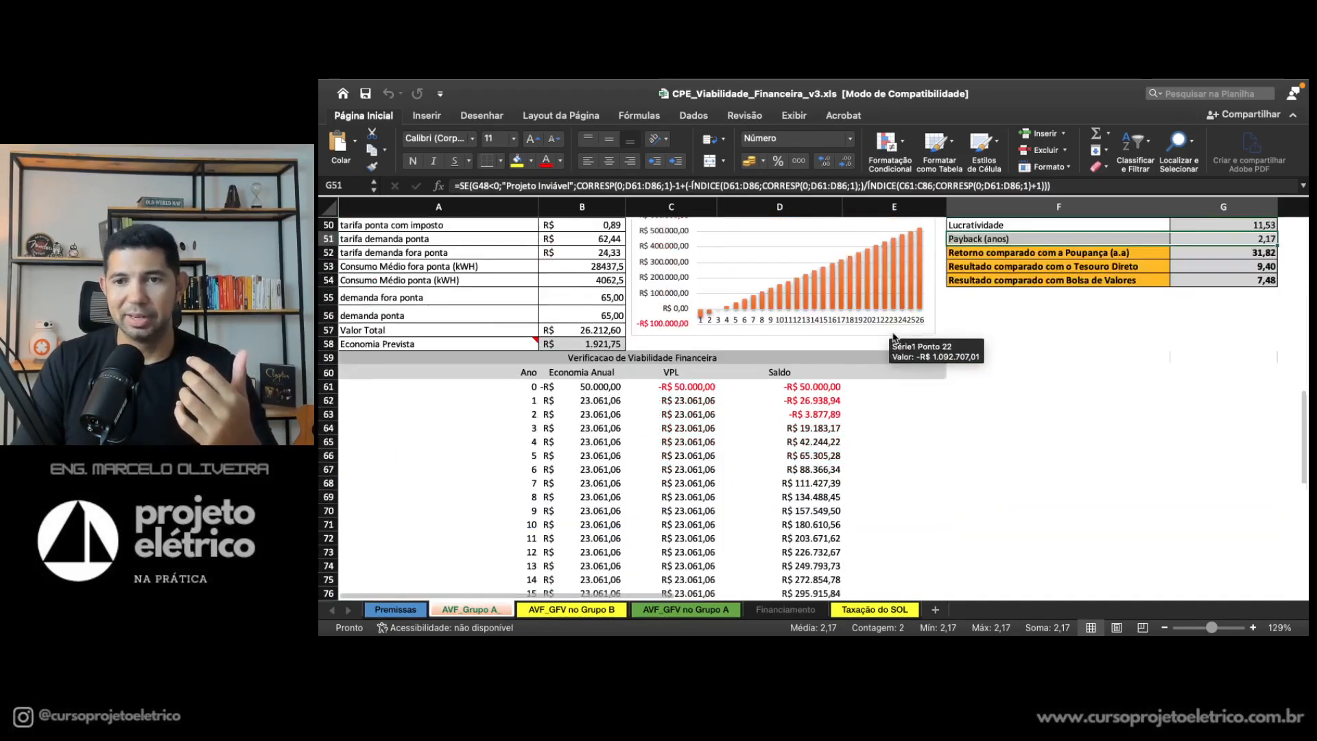
scroll(894, 336, up, 3)
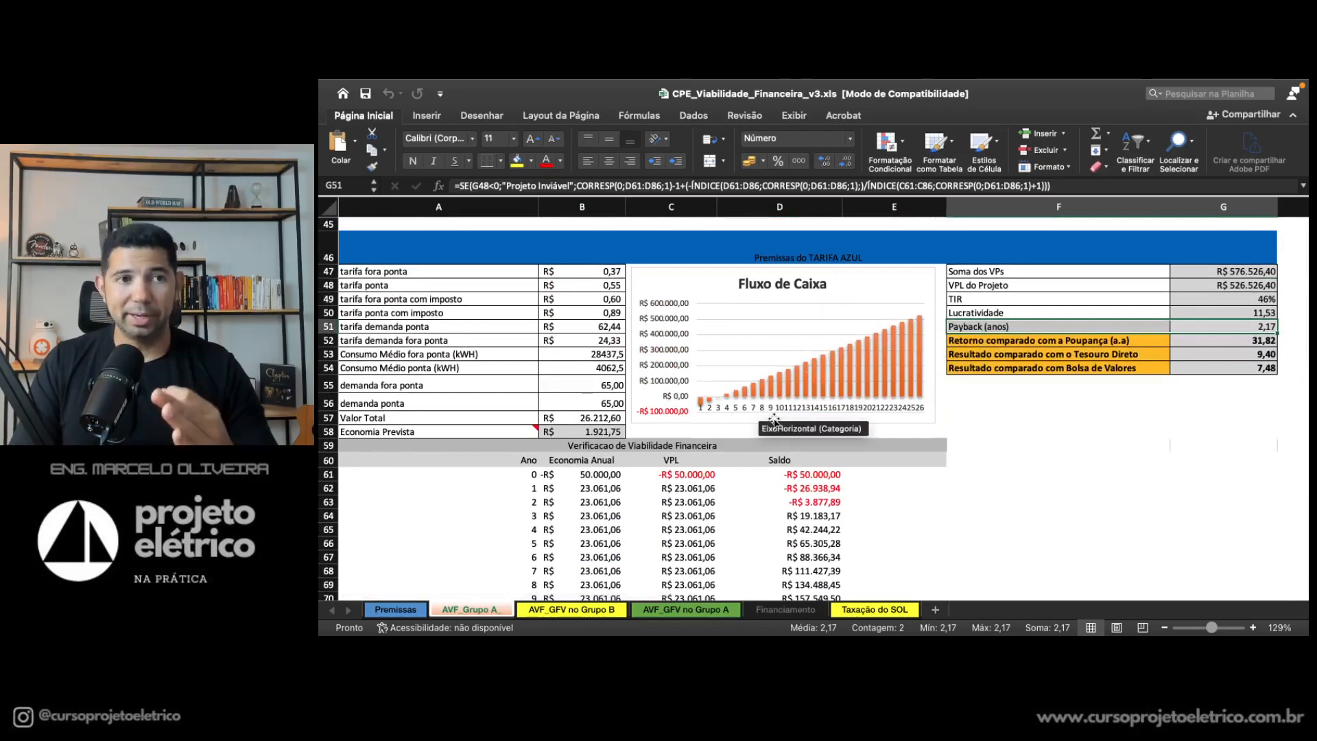
scroll(627, 492, down, 1)
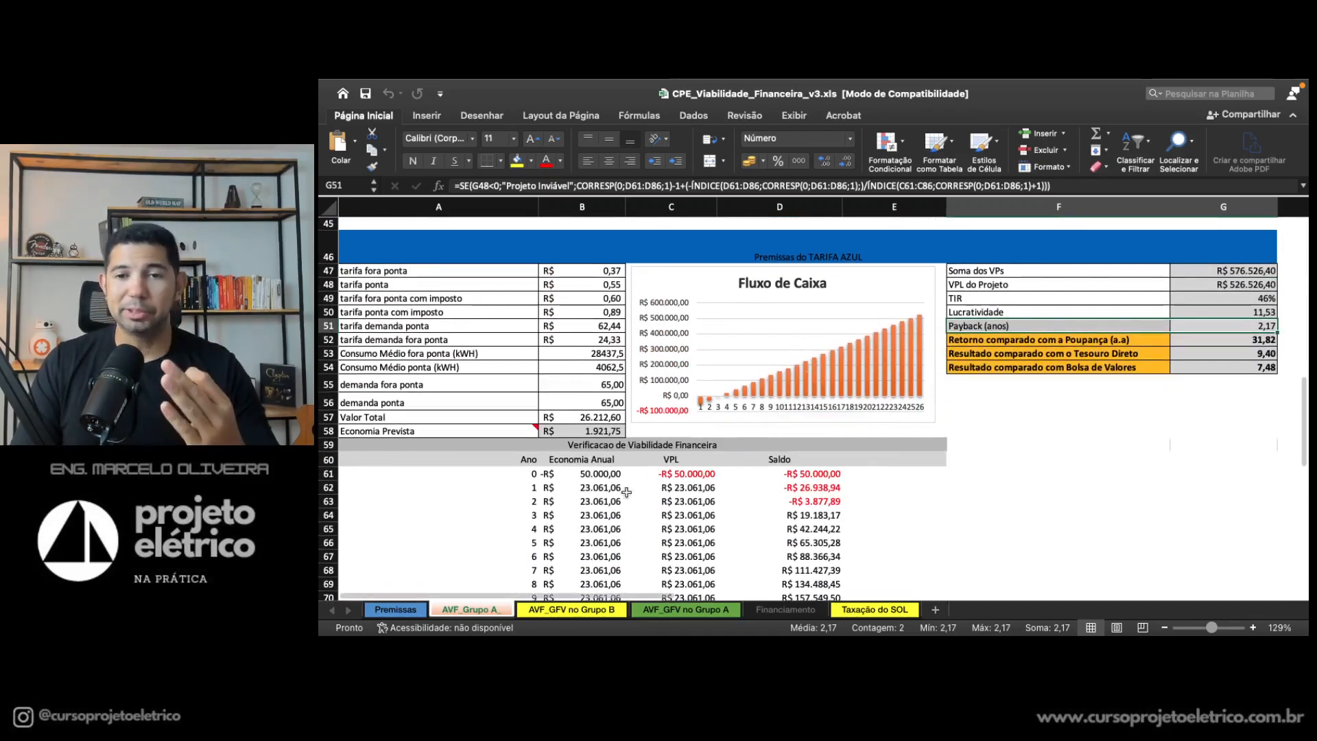
Set the system size (Tamanho do Sistema) to 60 in the financial premises of the Premissas sheet
click(398, 610)
scroll(765, 422, down, 7)
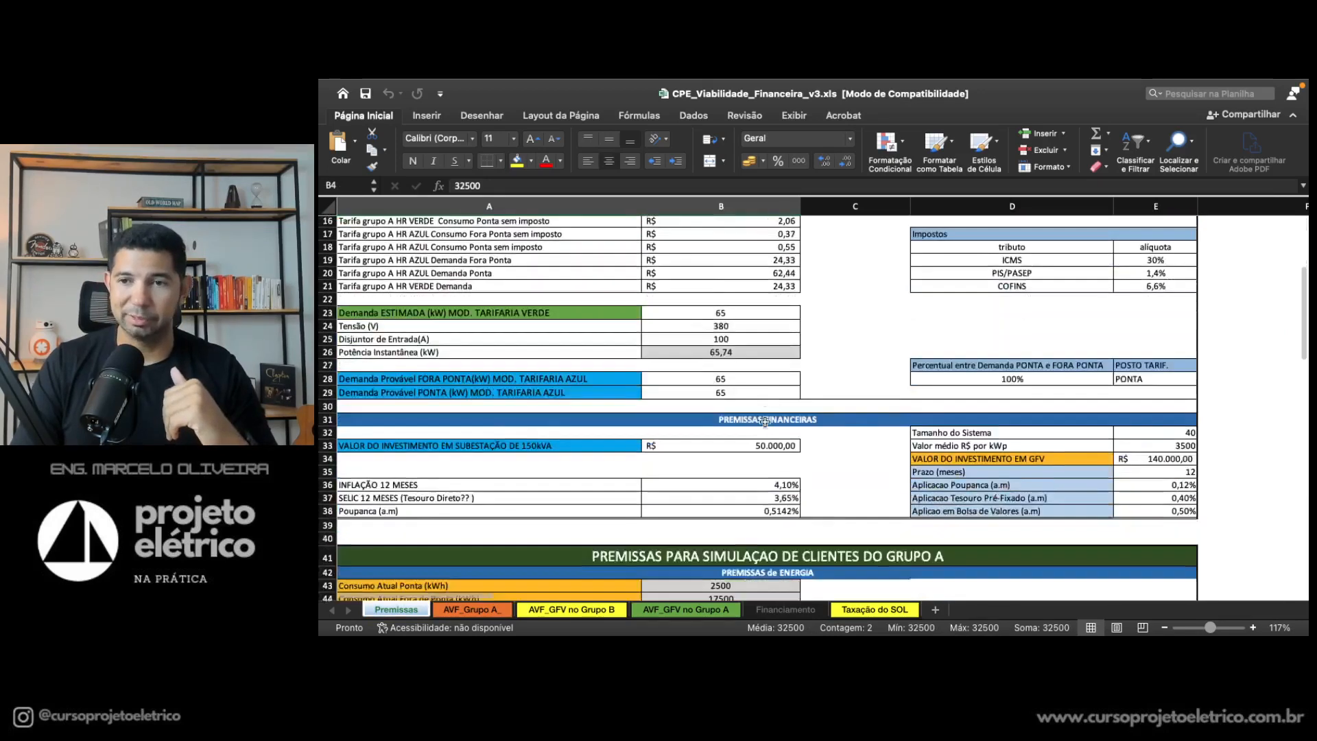
scroll(765, 423, down, 2)
scroll(858, 412, up, 5)
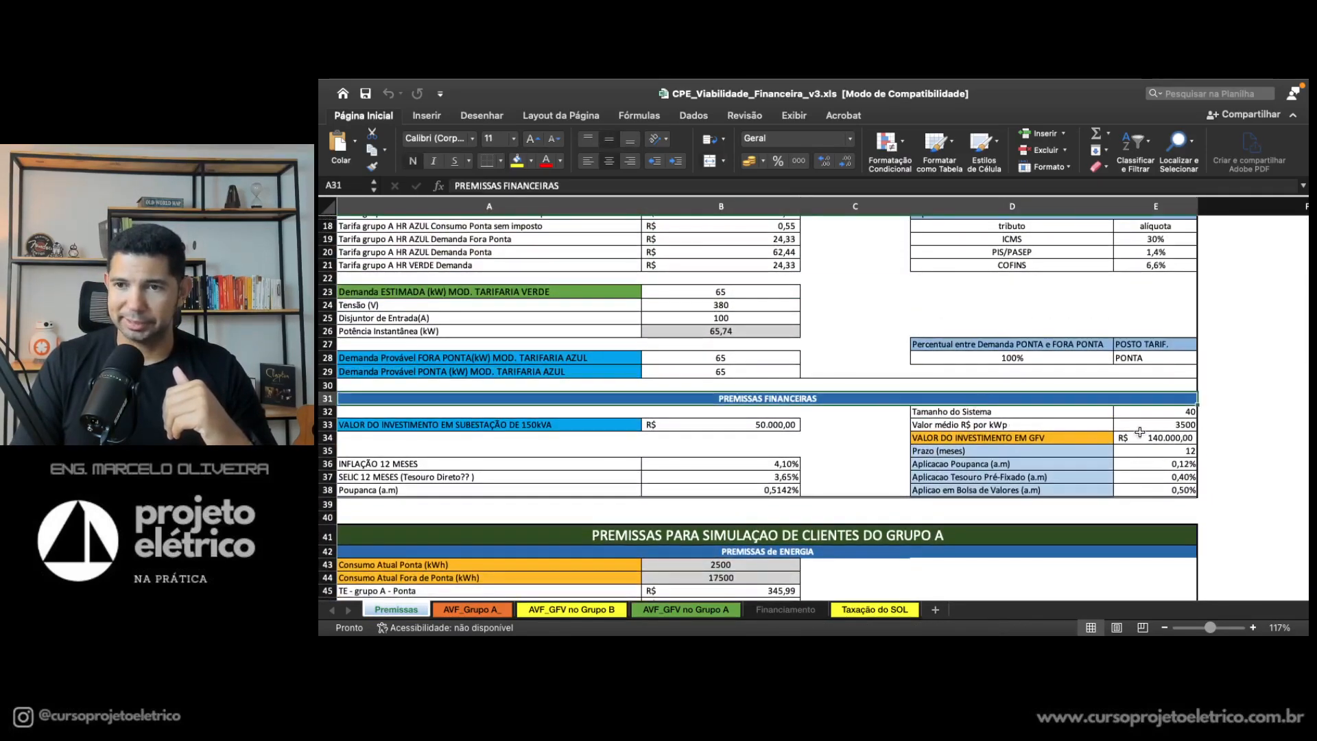
click(1175, 414)
text(60)
key(Return)
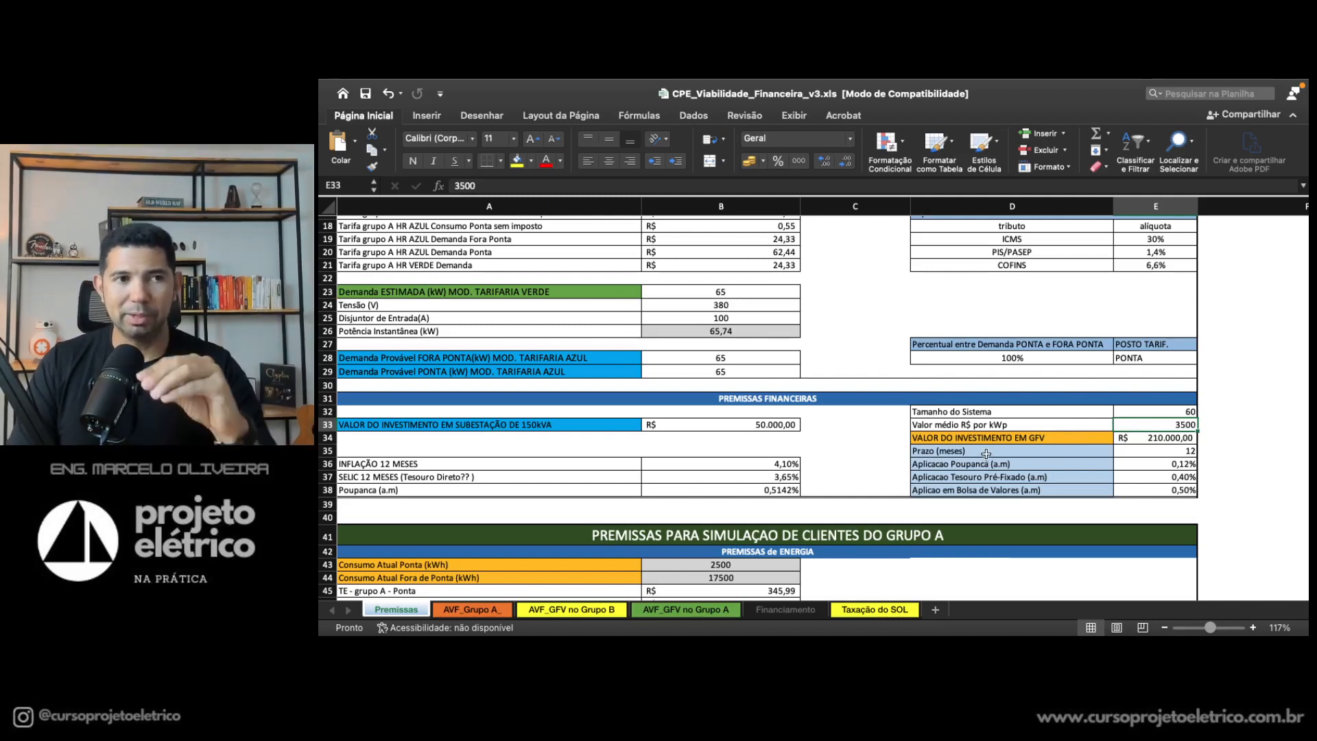
scroll(979, 454, down, 1)
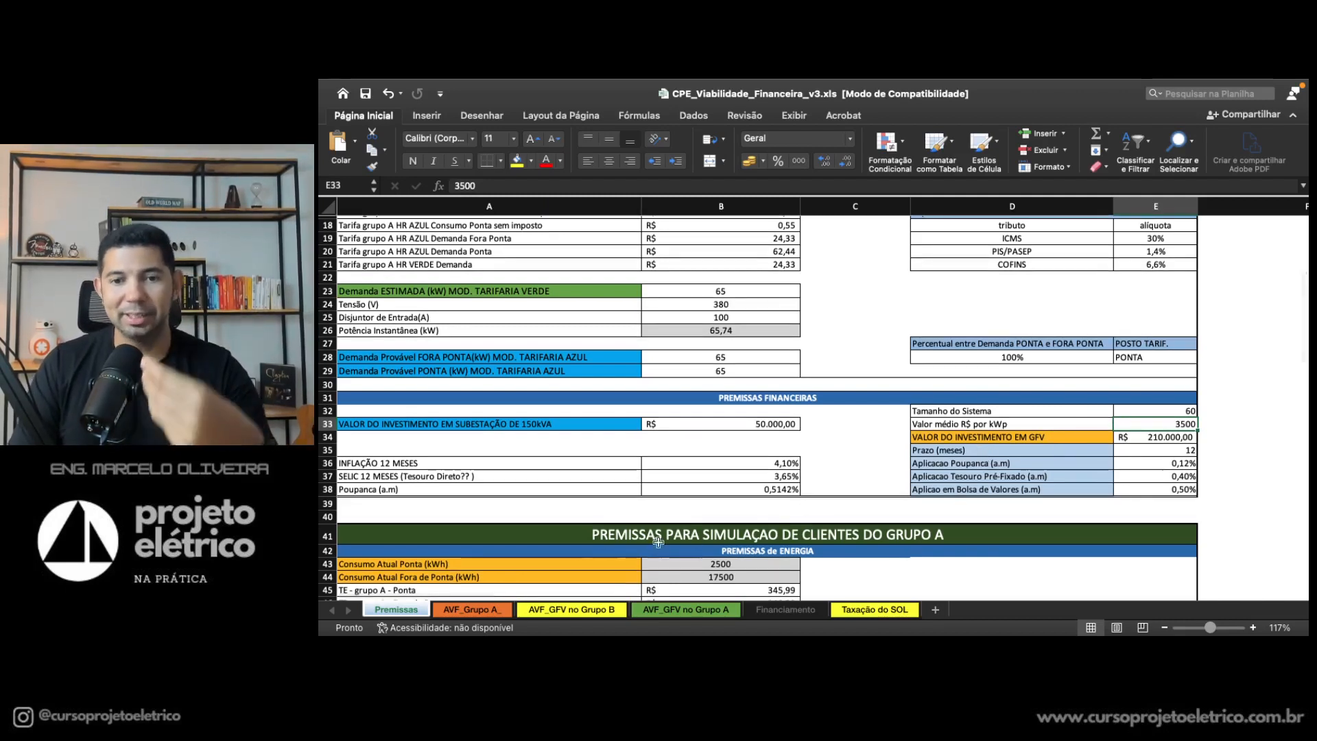
Review the blue-tariff migration results on AVF_Grupo A_ and the green and blue tariff photovoltaic results on AVF_GFV no Grupo A
click(499, 611)
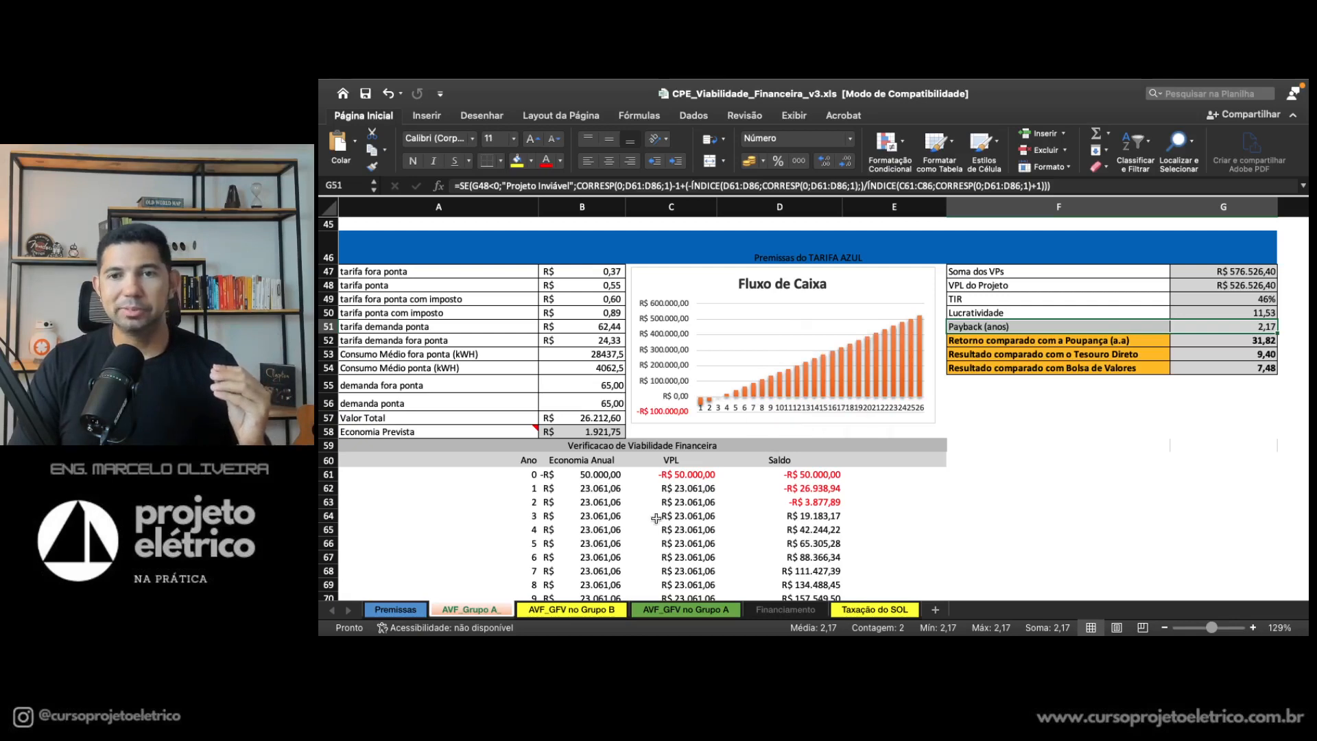
scroll(649, 538, down, 1)
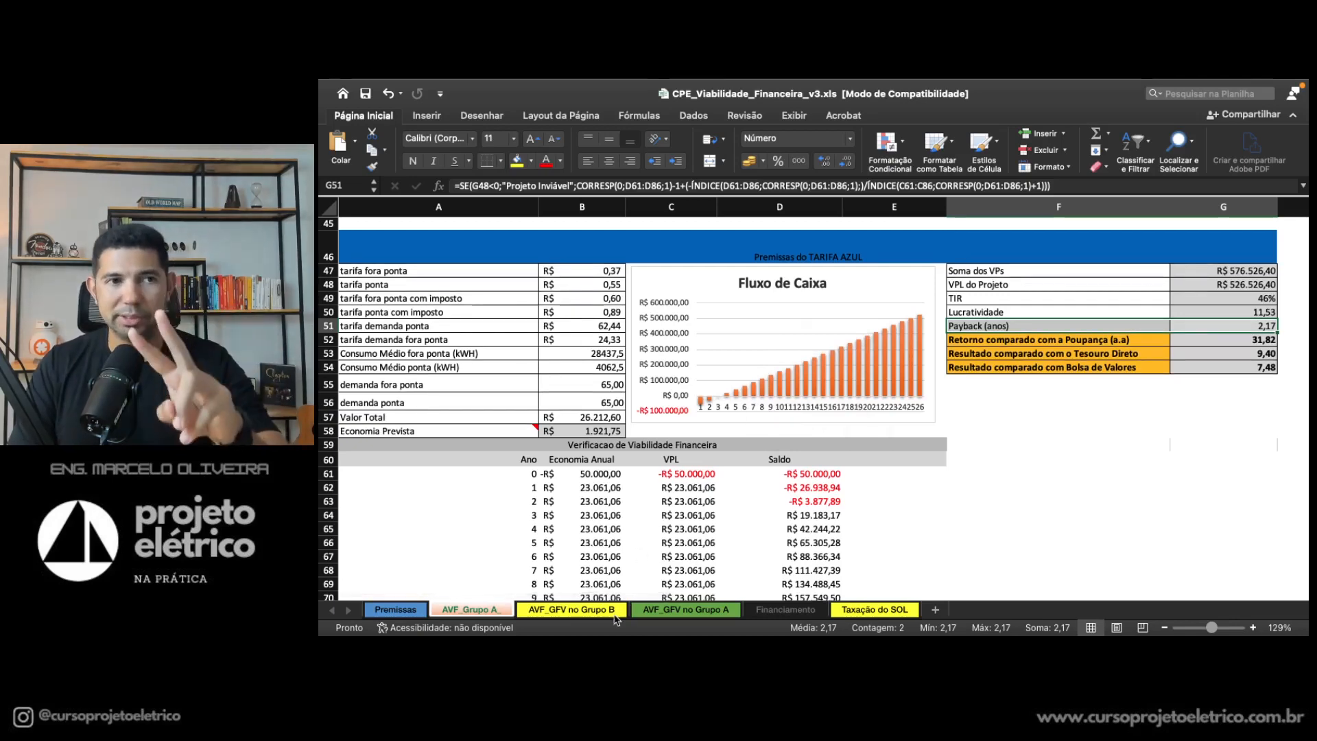
click(686, 609)
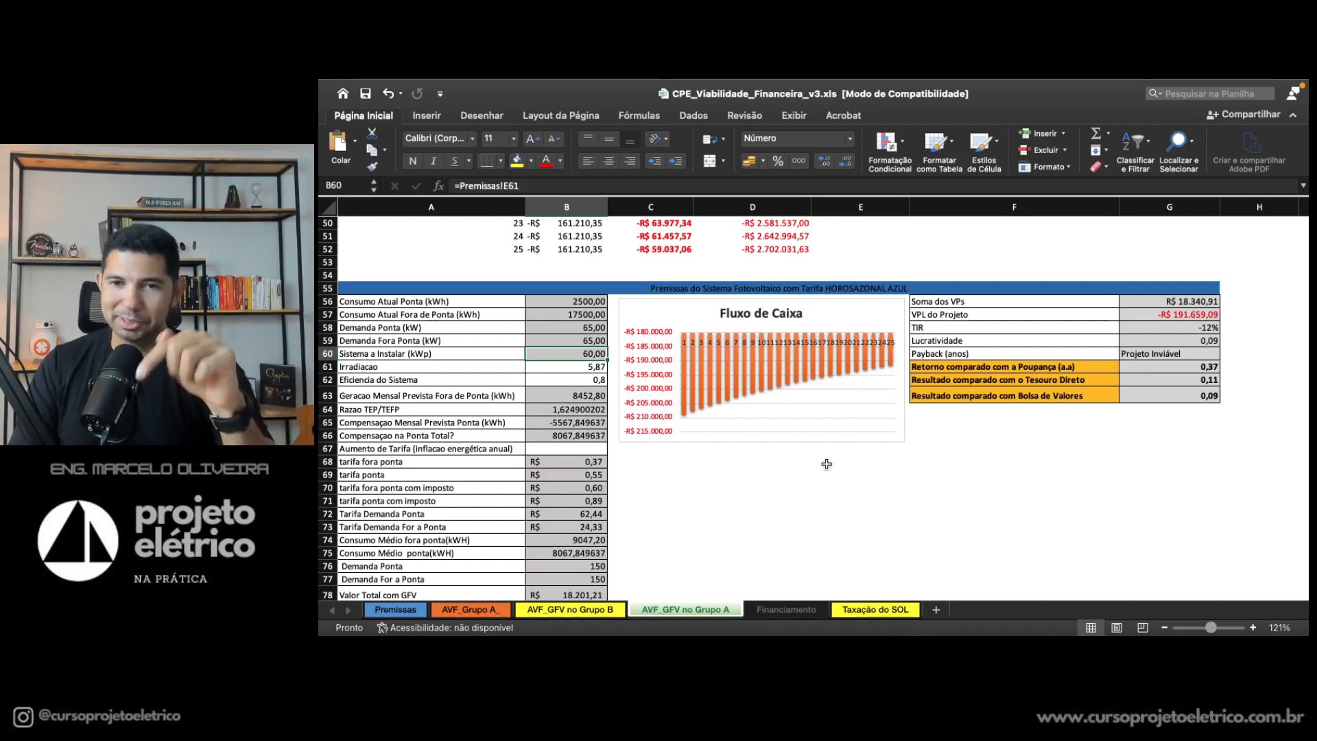
scroll(827, 465, up, 15)
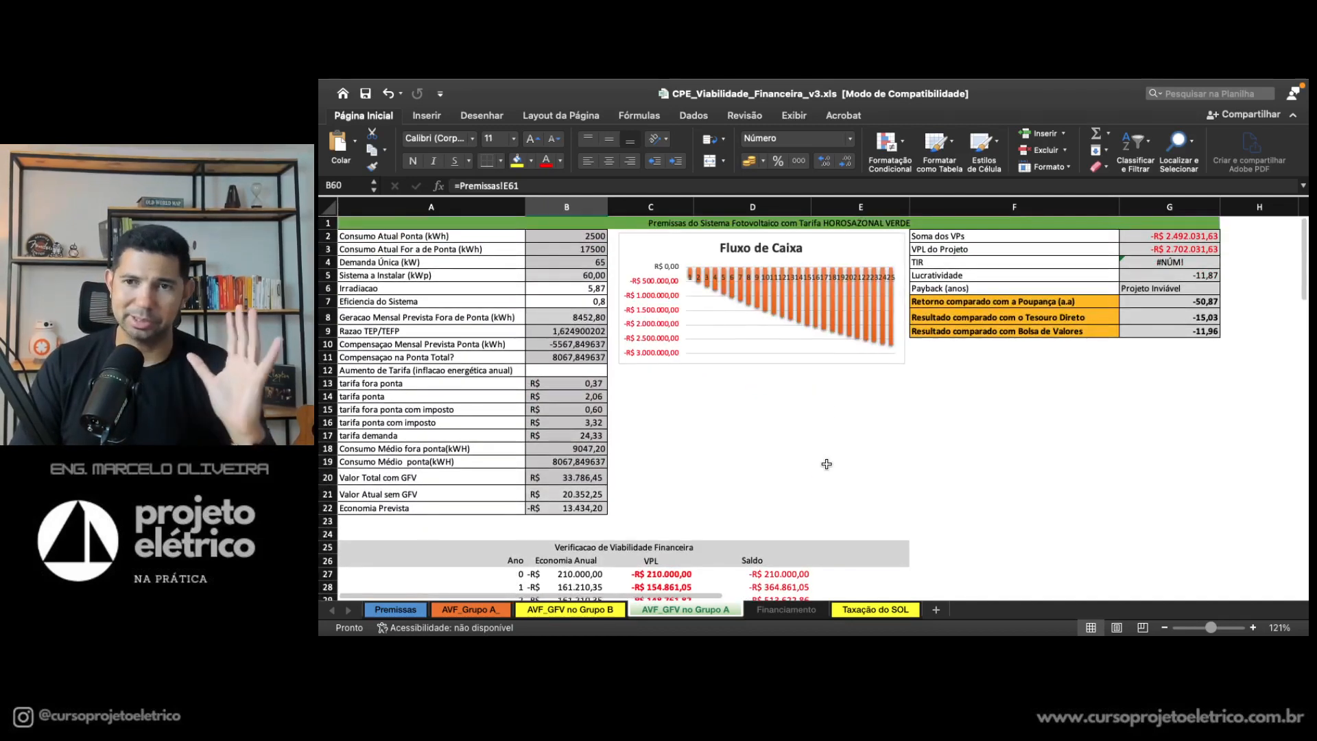
scroll(815, 379, down, 16)
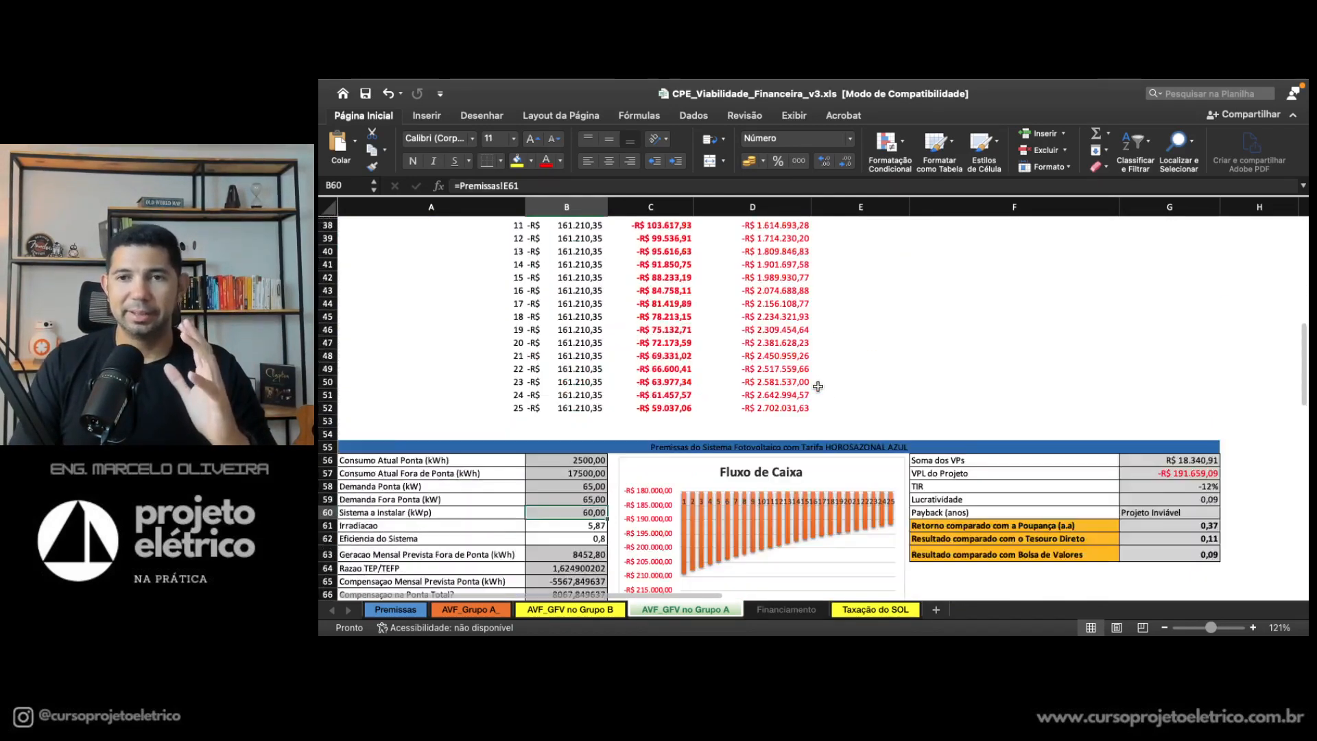
Examine the photovoltaic premises, the cash-flow chart and the return indicators on the AVF_GFV no Grupo B sheet at a larger zoom
click(583, 610)
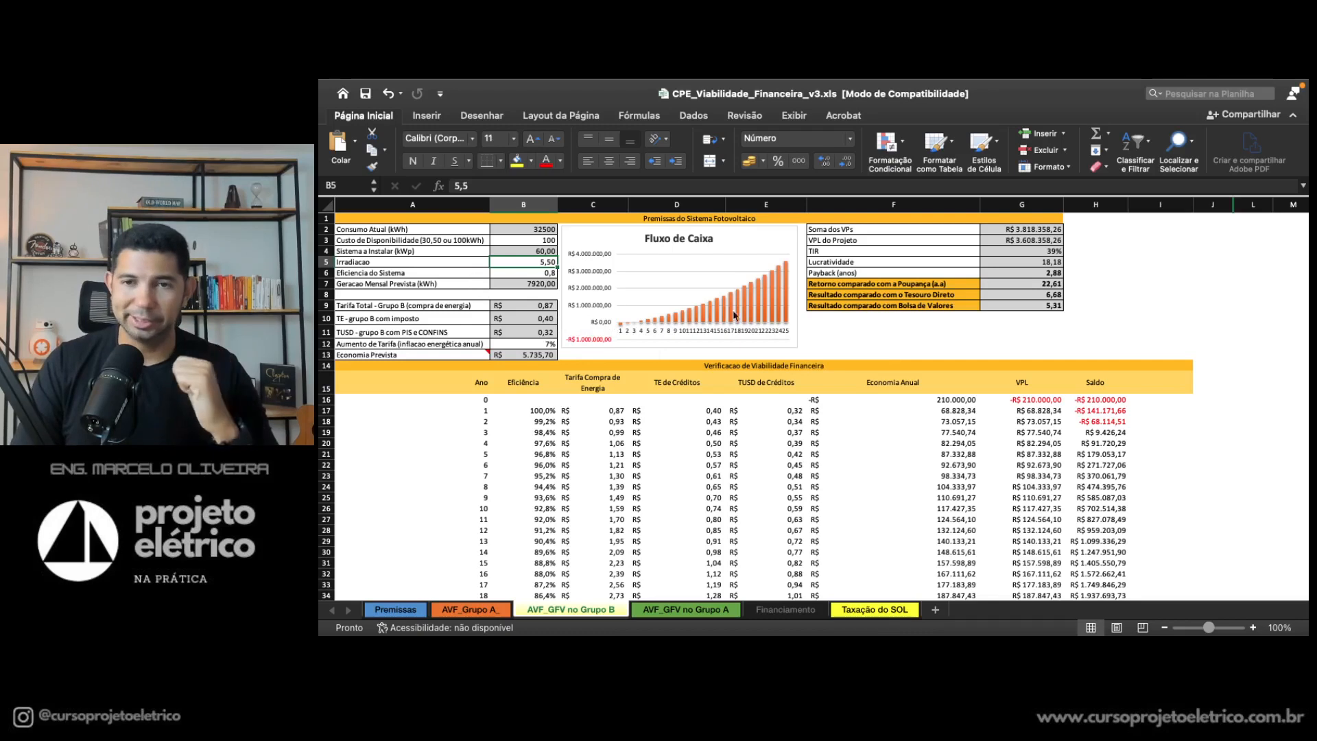
ctrl+scroll(1213, 615, up, 5)
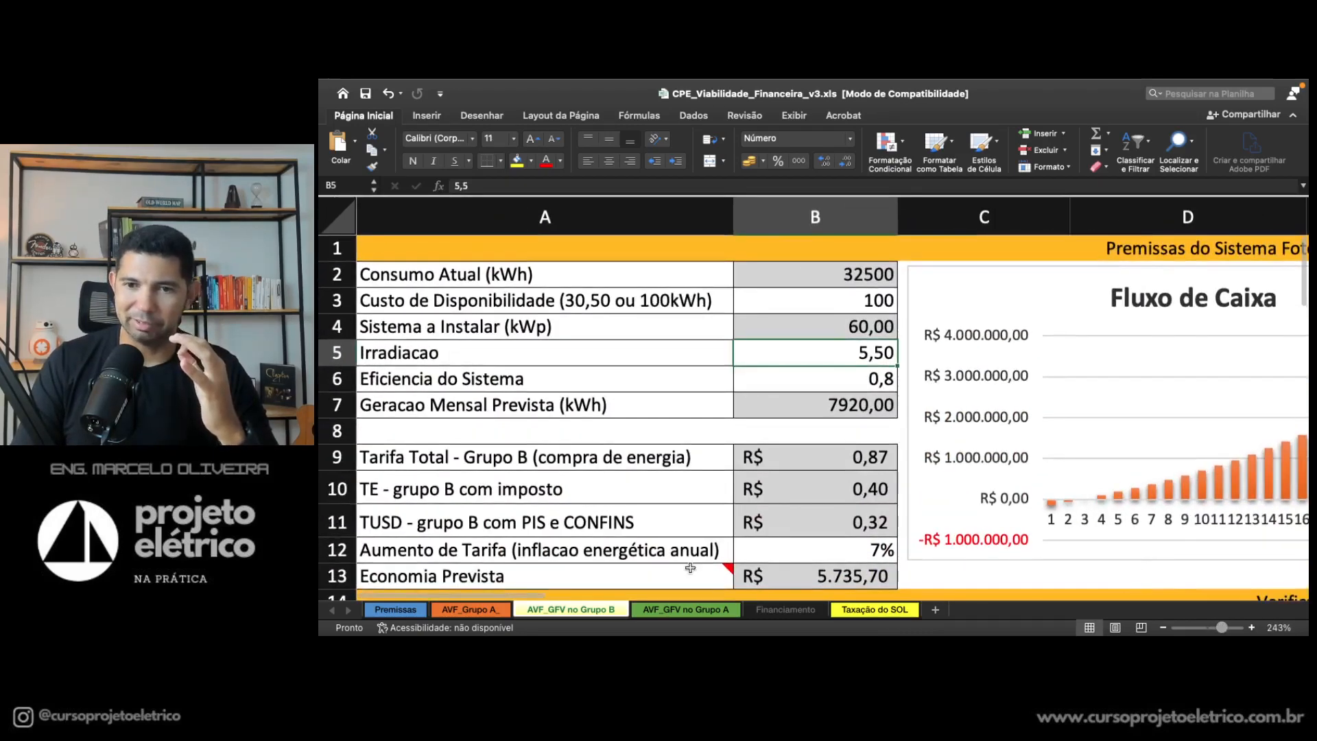
scroll(734, 511, right, 3)
scroll(734, 511, right, 7)
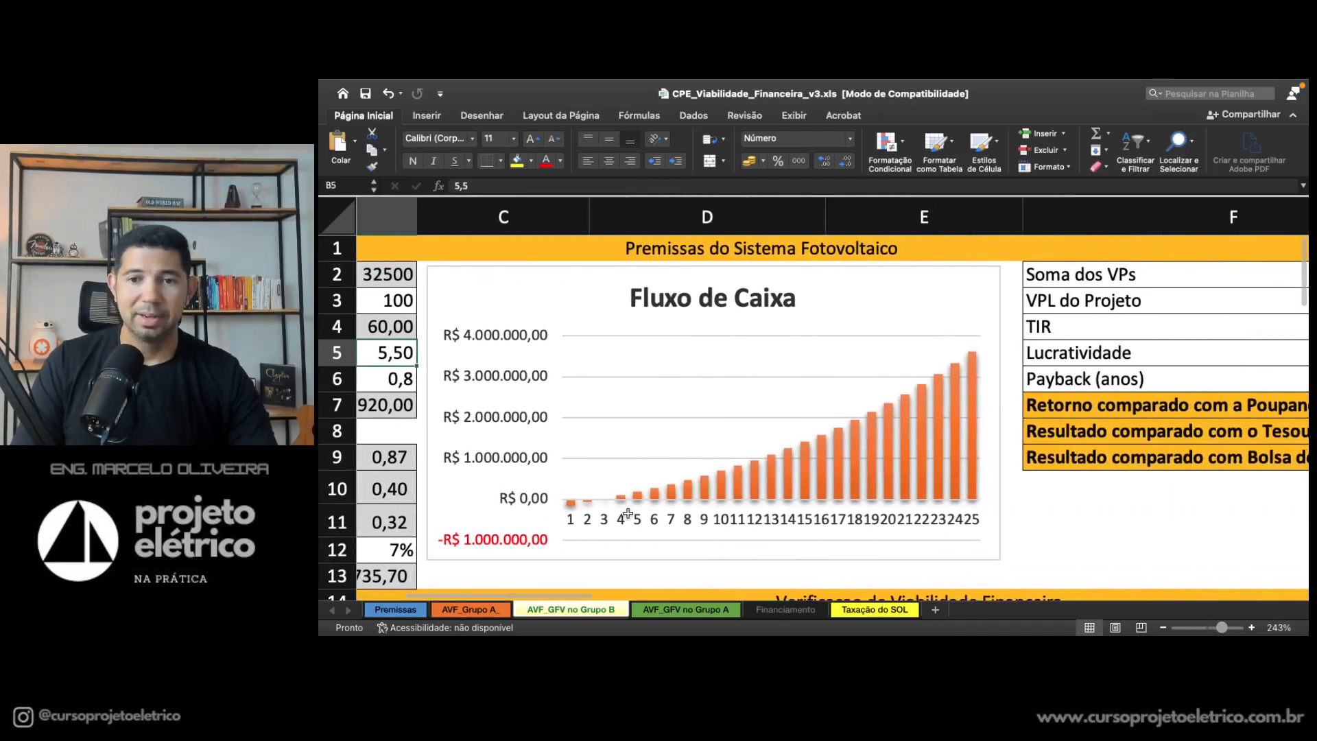
scroll(608, 506, right, 8)
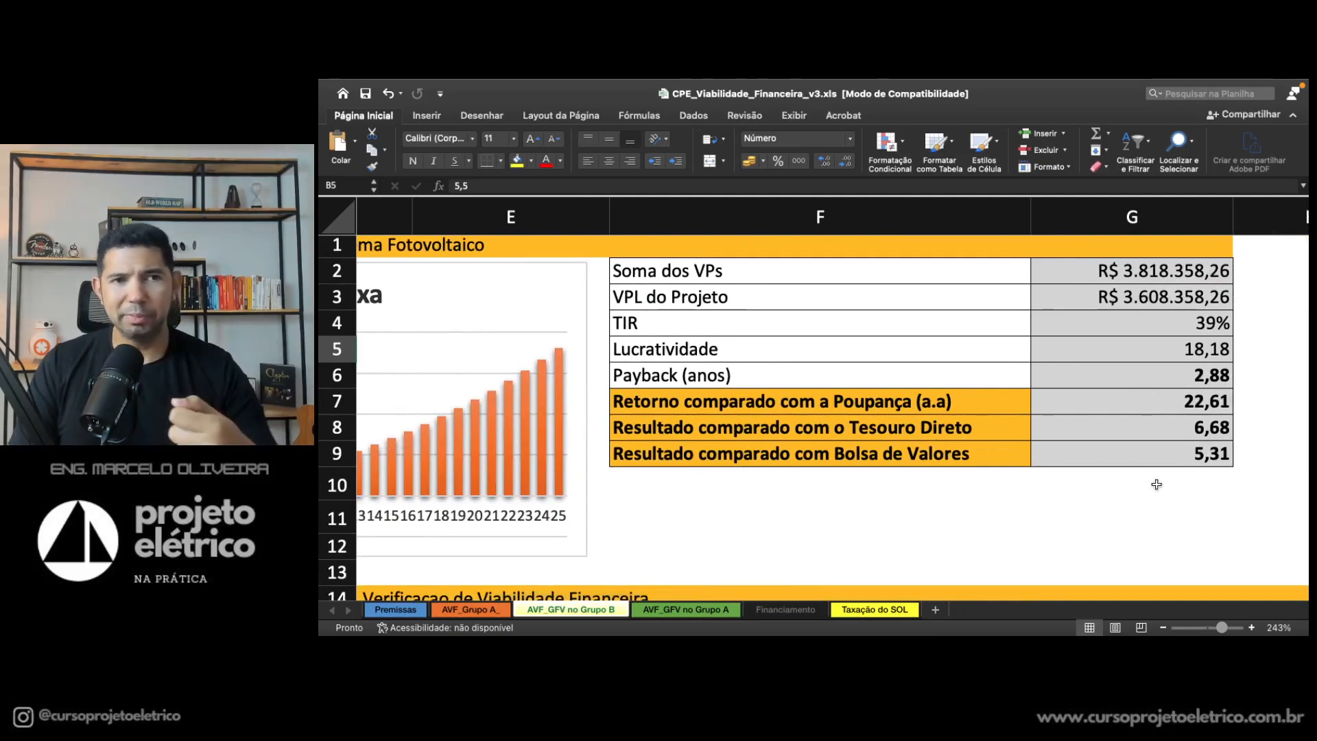
Check the stock-market comparison row of the Group B photovoltaic results, and return to the sheet overview
drag(1181, 458, 1007, 455)
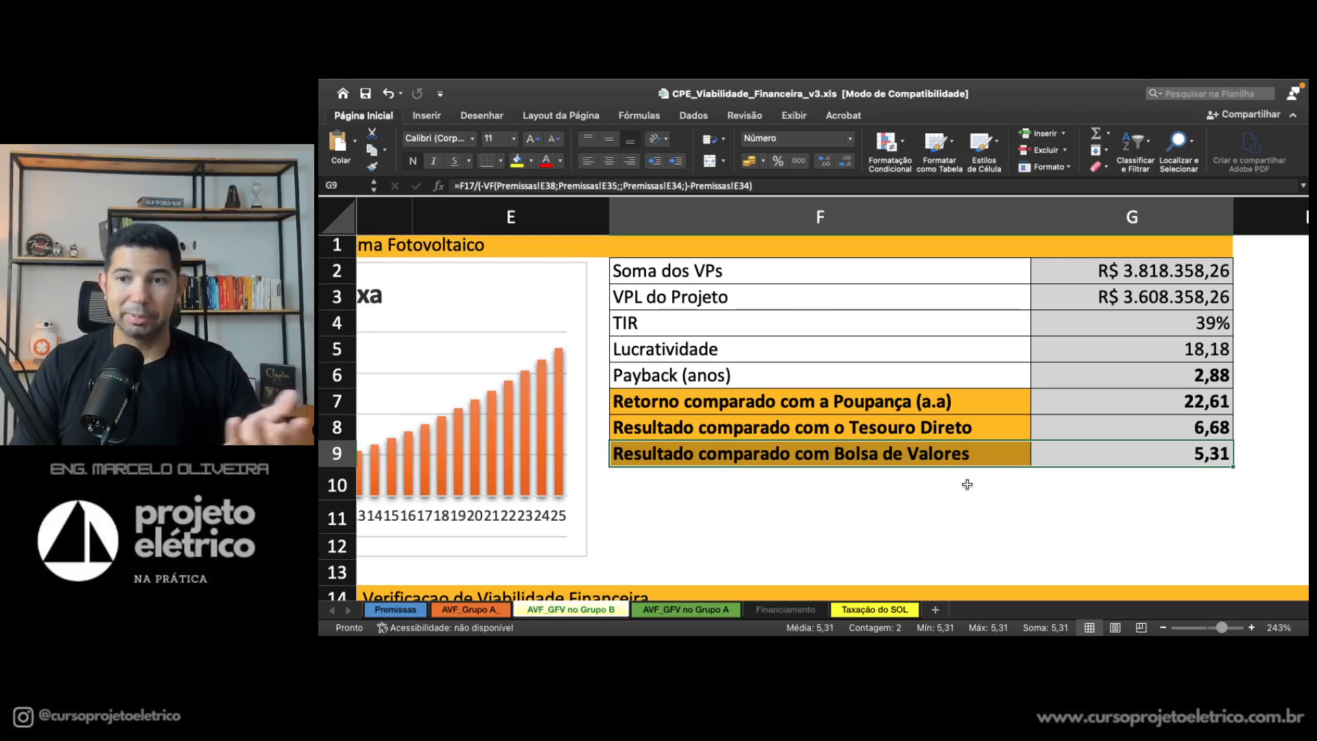
click(1111, 456)
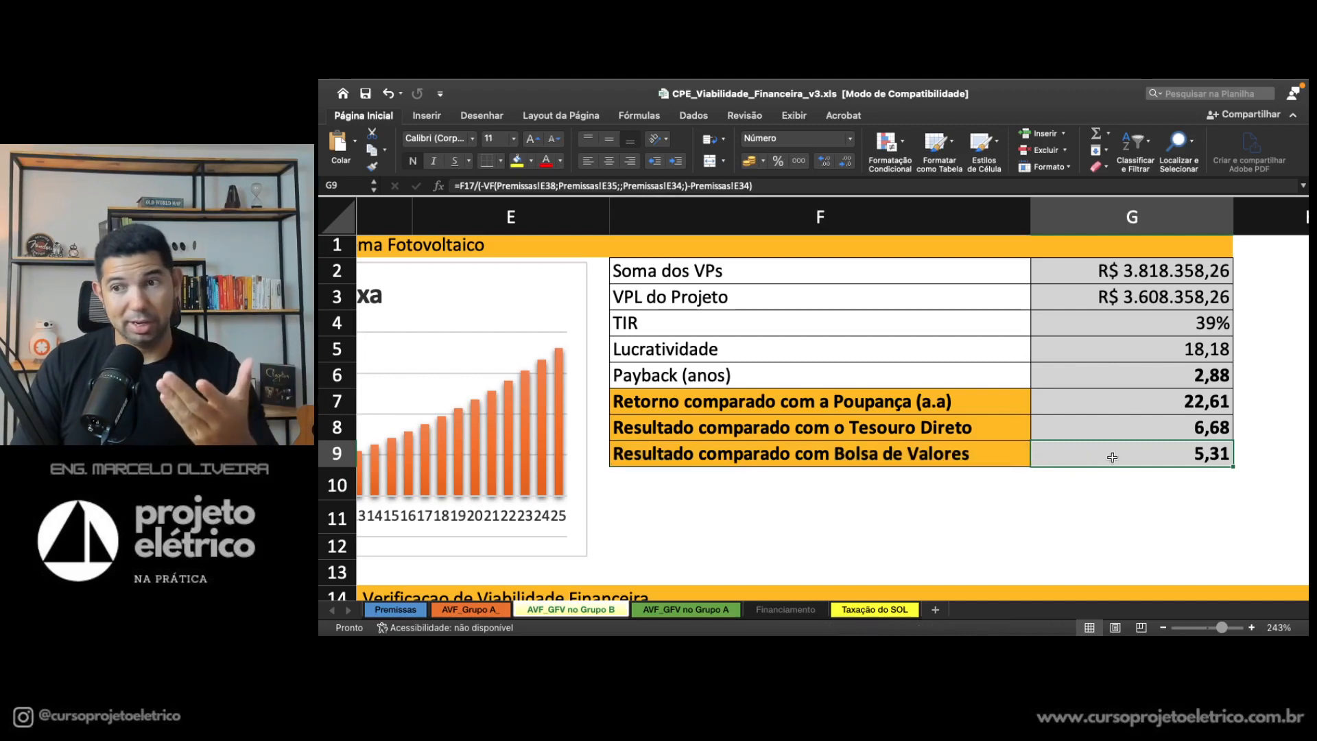
click(1149, 481)
click(1211, 454)
click(1188, 478)
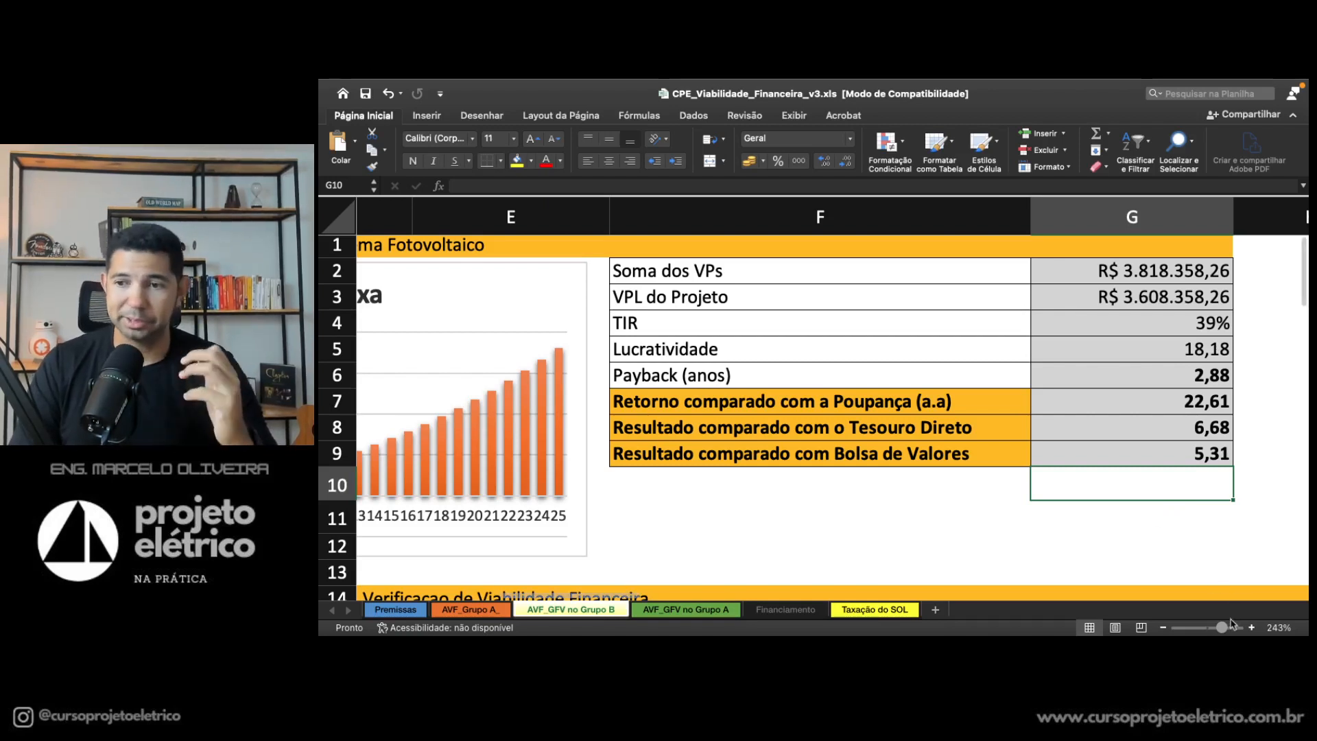
drag(1220, 628, 1209, 629)
scroll(905, 486, left, 10)
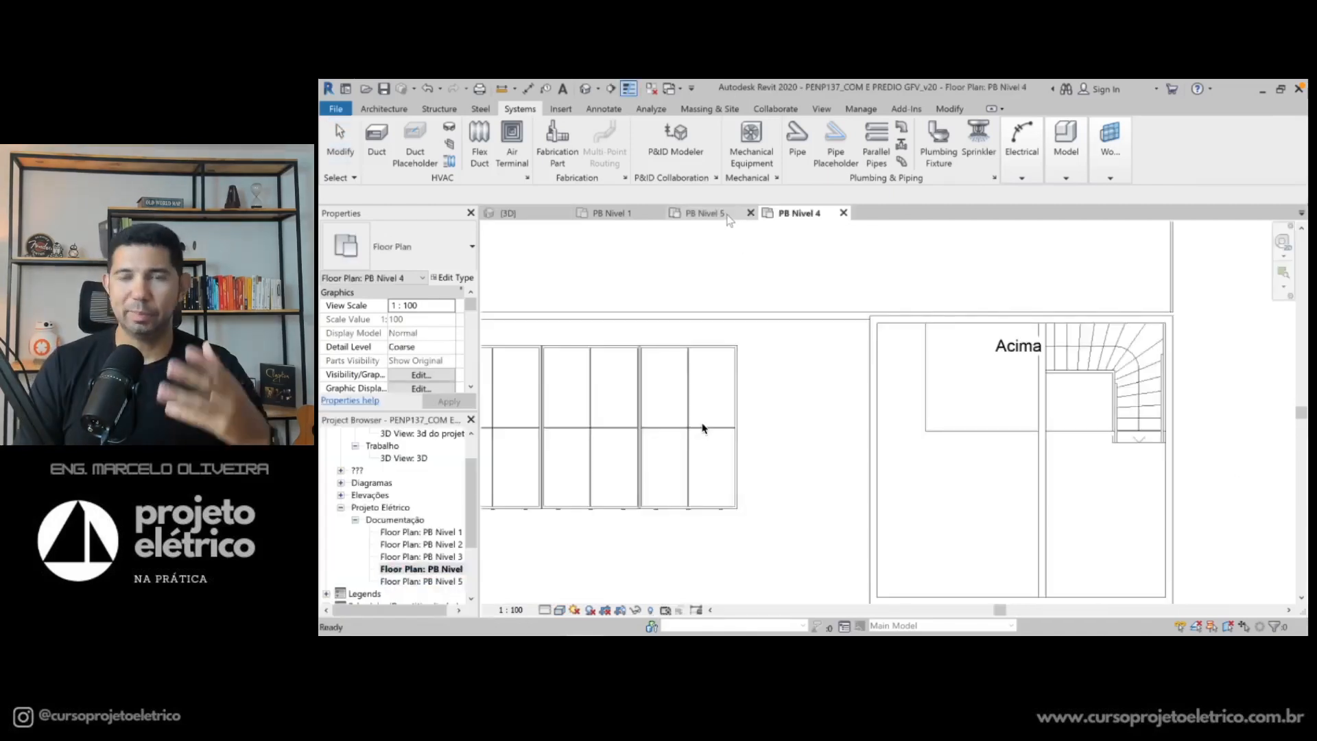
In Revit, close the PB Nivel 5 floor plan and show the panel row and stair enclosure on the PB Nivel 4 plan
key(ctrl+Tab)
key(ctrl+Tab)
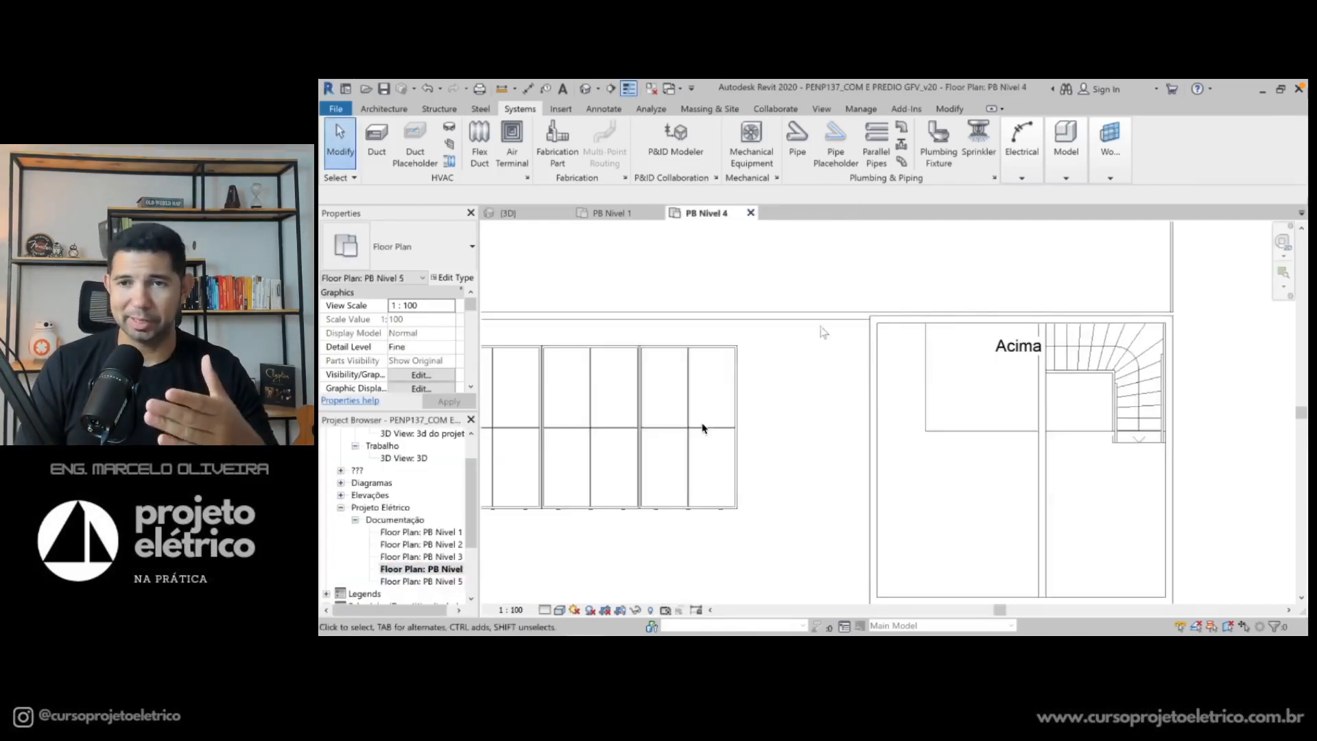
scroll(841, 373, down, 1)
scroll(840, 373, down, 4)
scroll(840, 398, up, 5)
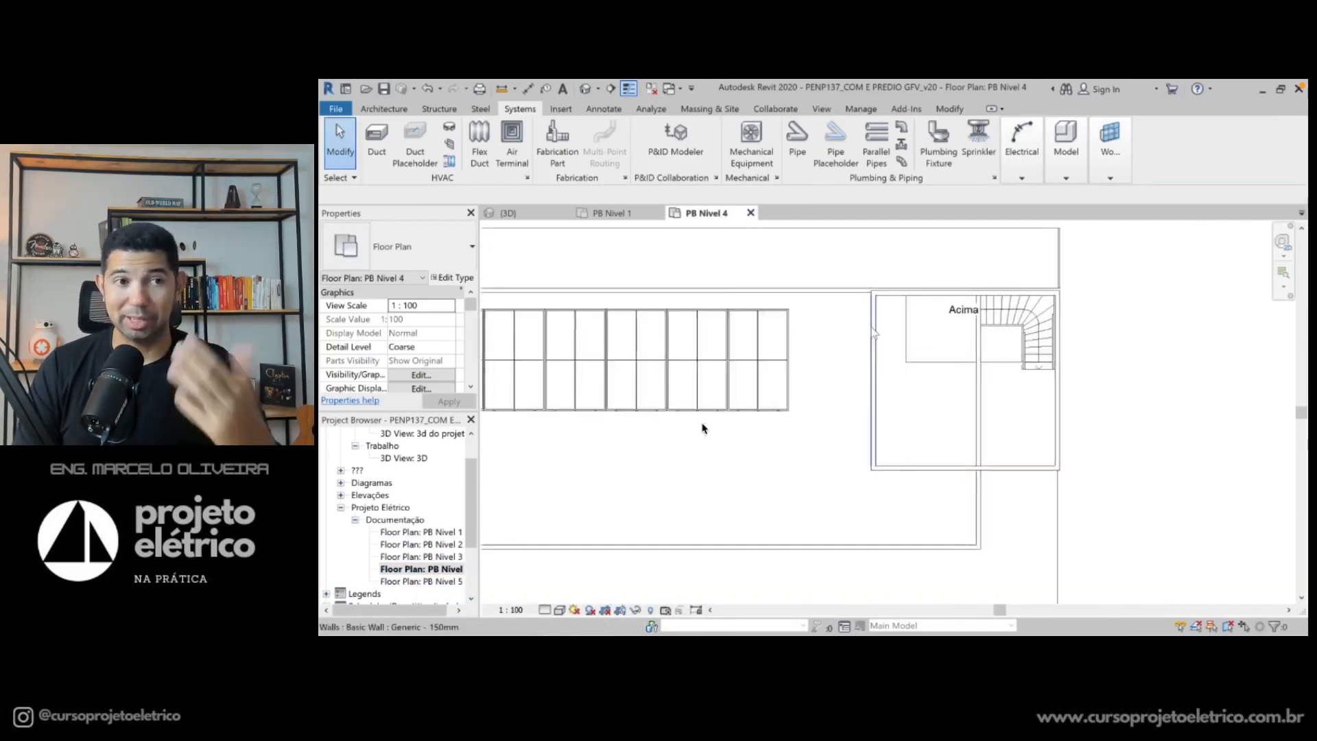
Place a StringBox CC 2 Entradas on PB Nivel 4, rotated upright against the stair enclosure's outer wall facing the panels
scroll(874, 333, up, 2)
click(1021, 144)
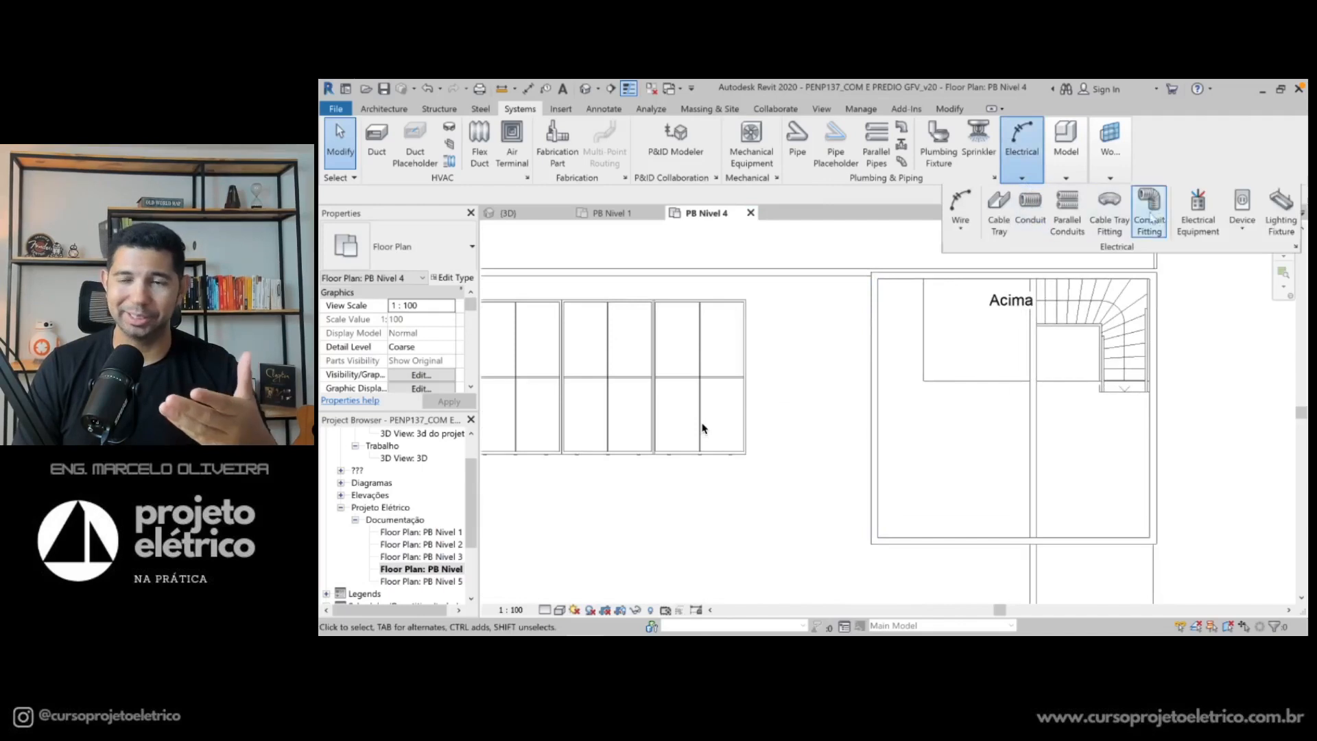
click(1198, 209)
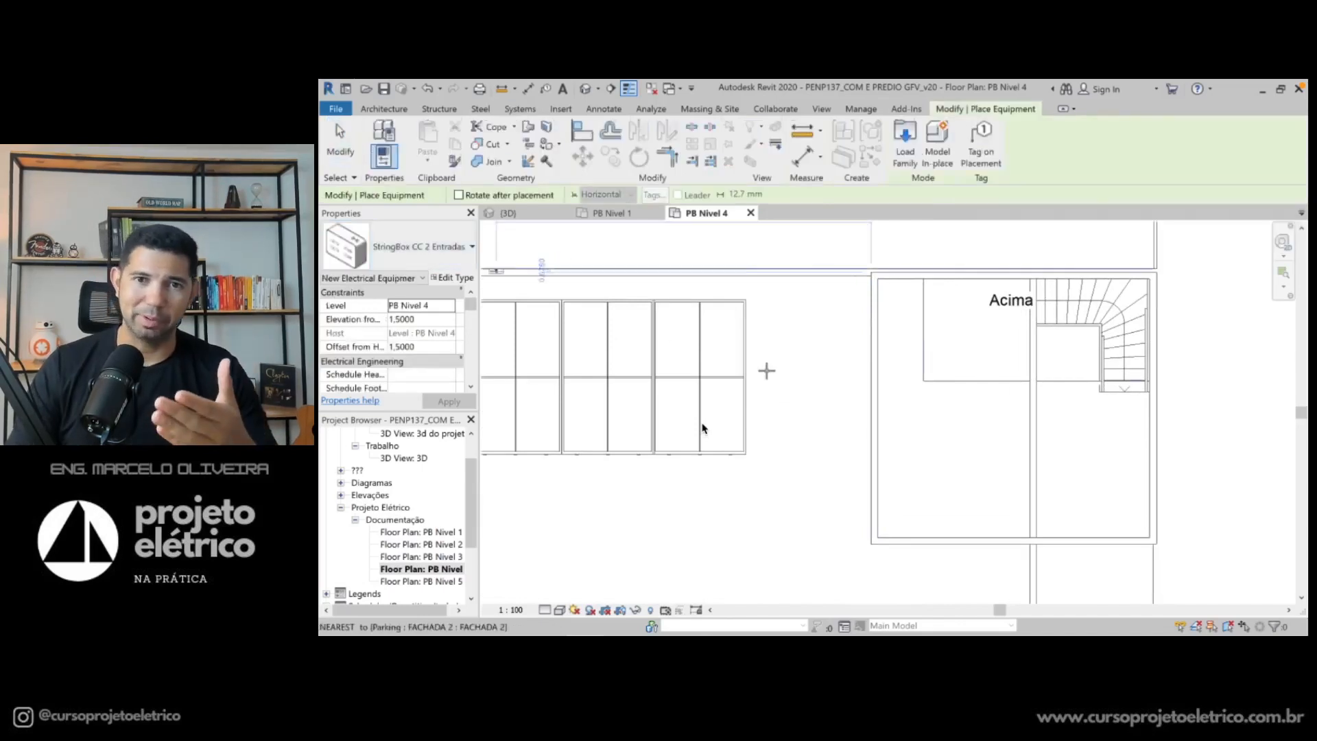
scroll(865, 346, down, 3)
scroll(866, 350, up, 2)
scroll(866, 350, up, 4)
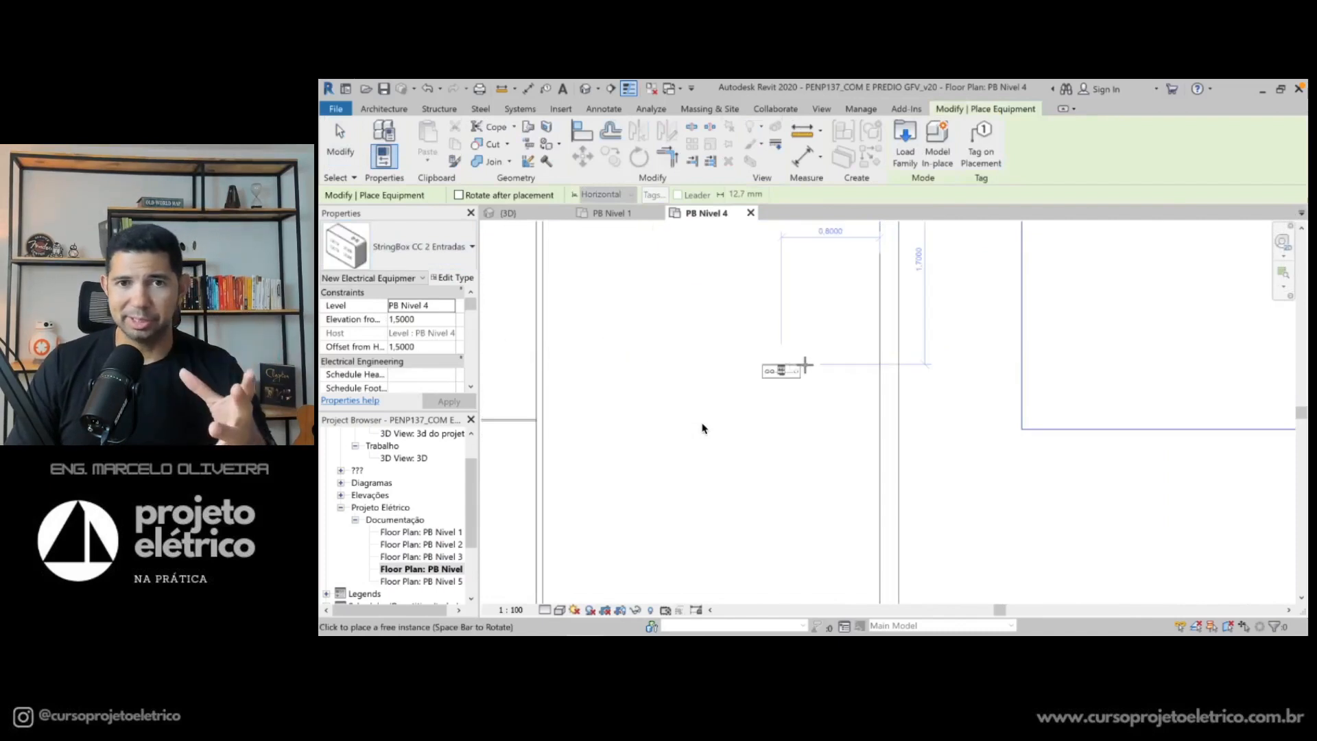
key(space)
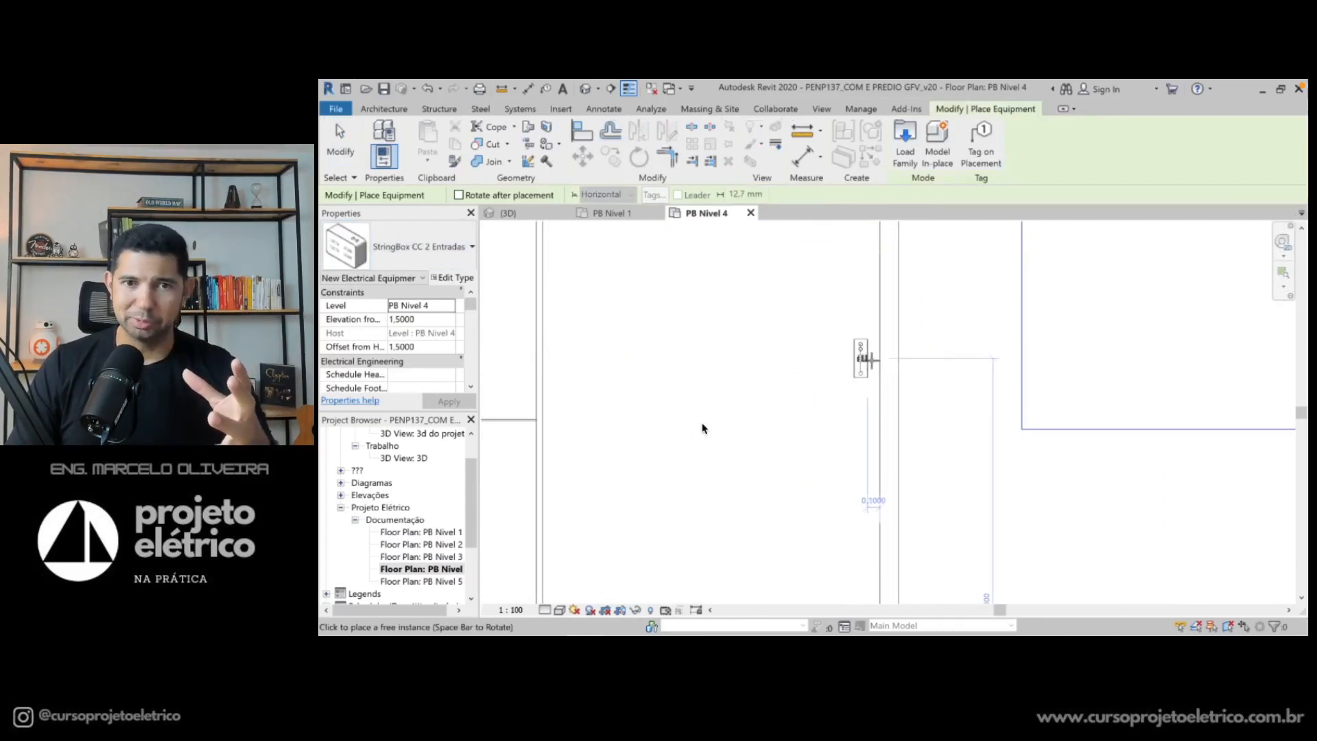
click(874, 358)
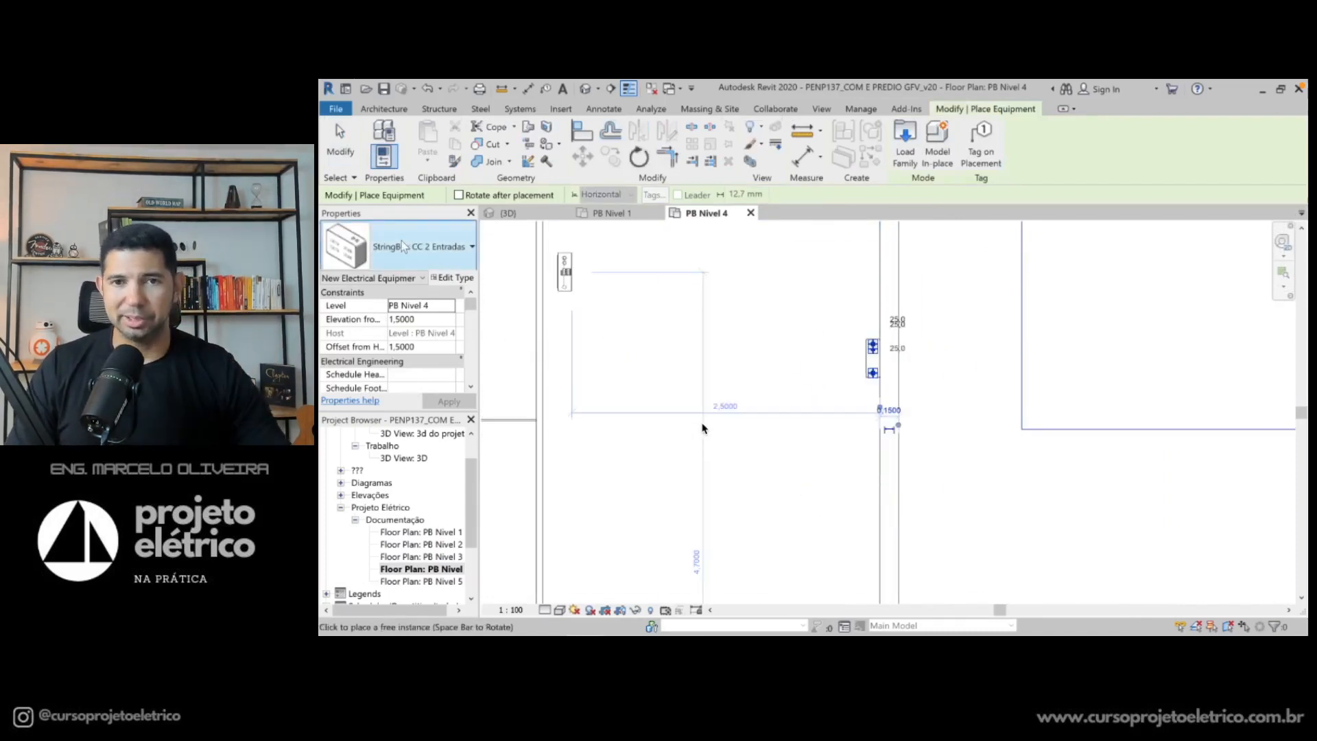
Place an INVERSOR SUNNY BOY against the same stair enclosure wall, just below the string box in plan
click(398, 260)
text(inver)
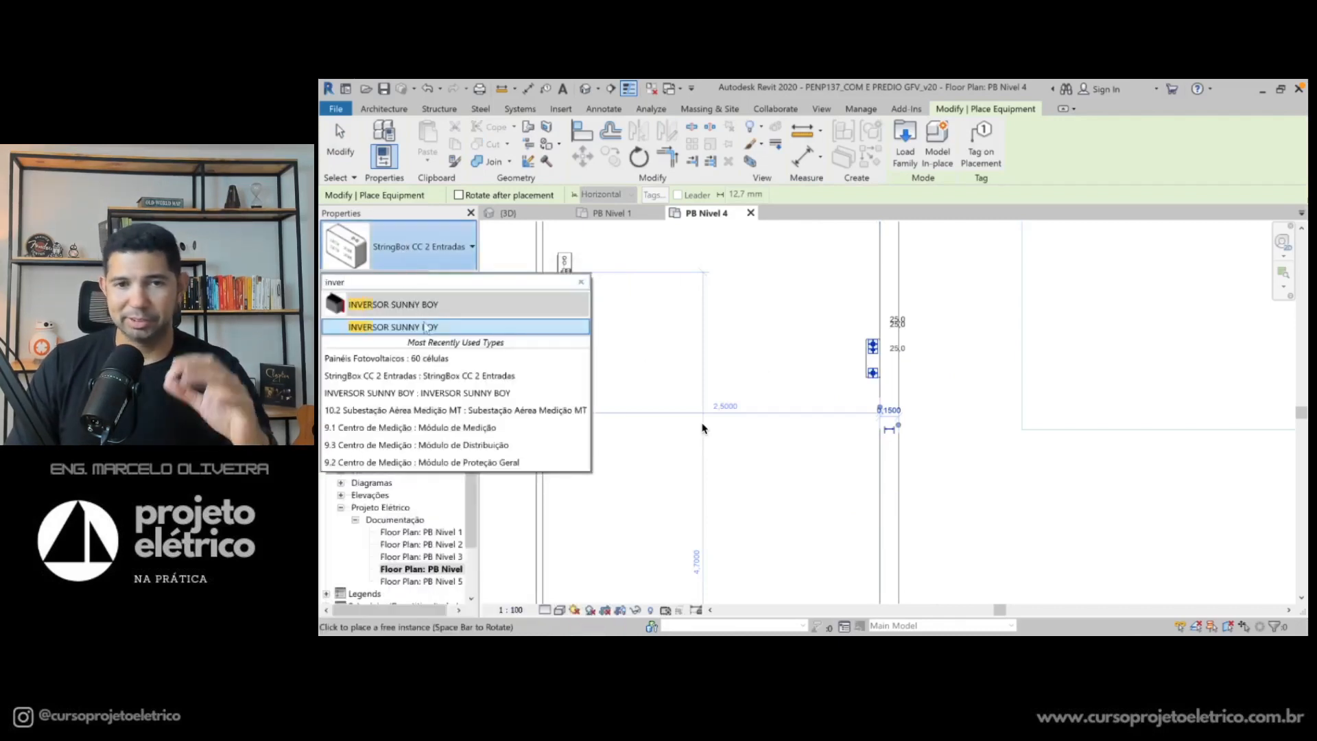
key(Return)
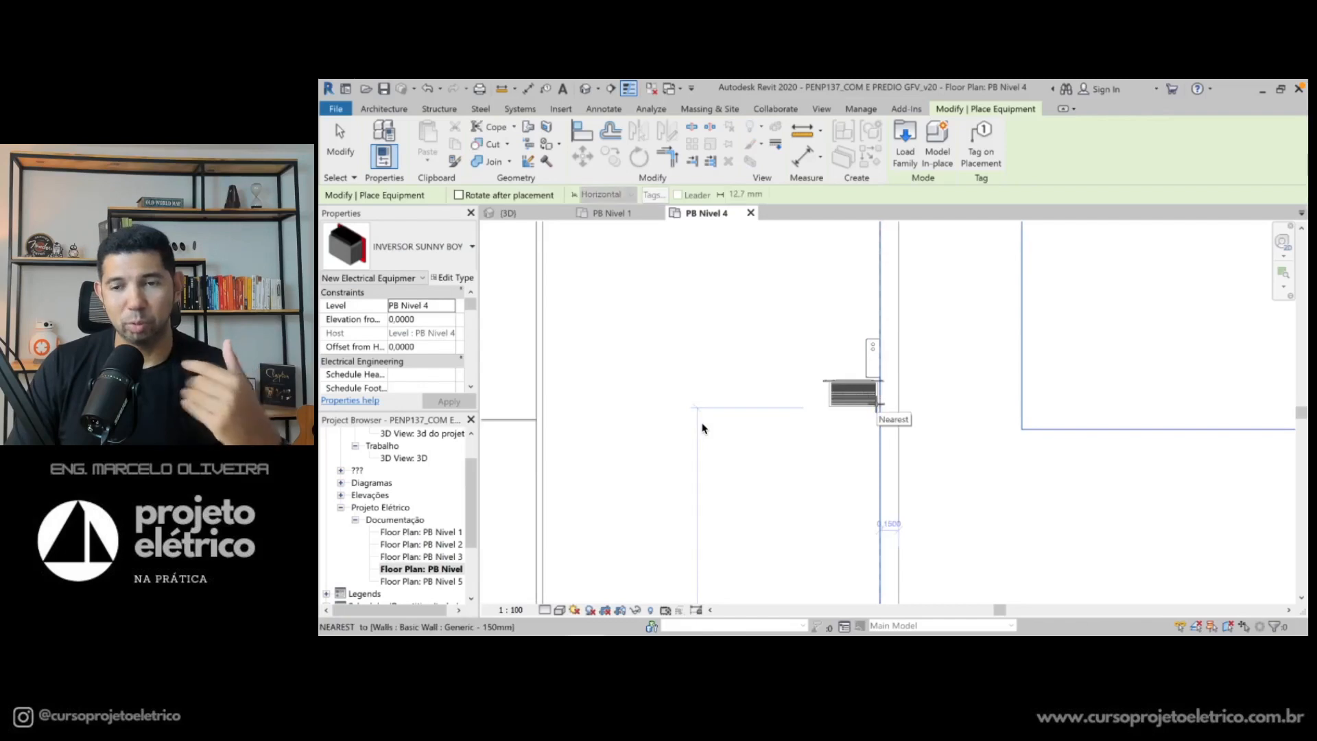
click(875, 407)
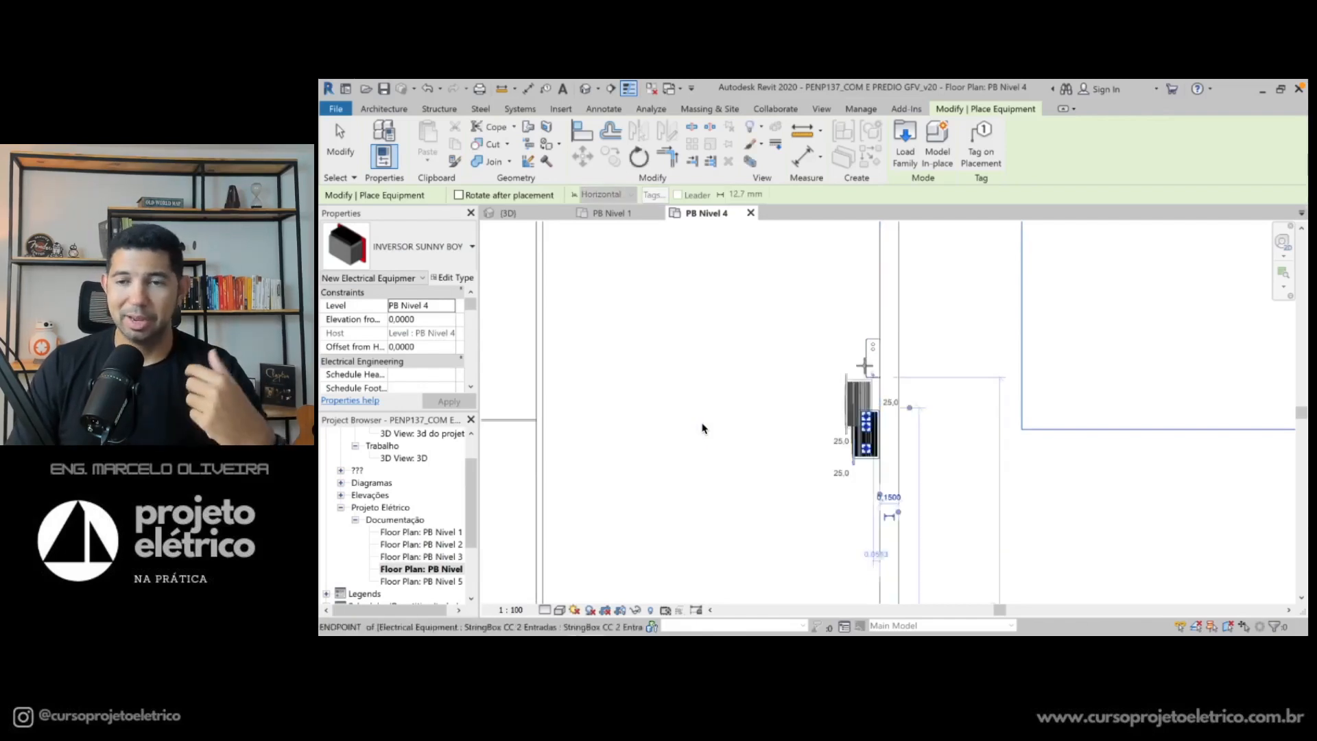
key(Escape)
key(Escape)
Set the inverter's elevation from level to 1,5
click(866, 435)
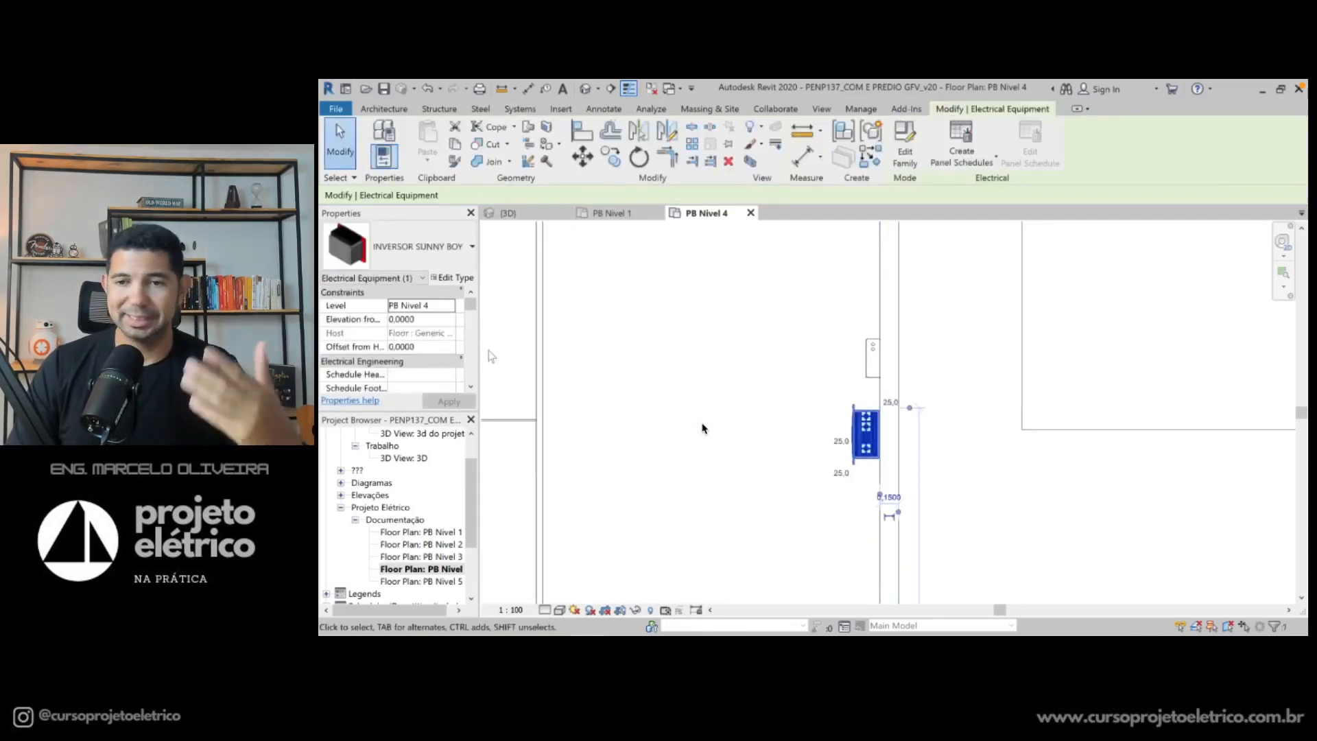
click(424, 322)
text(1,5)
key(Return)
key(Escape)
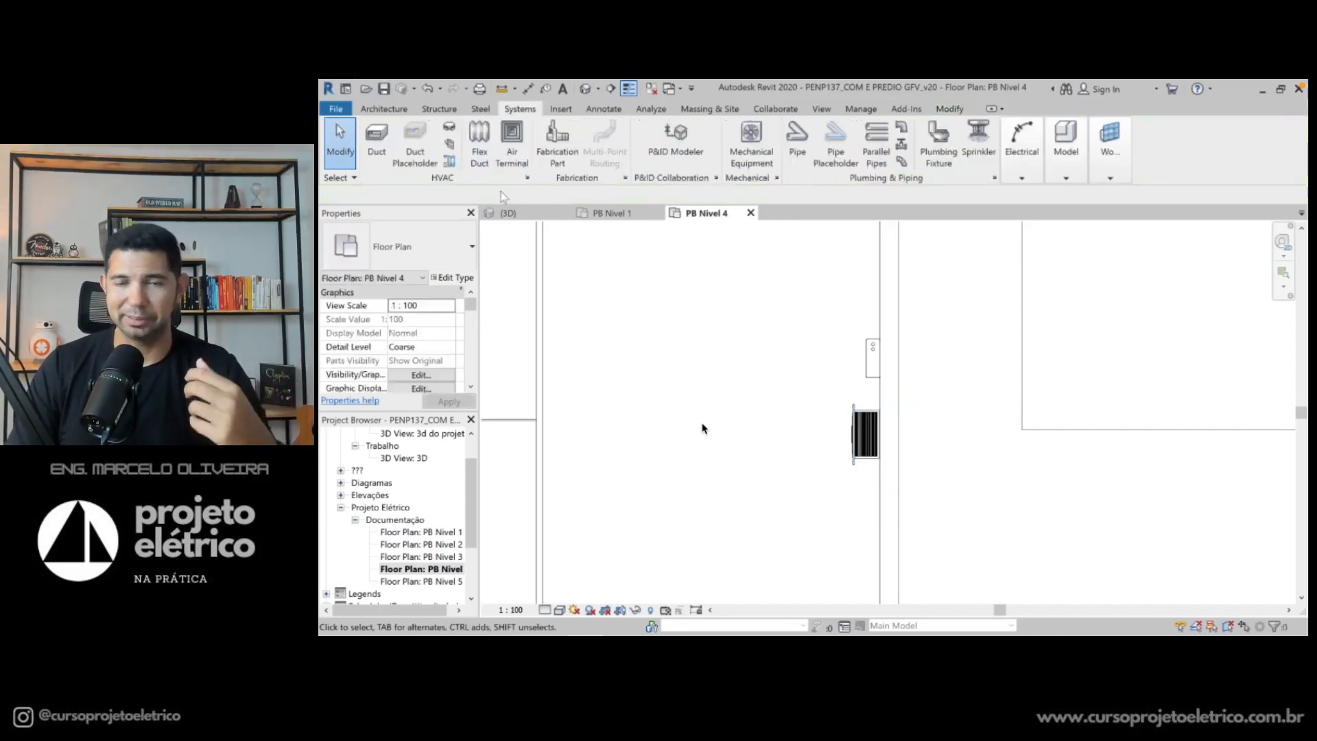
Show the 3D view and inspect how the string box and inverter sit on the stair enclosure wall
click(515, 215)
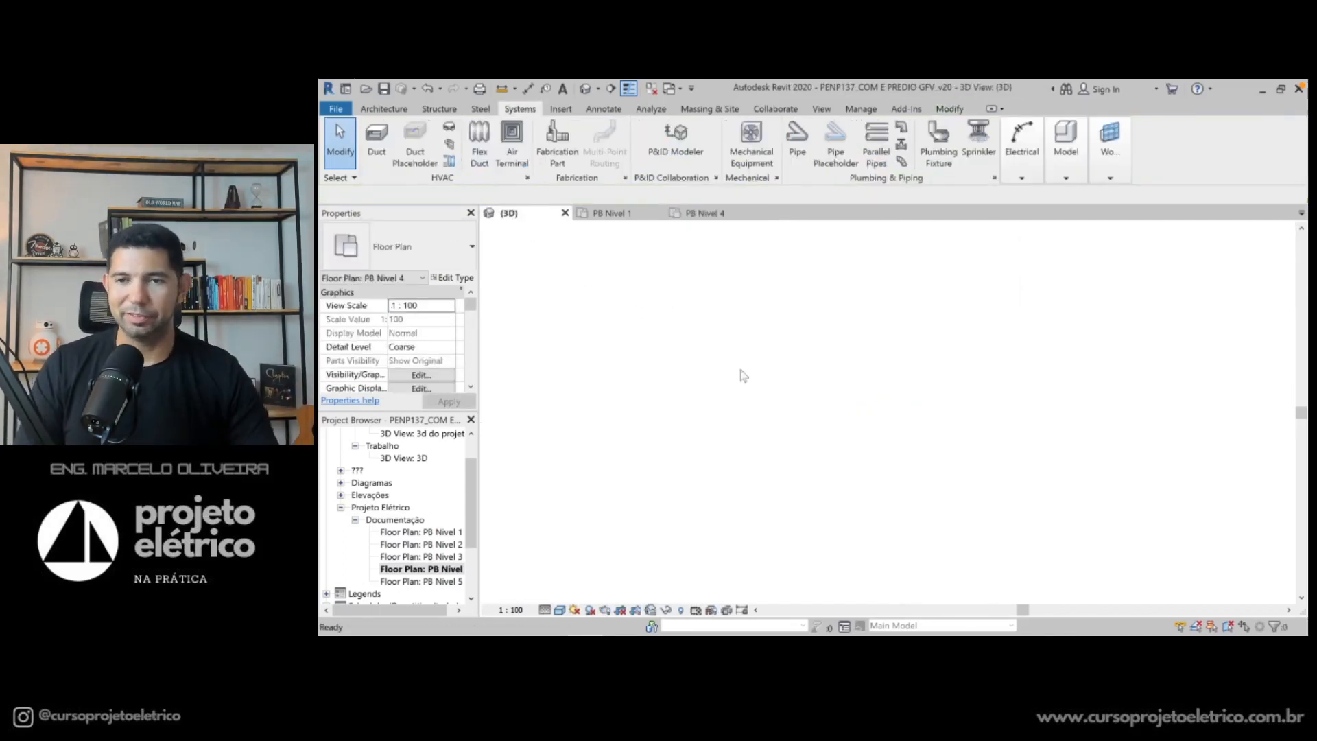
scroll(723, 382, up, 6)
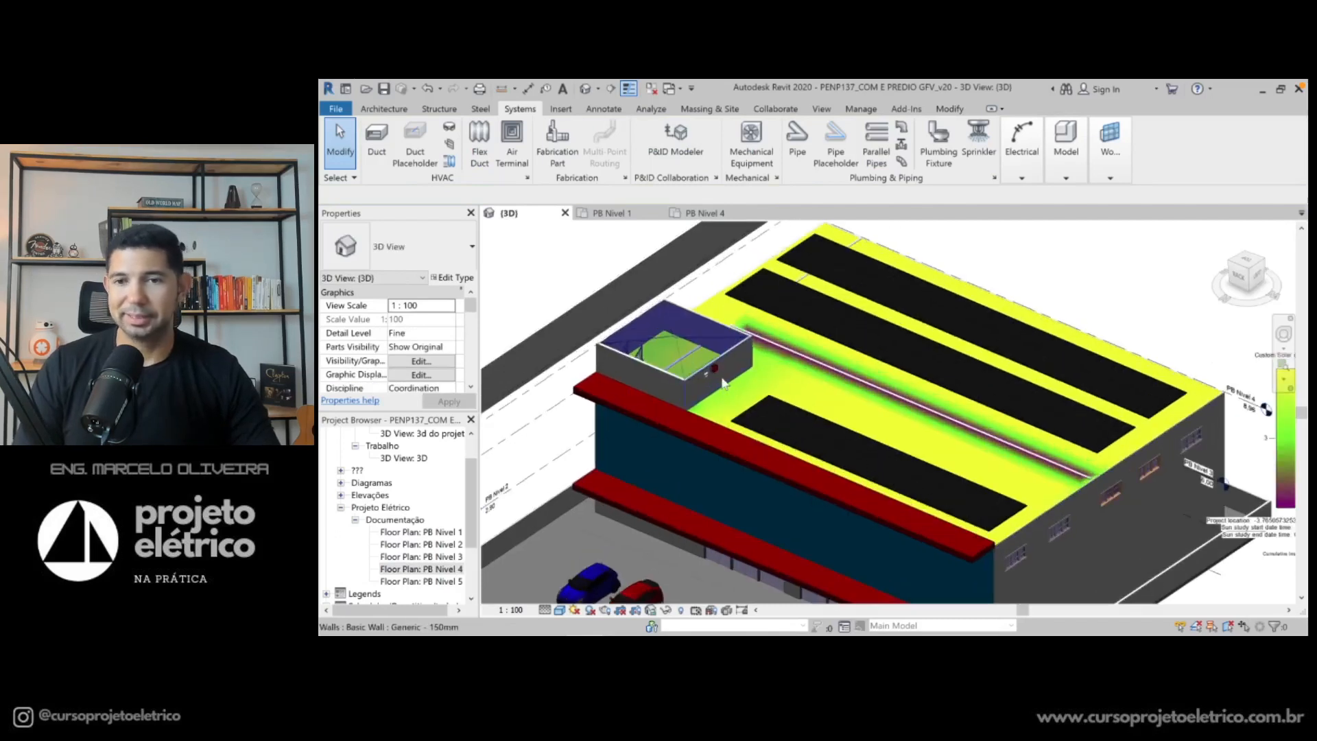
scroll(722, 376, up, 3)
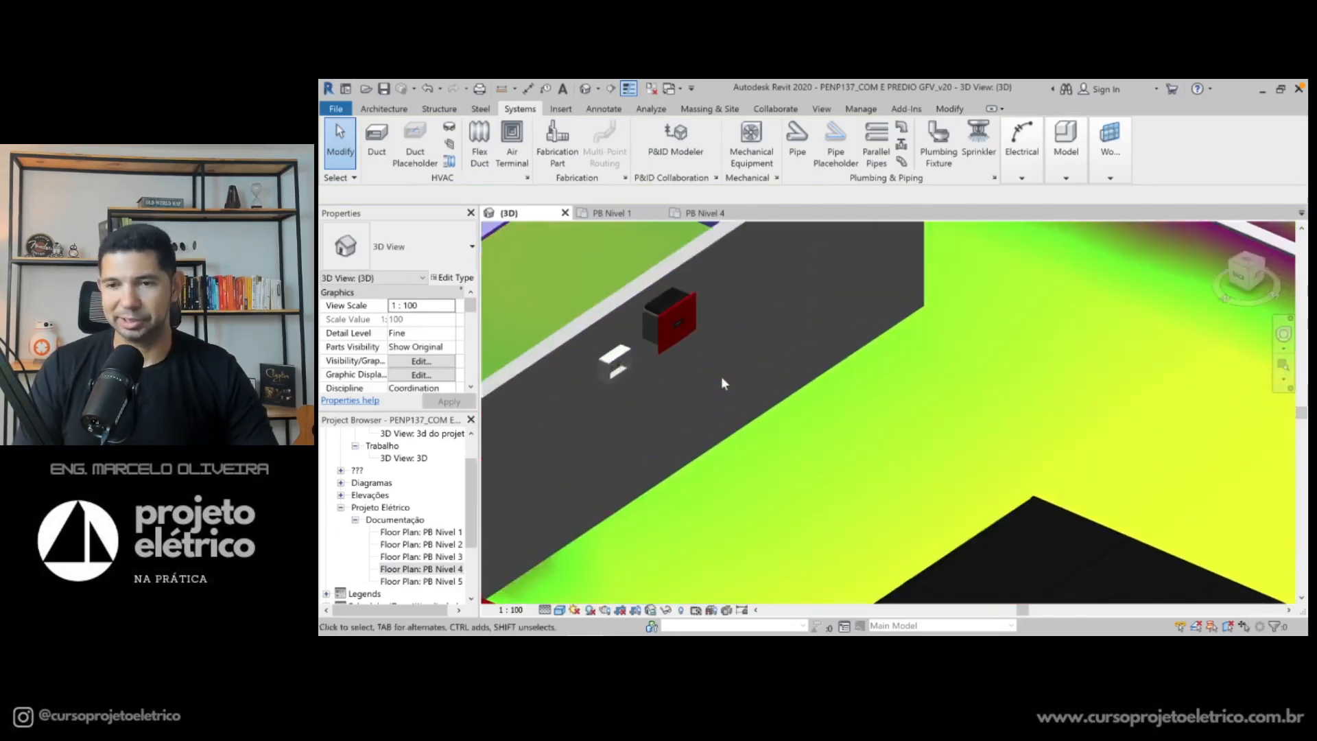
scroll(685, 356, up, 2)
middle_drag(694, 367, 774, 398)
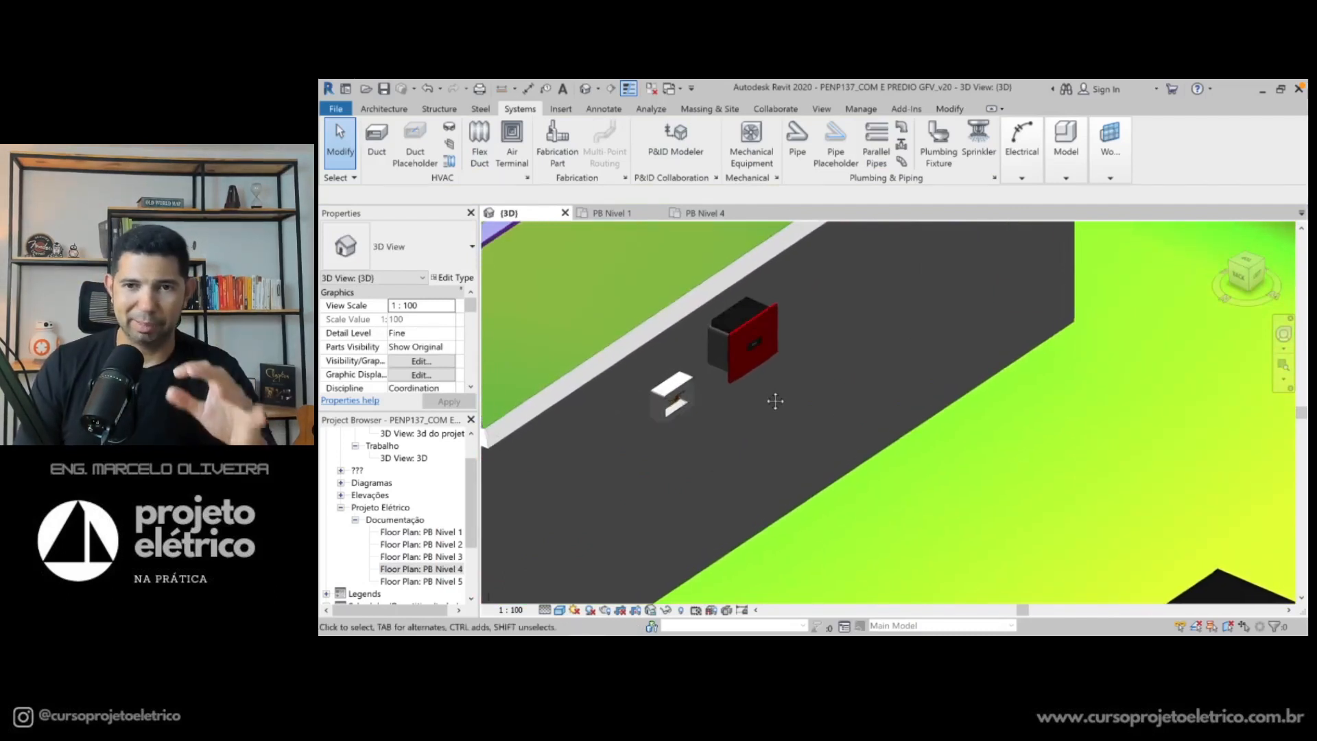
scroll(758, 336, up, 2)
scroll(717, 292, up, 4)
shift+middle_drag(718, 295, 813, 358)
middle_drag(719, 418, 1137, 270)
scroll(844, 446, down, 1)
middle_drag(777, 520, 964, 339)
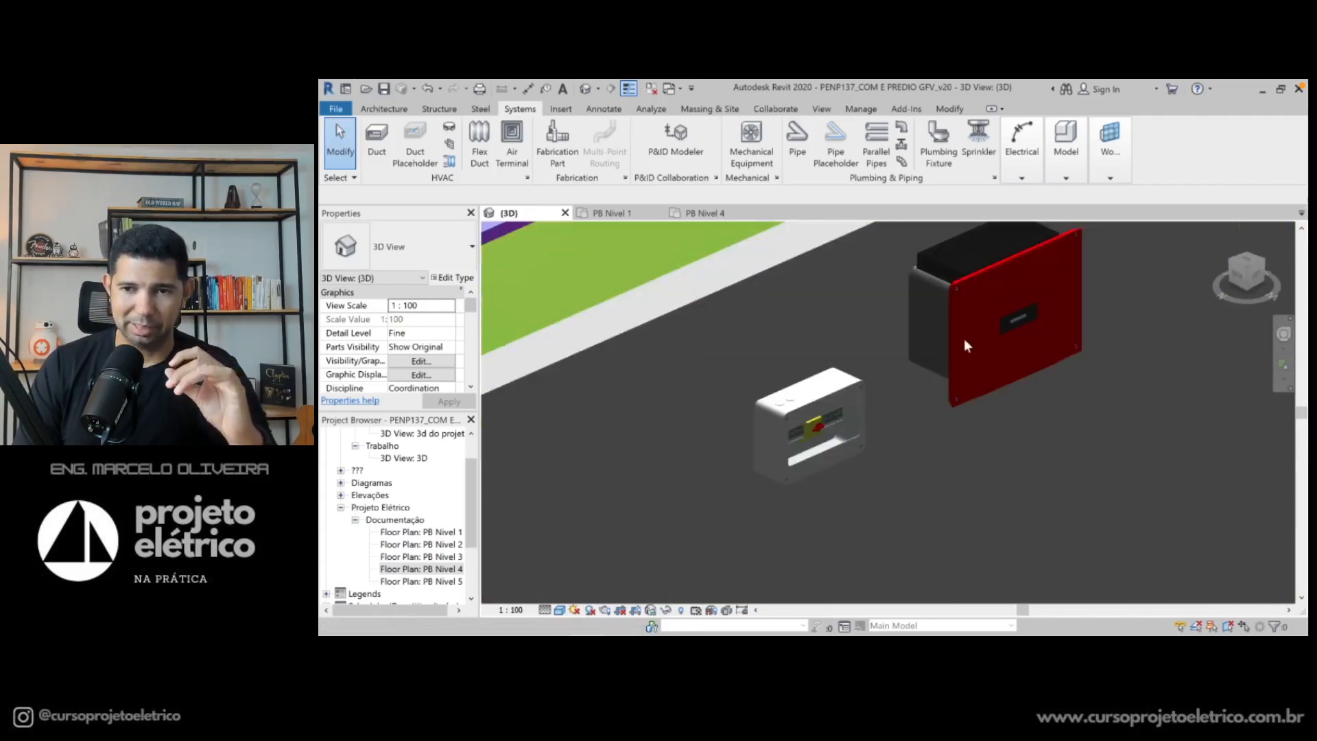
scroll(960, 366, up, 1)
middle_drag(926, 430, 821, 475)
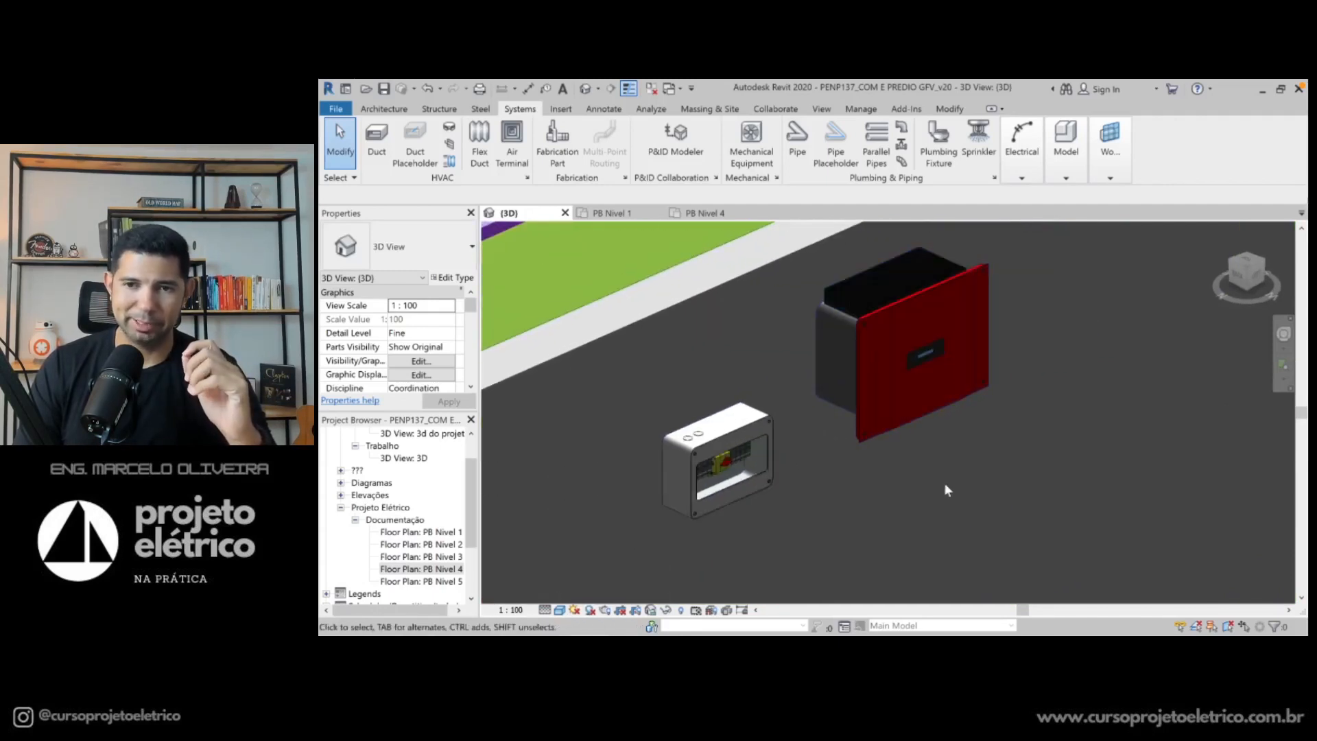
Examine the string box's internal switch and the inverter's front display up close in 3D
scroll(890, 487, up, 4)
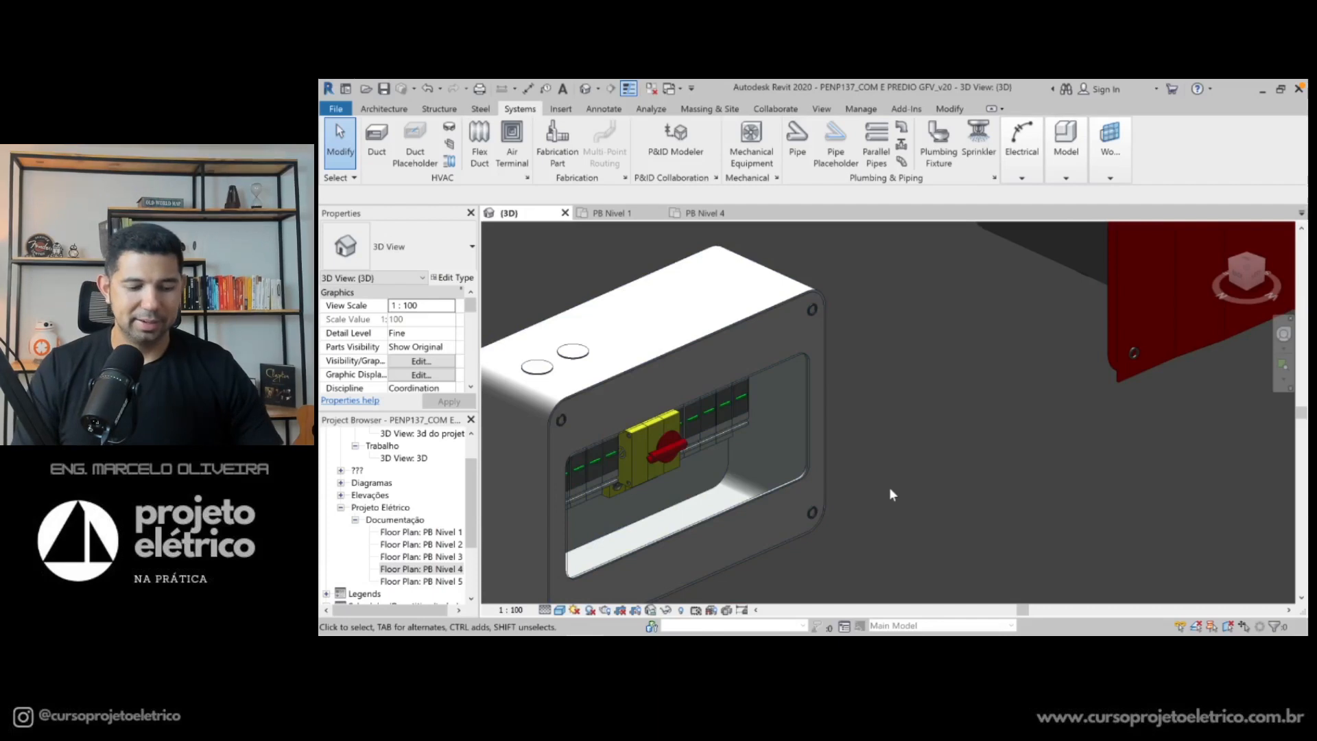
scroll(889, 487, down, 3)
middle_drag(1022, 473, 829, 564)
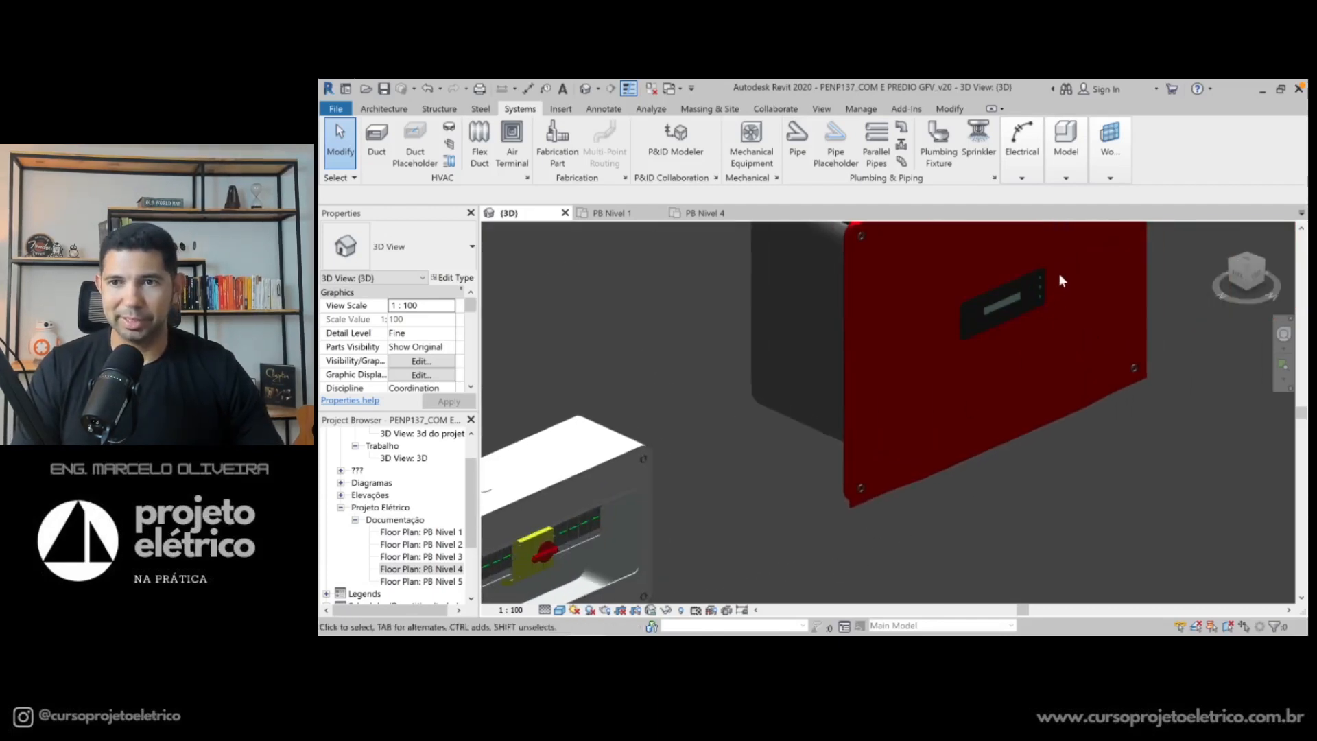
scroll(1060, 274, up, 2)
scroll(1033, 313, up, 2)
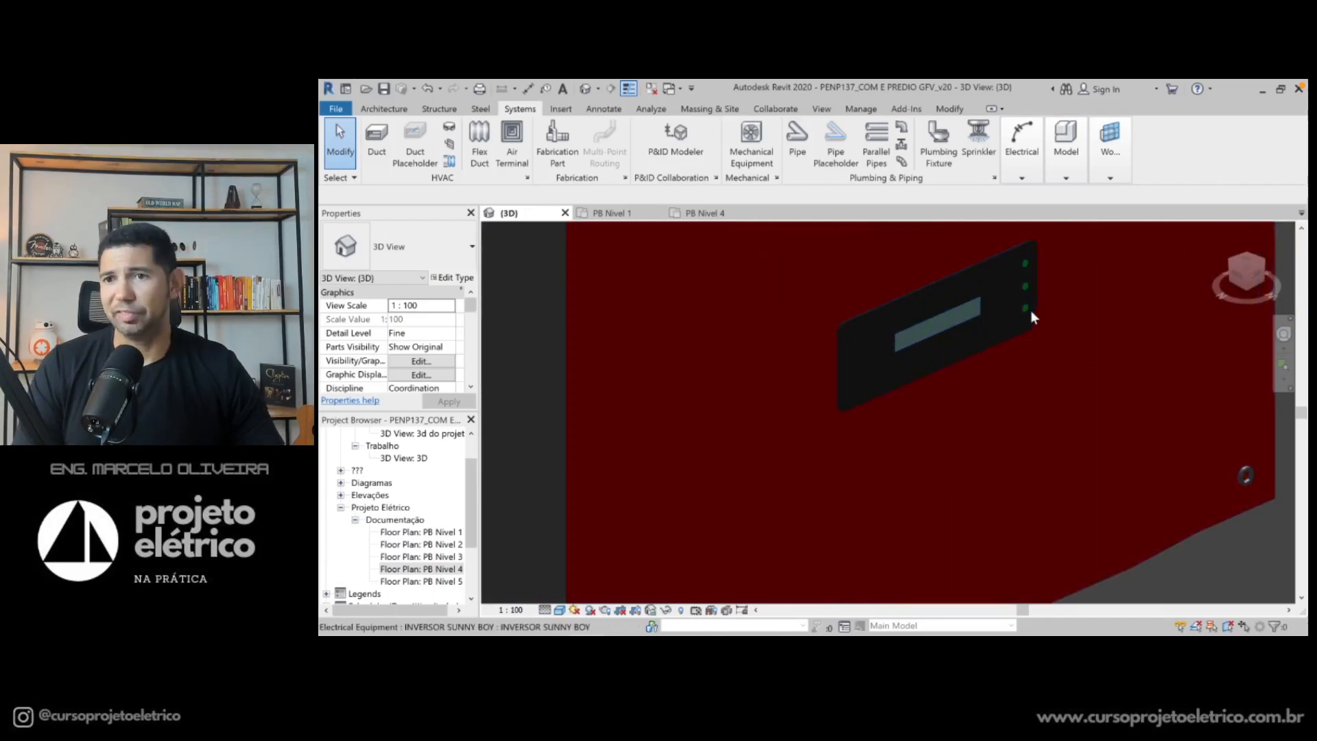
scroll(1054, 421, down, 5)
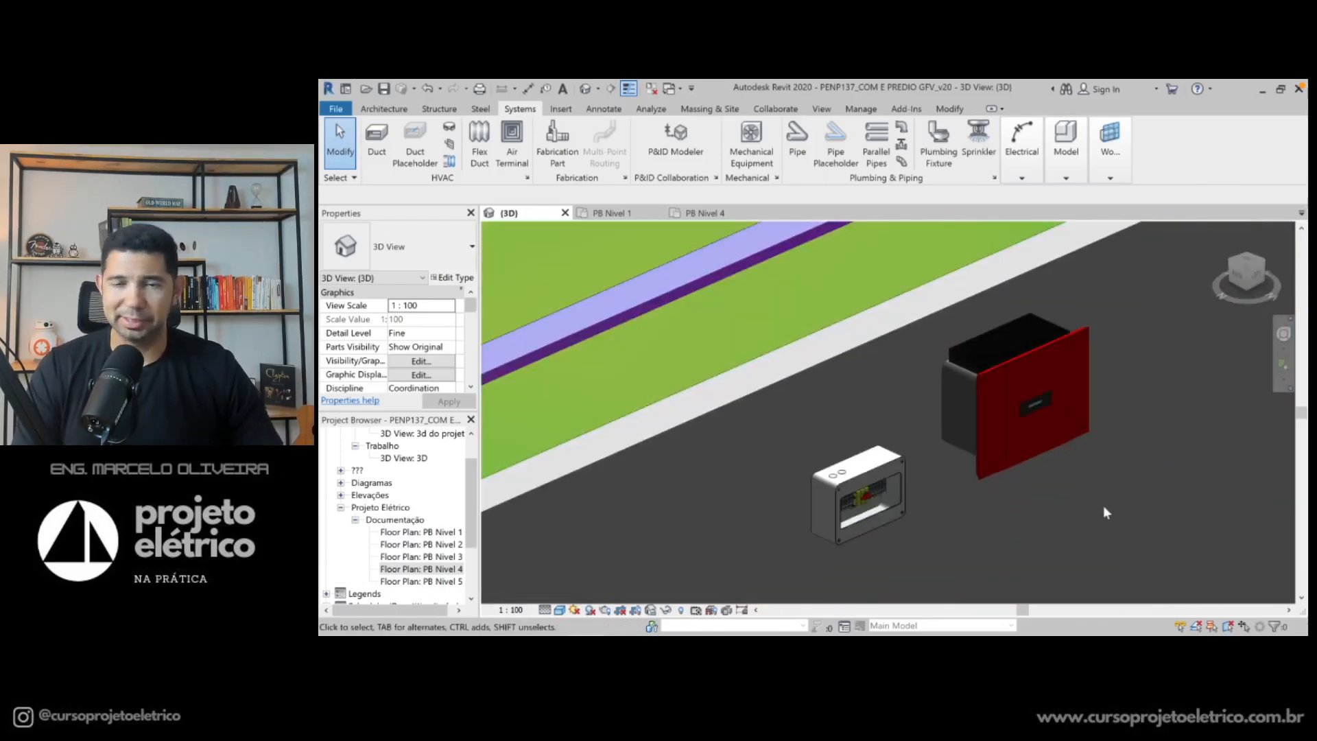
Review the equipment wall, the rooftop panel rows and the whole site with both towers in 3D
scroll(1103, 504, down, 6)
middle_drag(891, 419, 776, 364)
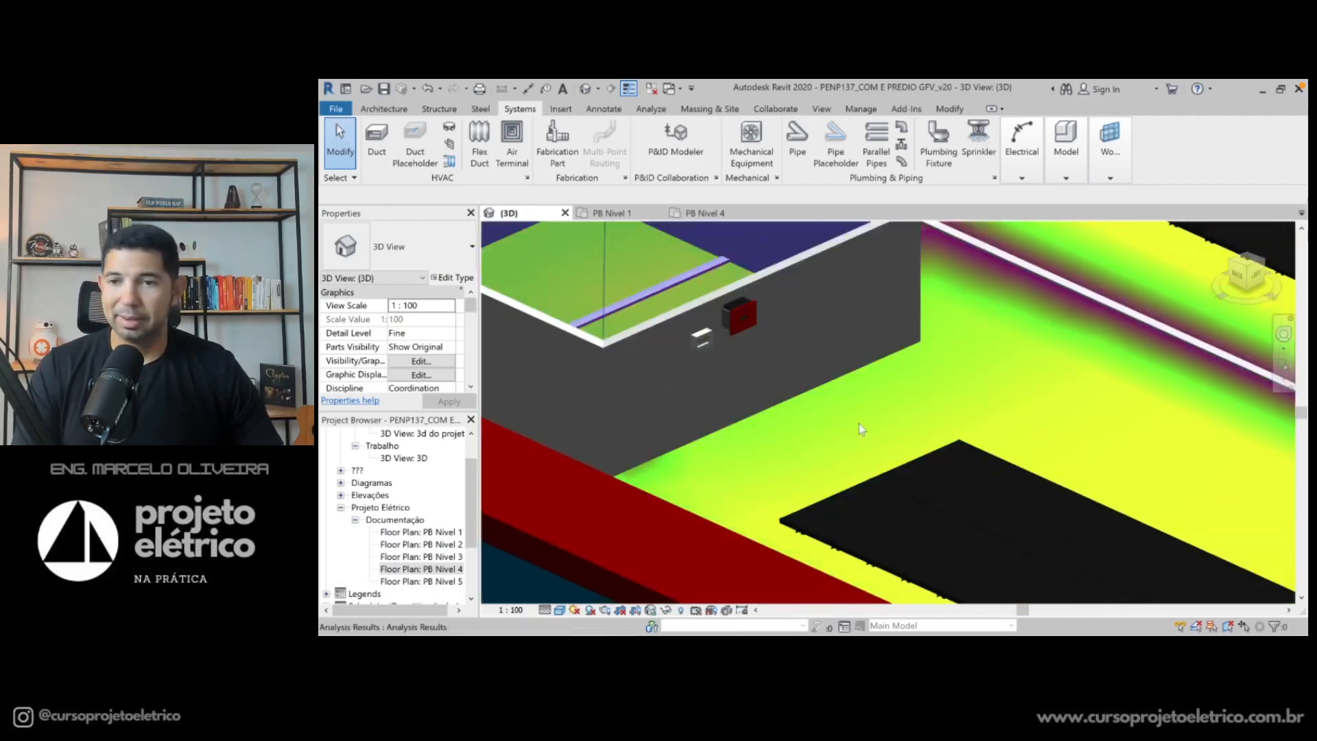
scroll(826, 423, down, 2)
scroll(826, 422, down, 3)
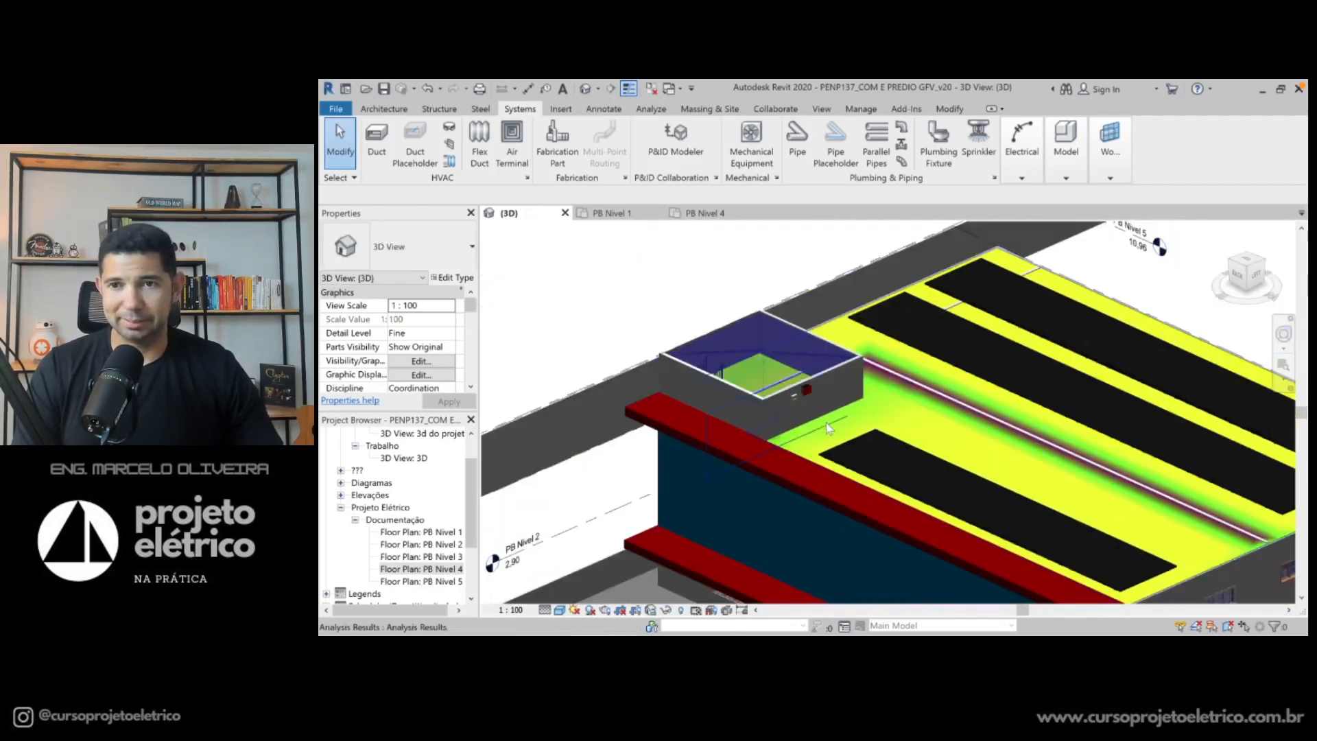
middle_drag(826, 423, 850, 404)
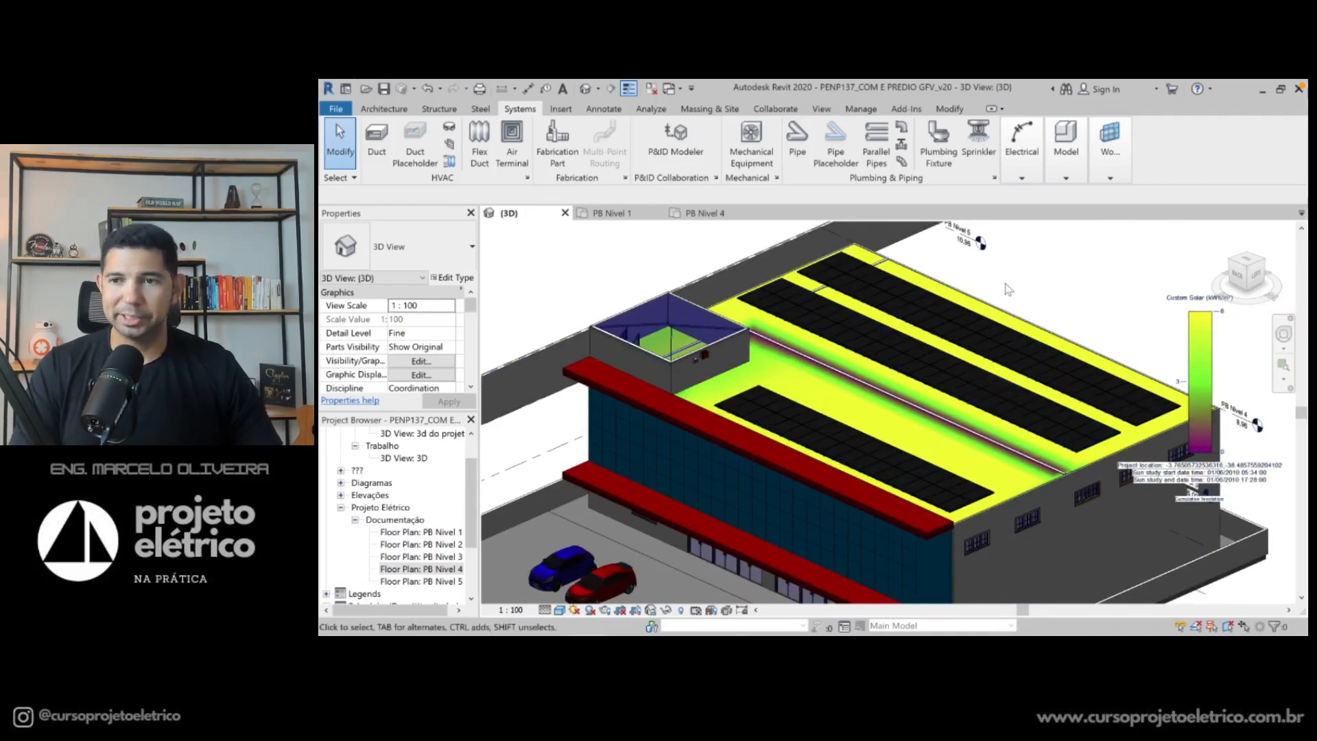
scroll(1007, 289, down, 3)
scroll(1008, 291, down, 5)
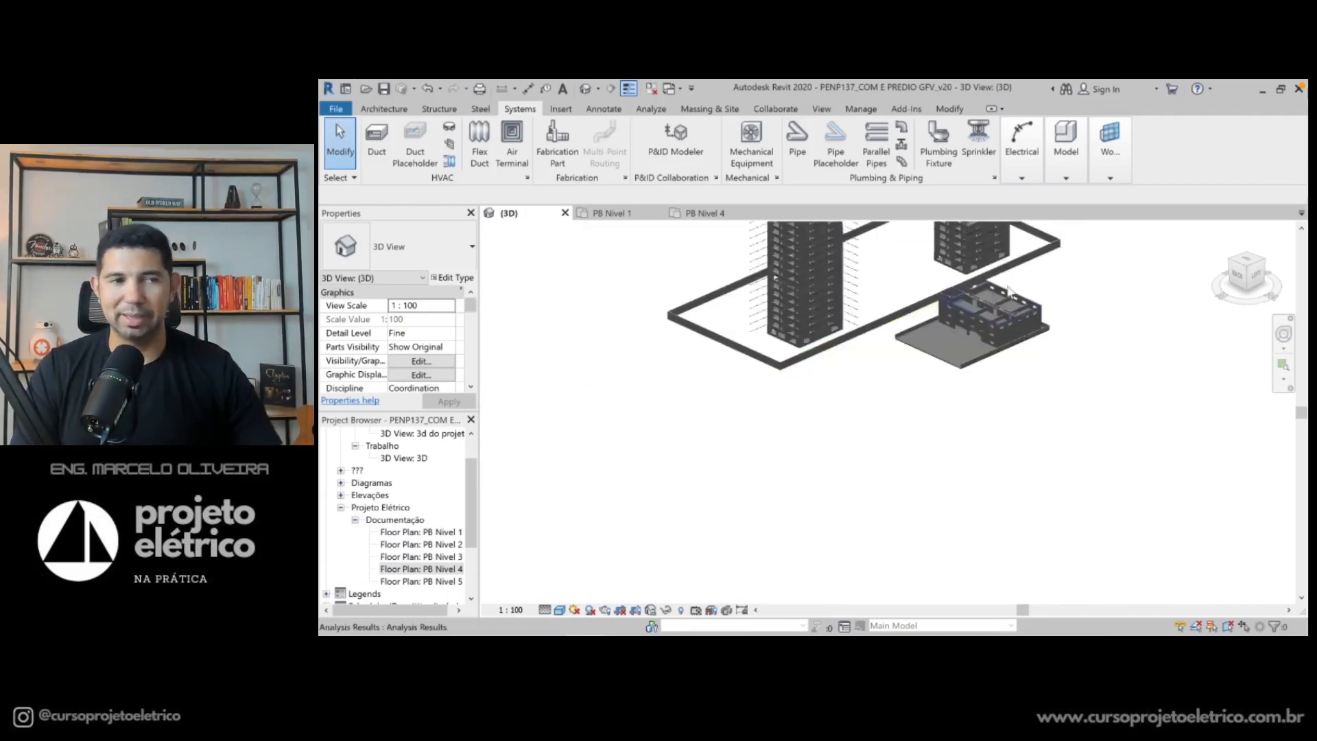
middle_drag(896, 408, 875, 571)
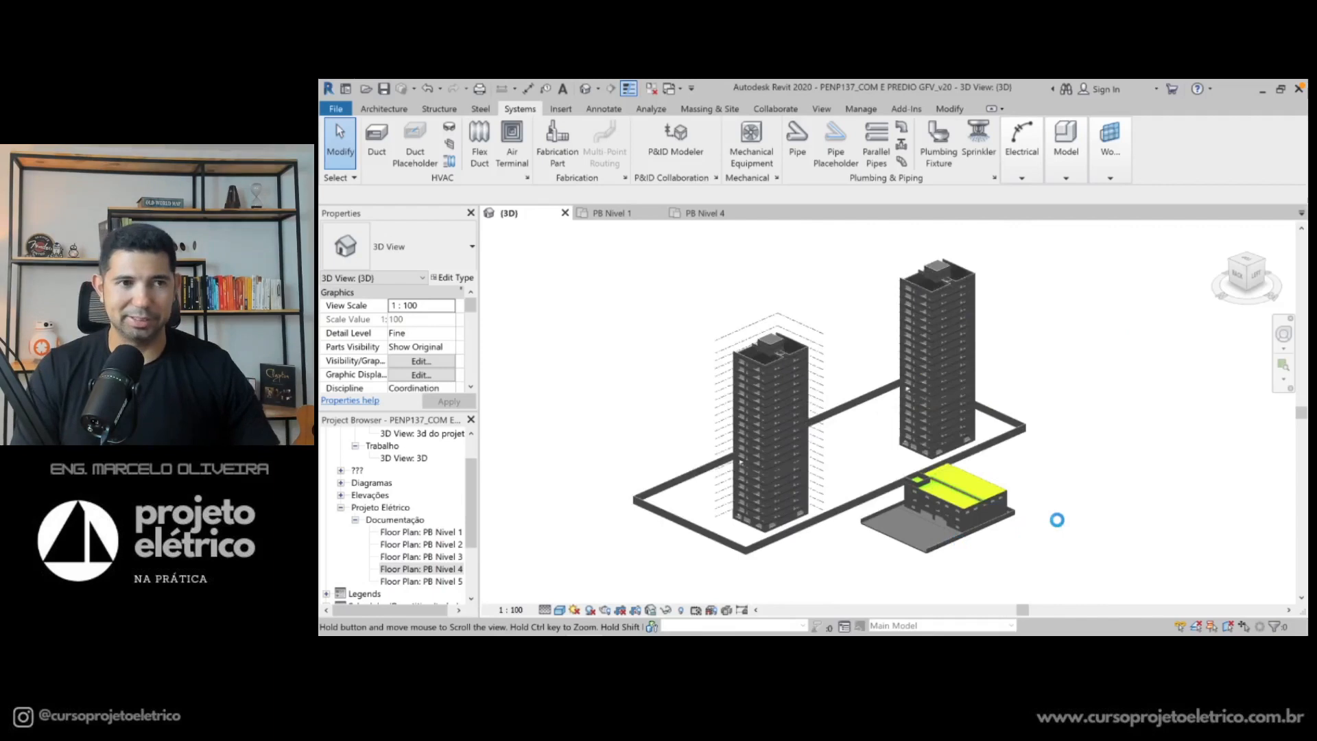
scroll(1058, 525, up, 1)
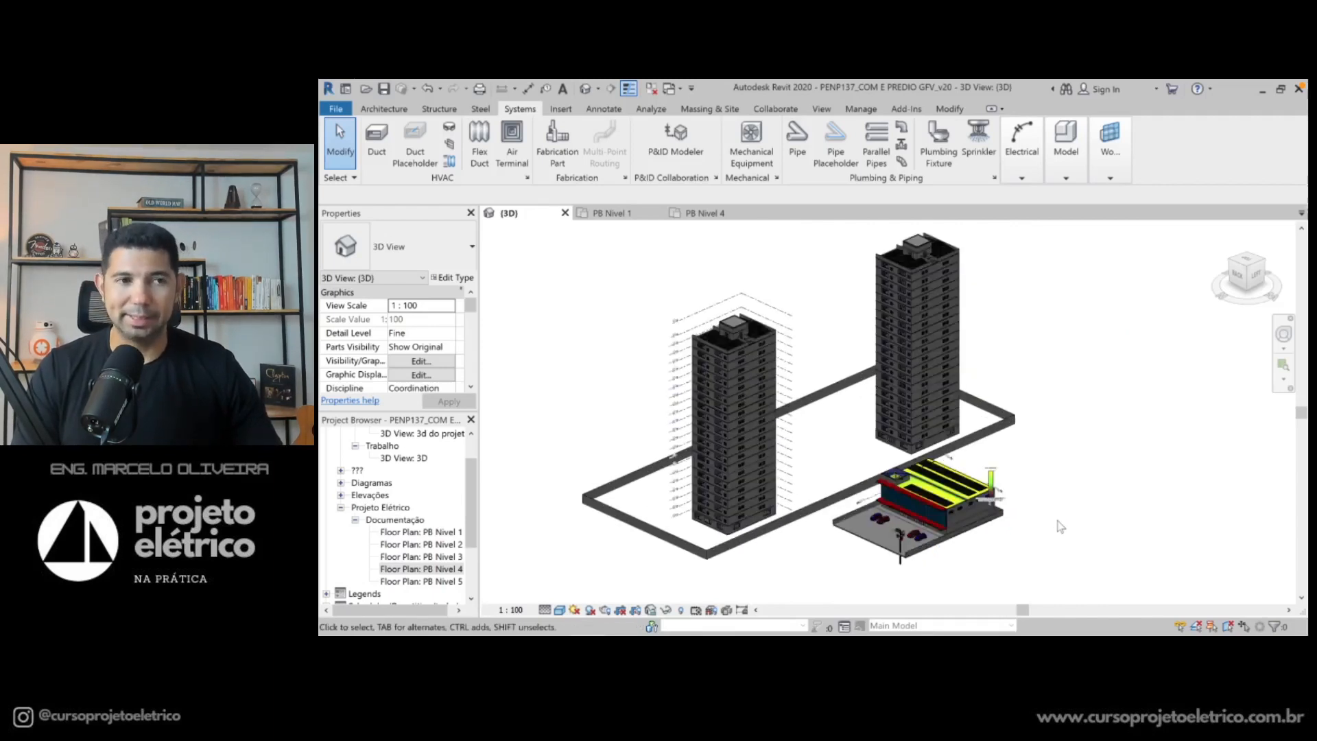